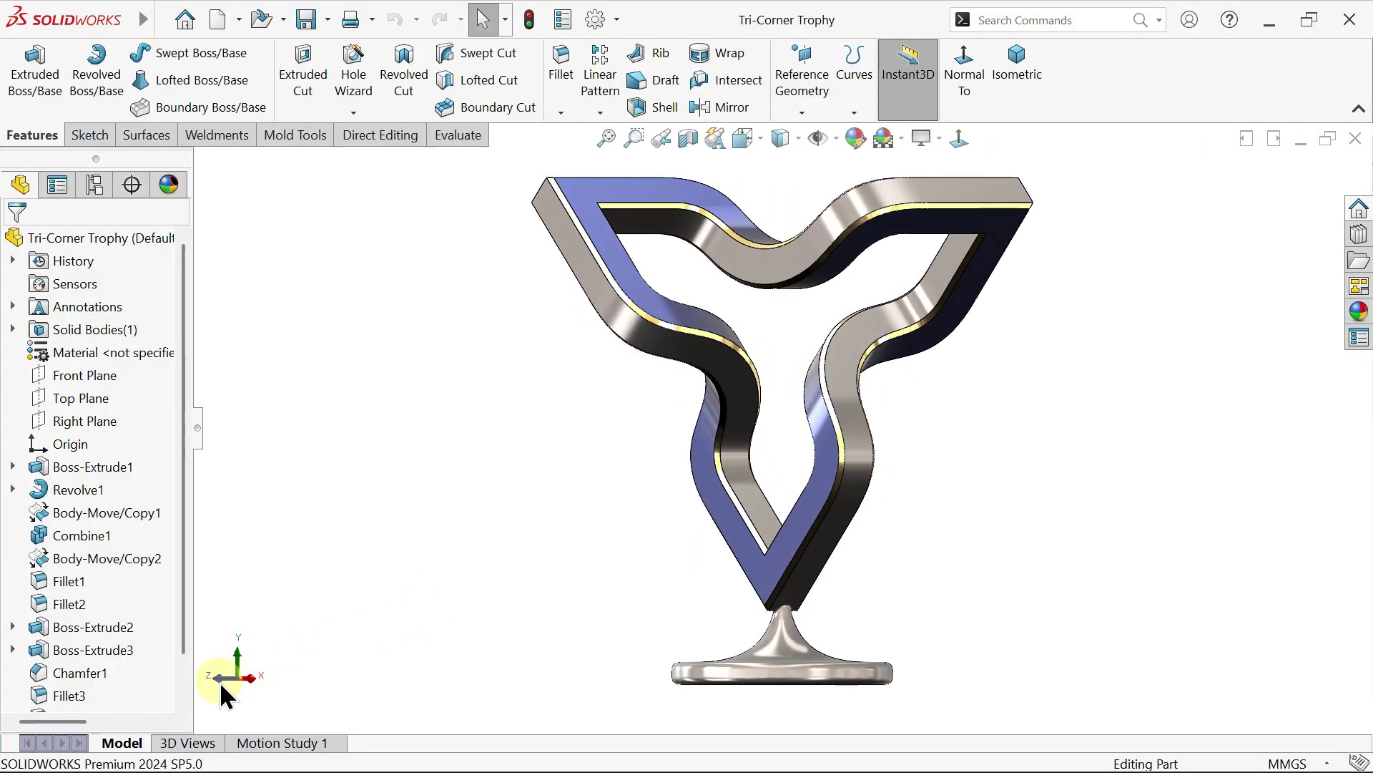
Preview the finished trophy from the right, top, underneath and front, then spin it.
click(260, 681)
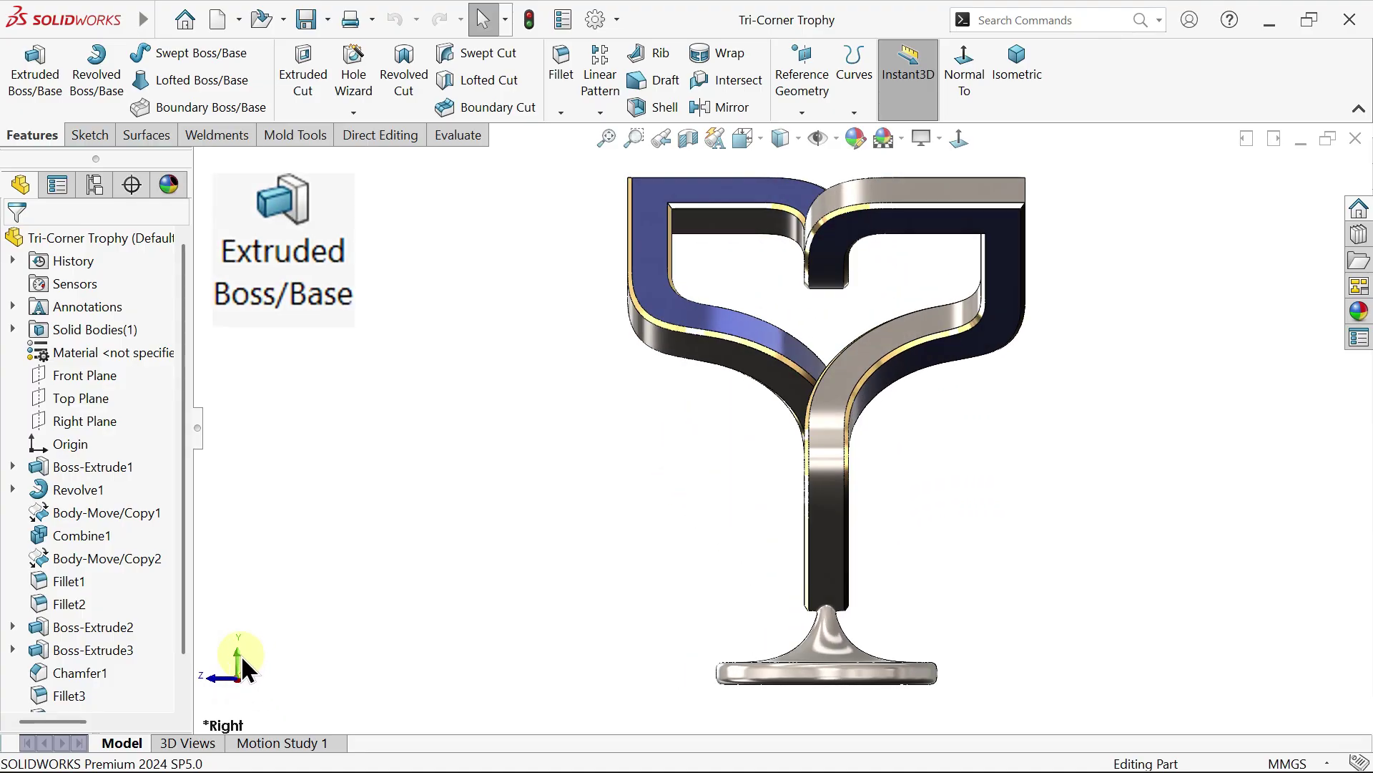
click(242, 660)
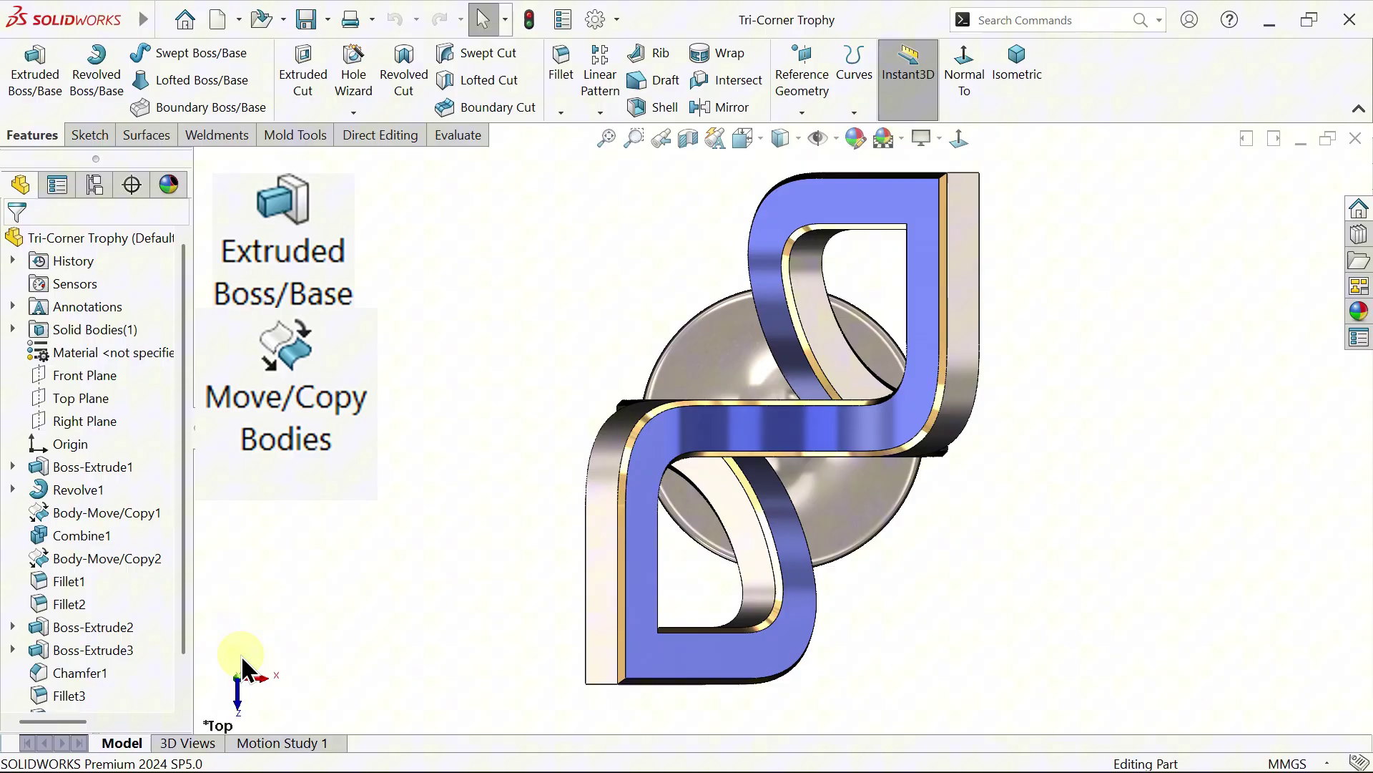
click(240, 680)
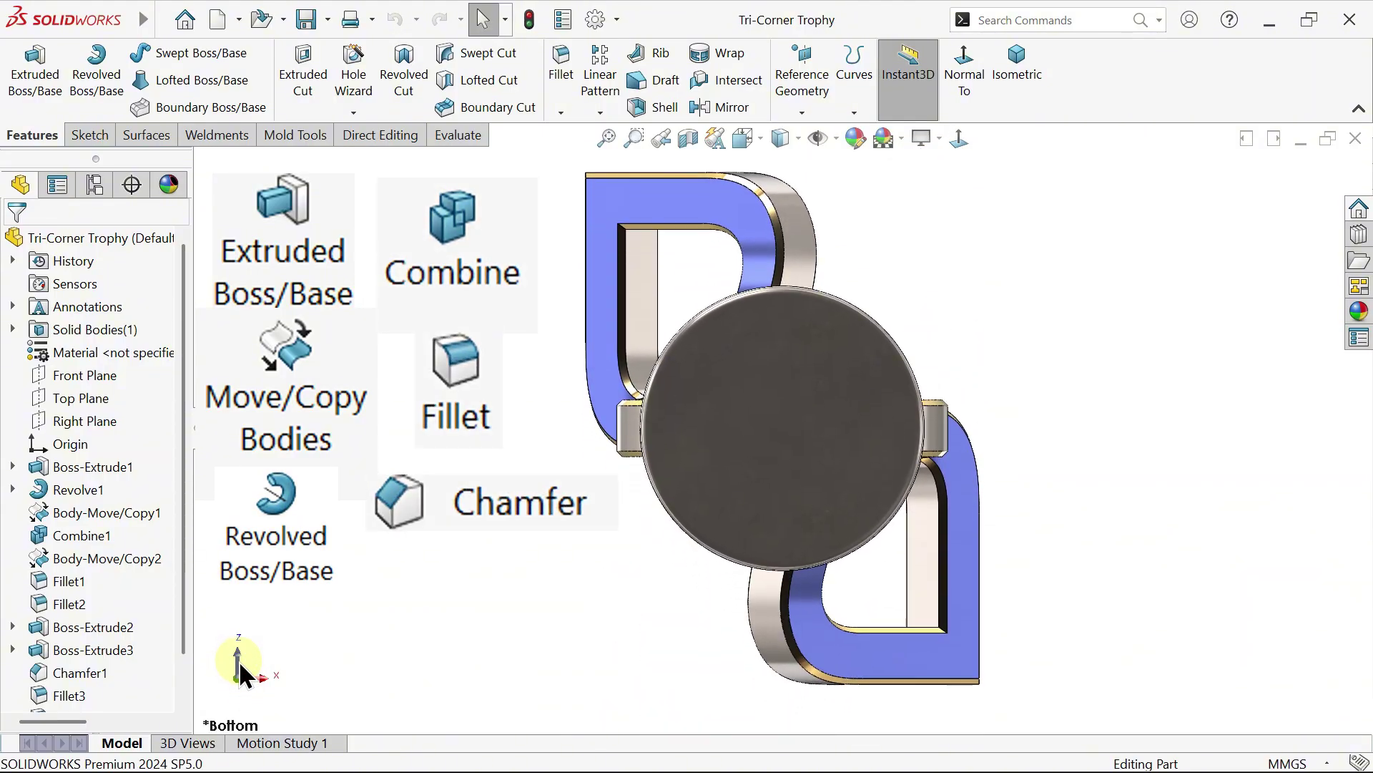
click(240, 661)
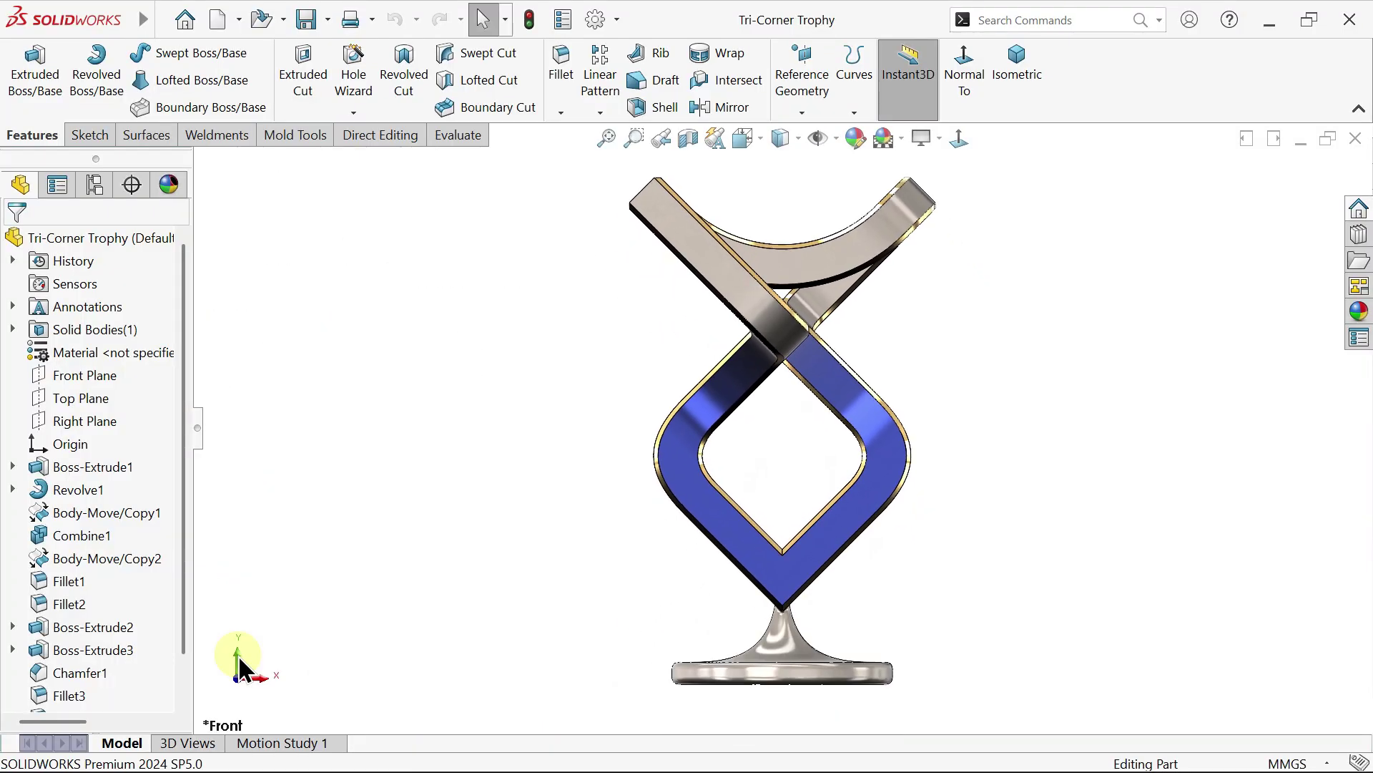
shift+click(238, 661)
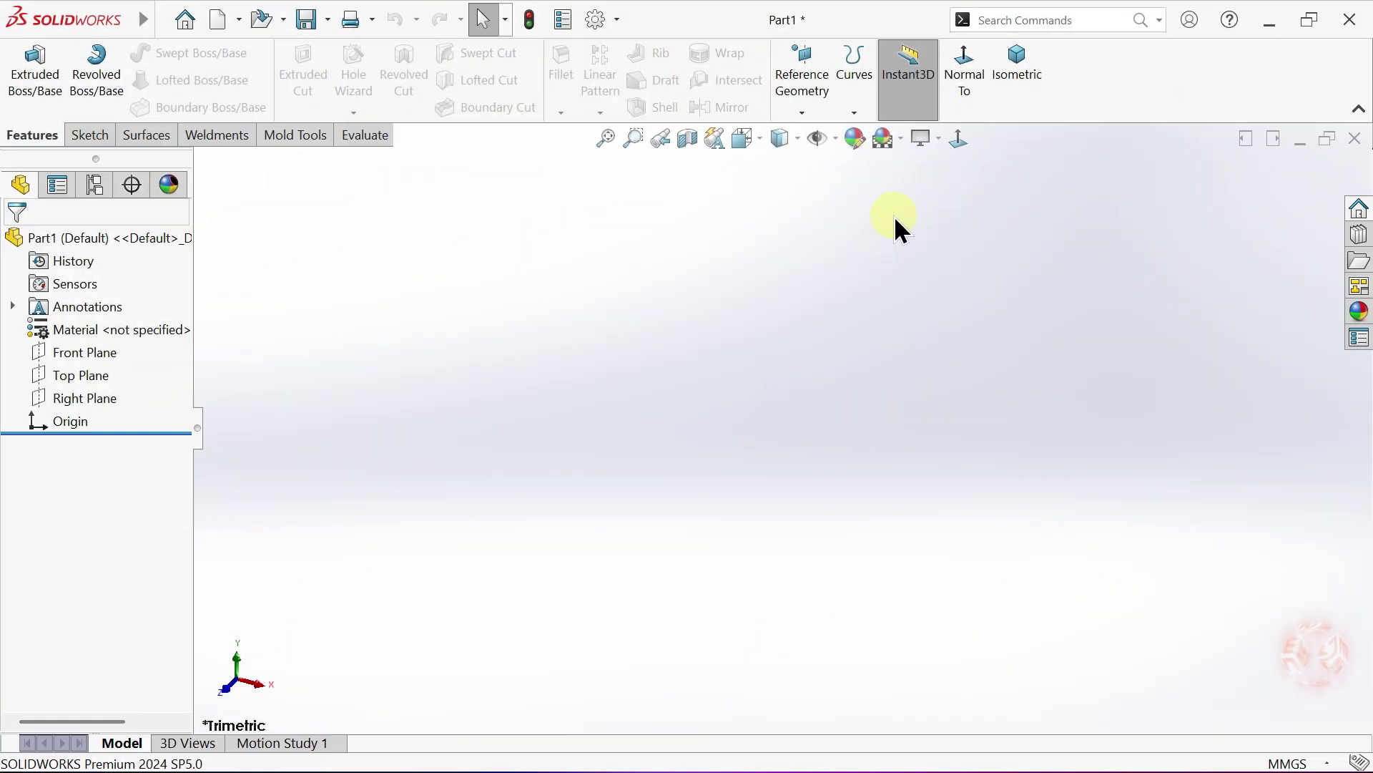
Apply the Plain White scene background and select the Front Plane.
click(902, 143)
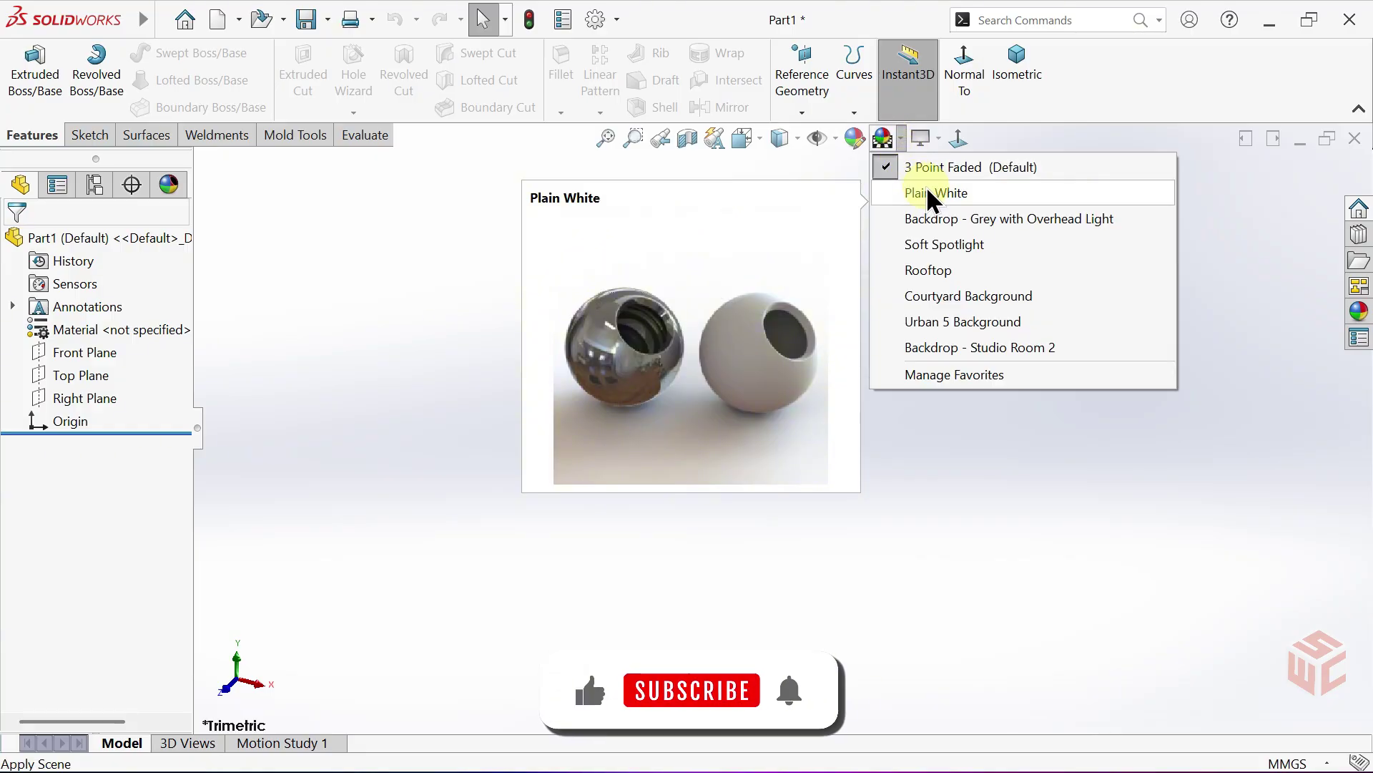
click(931, 194)
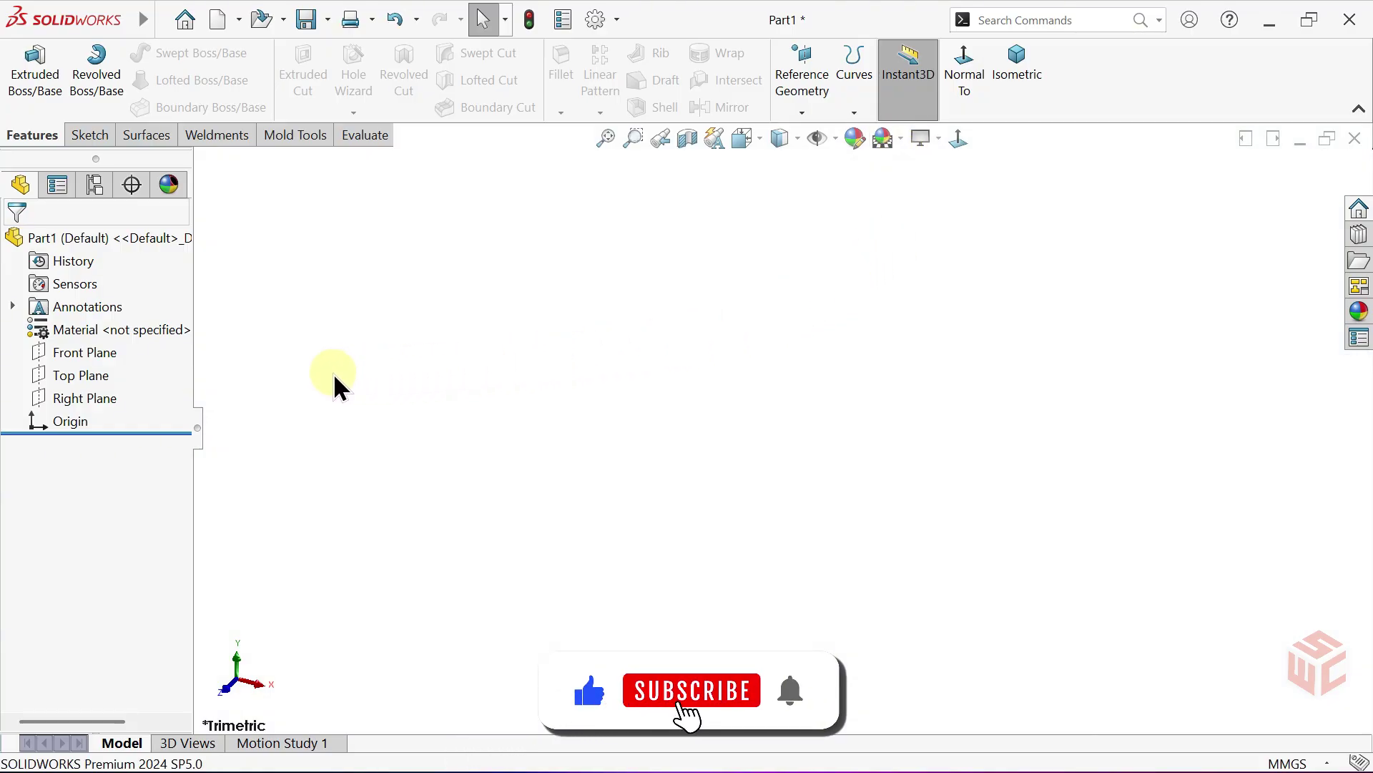
click(93, 355)
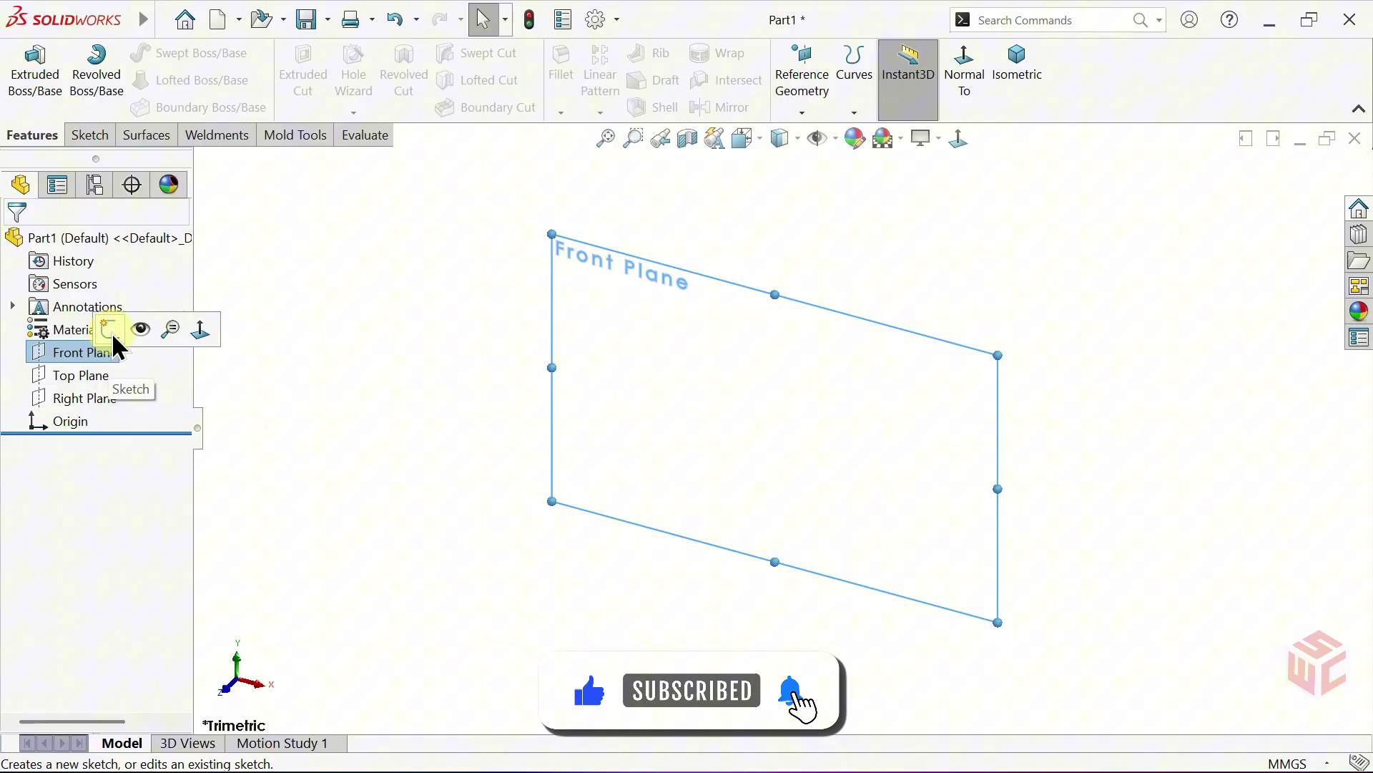
Sketch a corner rectangle on the Front Plane, left of and below the origin.
click(111, 332)
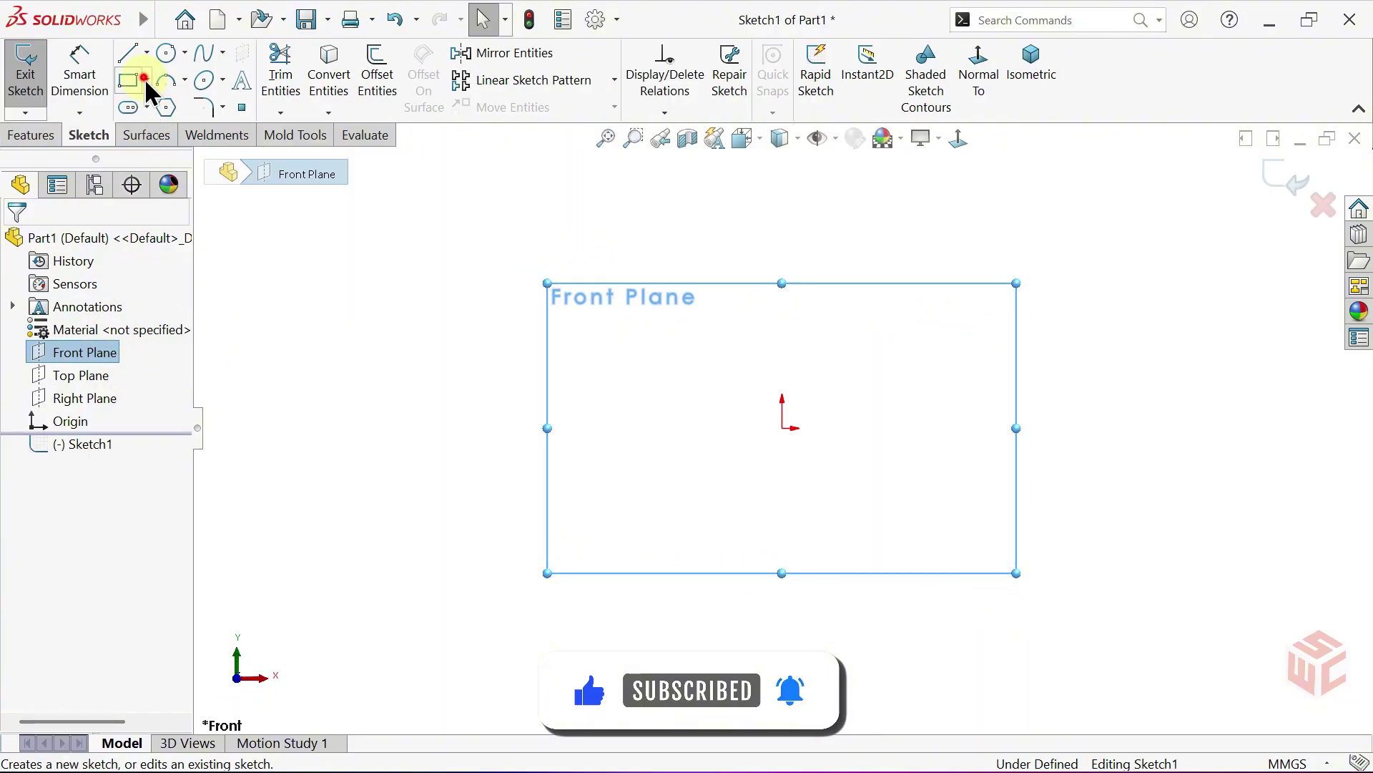
click(145, 80)
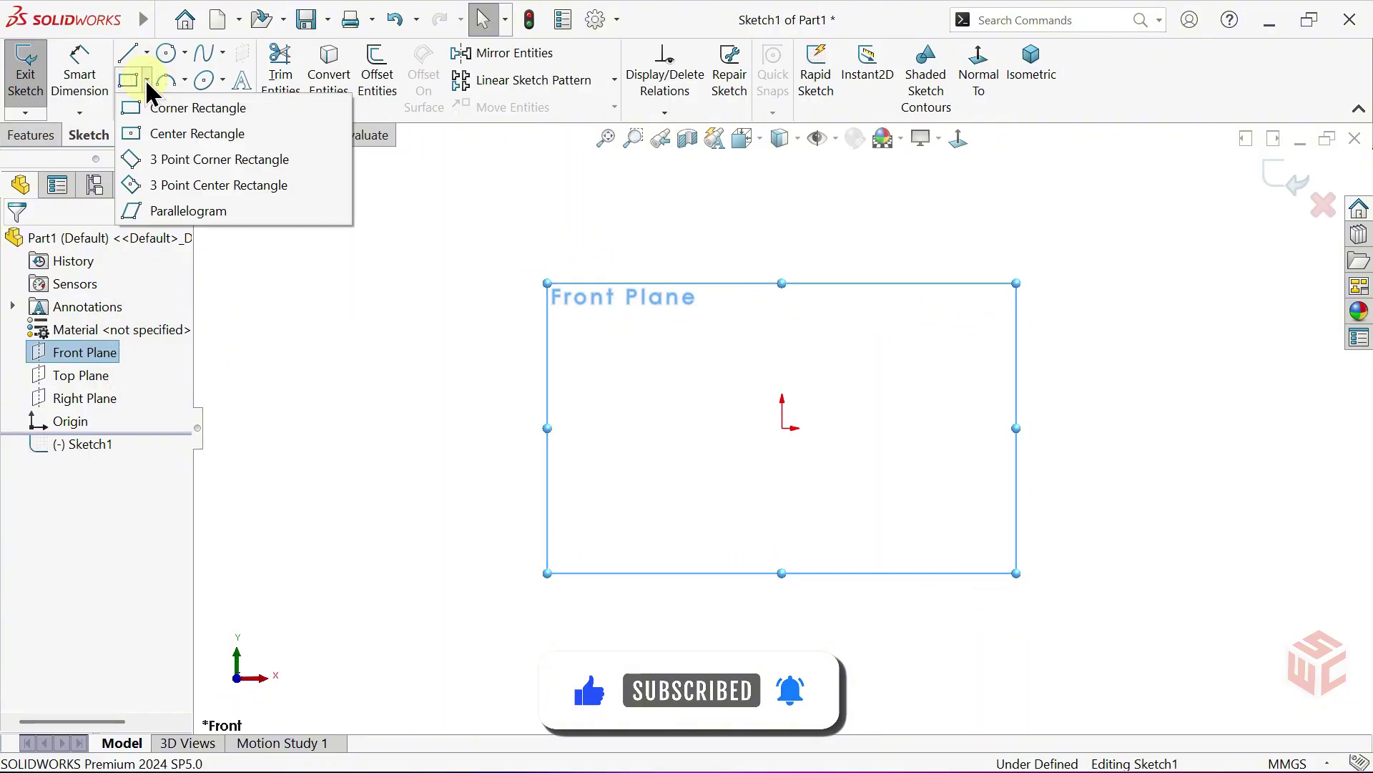
click(192, 110)
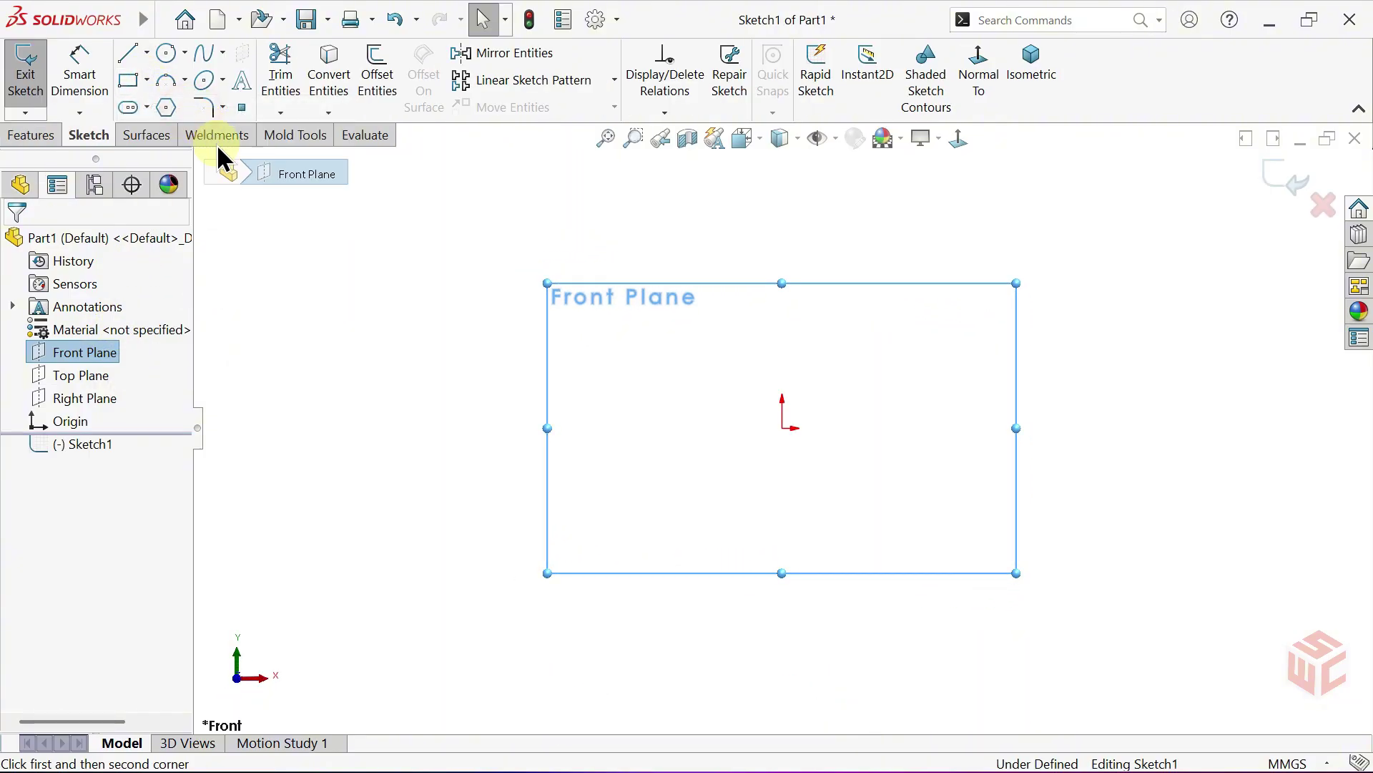
click(747, 427)
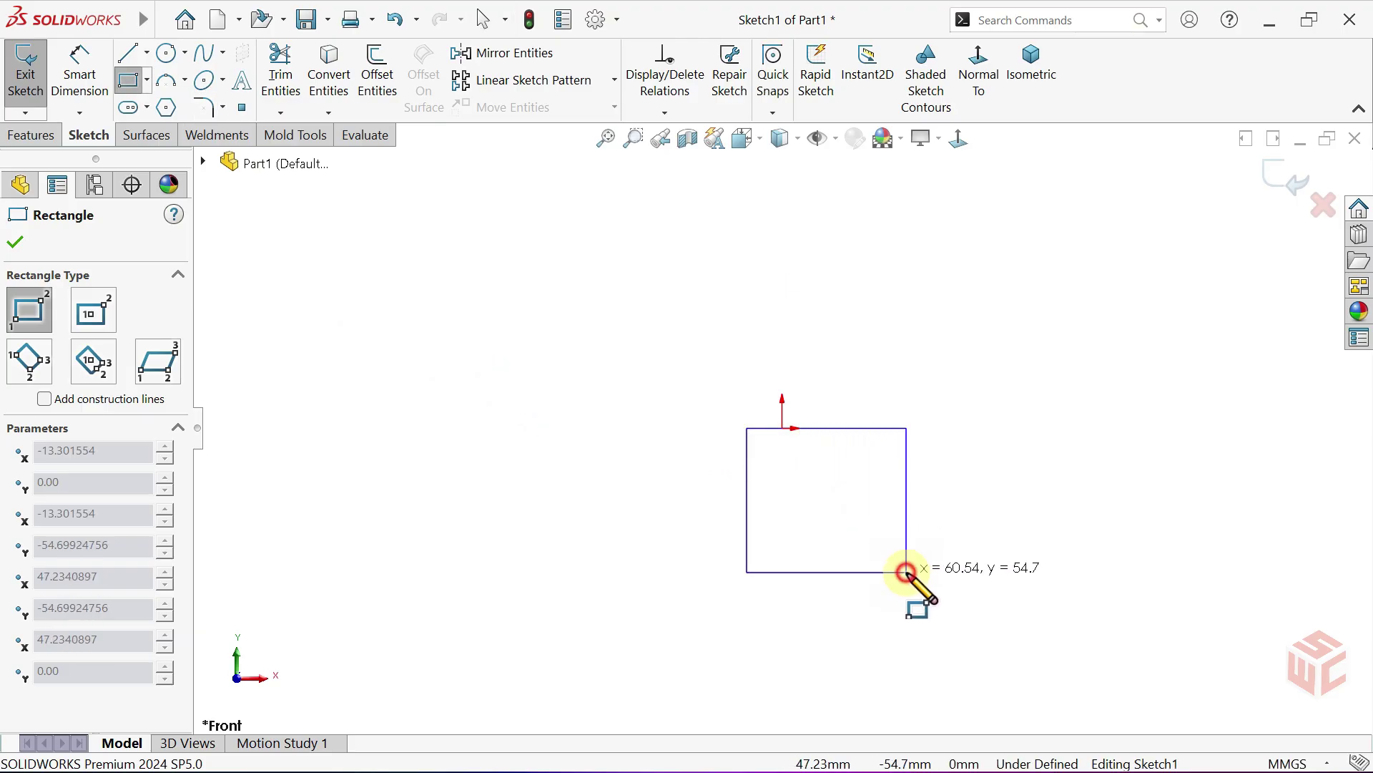
click(906, 572)
right_click(930, 482)
click(963, 489)
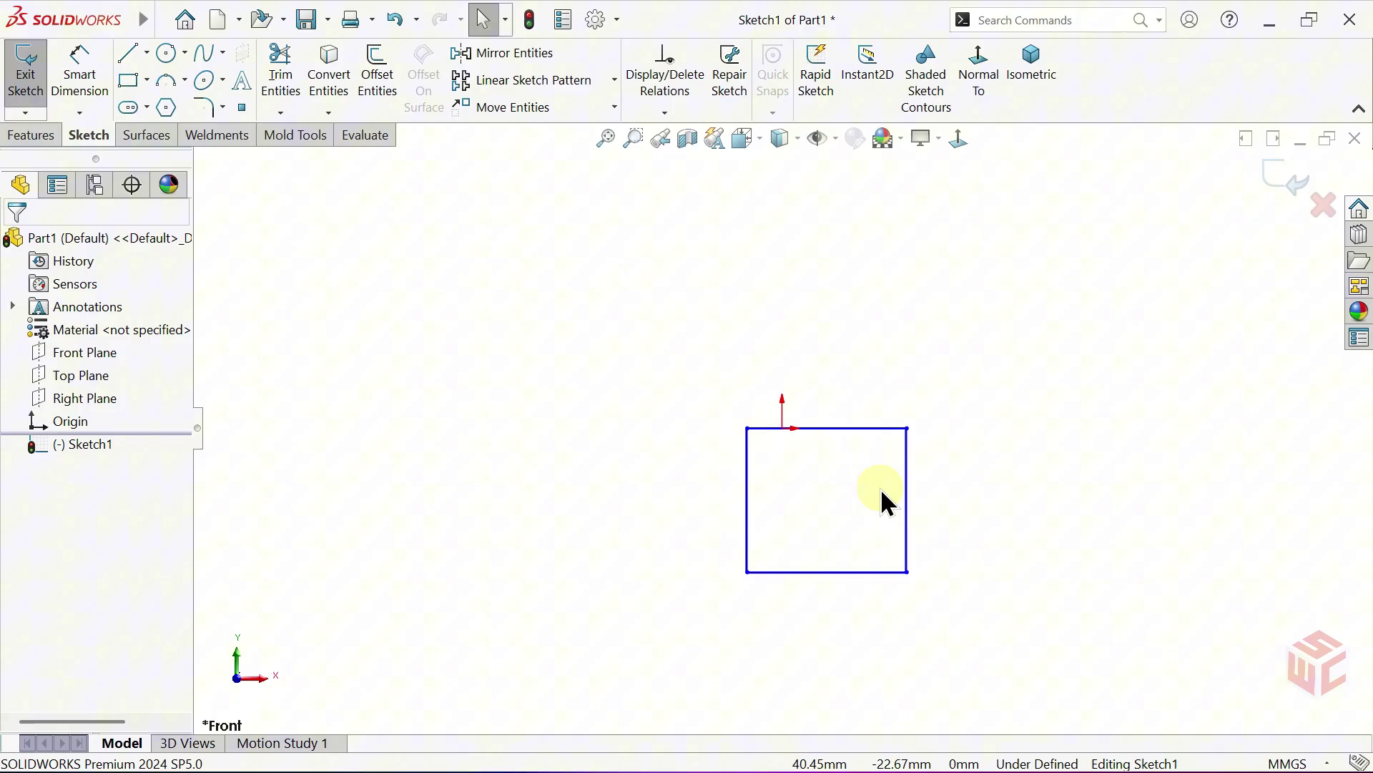
Make all four rectangle sides equal and make the top edge coincident with the origin.
scroll(868, 493, down, 2)
drag(938, 371, 654, 612)
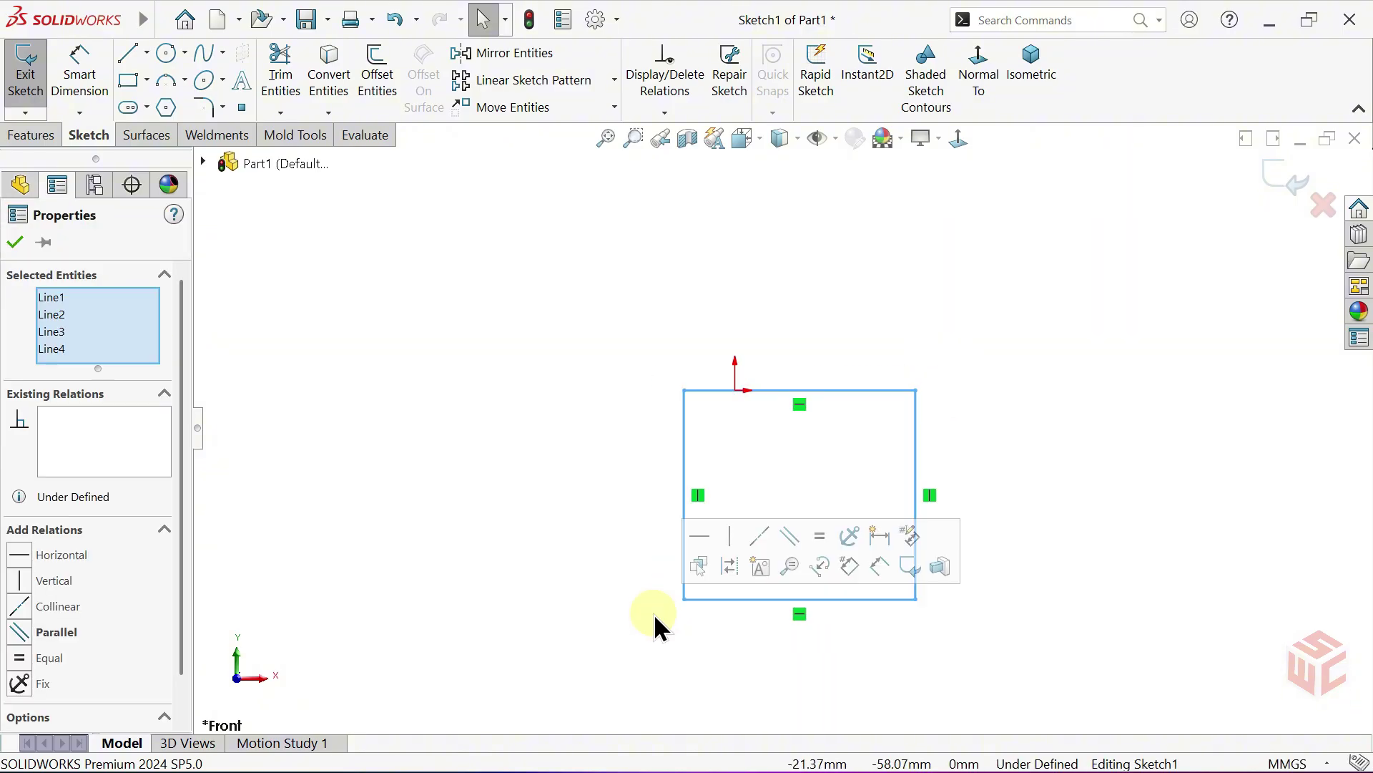
click(821, 544)
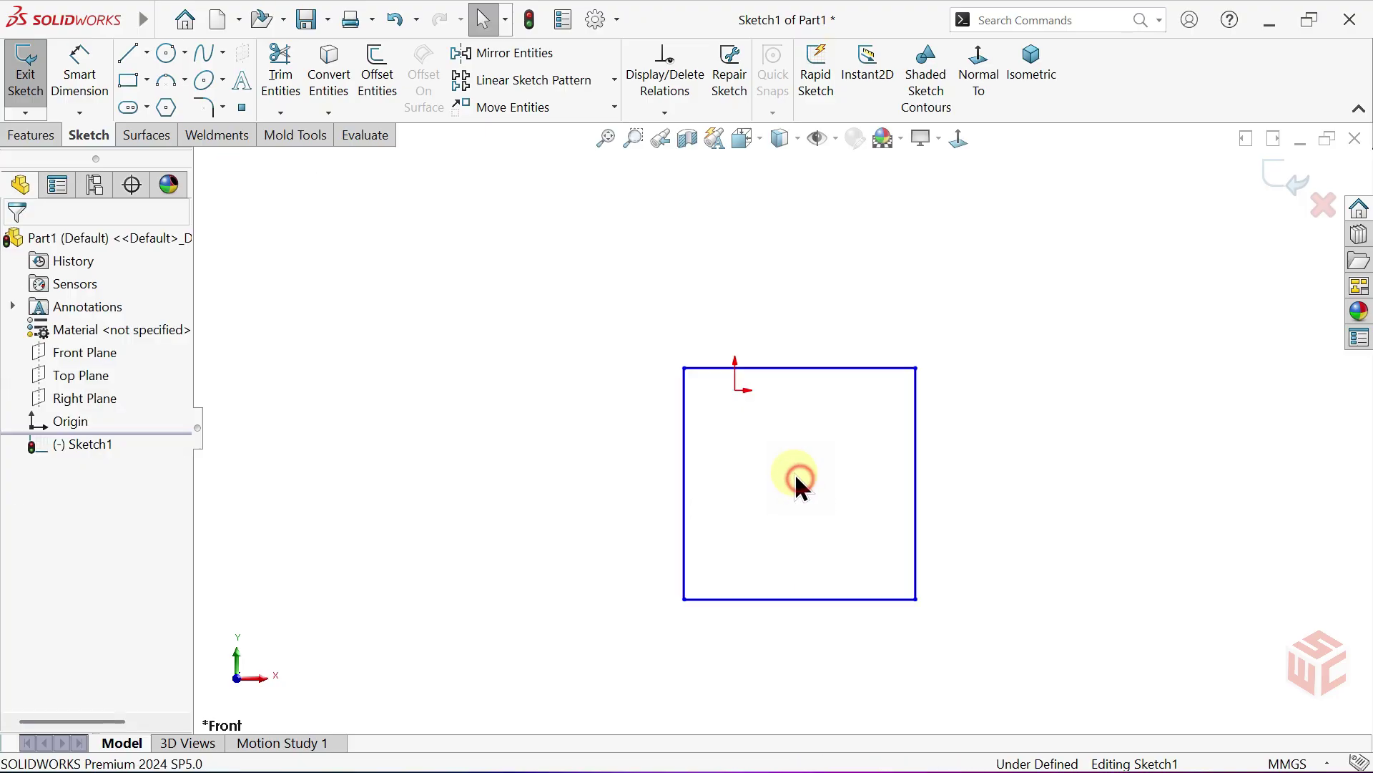
scroll(749, 419, down, 2)
click(721, 349)
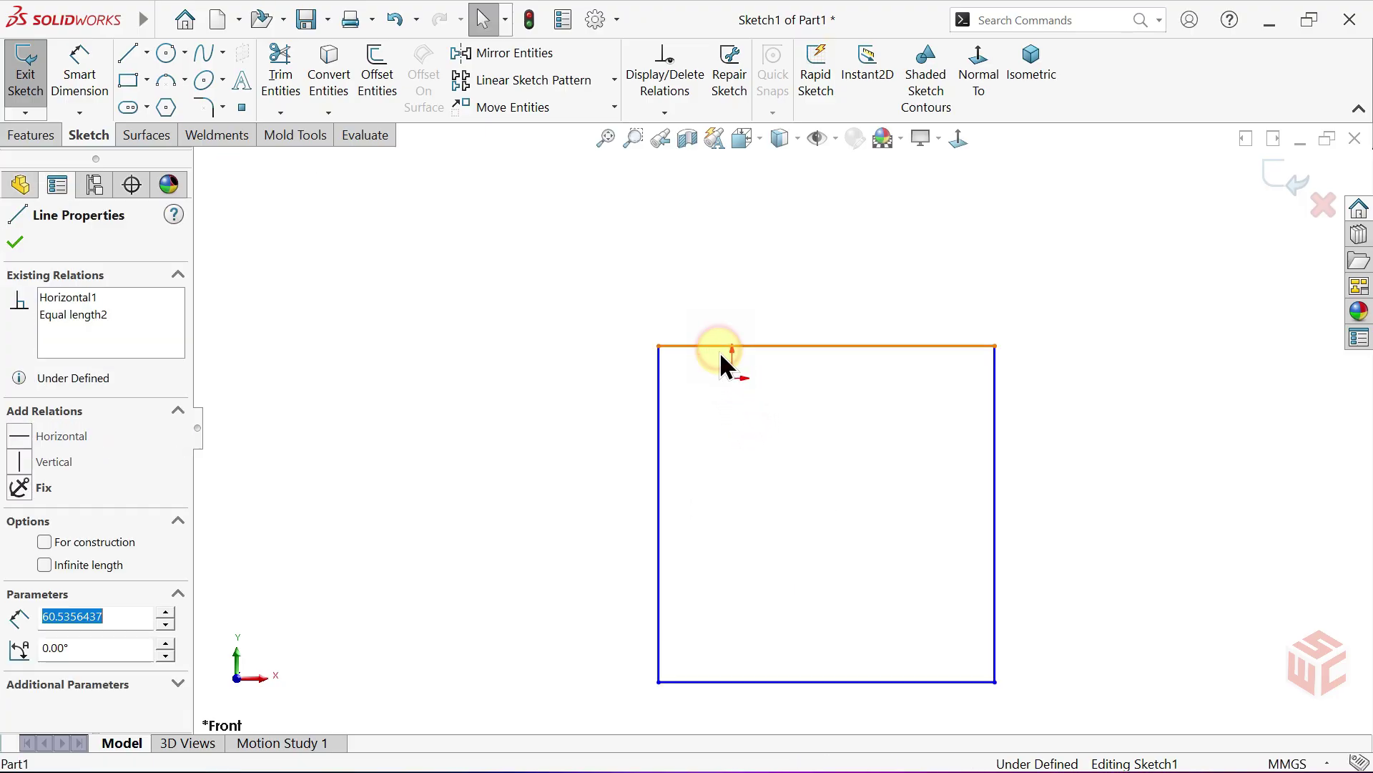
ctrl+click(734, 378)
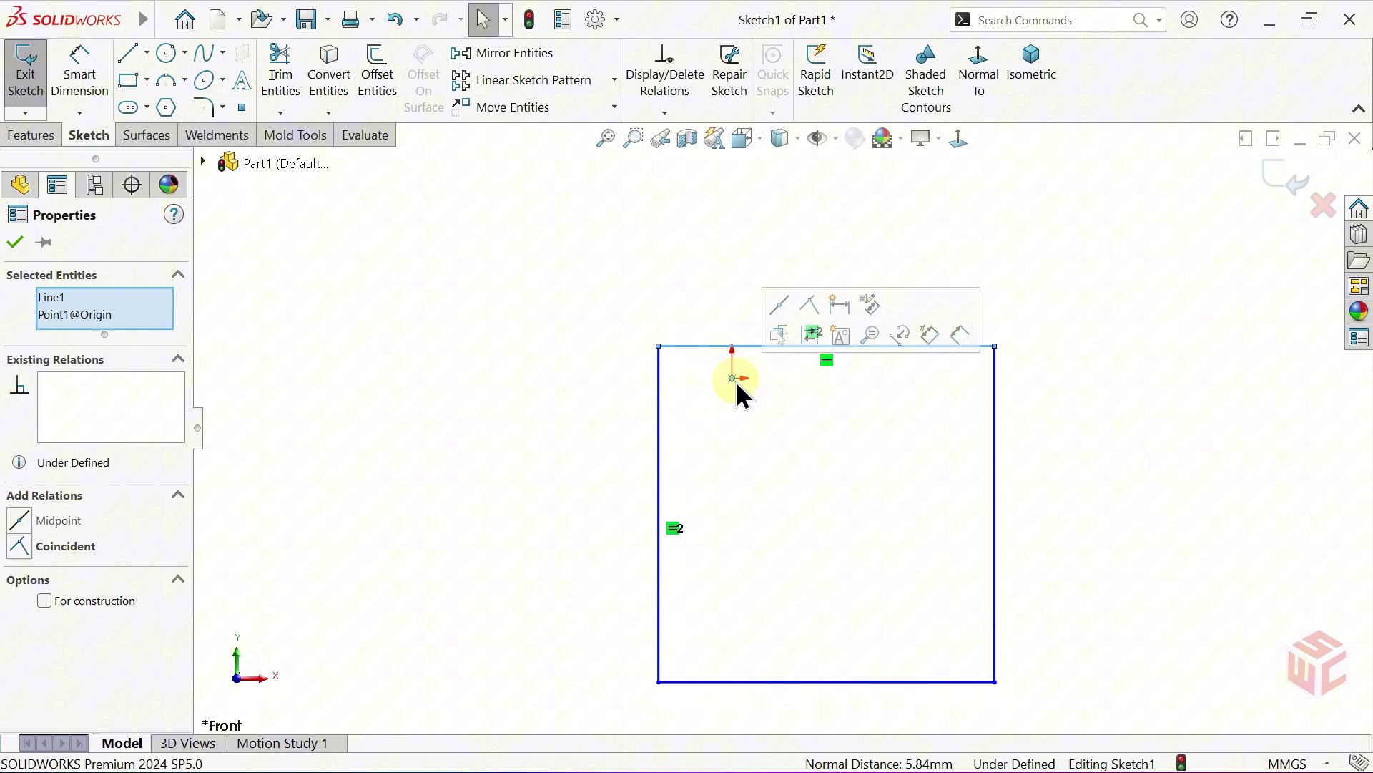
click(809, 311)
click(716, 340)
Convert the square's top and left edges to construction lines.
drag(691, 346, 631, 410)
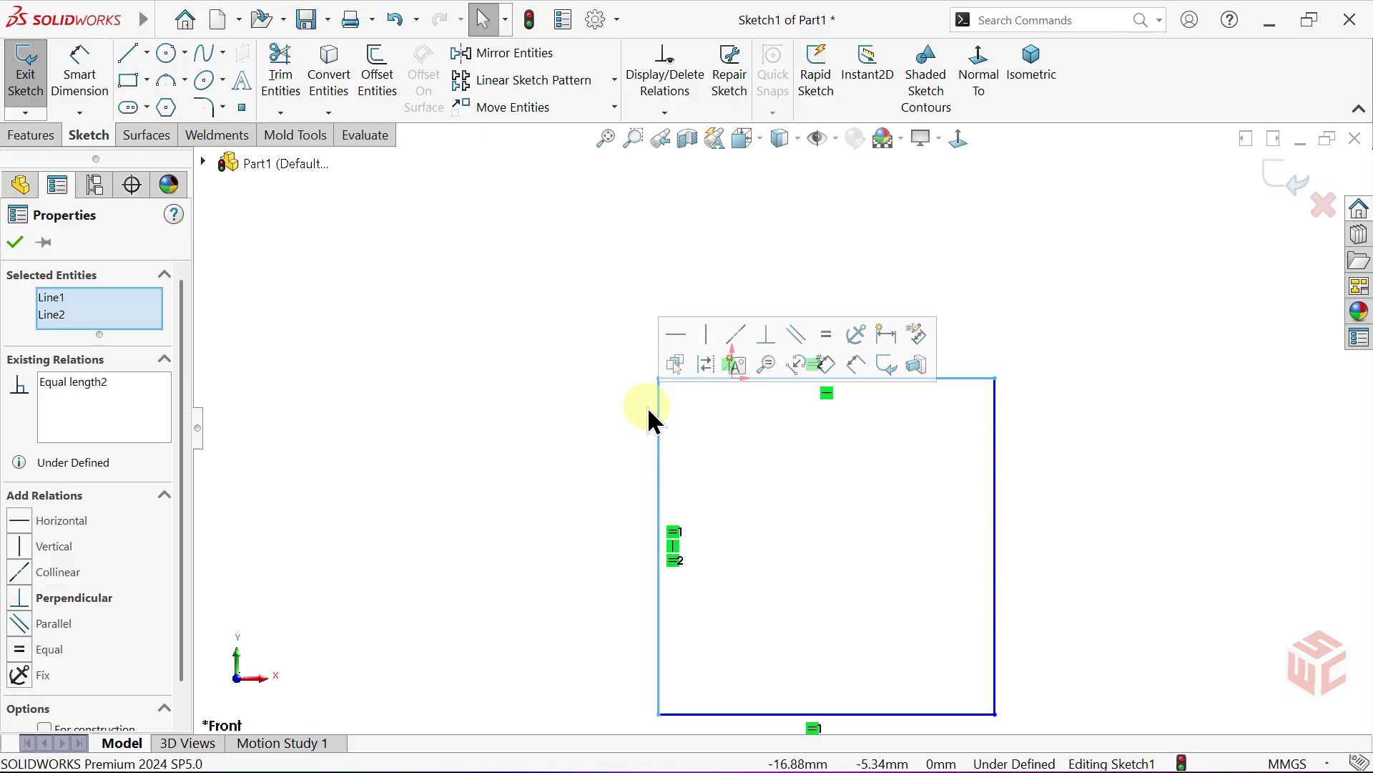
click(712, 373)
click(714, 413)
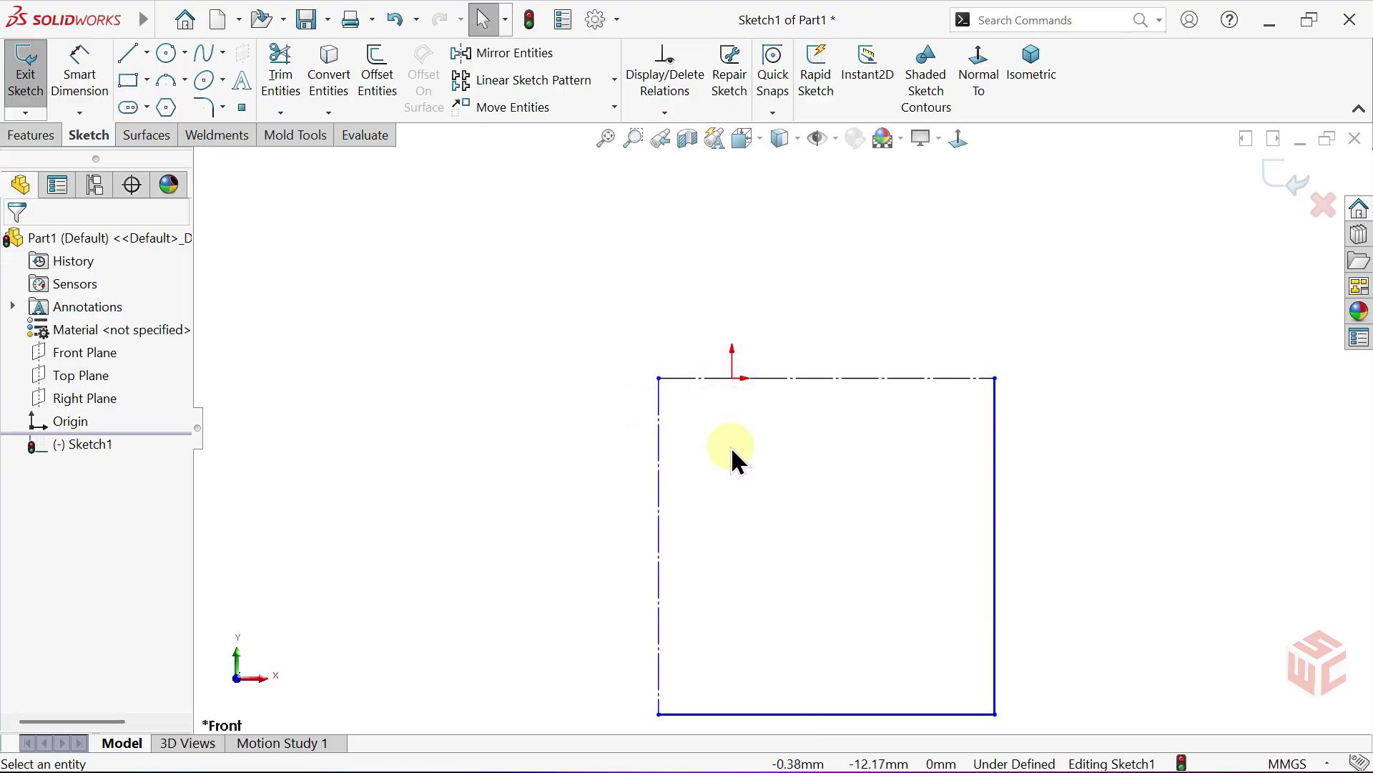
ctrl+middle_drag(751, 458, 725, 379)
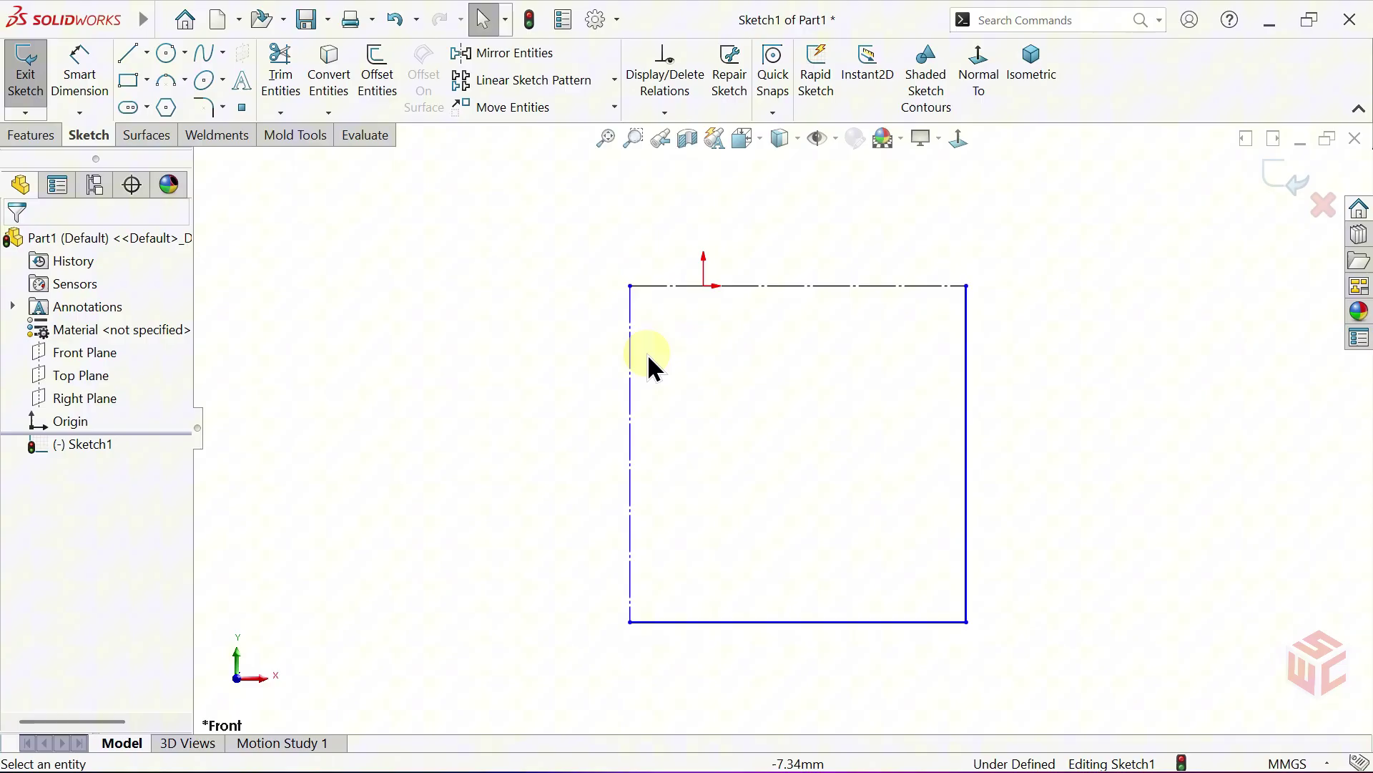
Dimension the square's right side to 50 mm and its left edge 10 mm from the origin.
click(96, 98)
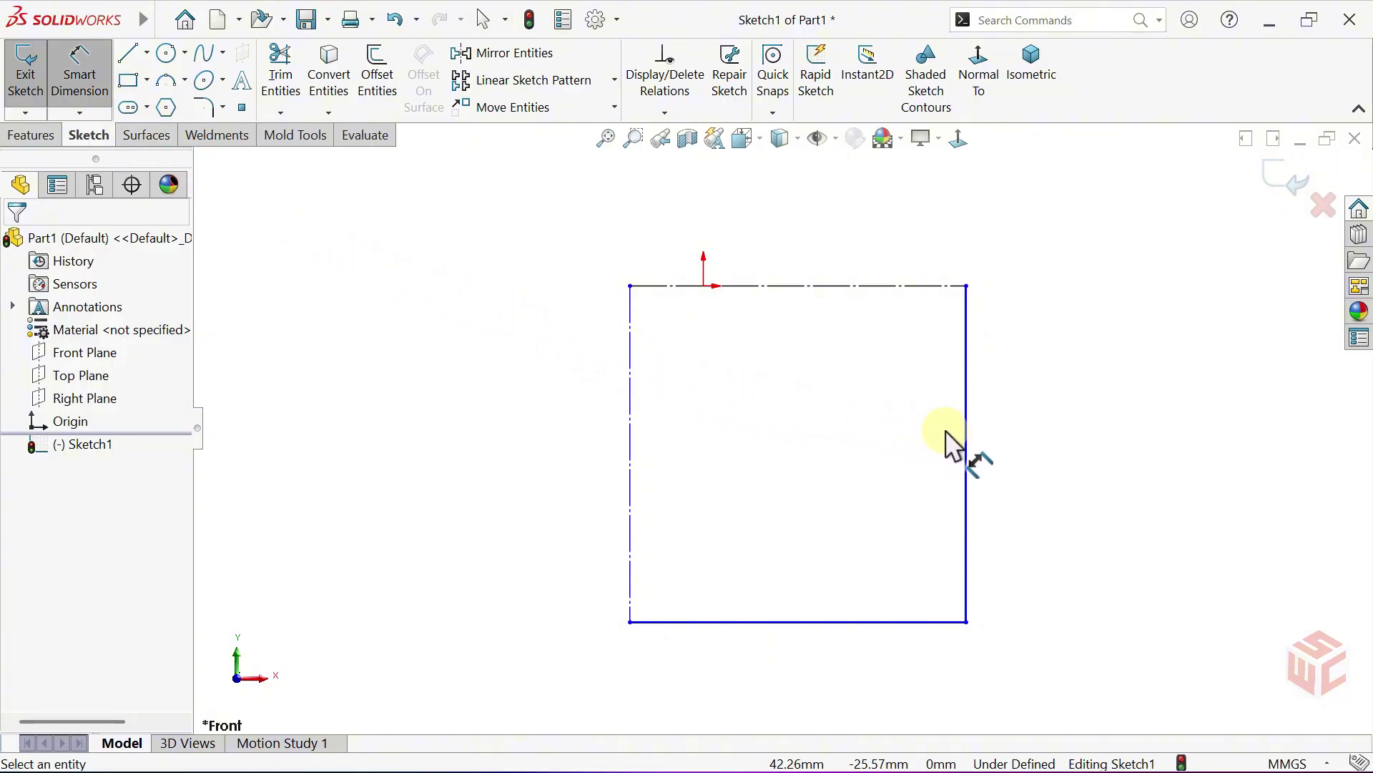
click(965, 447)
click(1033, 441)
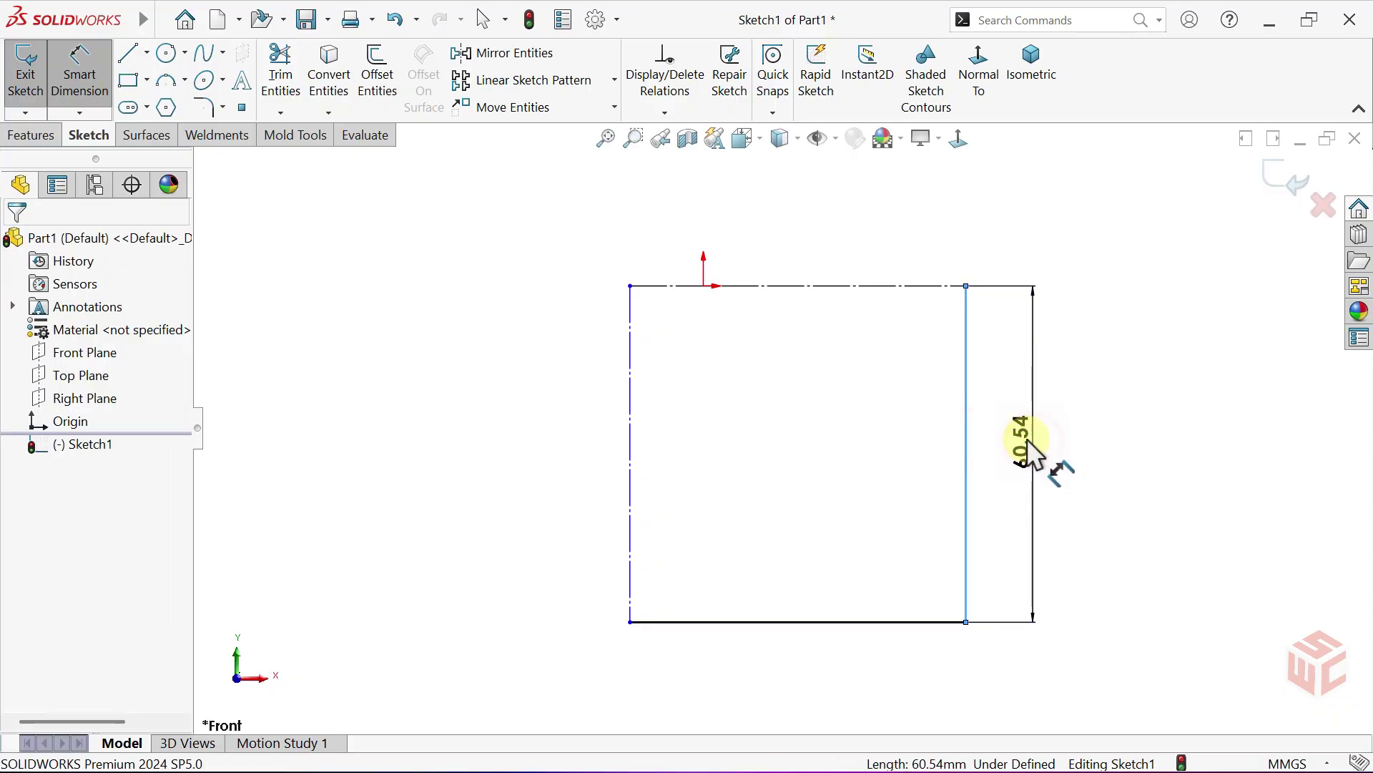
text(50)
key(Return)
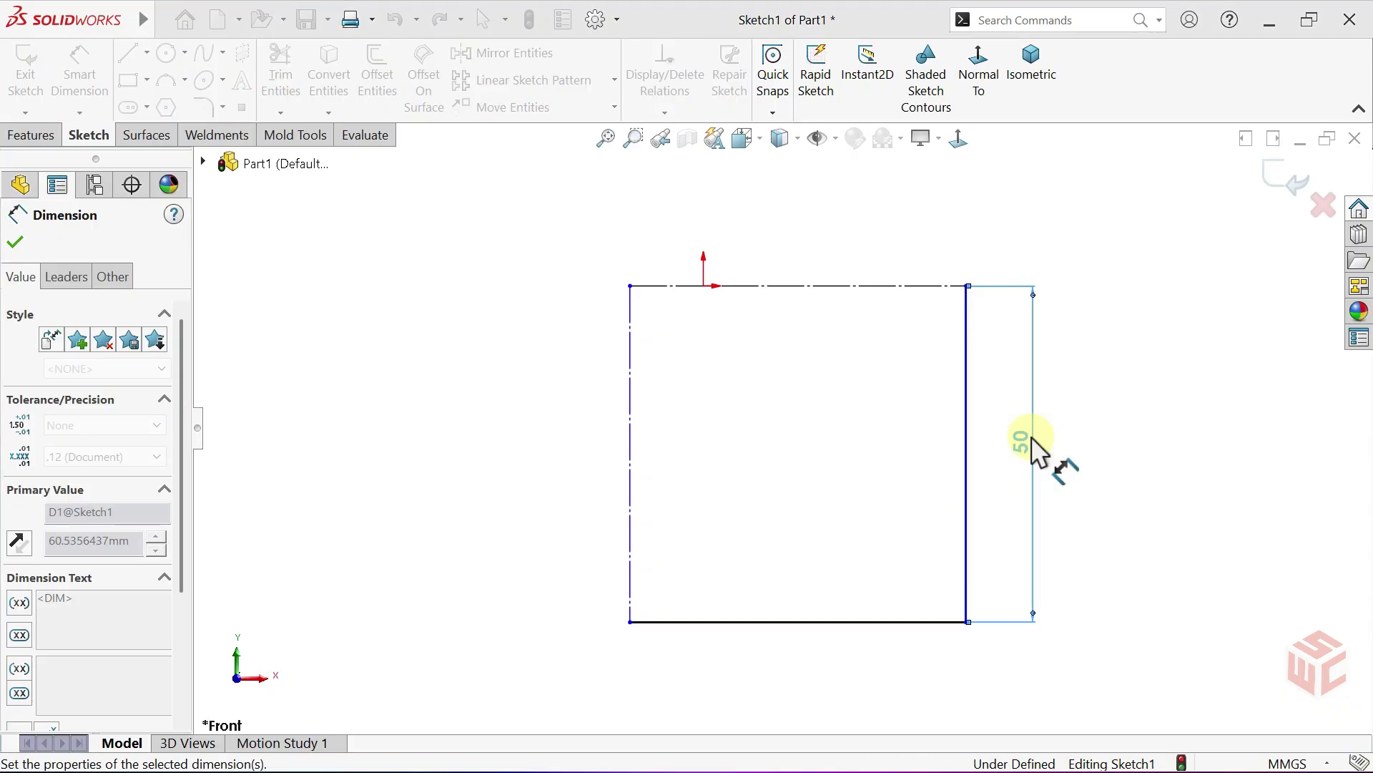
click(631, 333)
click(704, 286)
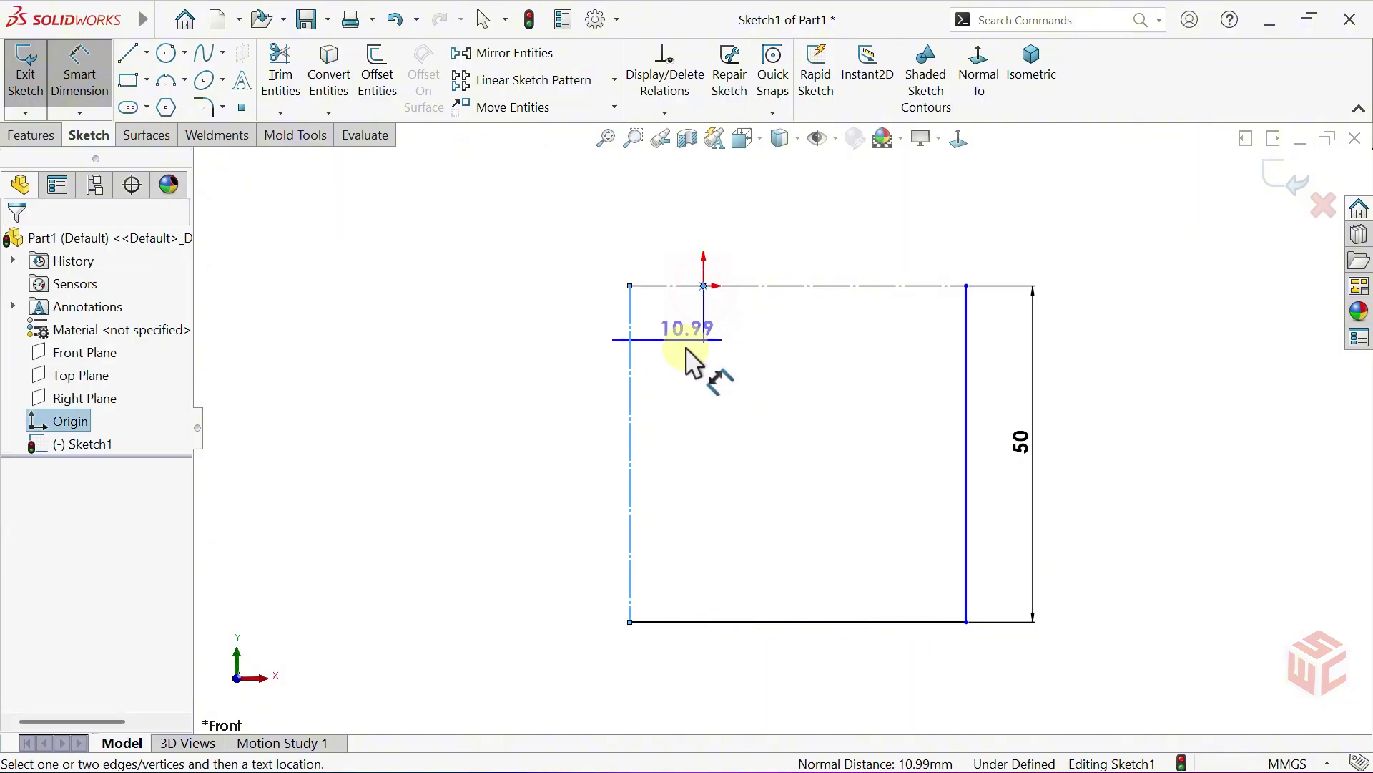
click(675, 358)
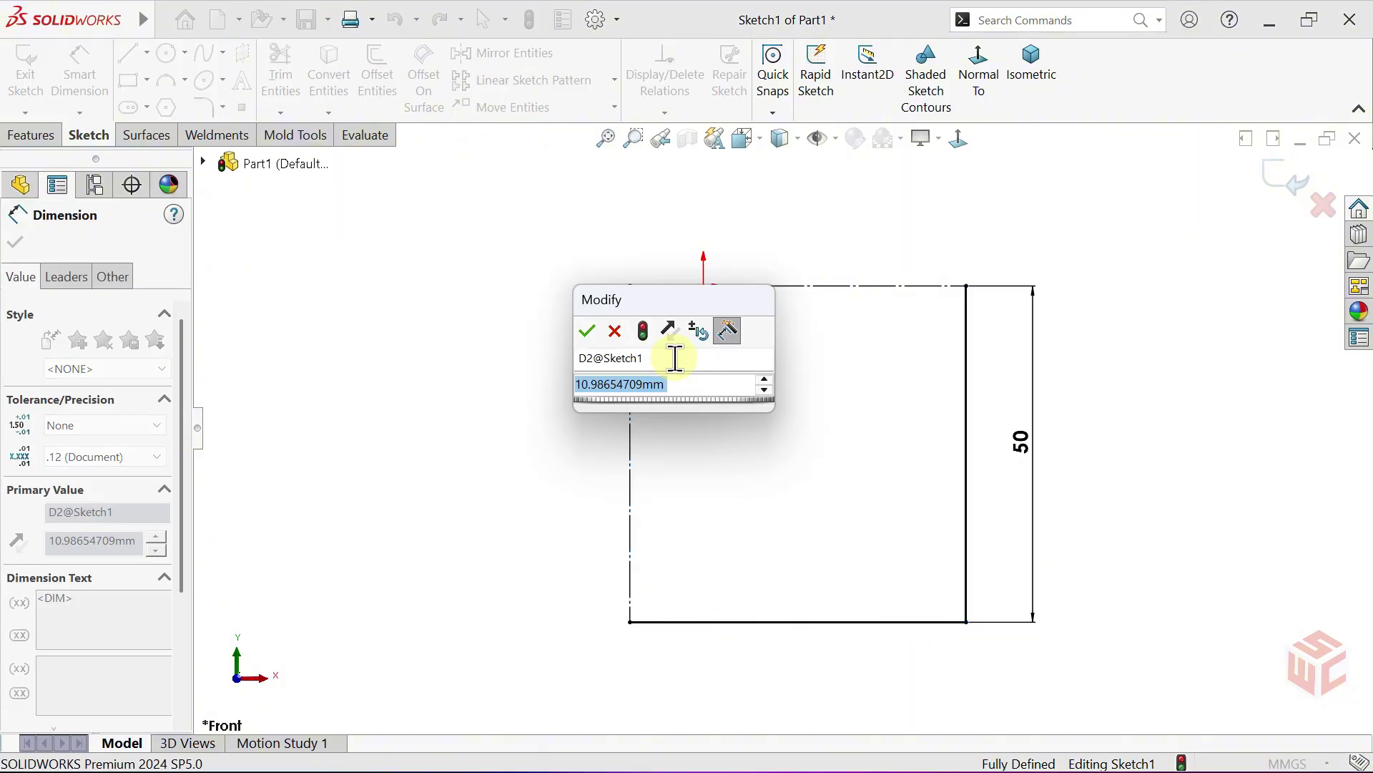
text(10)
key(Return)
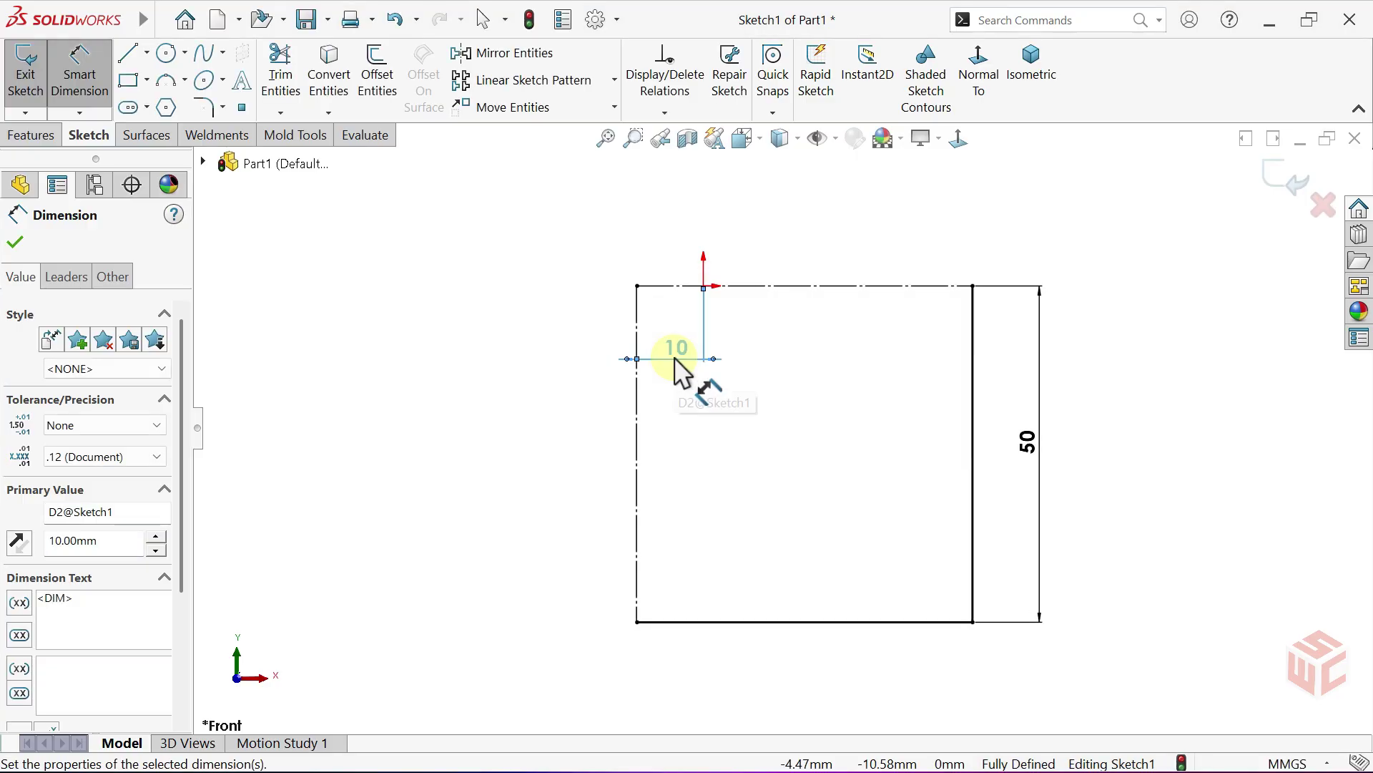
right_click(749, 339)
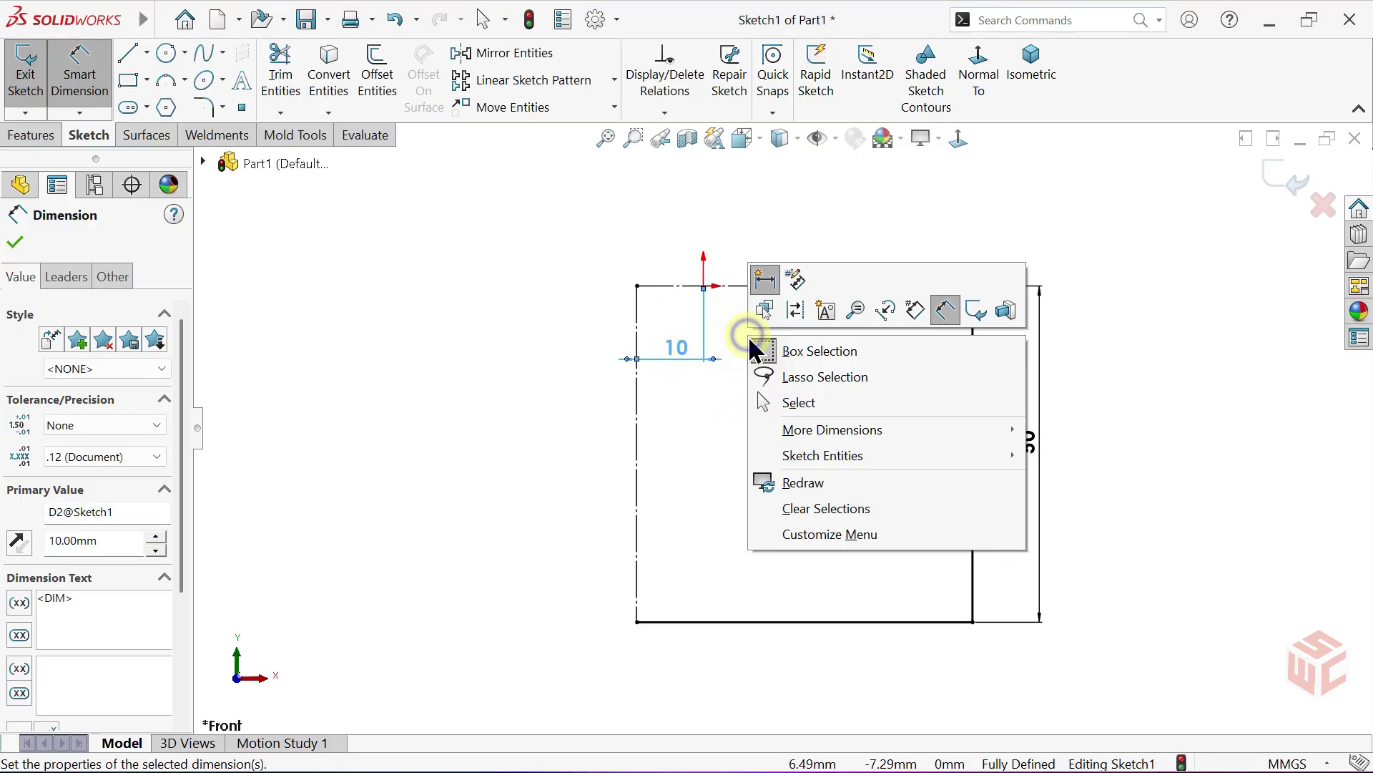
click(797, 397)
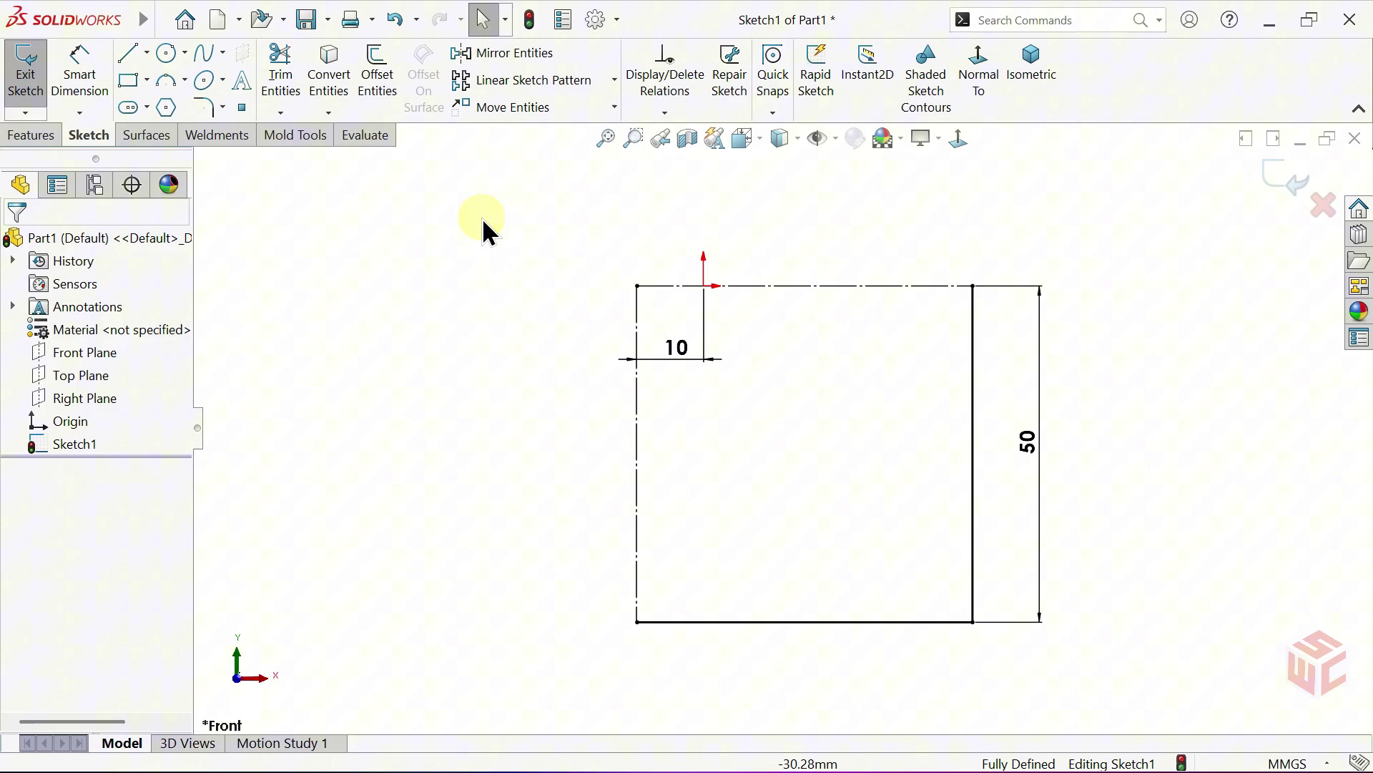
Offset the right edge 10 mm inward with line end caps, moving the 10 dimension above.
click(379, 102)
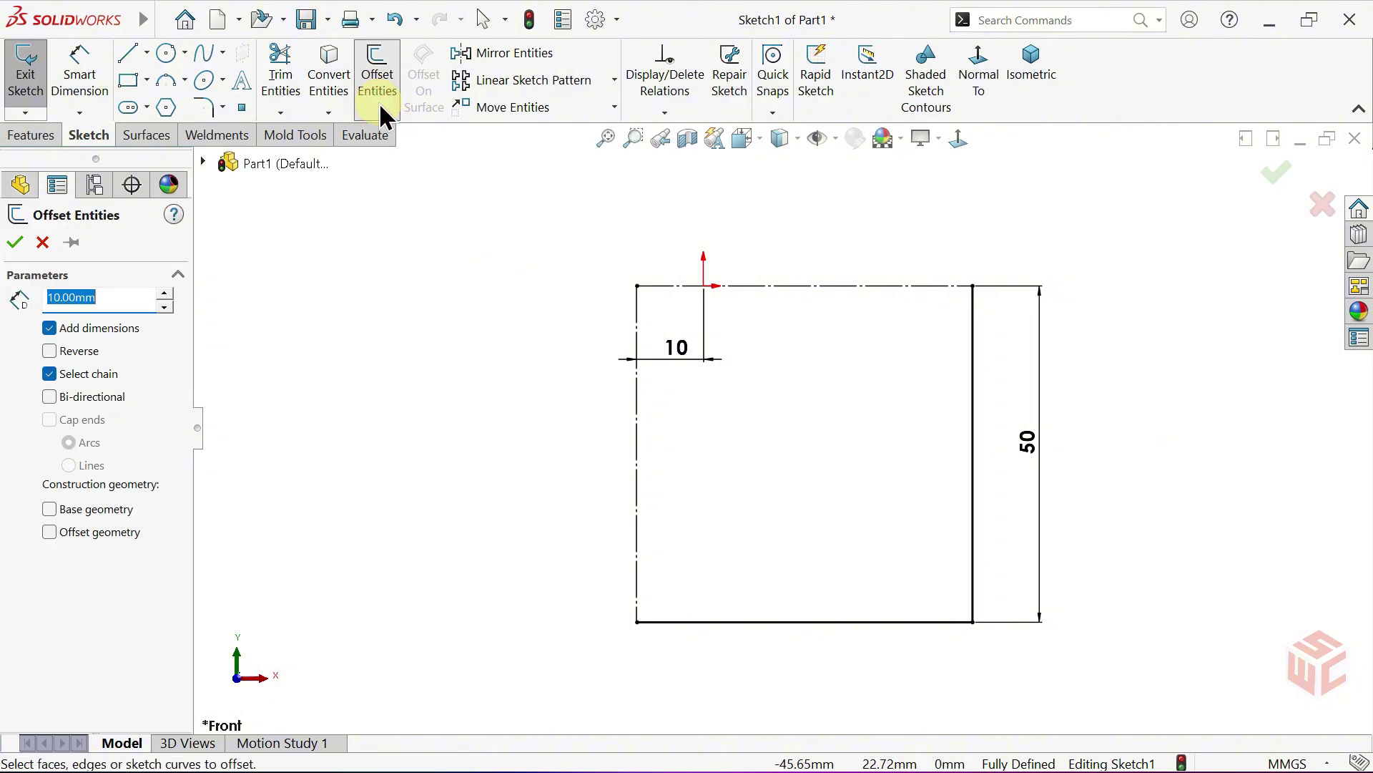
click(972, 472)
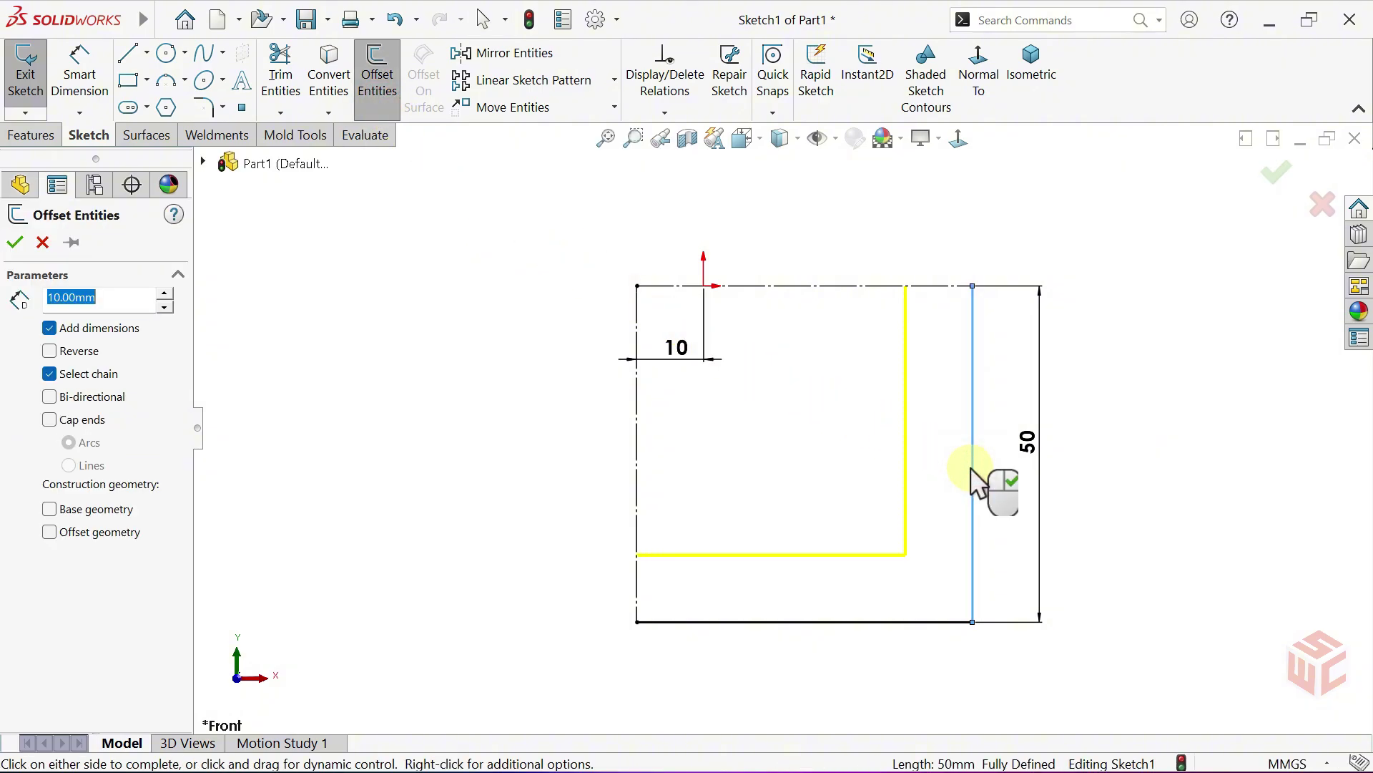
click(126, 299)
double_click(126, 299)
click(113, 298)
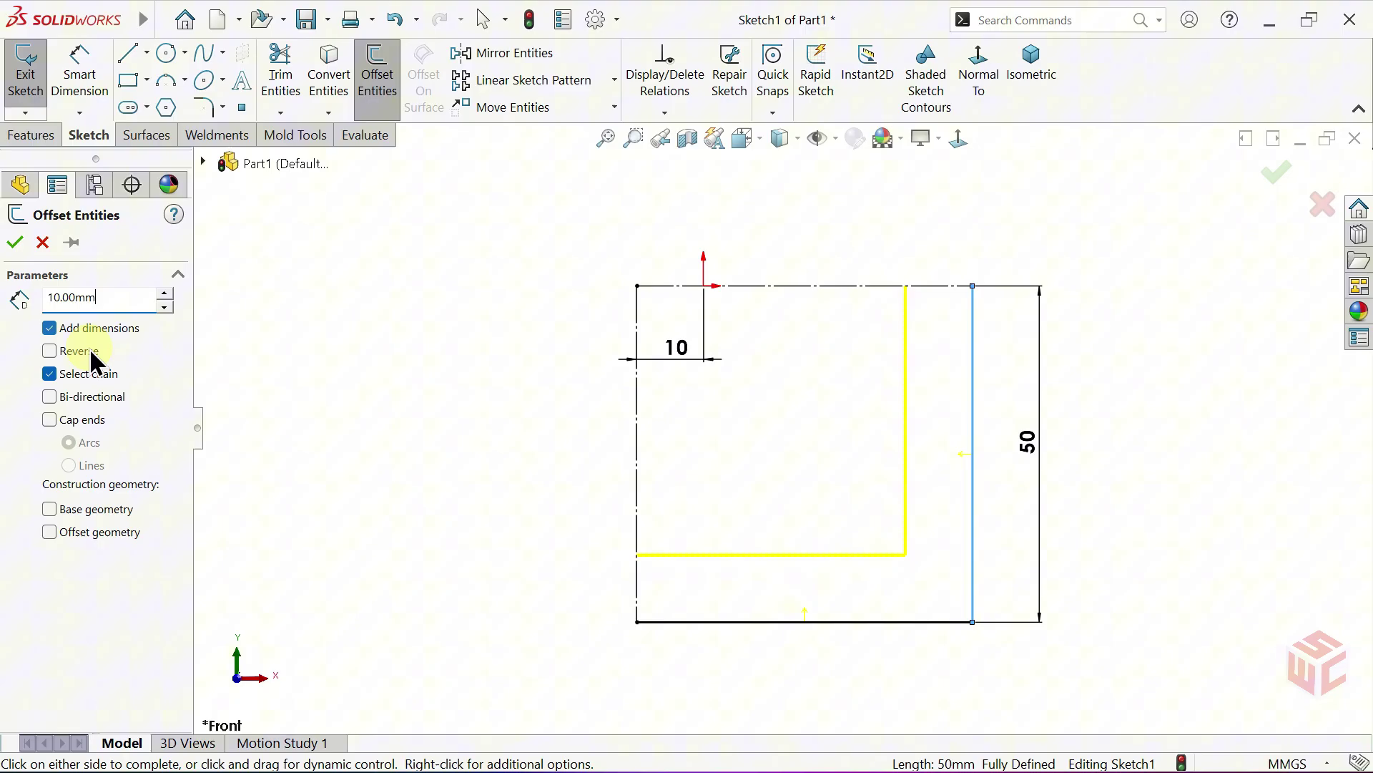
click(49, 419)
click(68, 466)
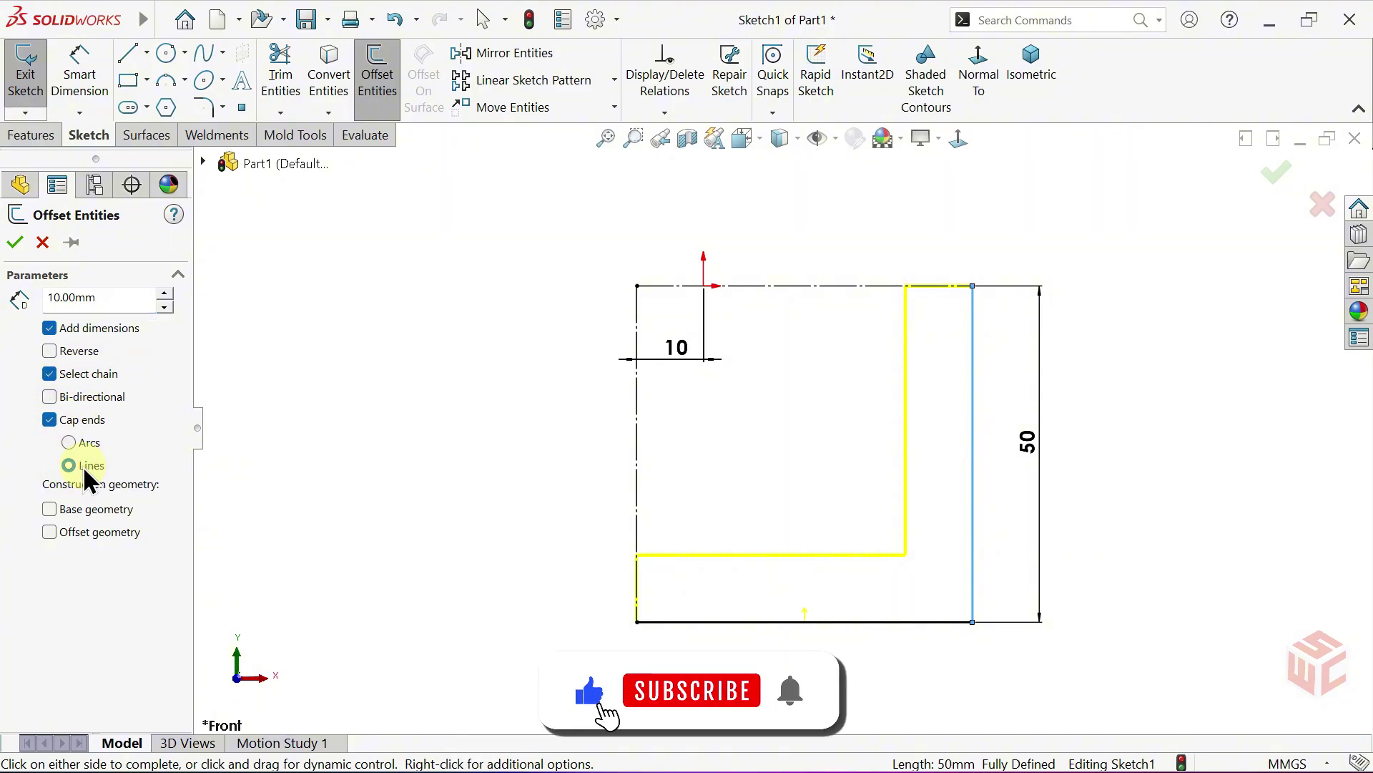
click(18, 248)
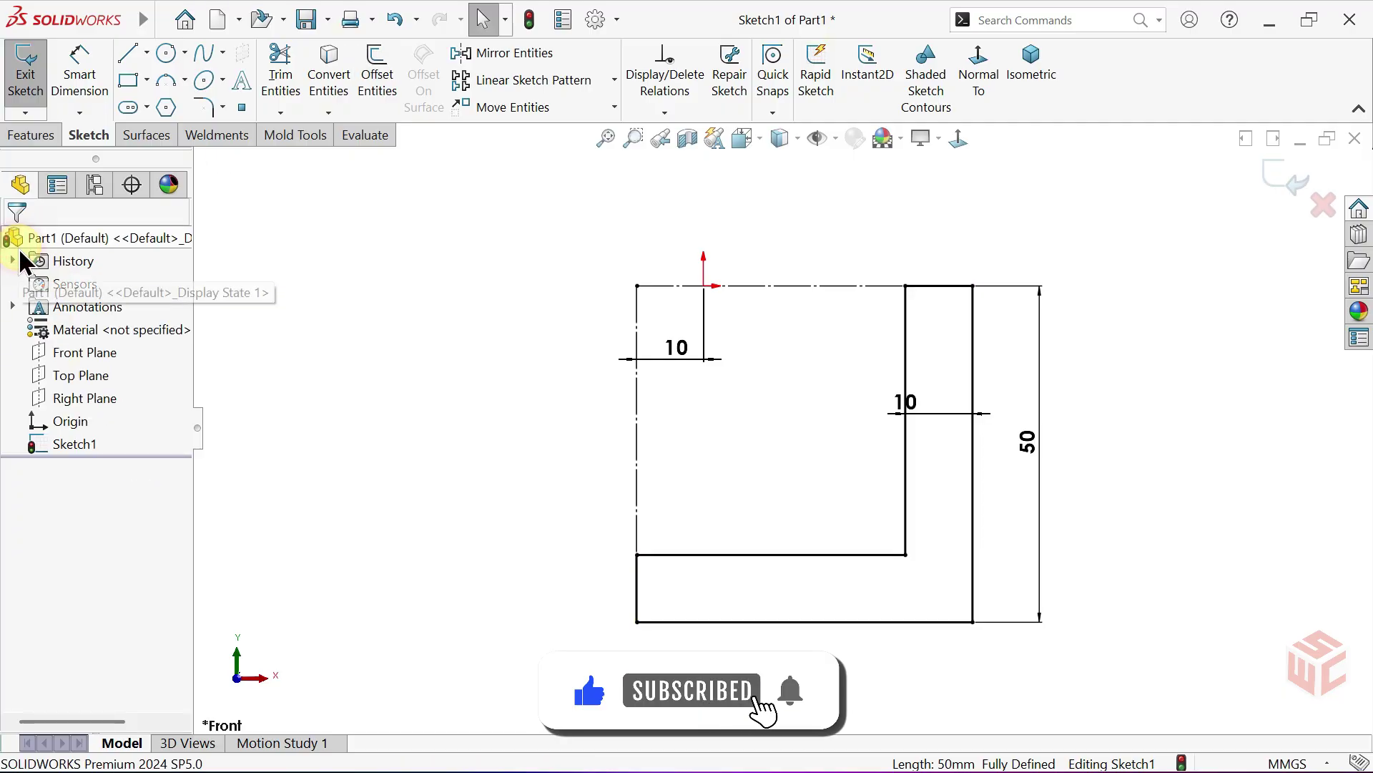
drag(914, 415, 947, 256)
click(834, 360)
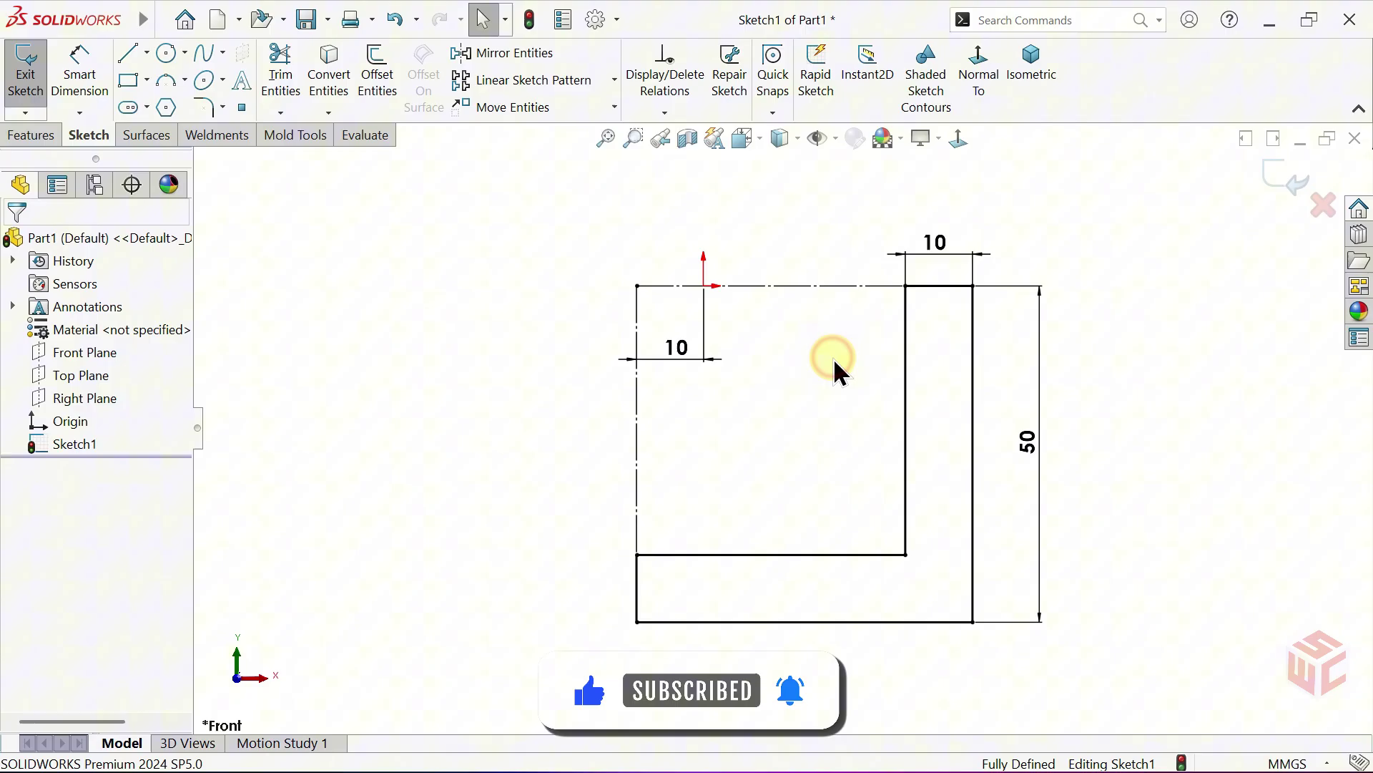
Extrude the L-shaped profile 10 mm Blind in the reversed direction.
click(36, 136)
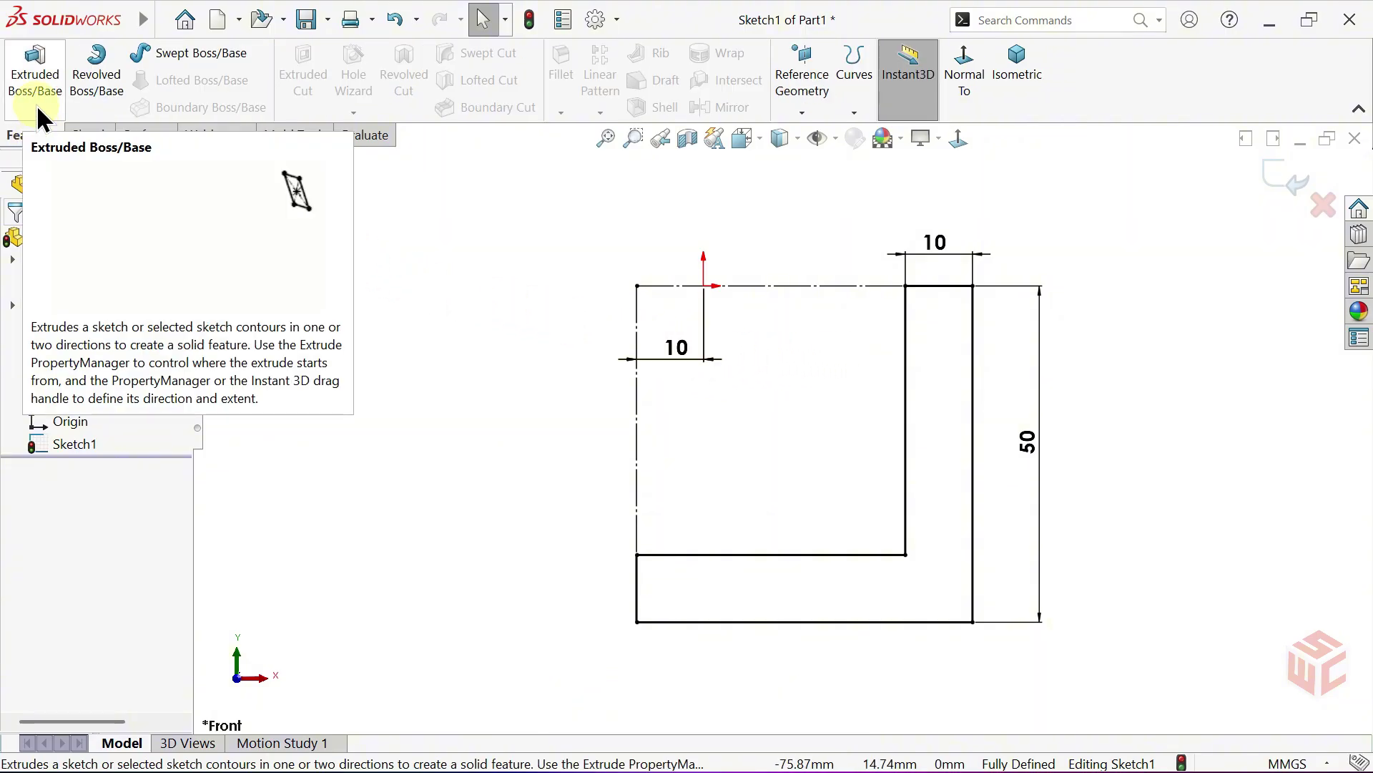
click(36, 104)
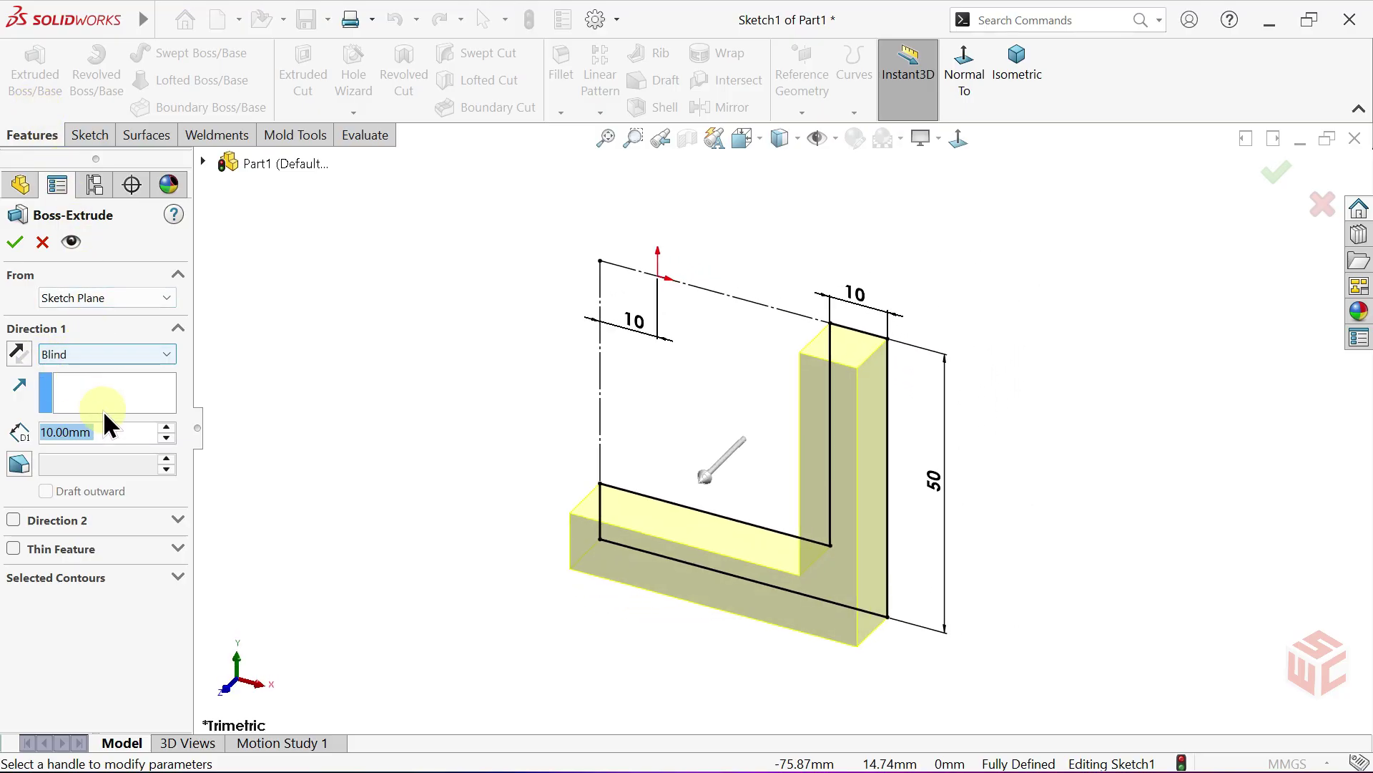
click(109, 431)
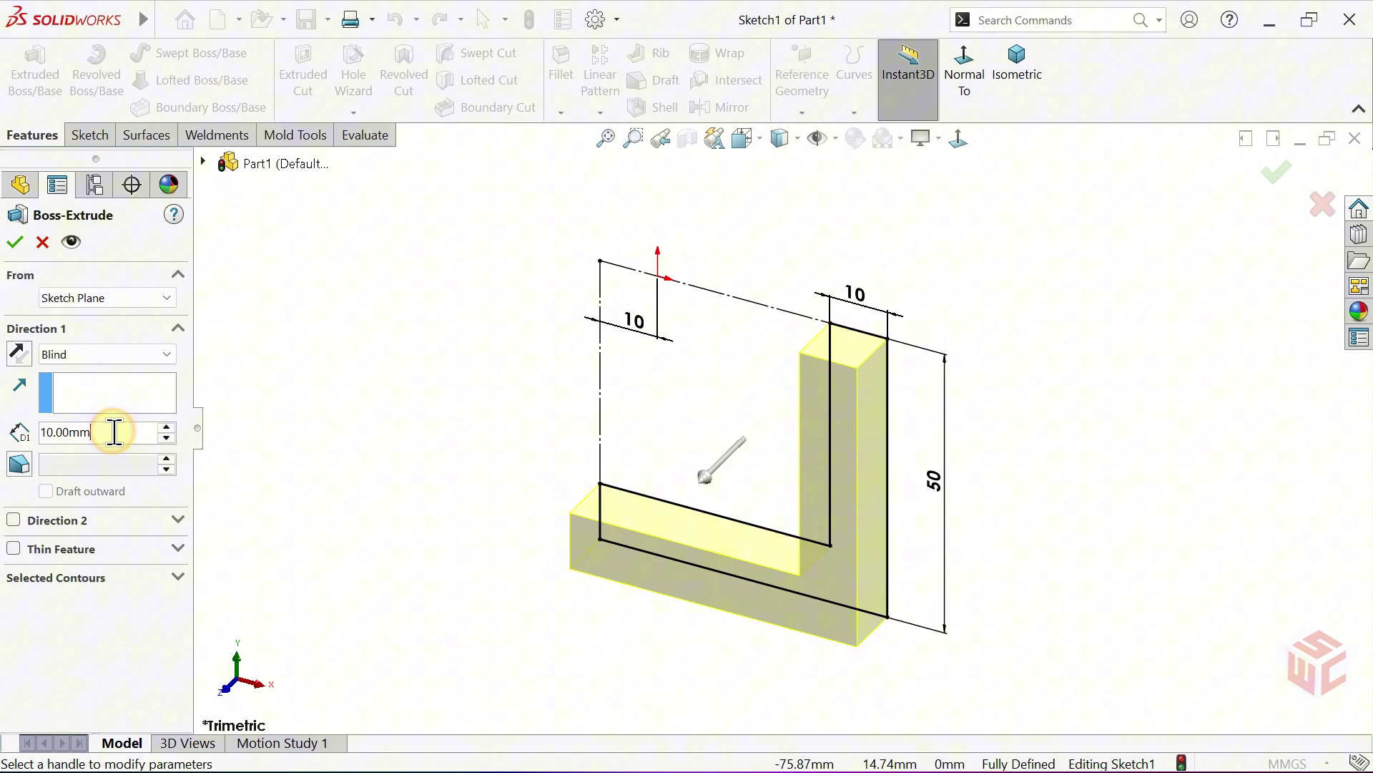
click(19, 353)
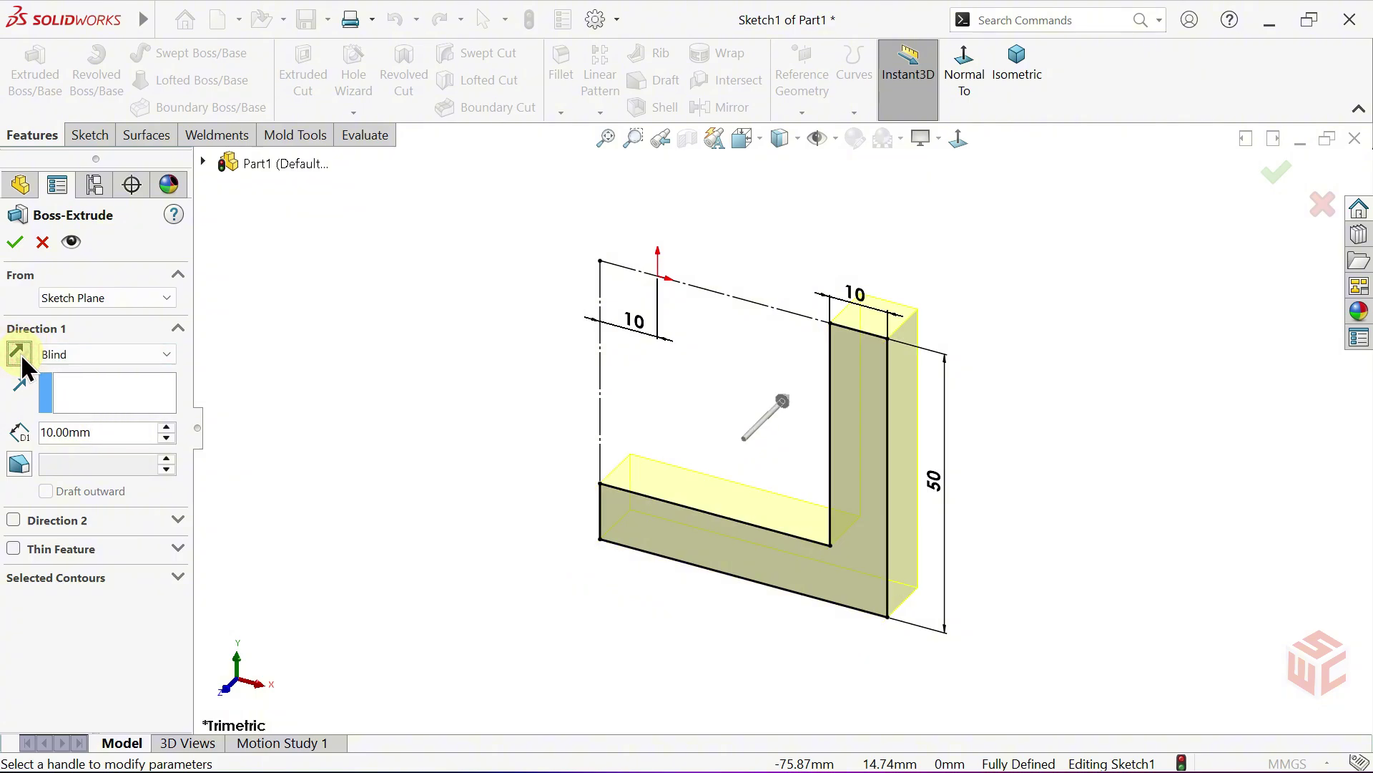
click(20, 247)
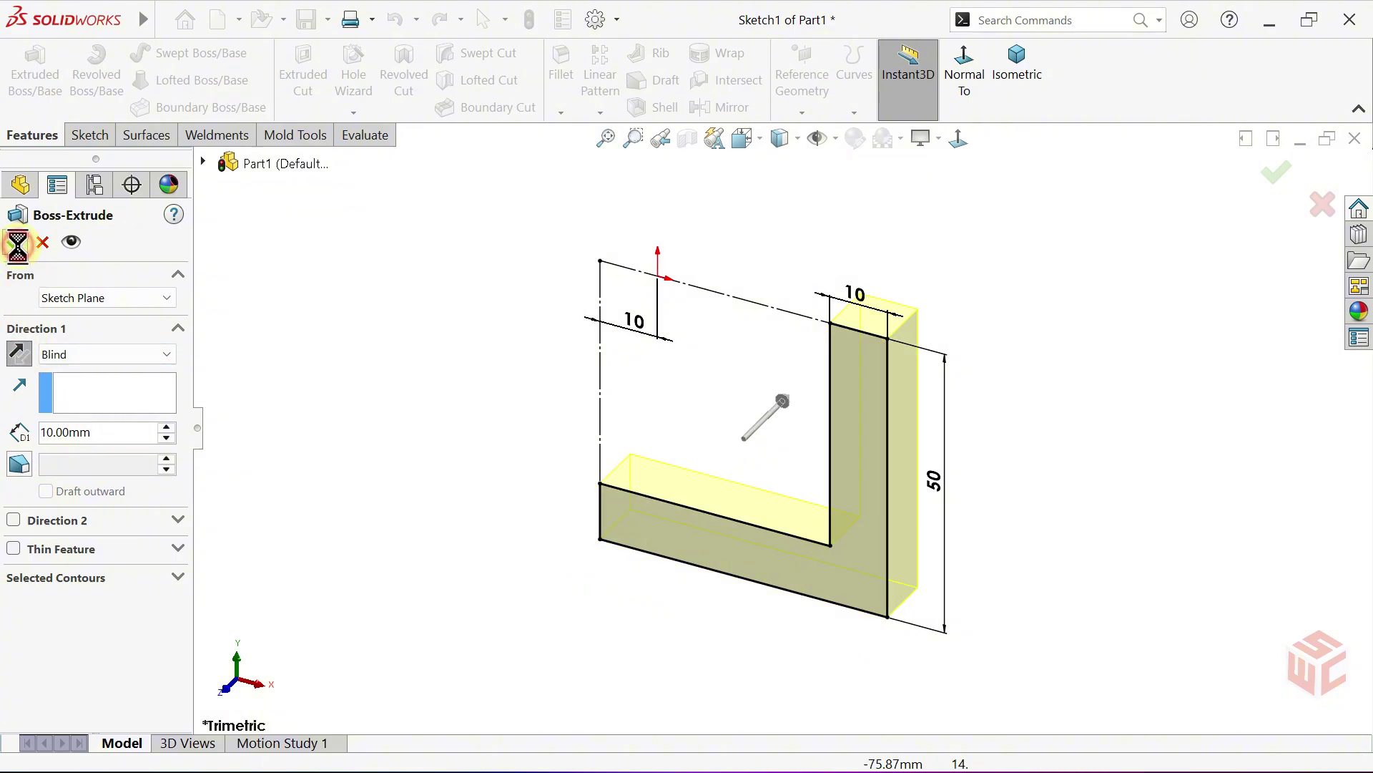
click(361, 354)
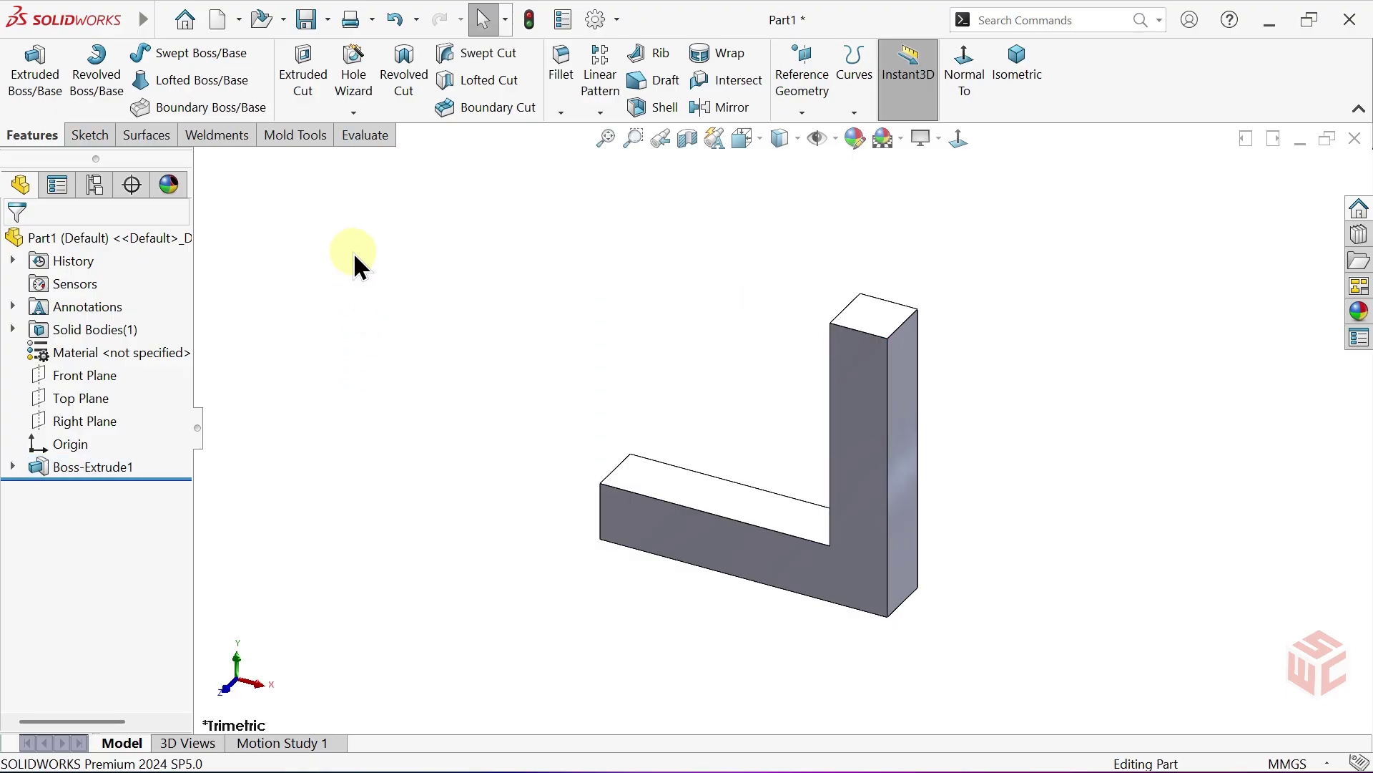
right_click(332, 140)
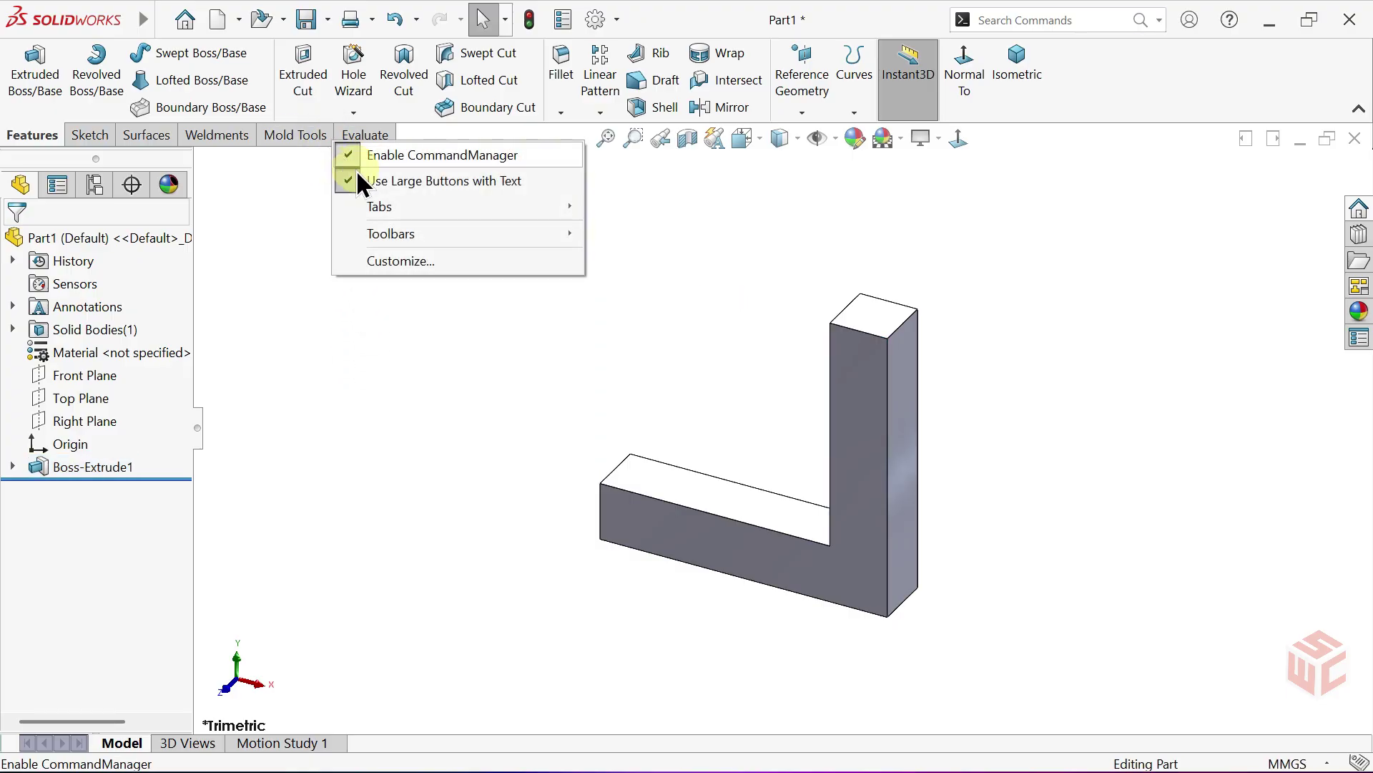
mouse_move(404, 212)
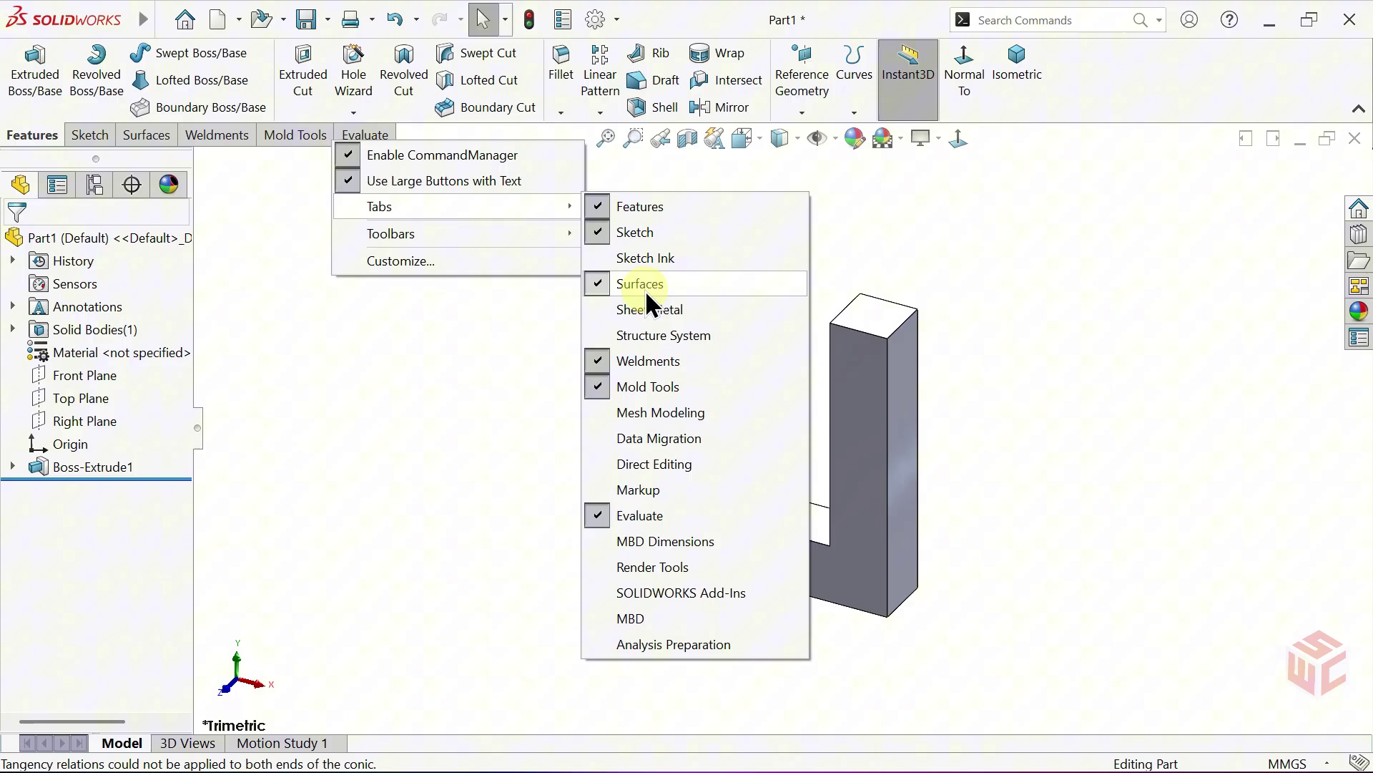
Enable Direct Editing and start Move/Copy Body on the L-shaped body, picking a rotation reference.
click(648, 465)
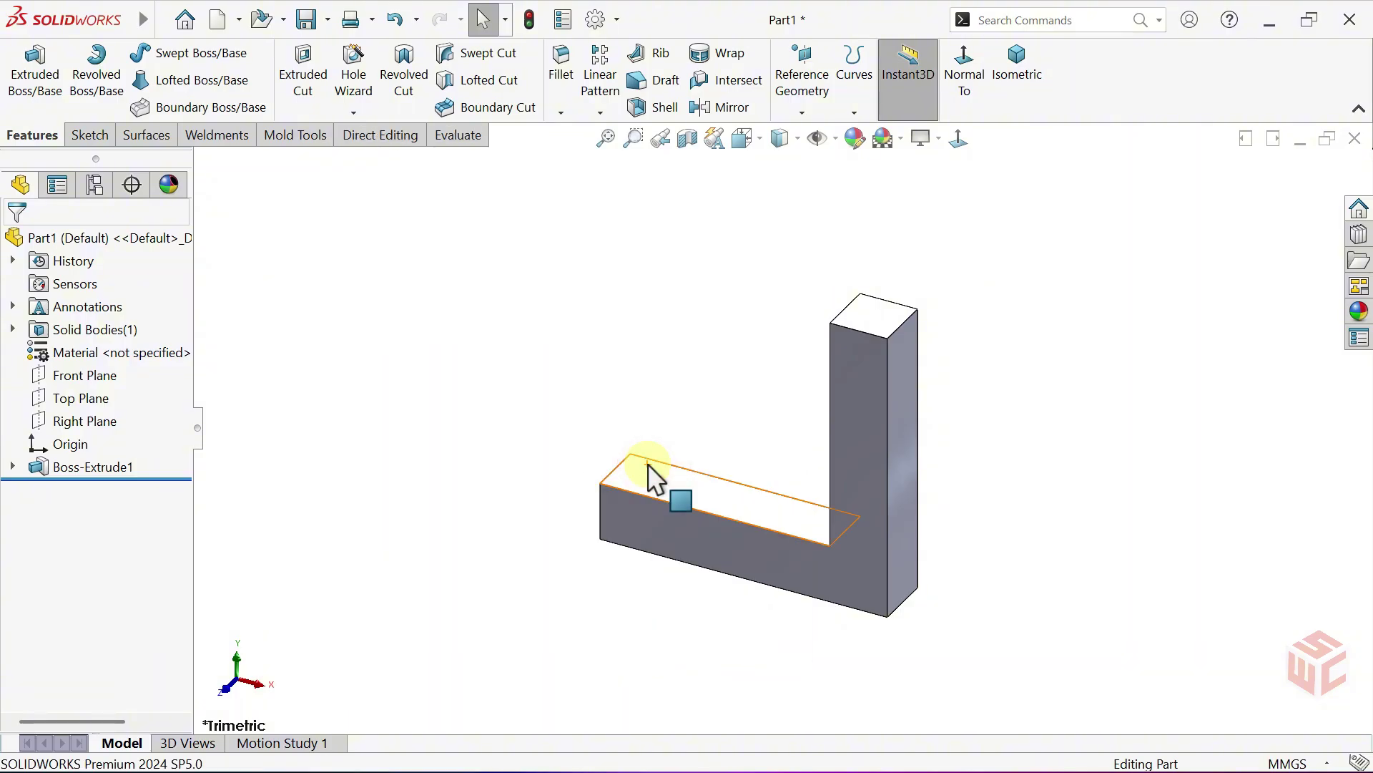
click(377, 140)
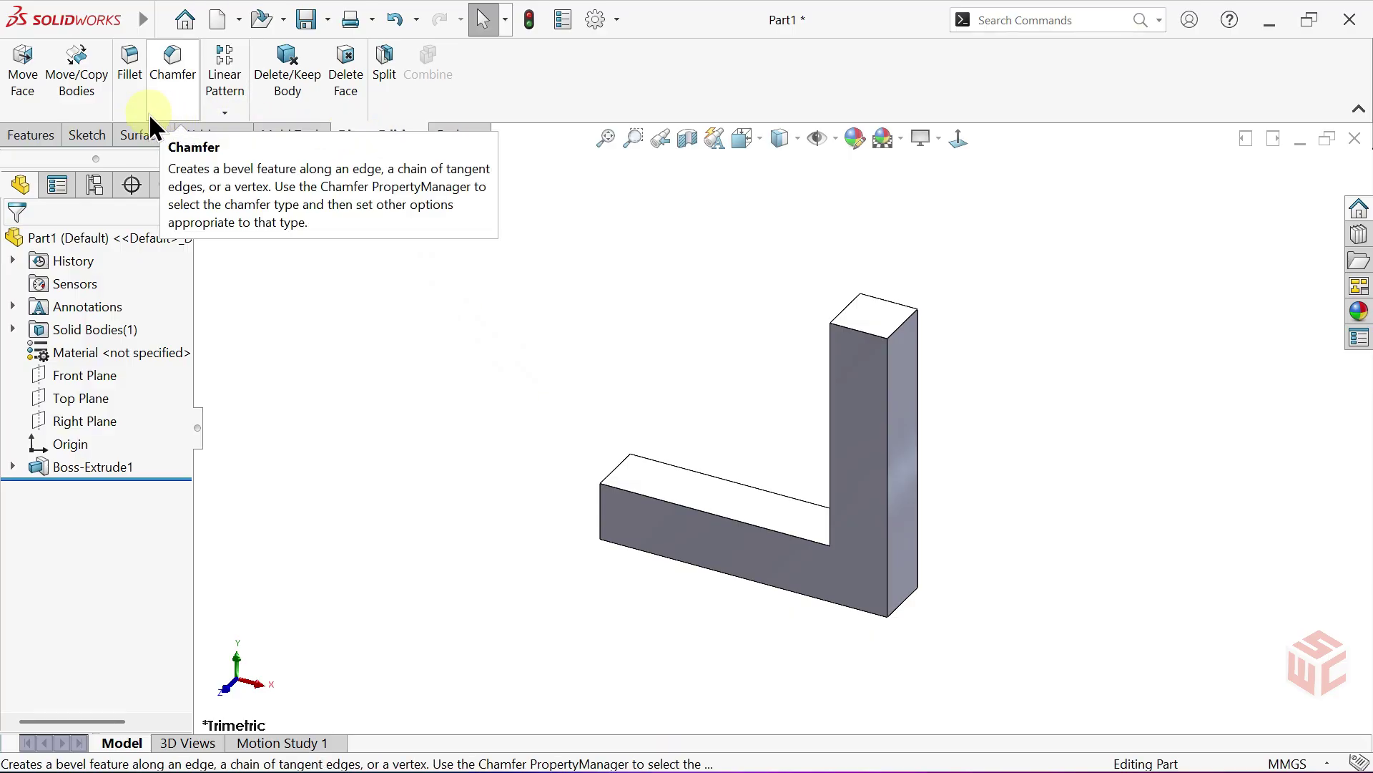
click(75, 105)
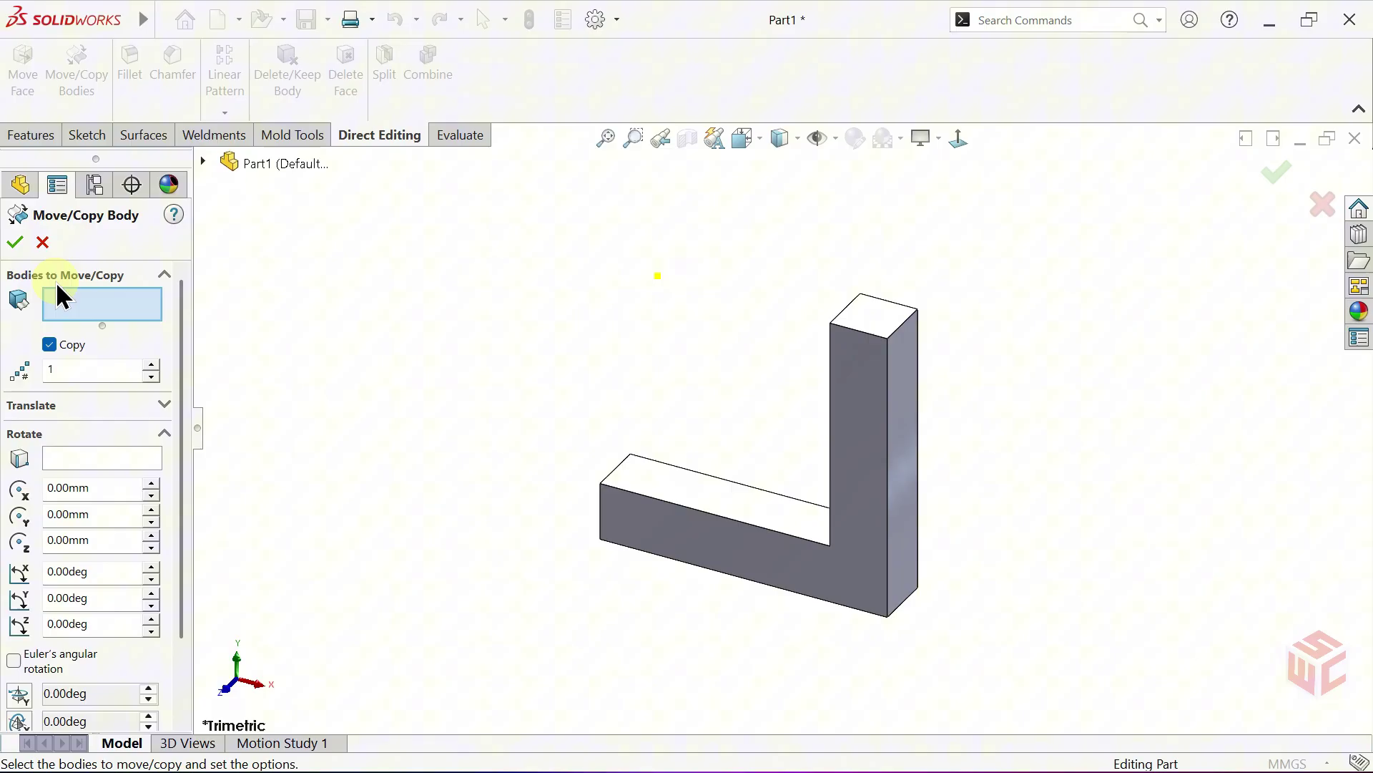
click(680, 489)
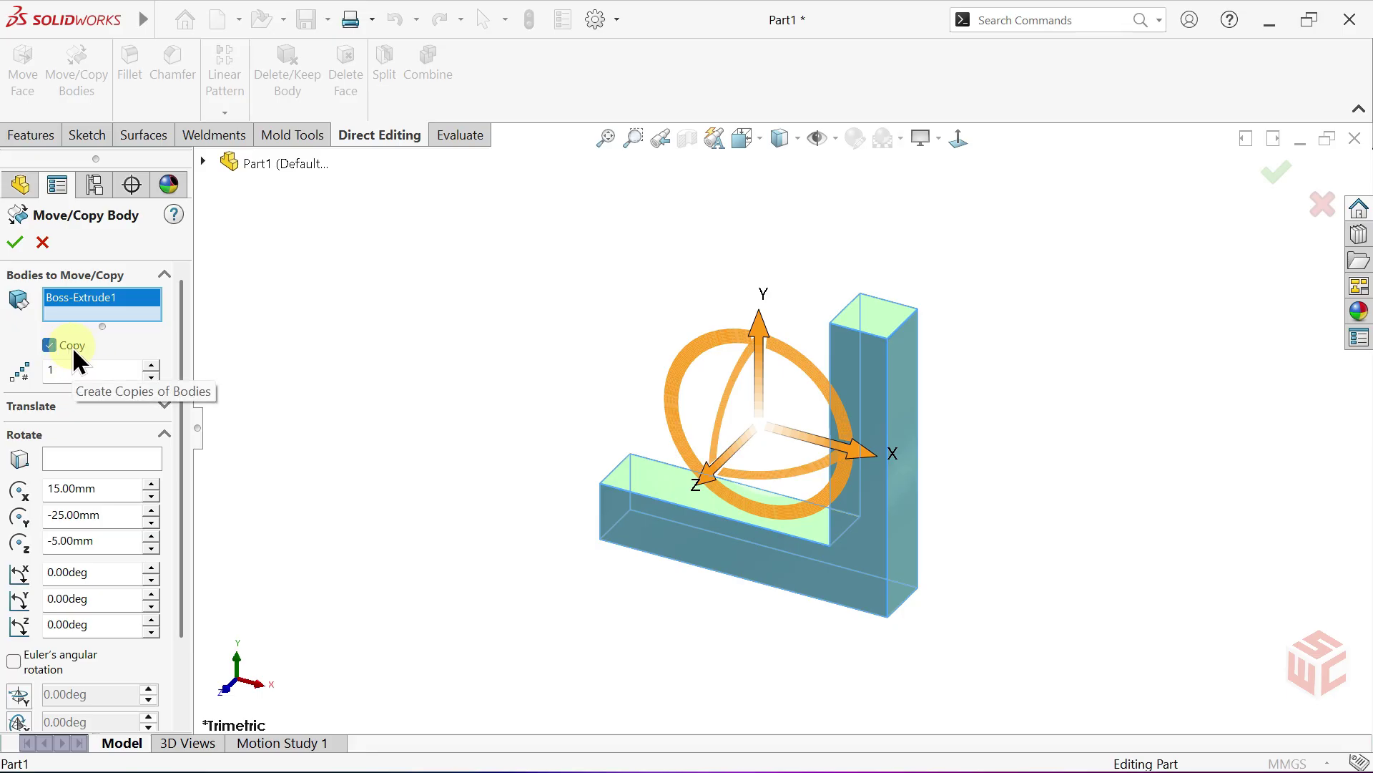
click(57, 453)
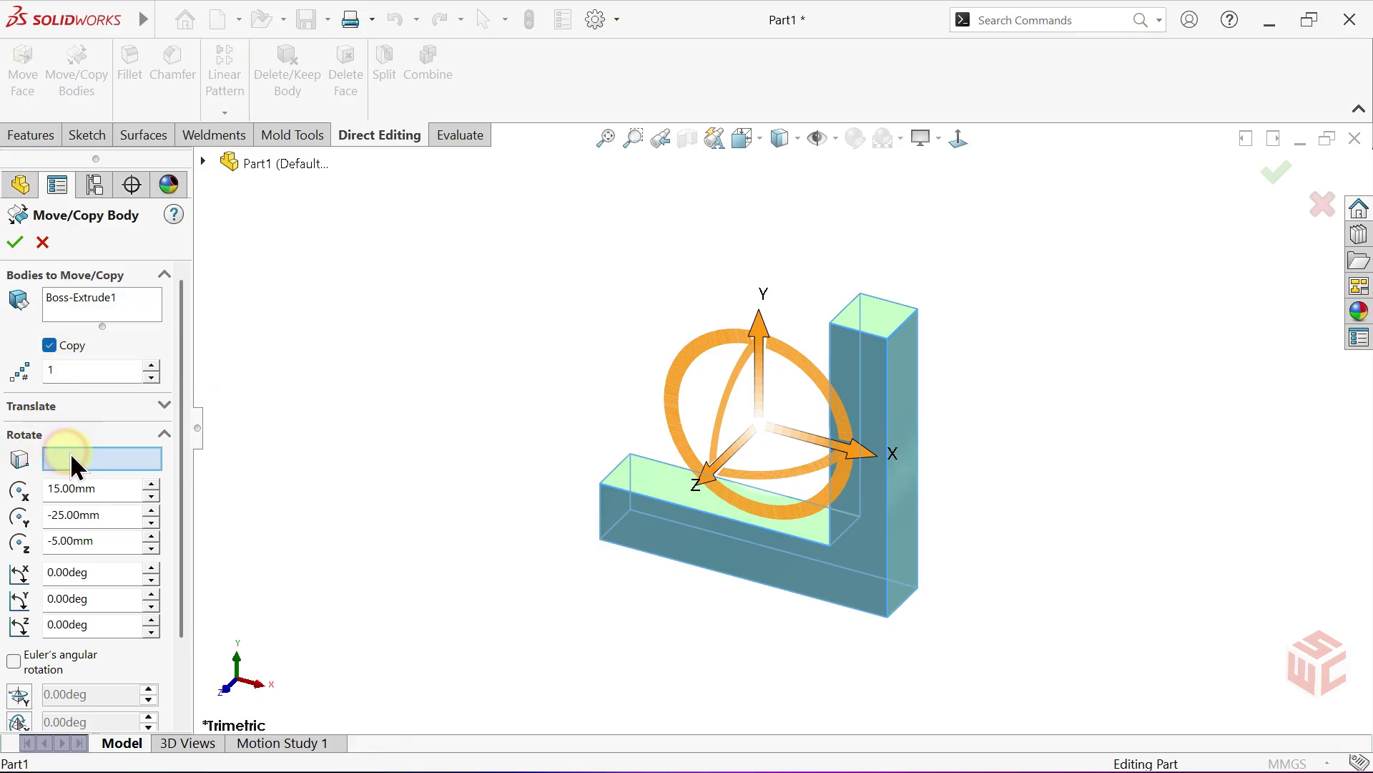
click(202, 162)
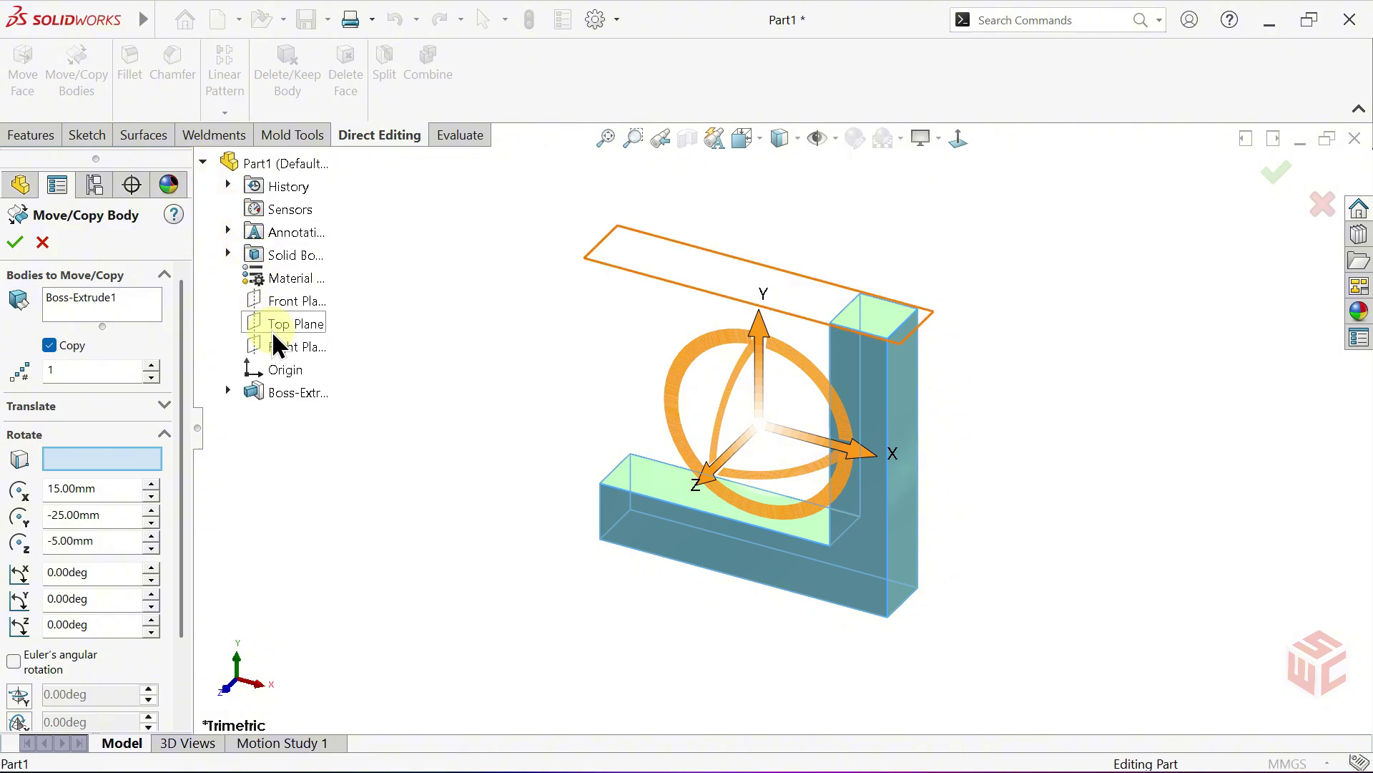
Make 2 copies of the arm rotated about the origin by 90° in Y and 90° in Z.
click(287, 368)
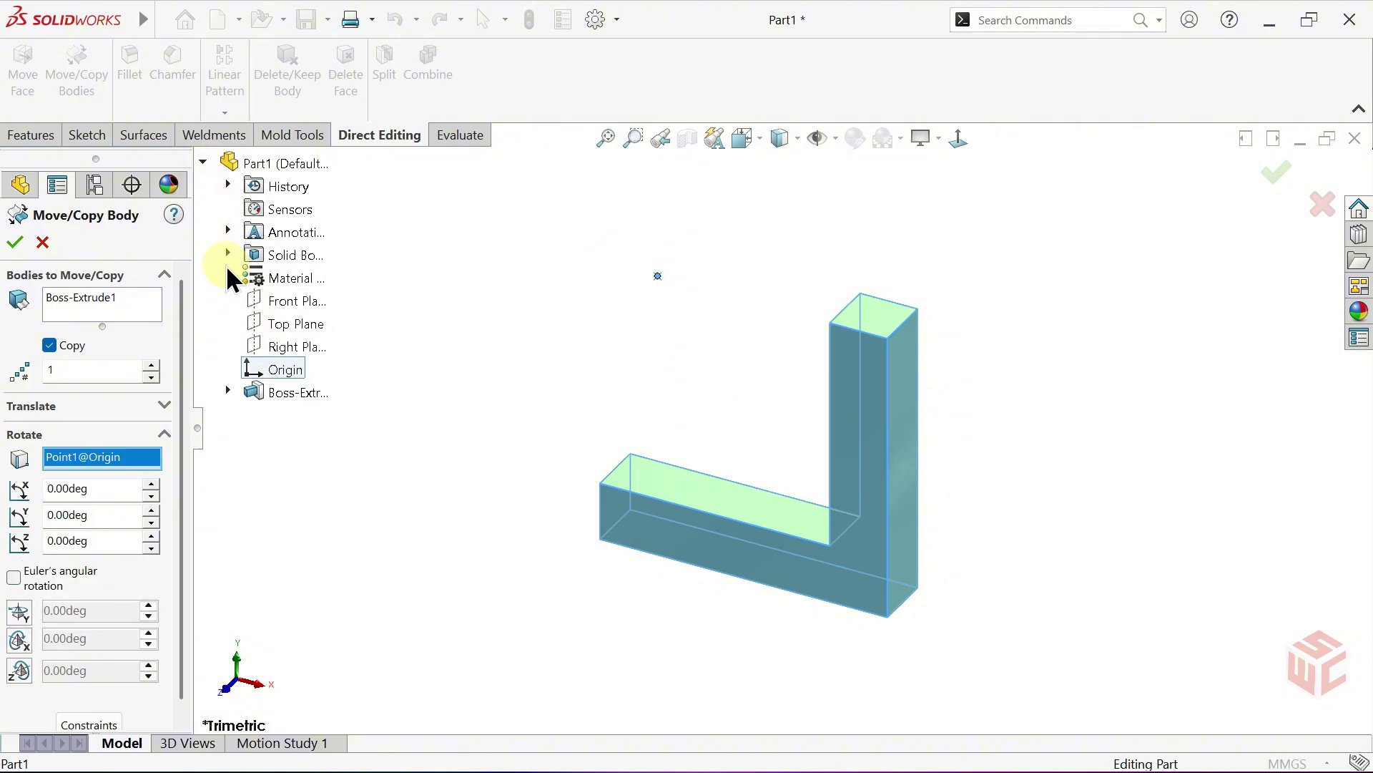
click(203, 163)
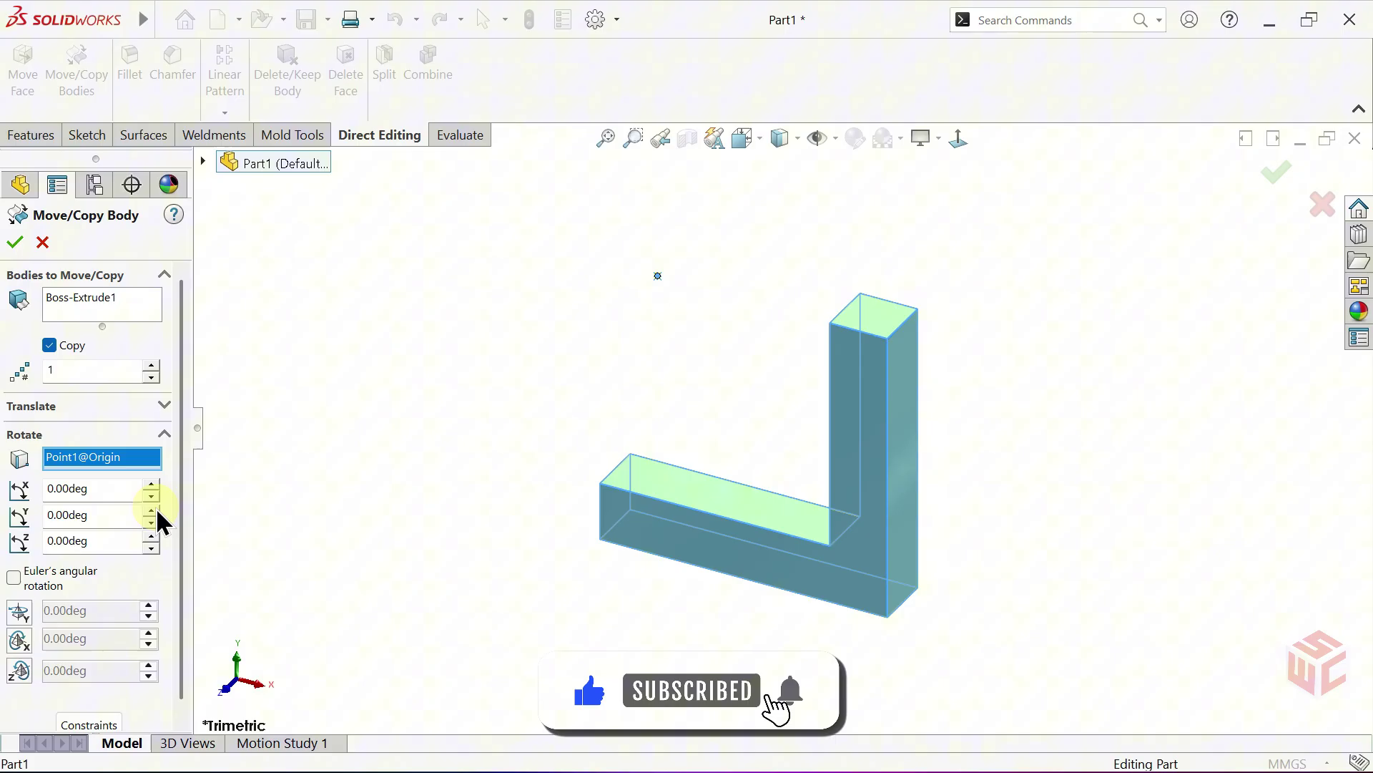
drag(152, 511, 152, 536)
key(z)
key(z)
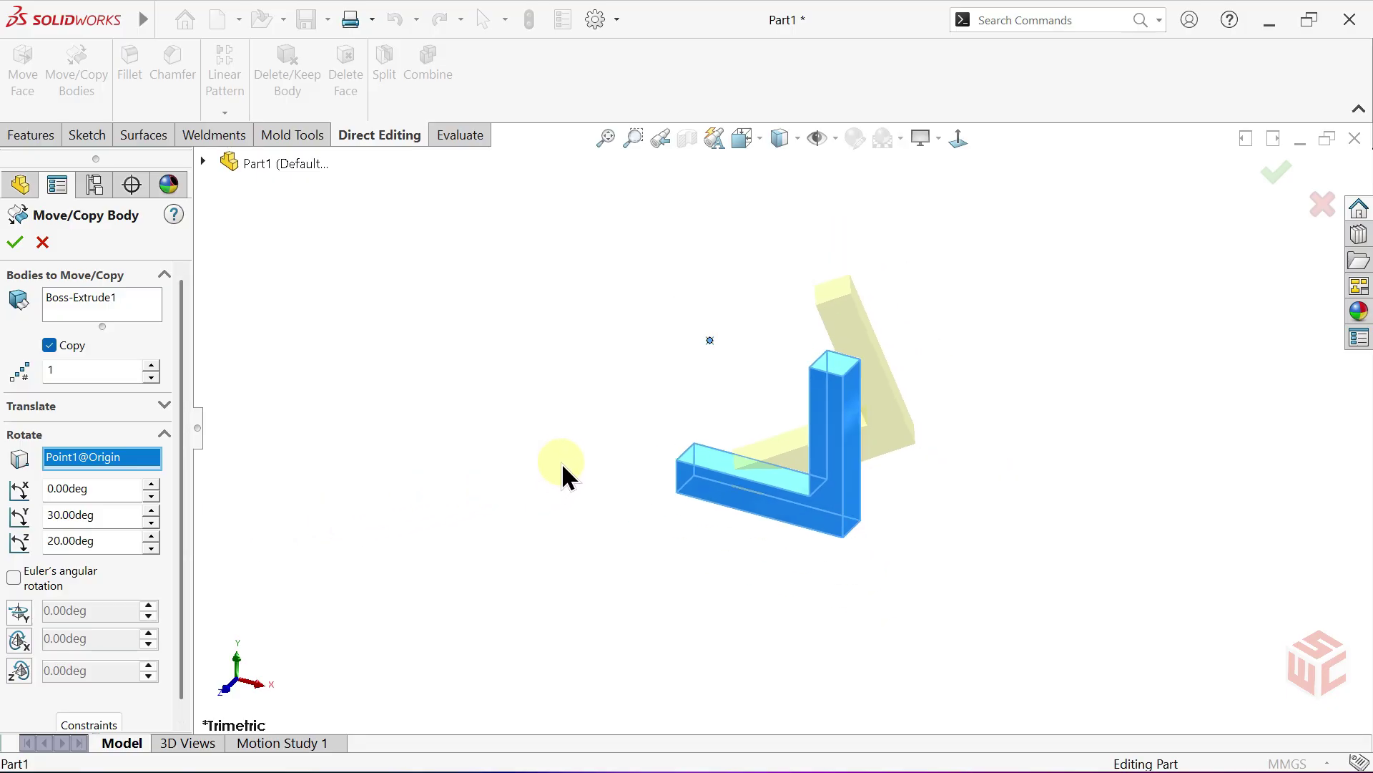
double_click(122, 515)
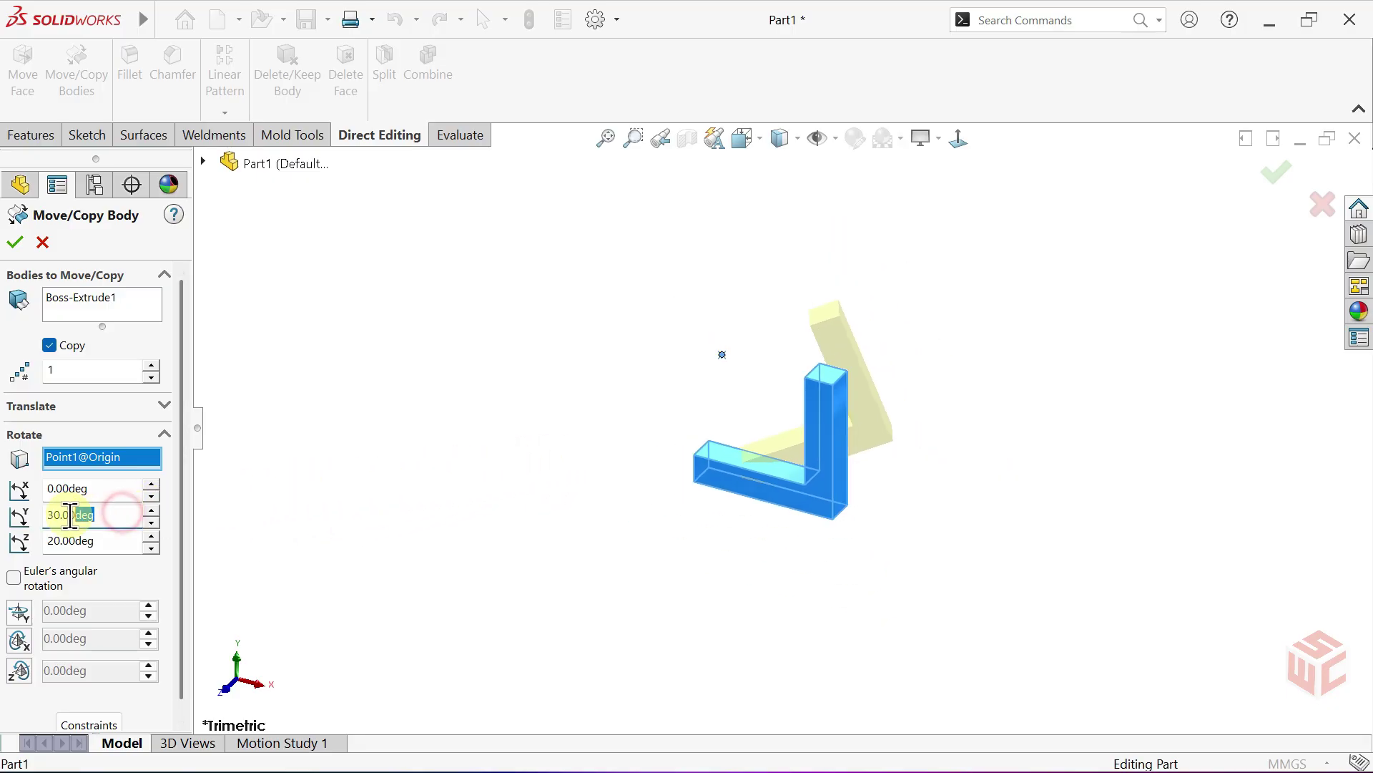
text(90)
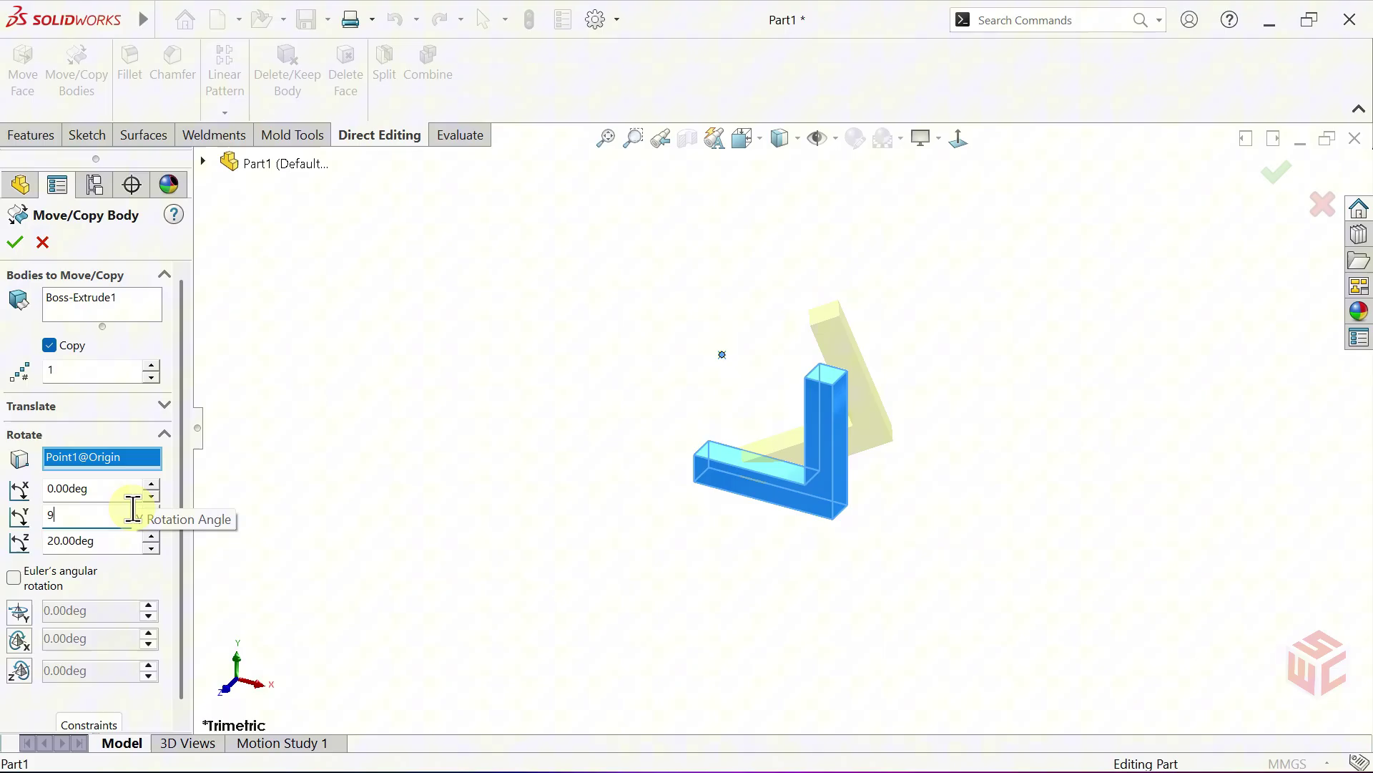
key(Return)
key(Tab)
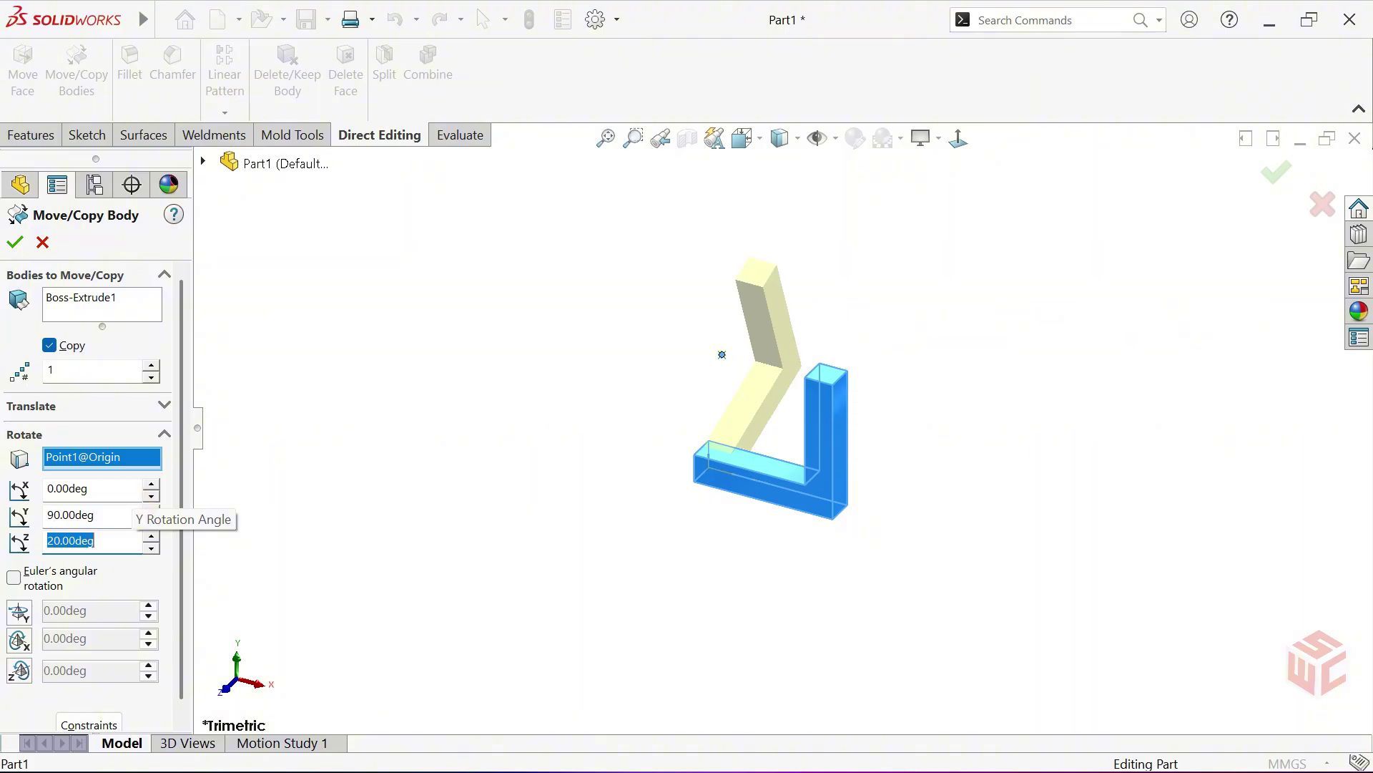
text(90)
key(Return)
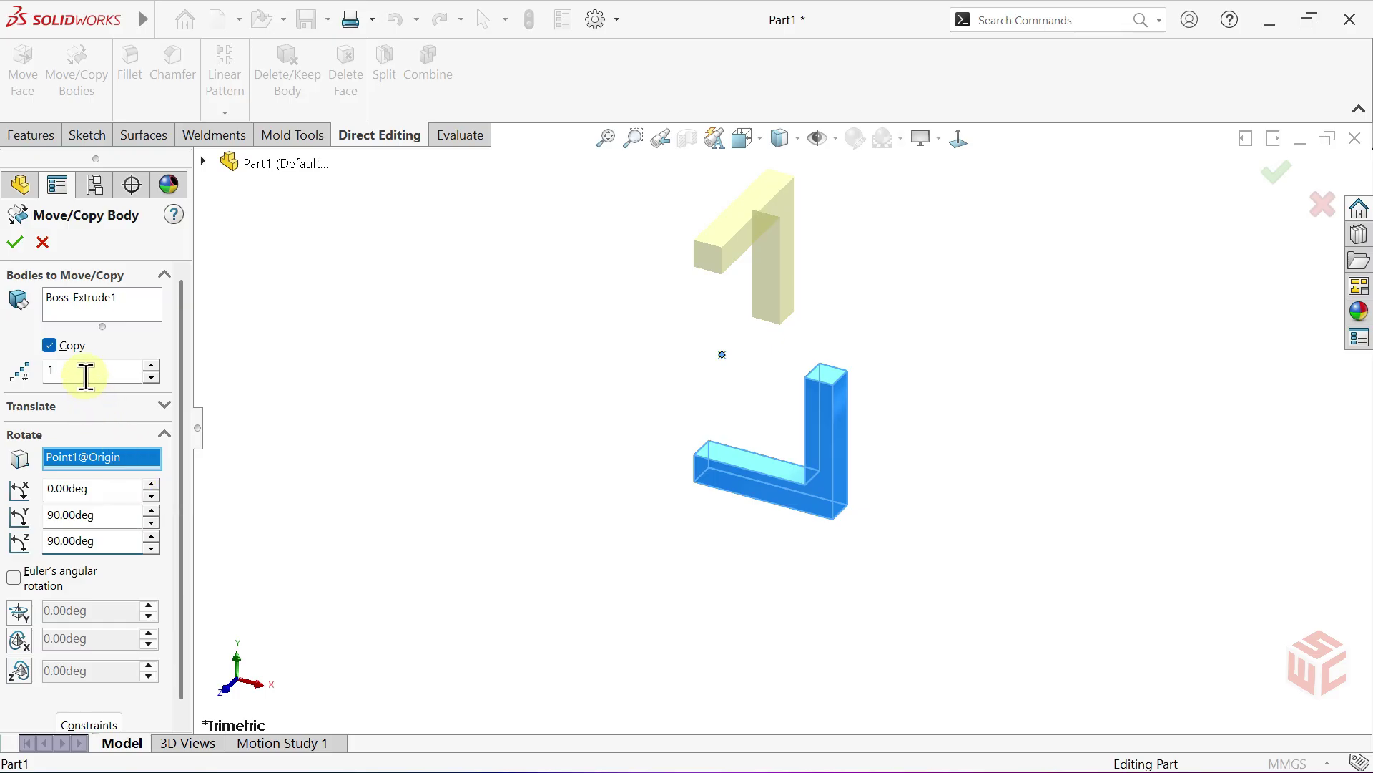
drag(85, 375, 44, 372)
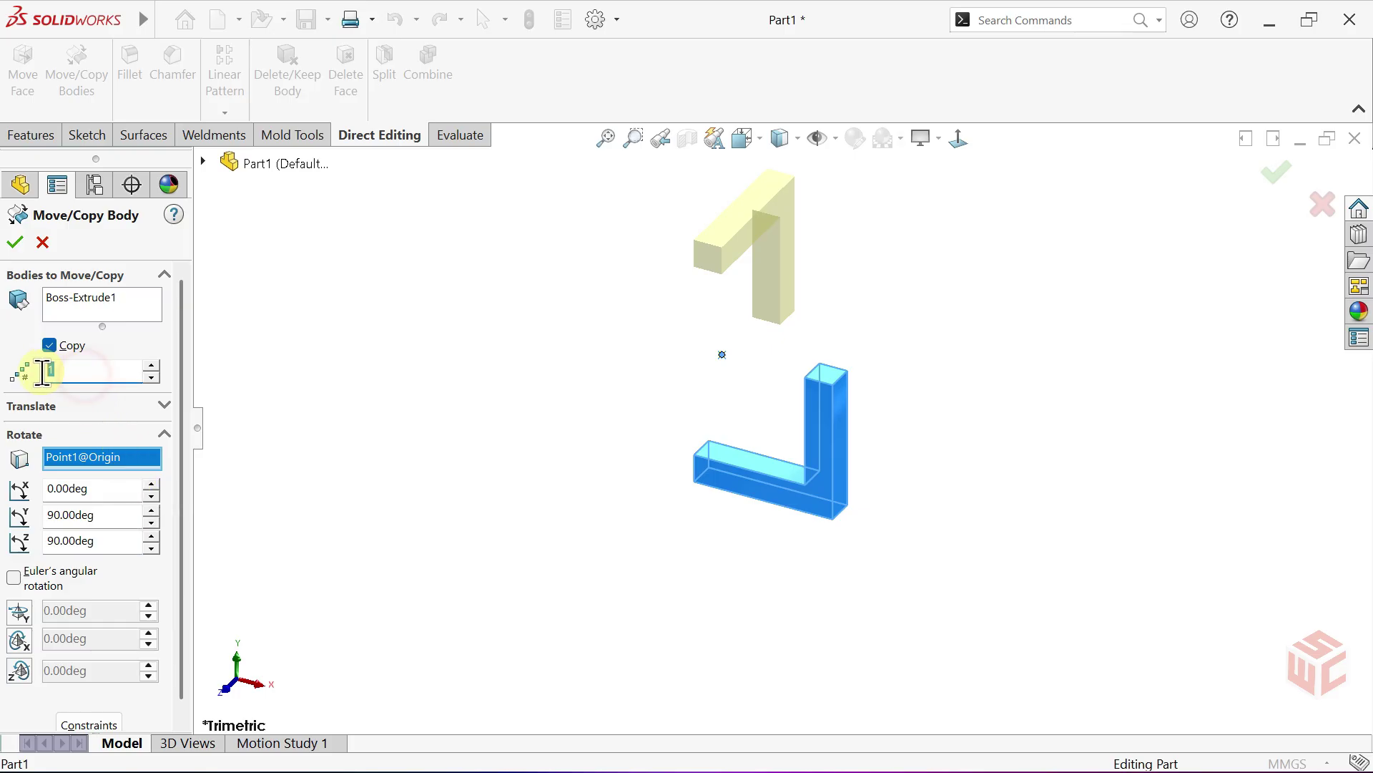
click(152, 367)
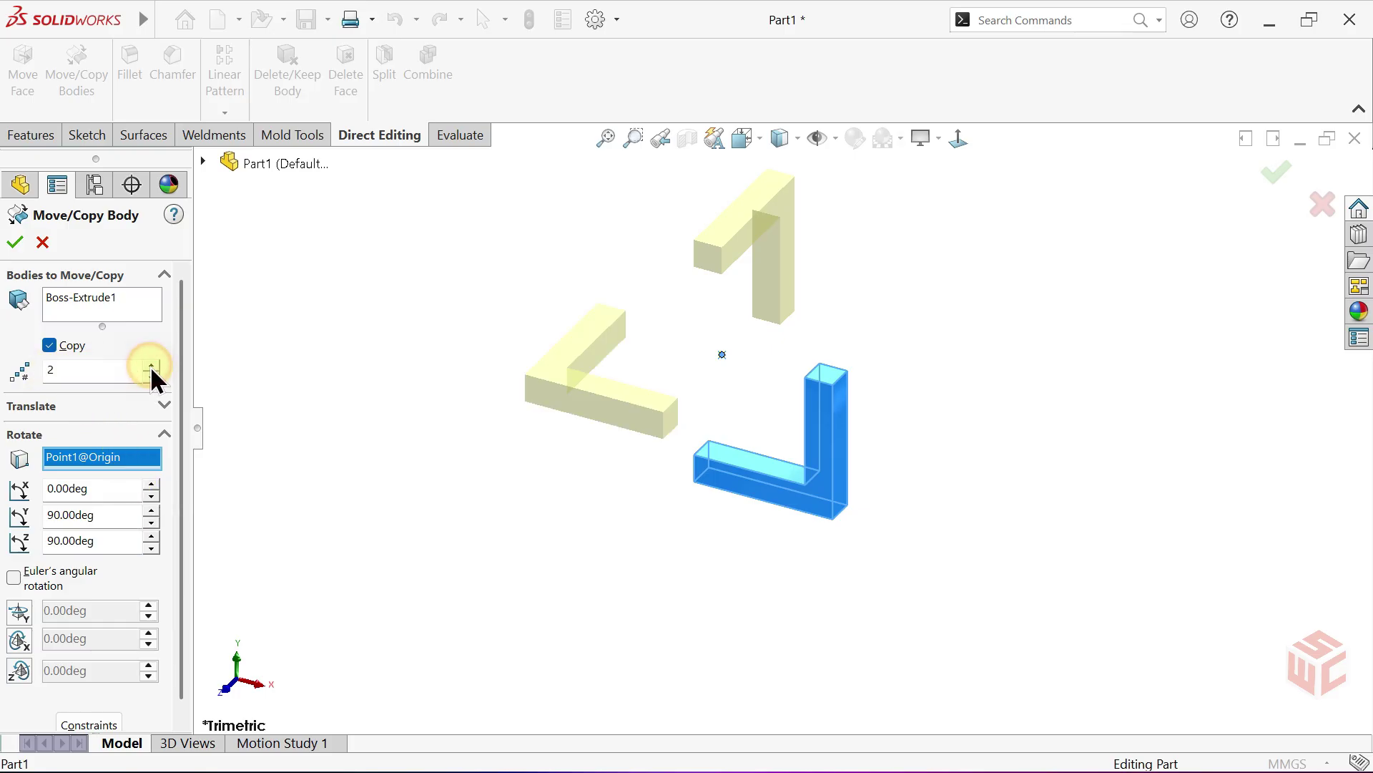
click(15, 244)
Roll back before the copies and start a sketch on the bar's top face, viewed normal.
key(ctrl+7)
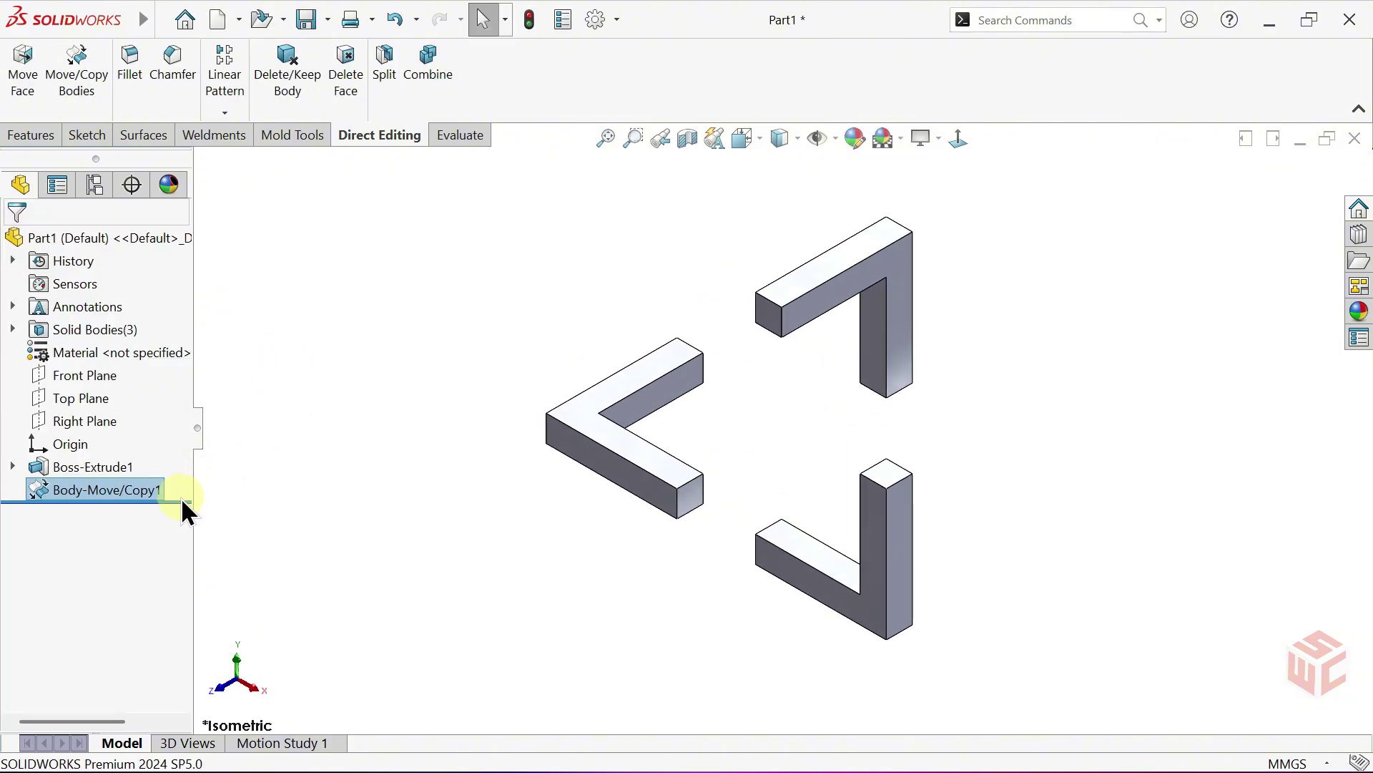
drag(187, 501, 190, 480)
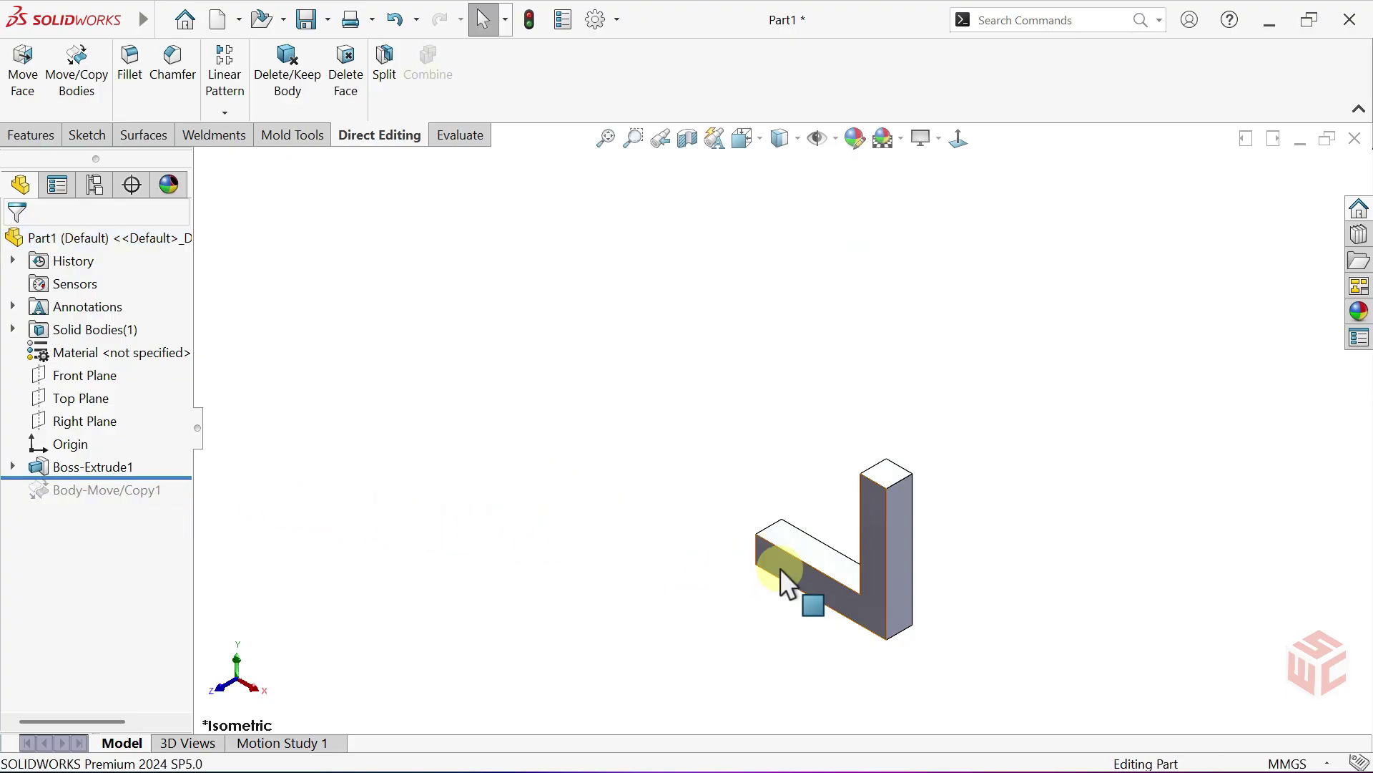
scroll(794, 569, down, 3)
scroll(815, 561, down, 2)
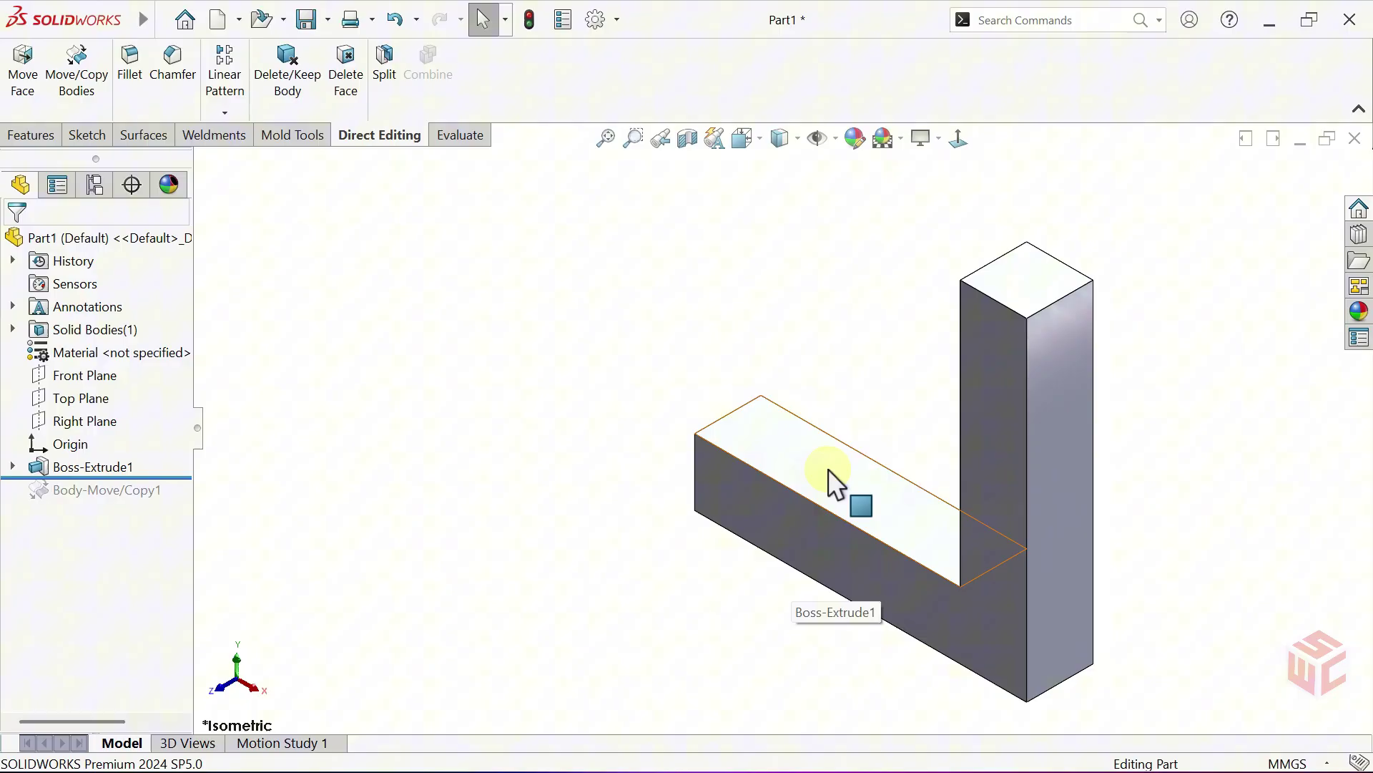
click(829, 472)
click(900, 424)
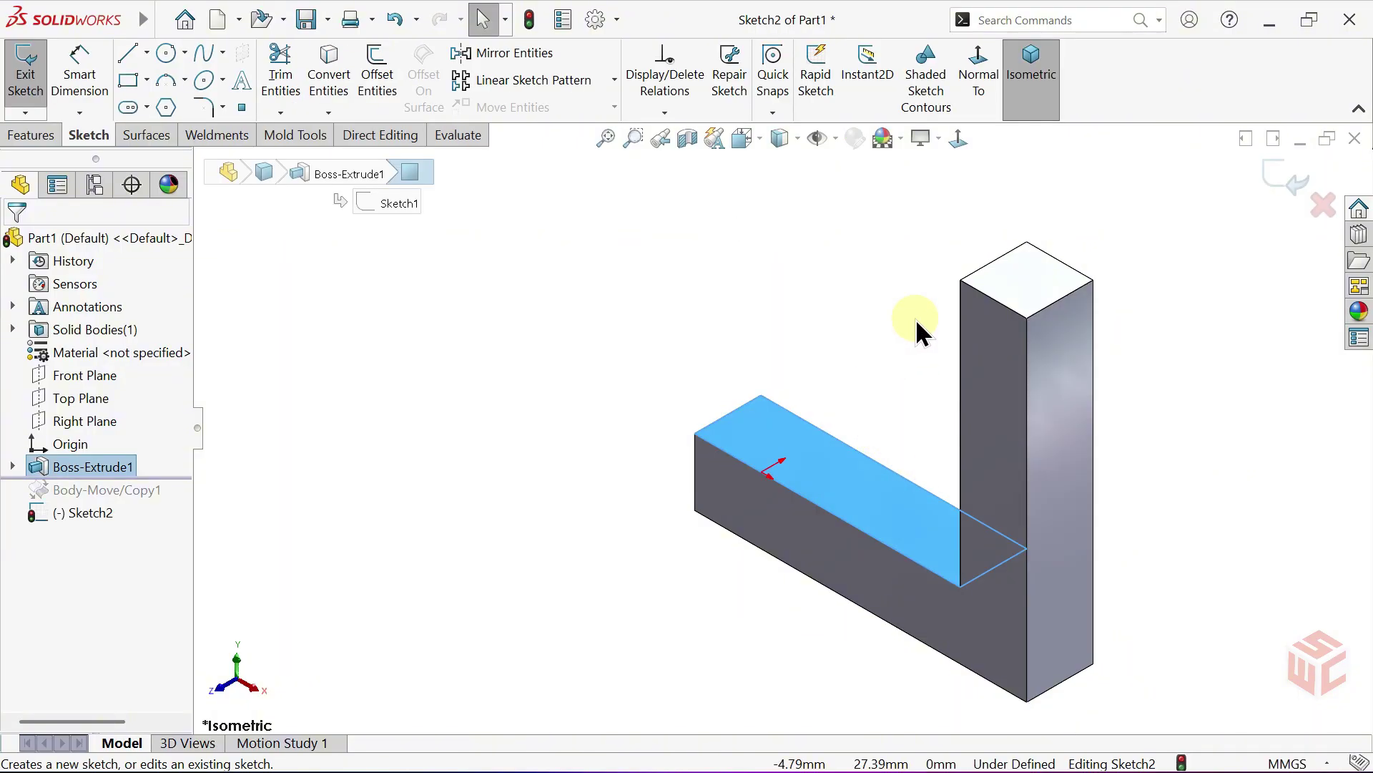
click(959, 139)
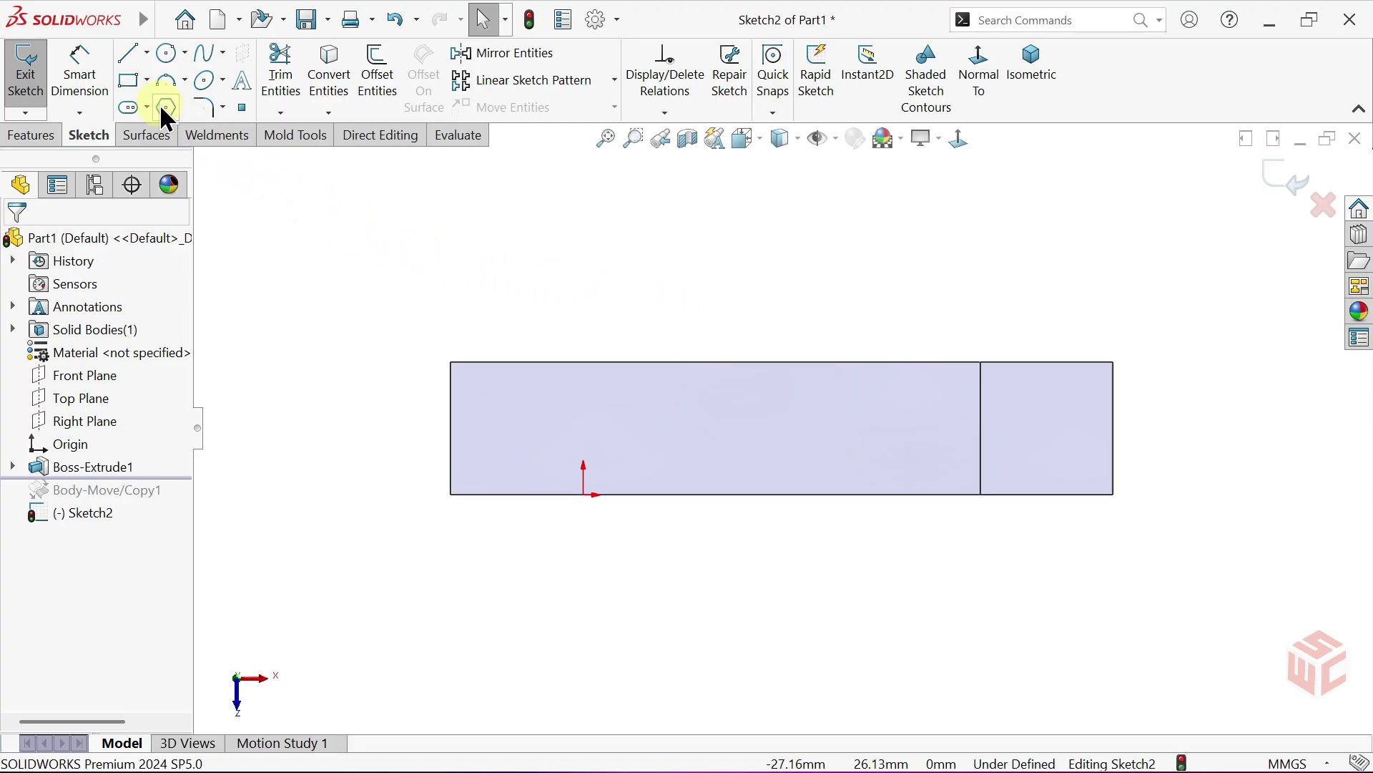
Draw a corner rectangle from the bar's outer corner to the origin.
click(135, 75)
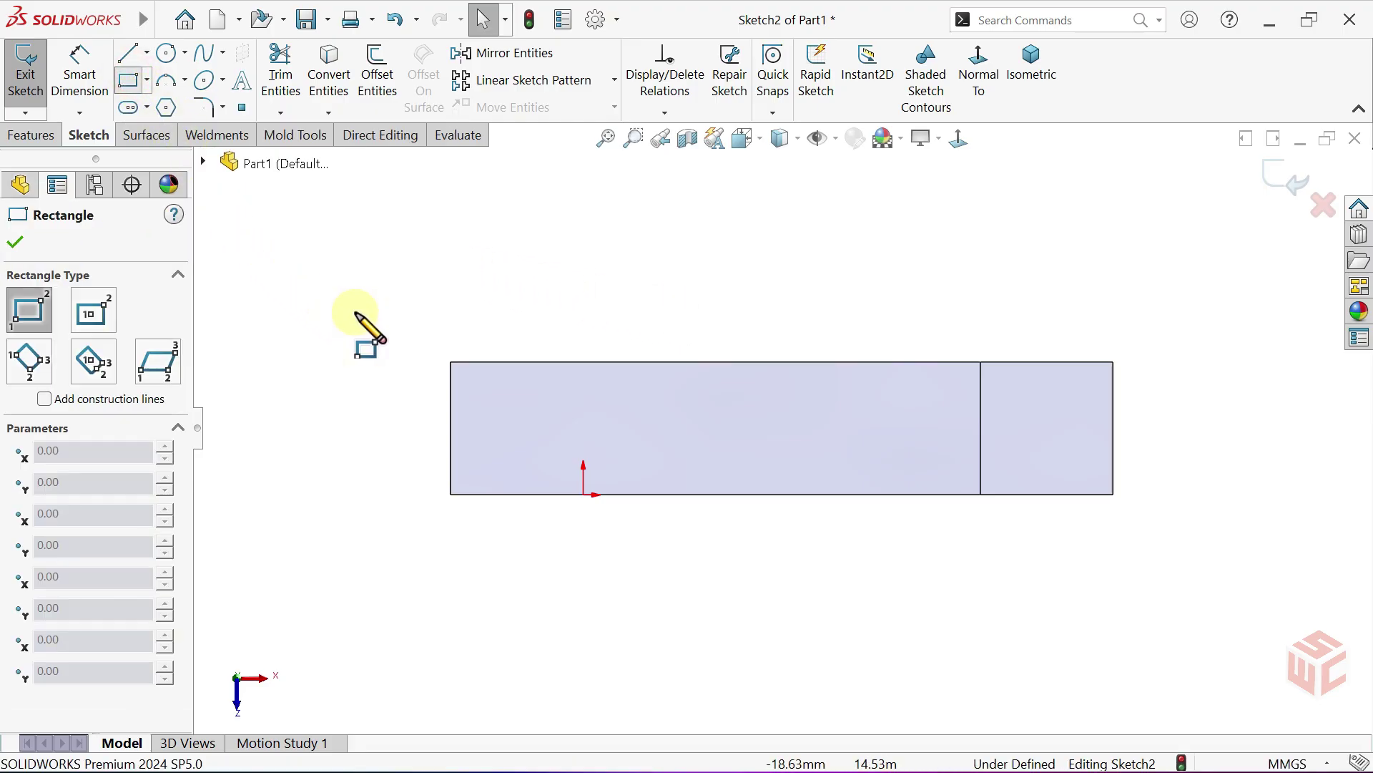
scroll(449, 368, down, 2)
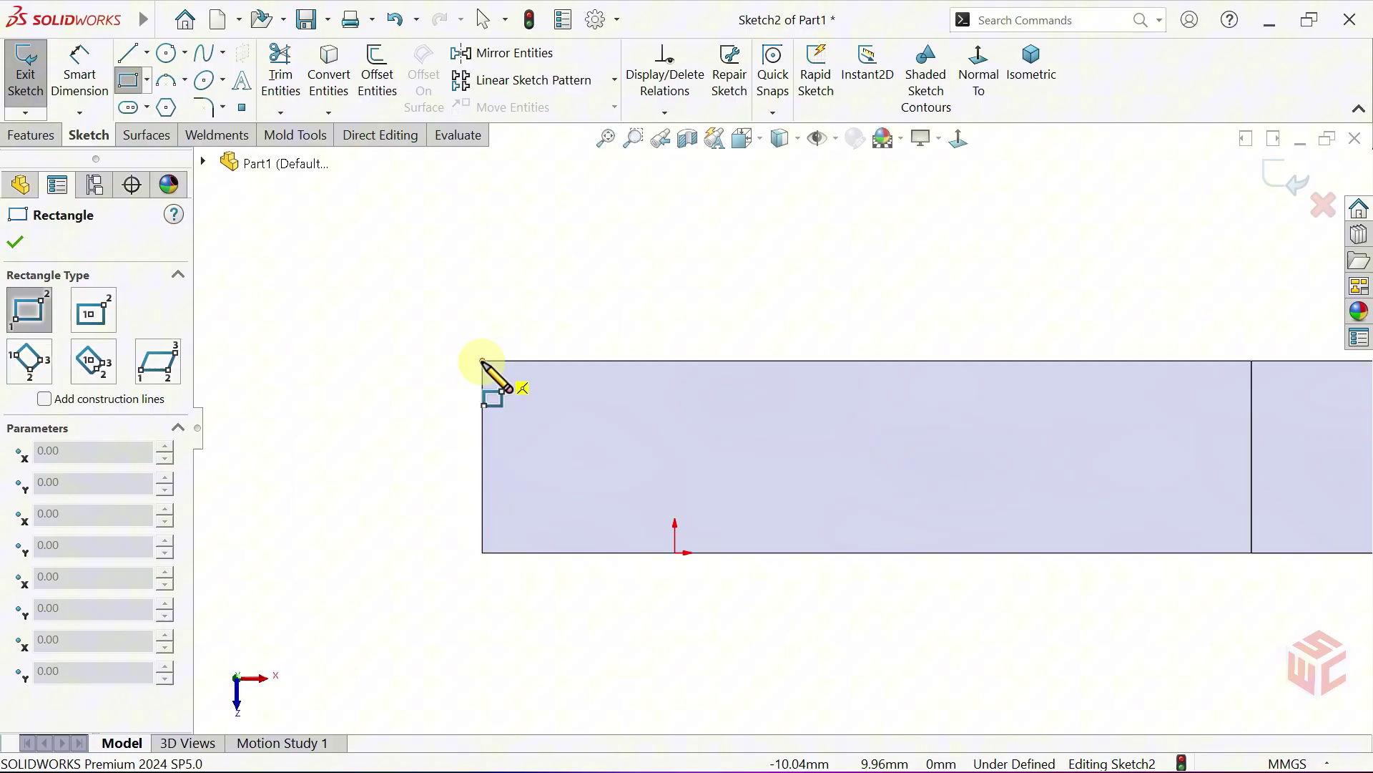
click(482, 361)
click(675, 552)
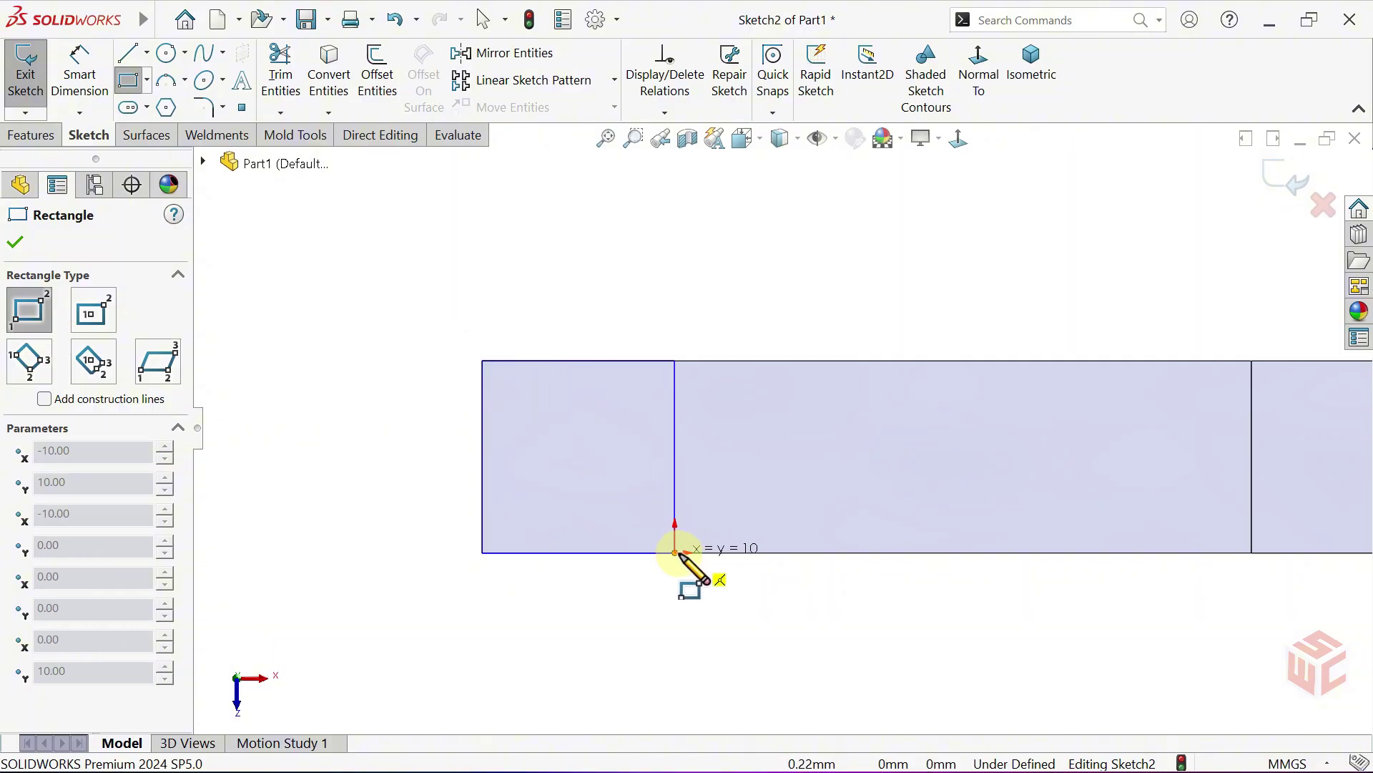
right_click(701, 572)
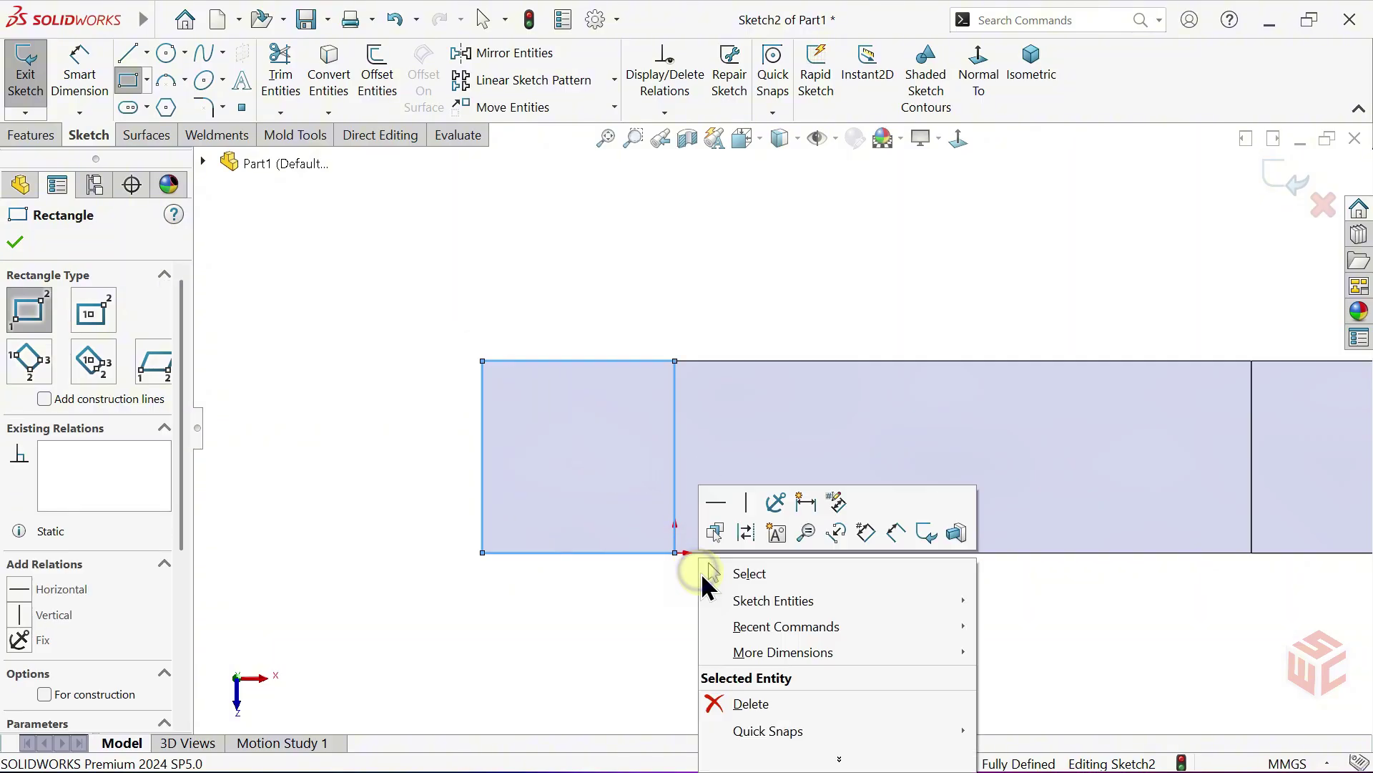
click(739, 577)
scroll(739, 576, up, 2)
ctrl+middle_drag(783, 565, 666, 417)
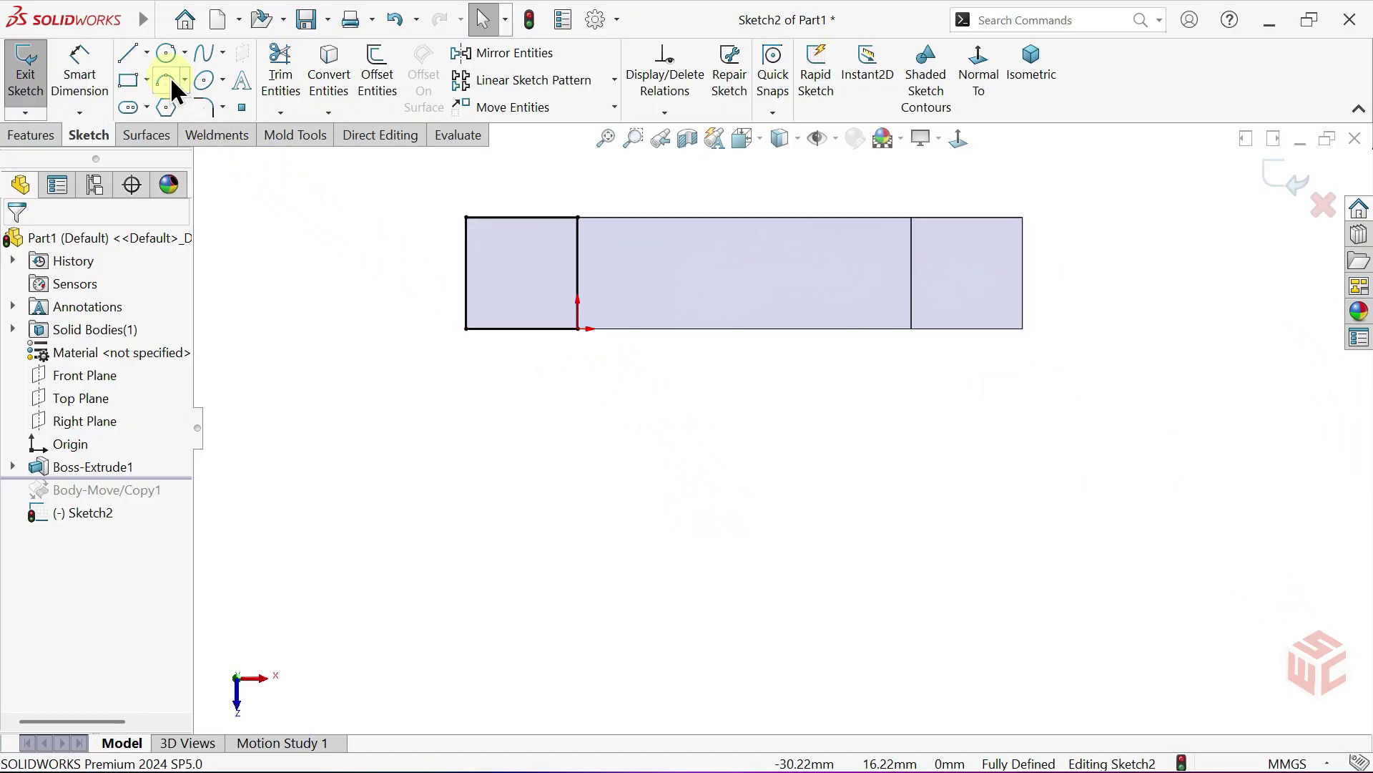
Draw a horizontal centerline below the square.
click(146, 53)
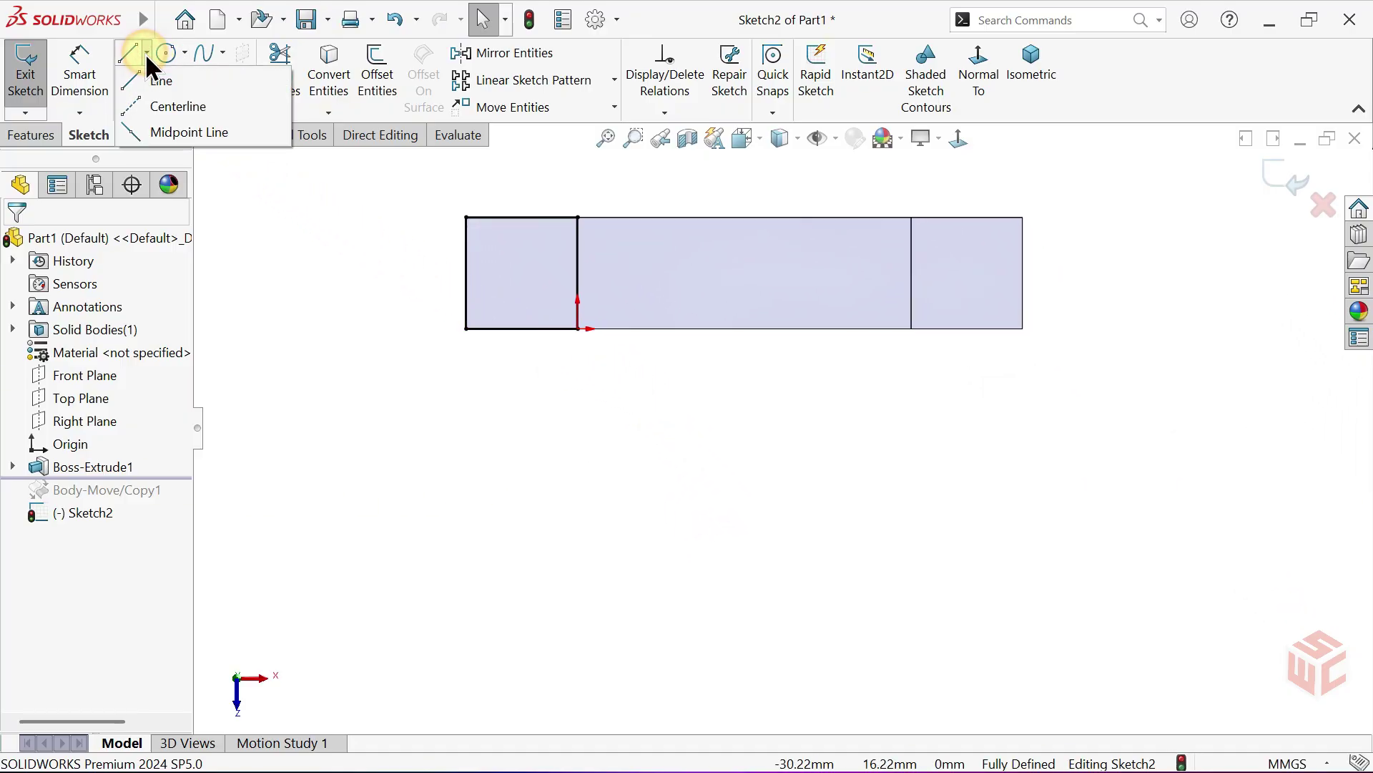
click(180, 107)
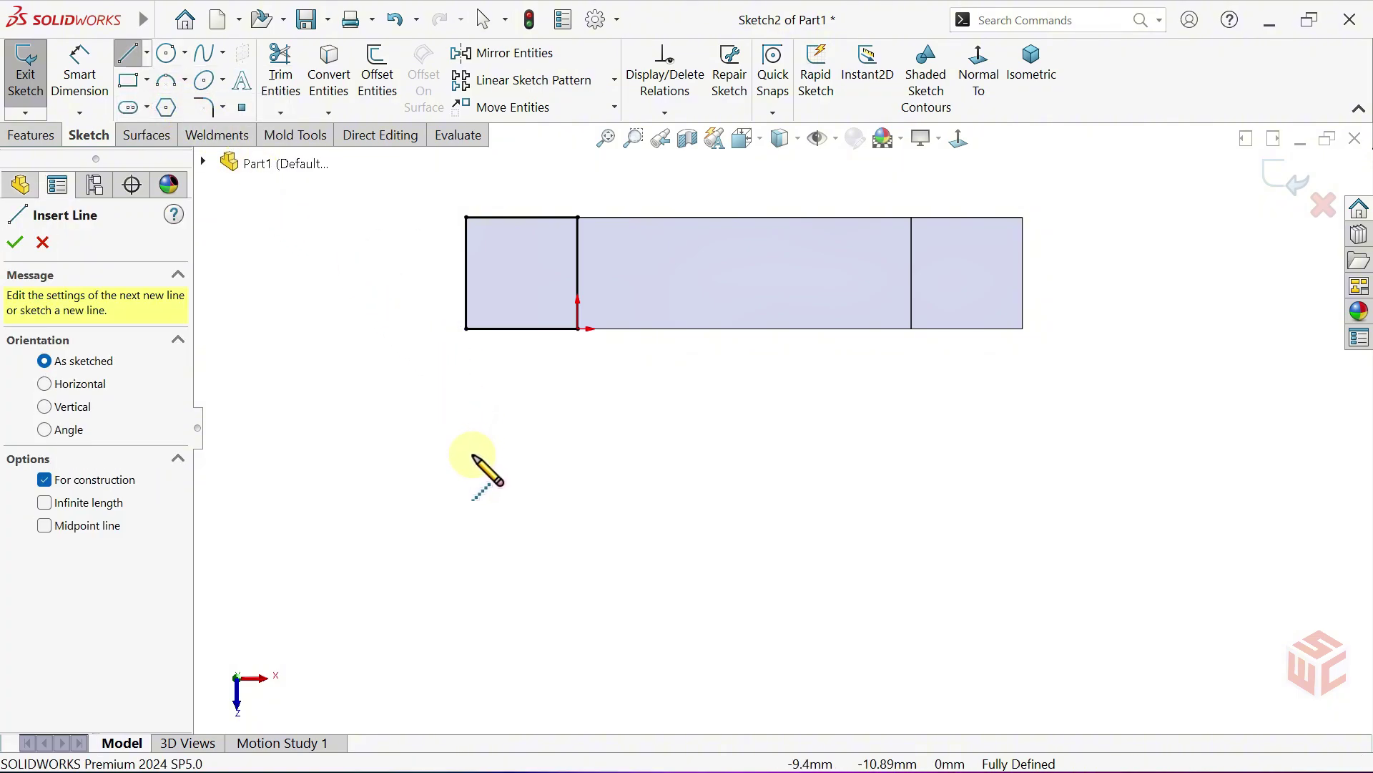
click(449, 467)
click(750, 466)
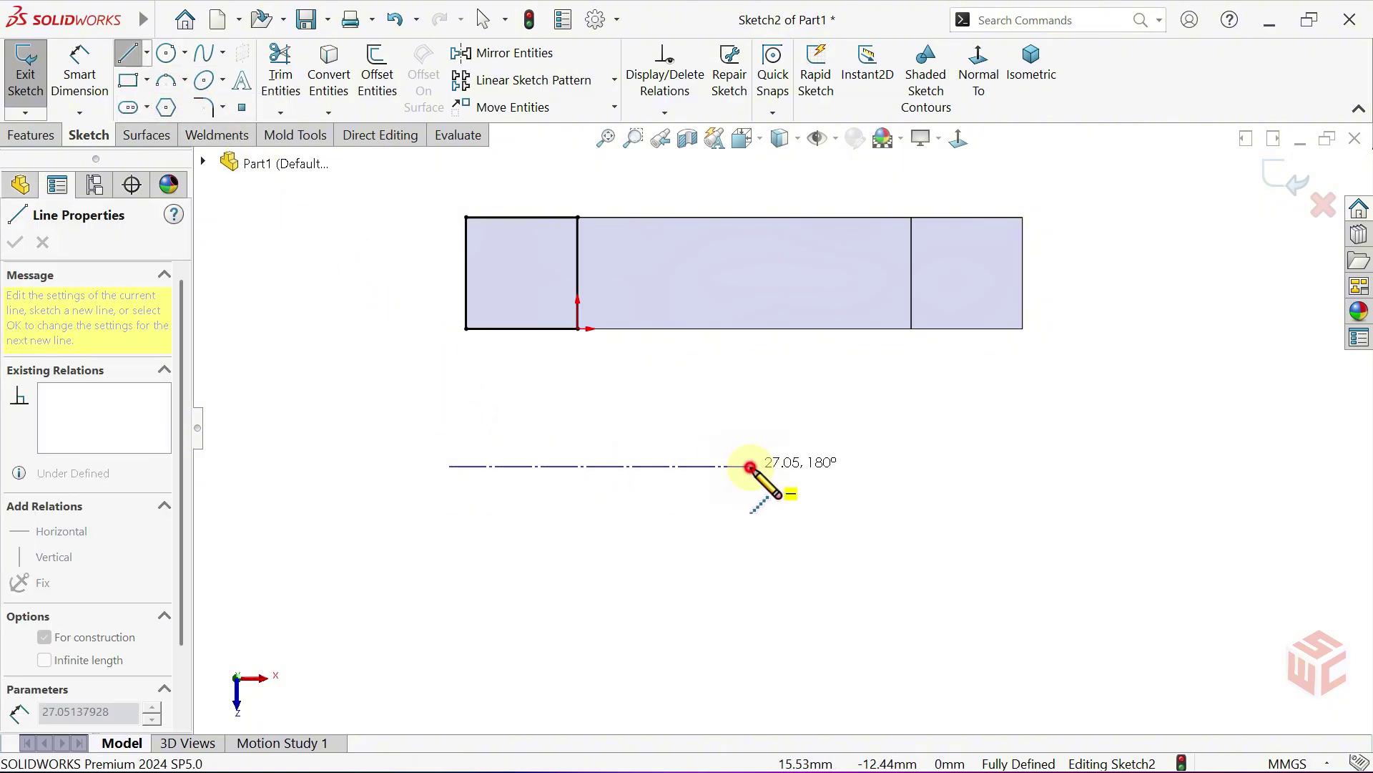
right_click(823, 429)
click(828, 436)
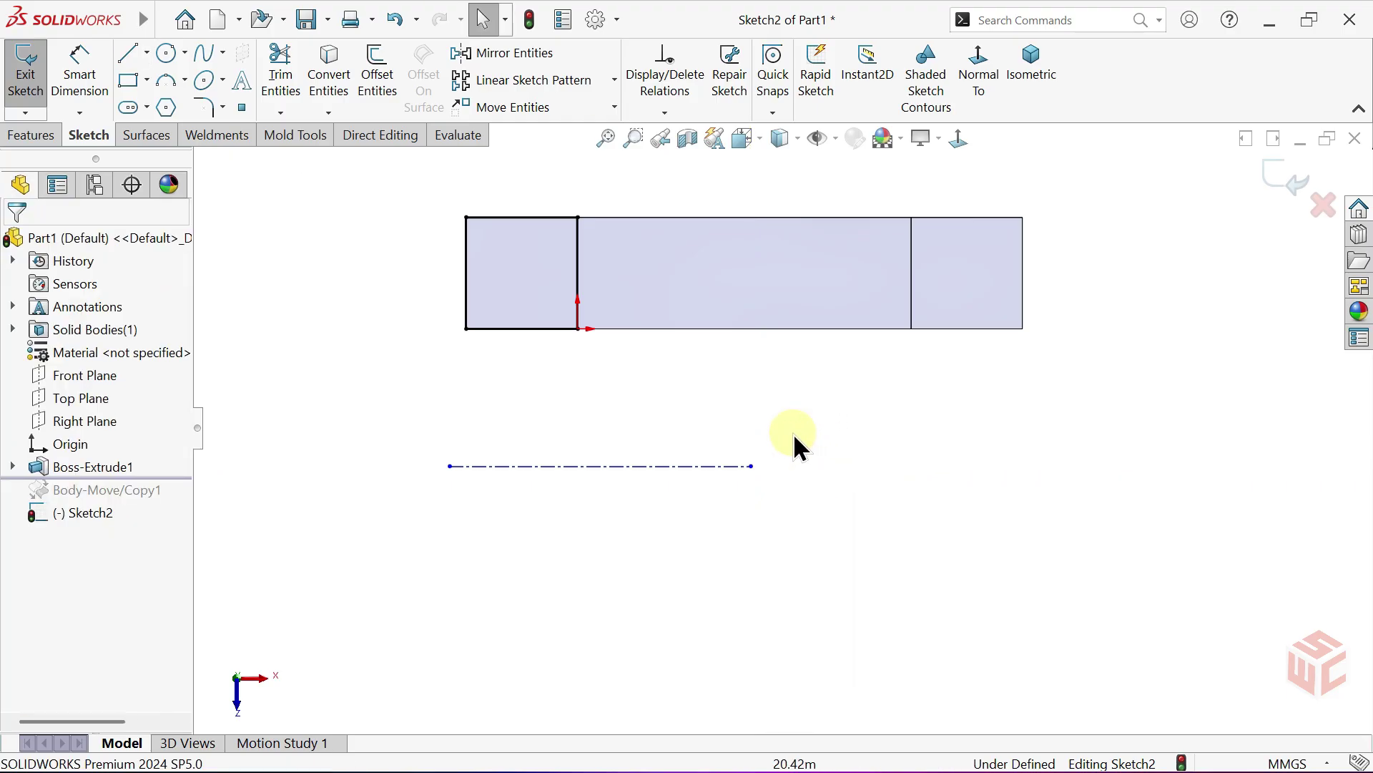
Dimension the centerline 30 mm from the square's bottom edge and return to isometric view.
click(83, 86)
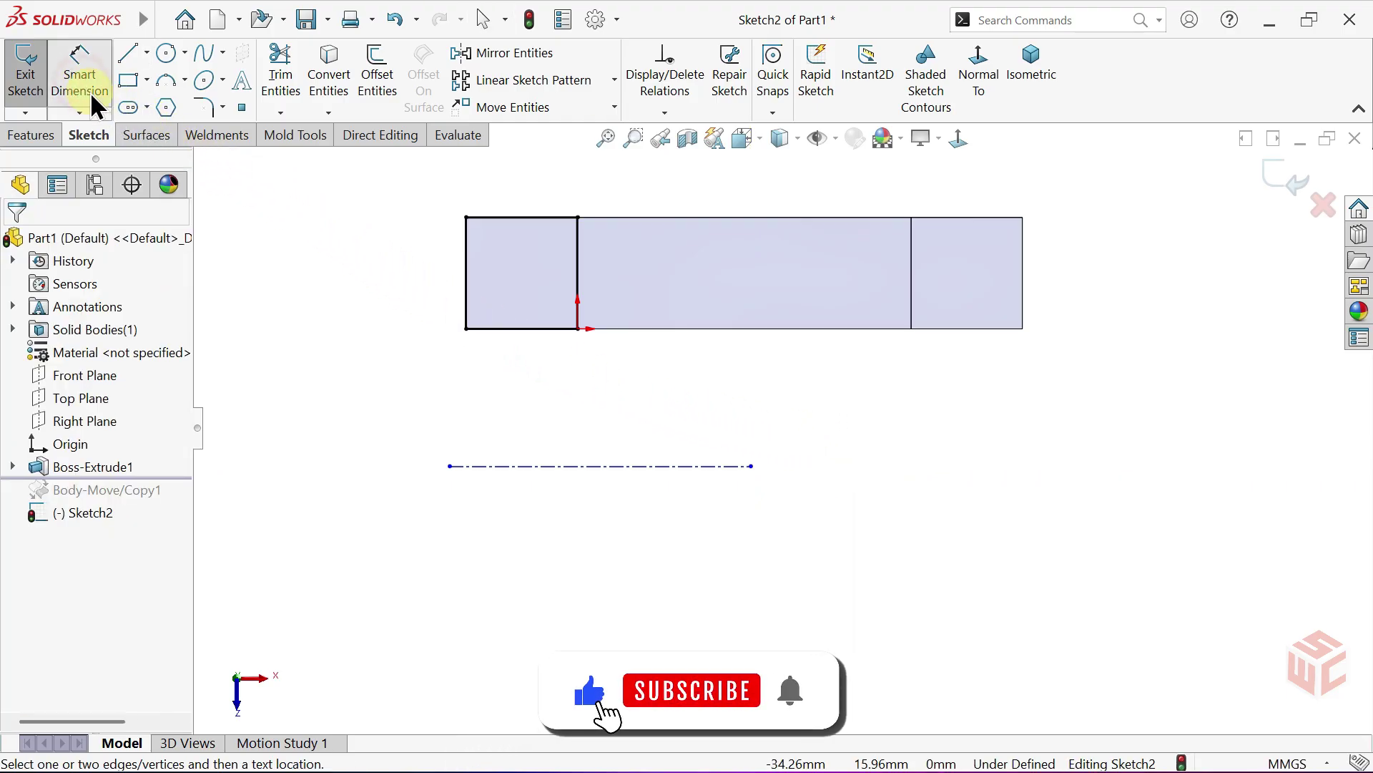
click(561, 328)
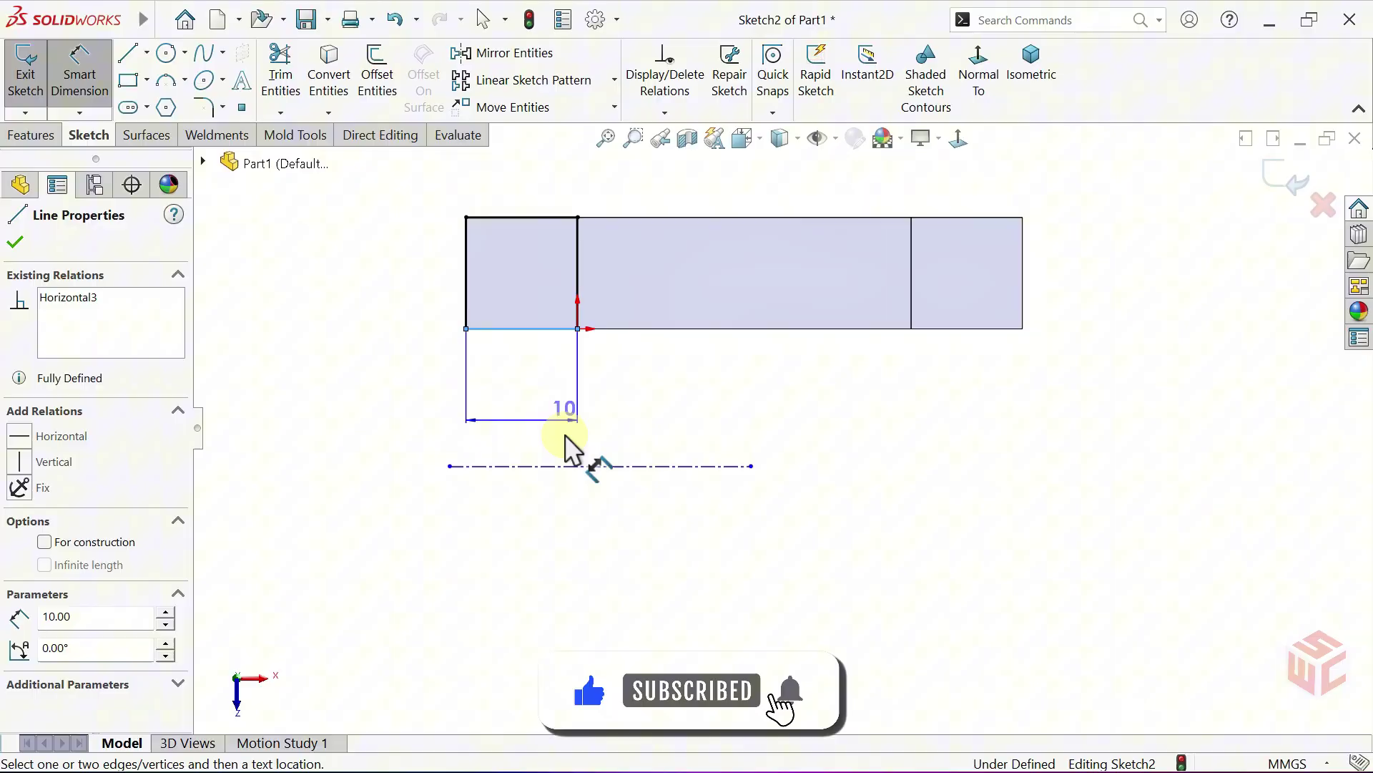
click(568, 466)
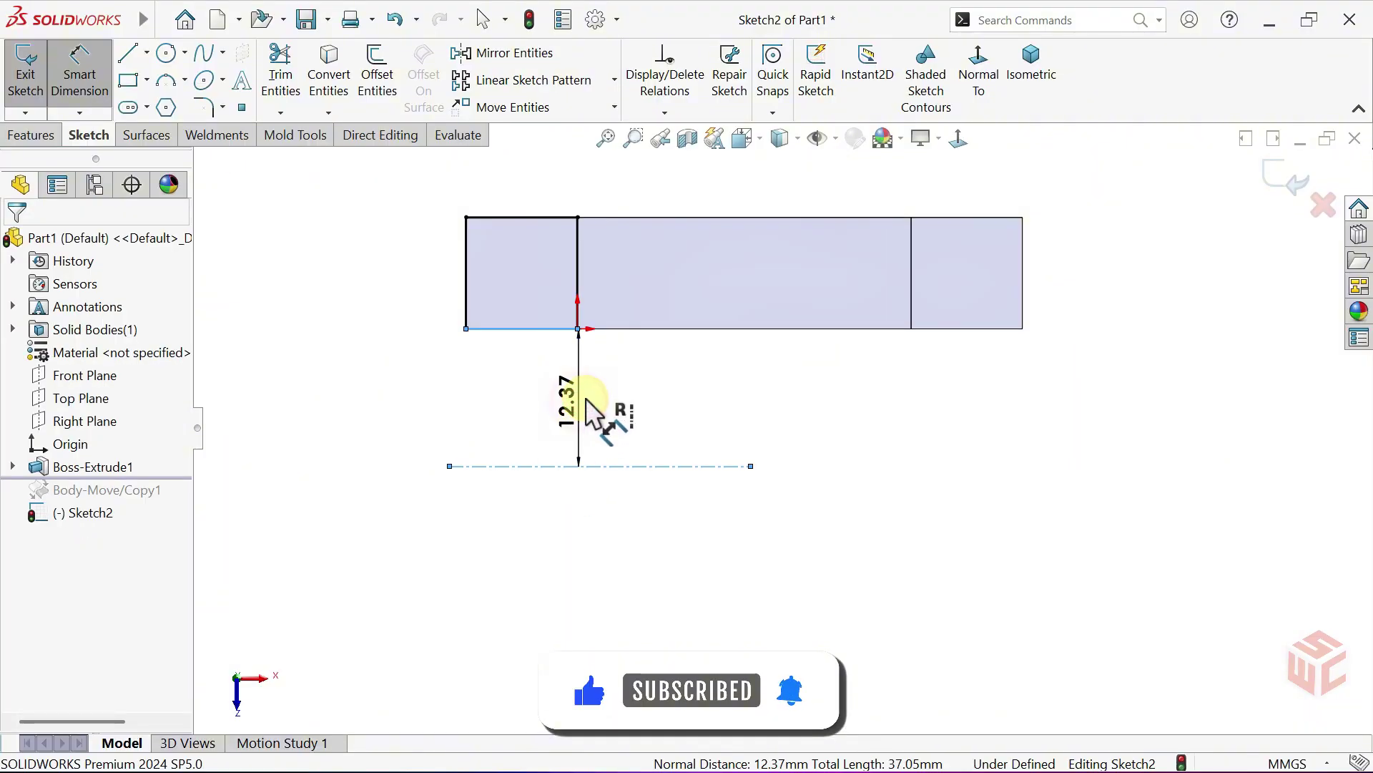
click(588, 412)
text(10)
key(Return)
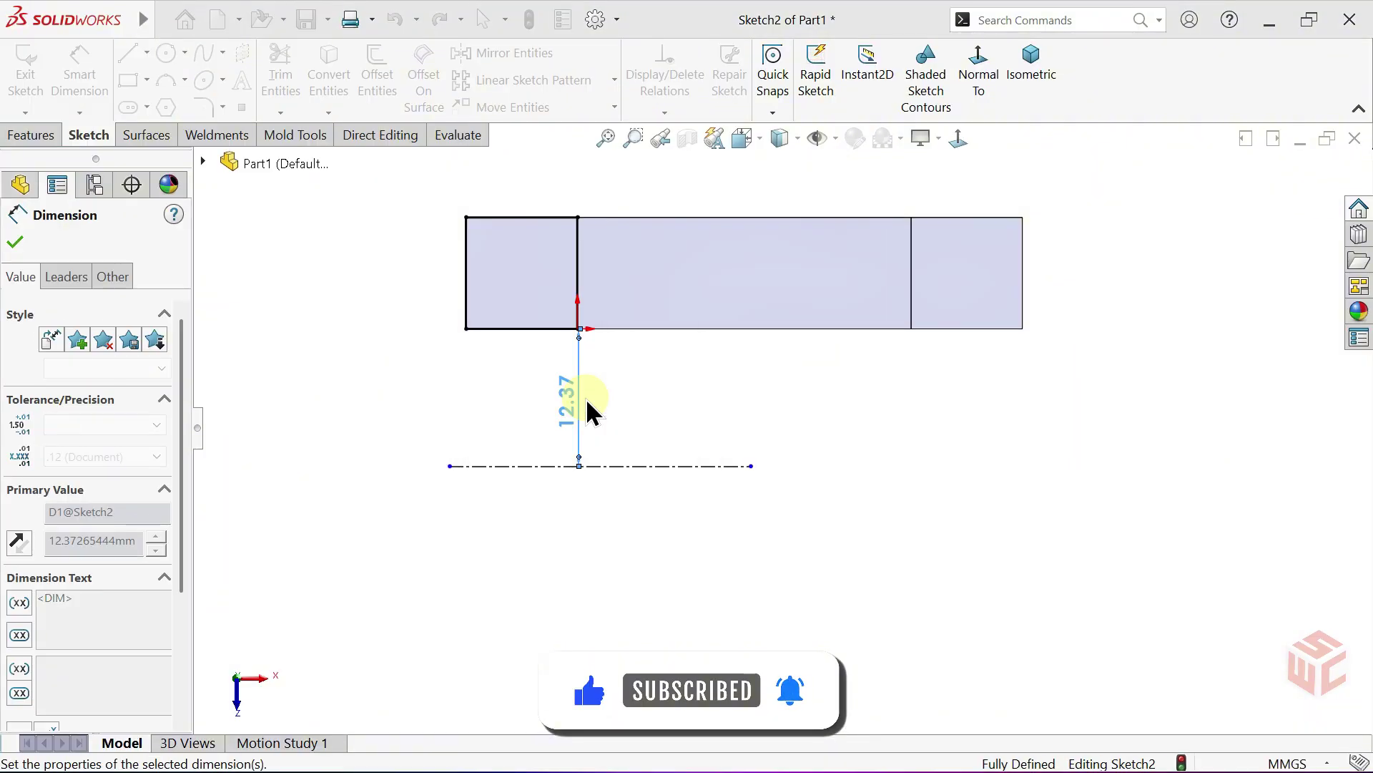
right_click(633, 422)
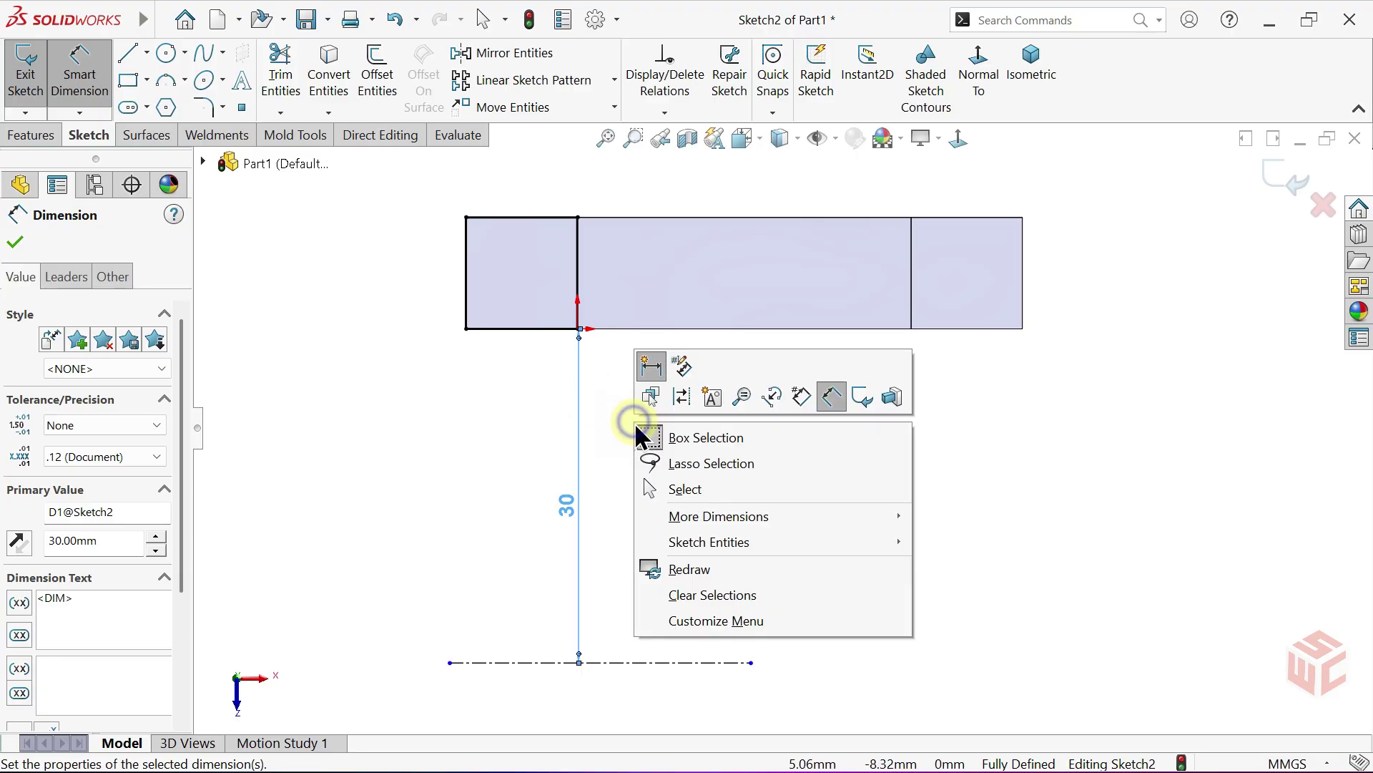
click(691, 487)
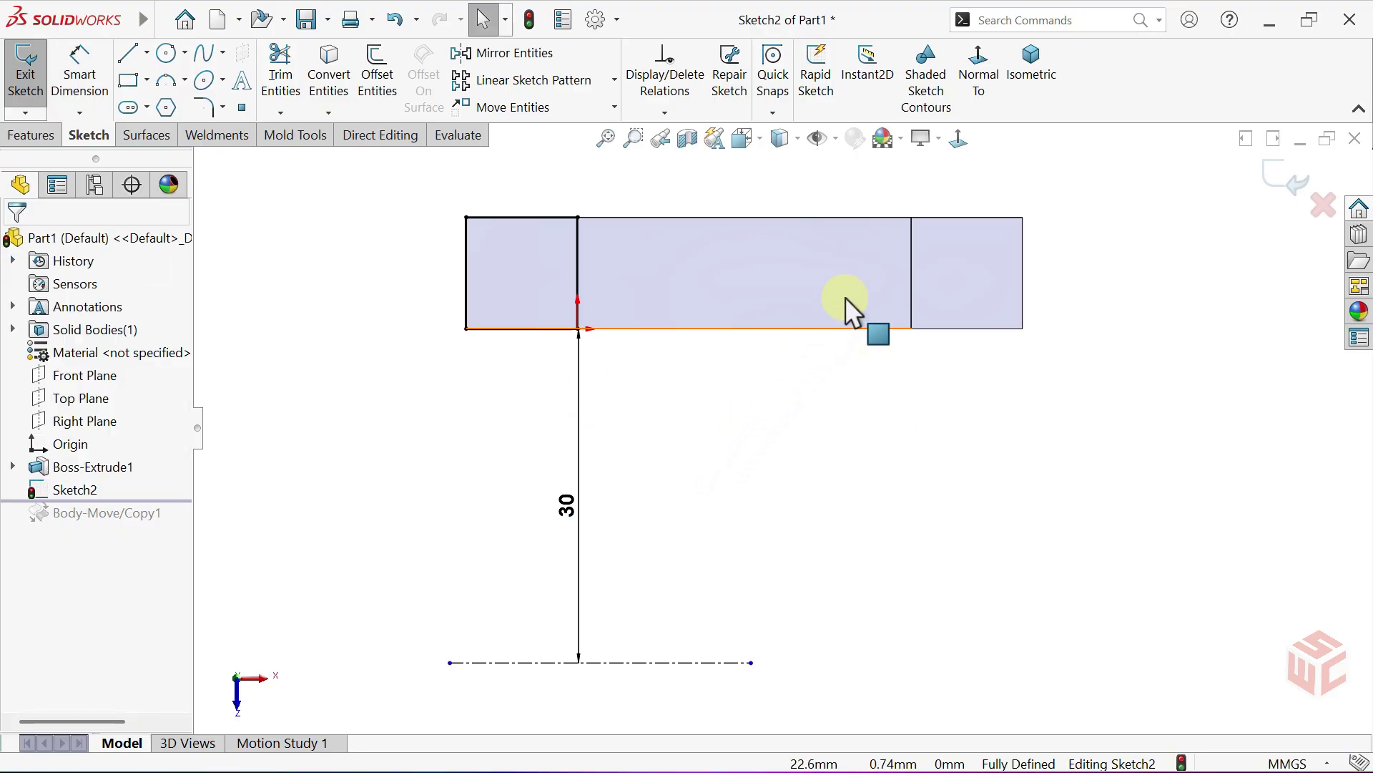
click(1033, 96)
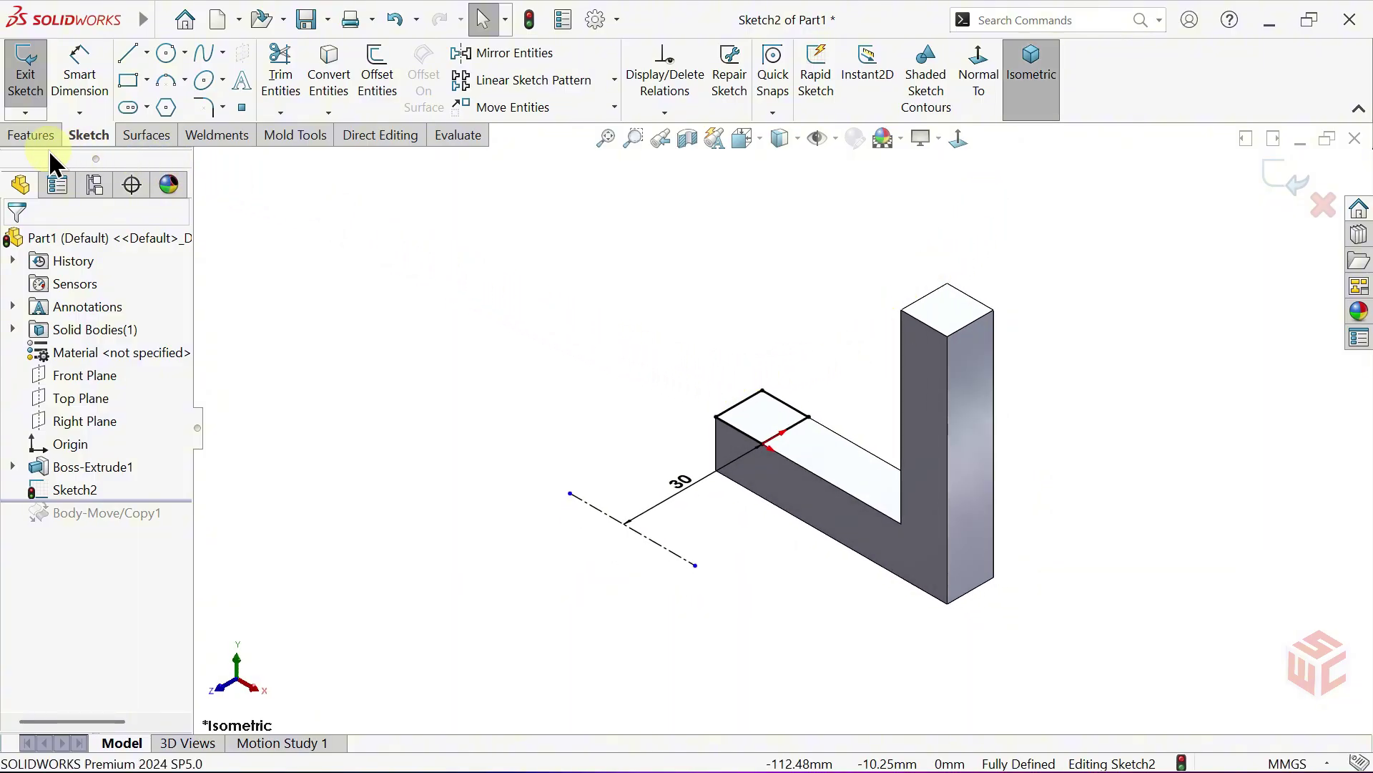
Revolve the 10 mm square 90° about the centerline to curve the arm's end upward.
click(25, 138)
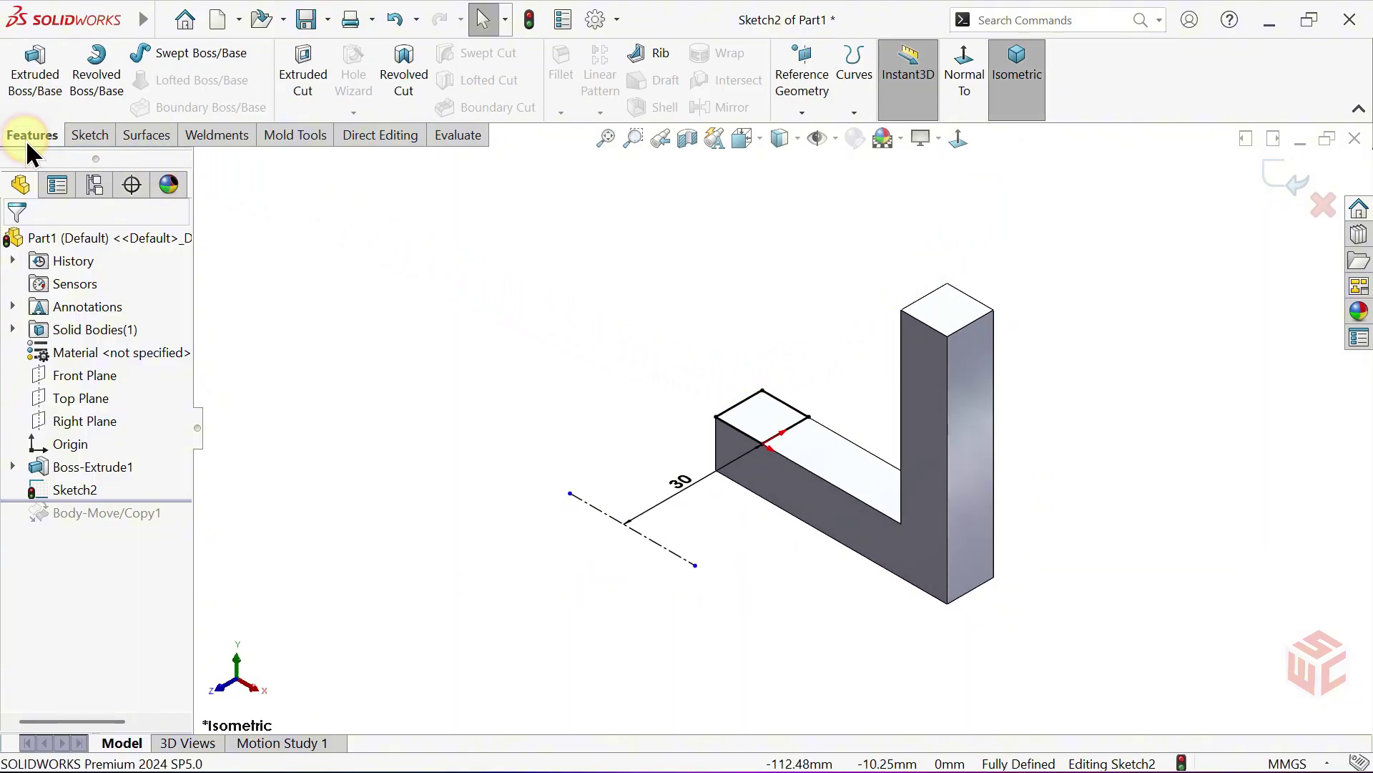
click(96, 105)
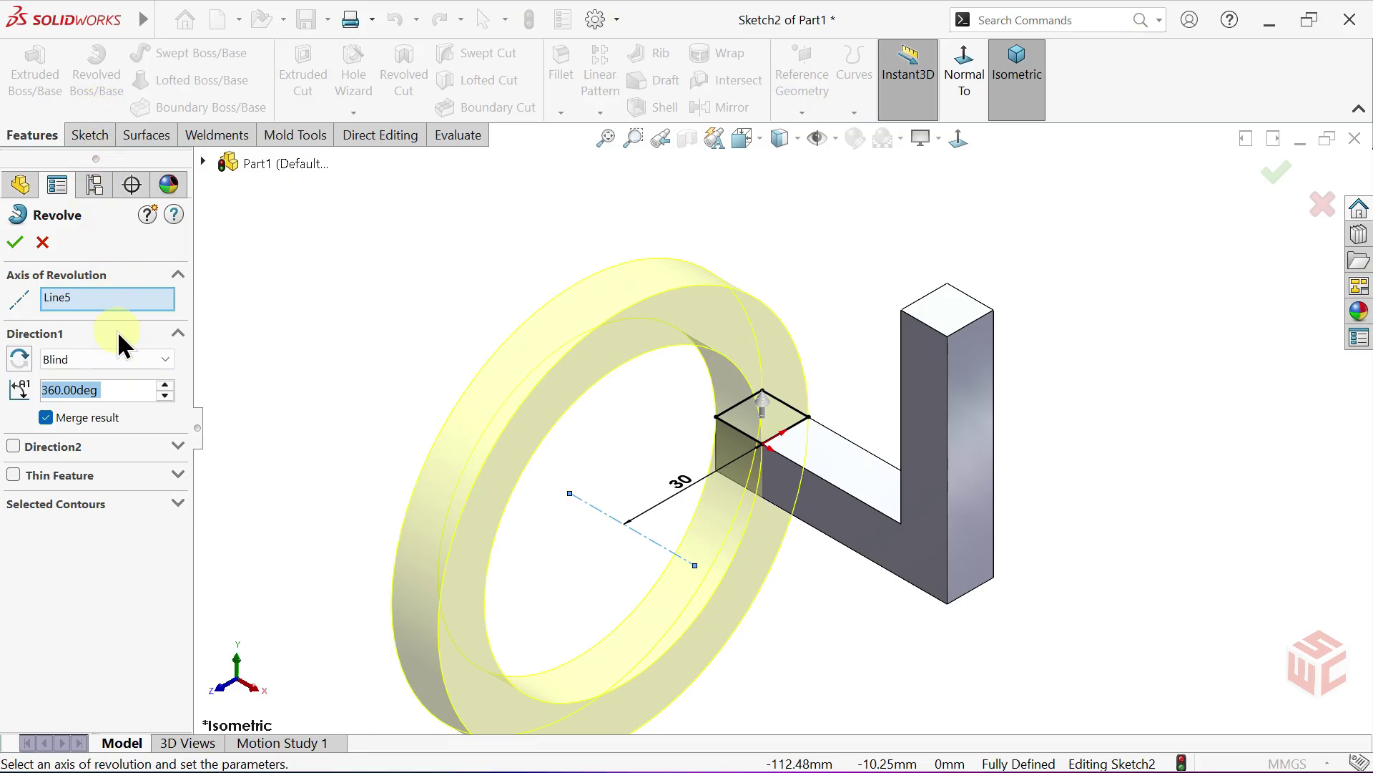
click(109, 386)
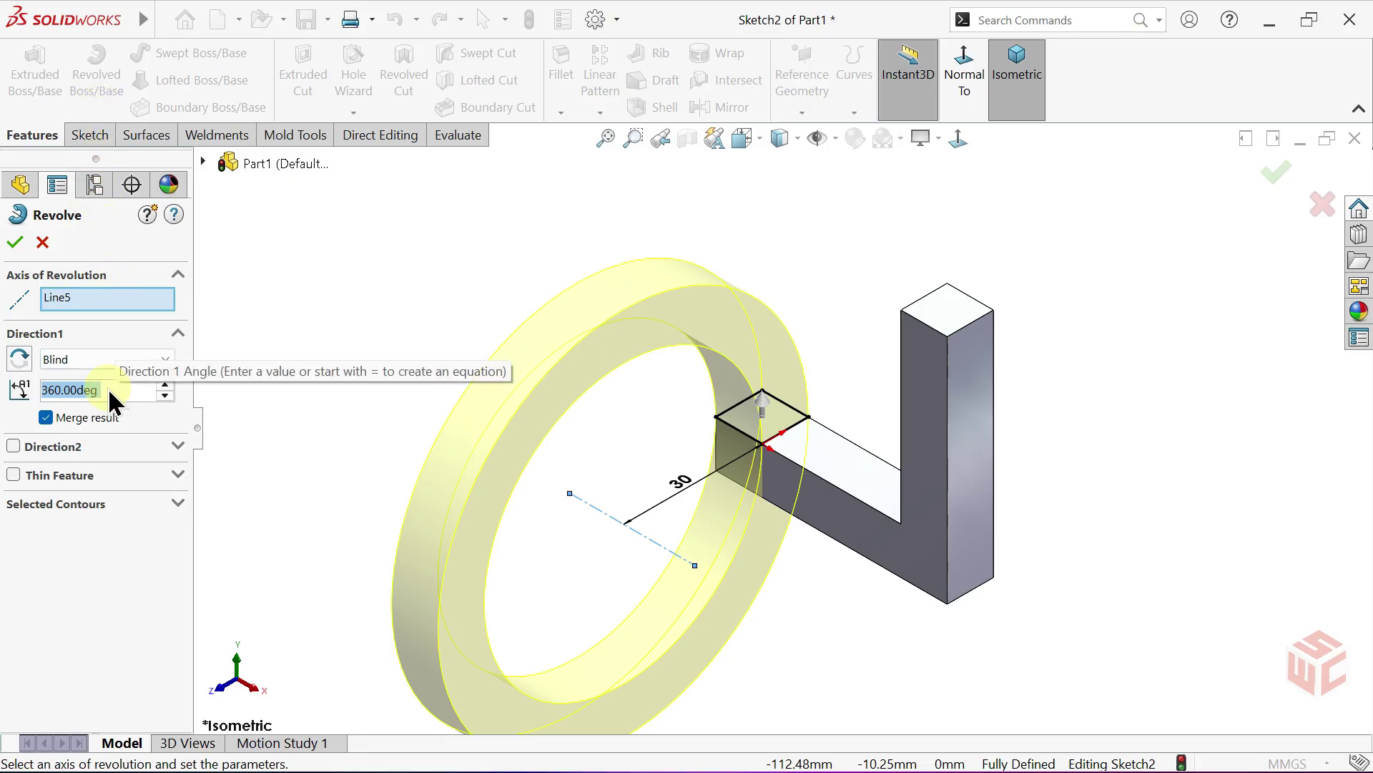
text(90)
key(Return)
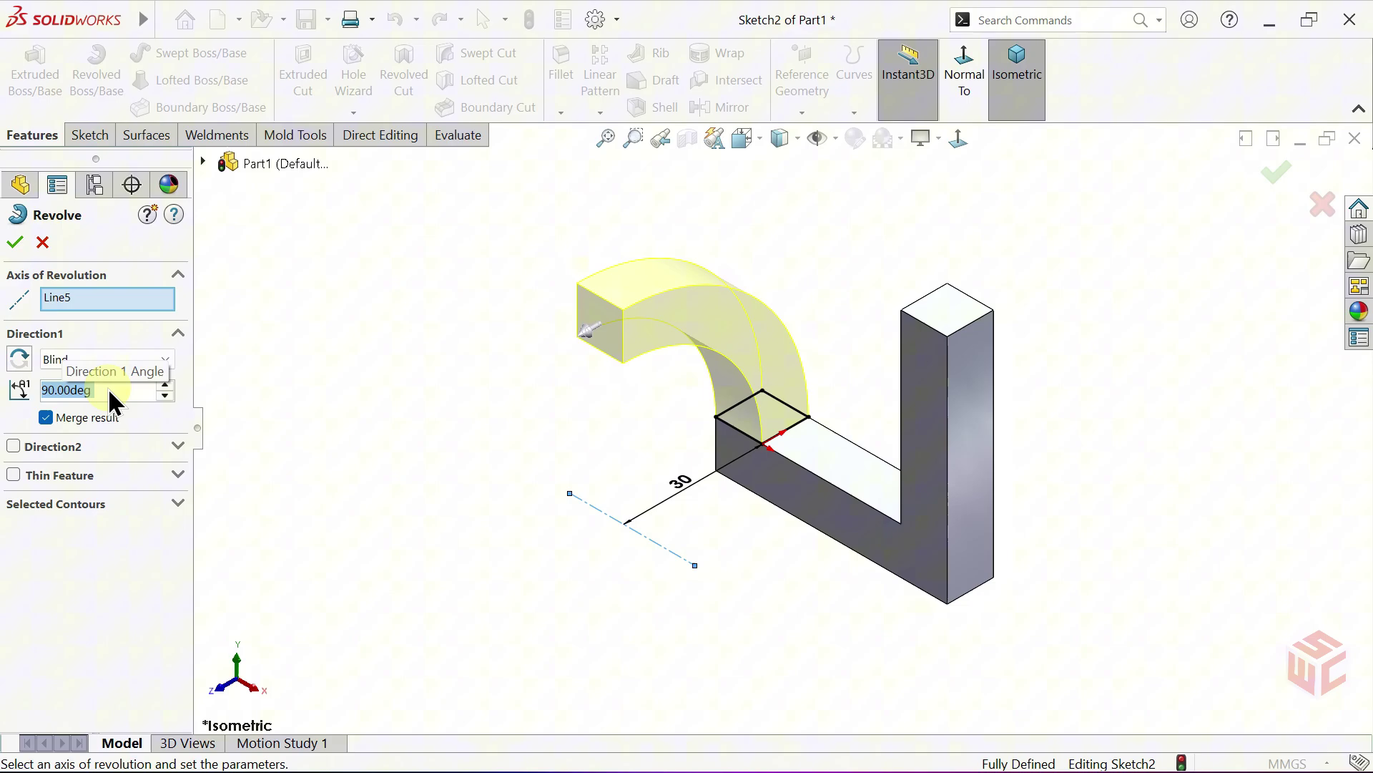
click(15, 244)
middle_drag(475, 399, 581, 373)
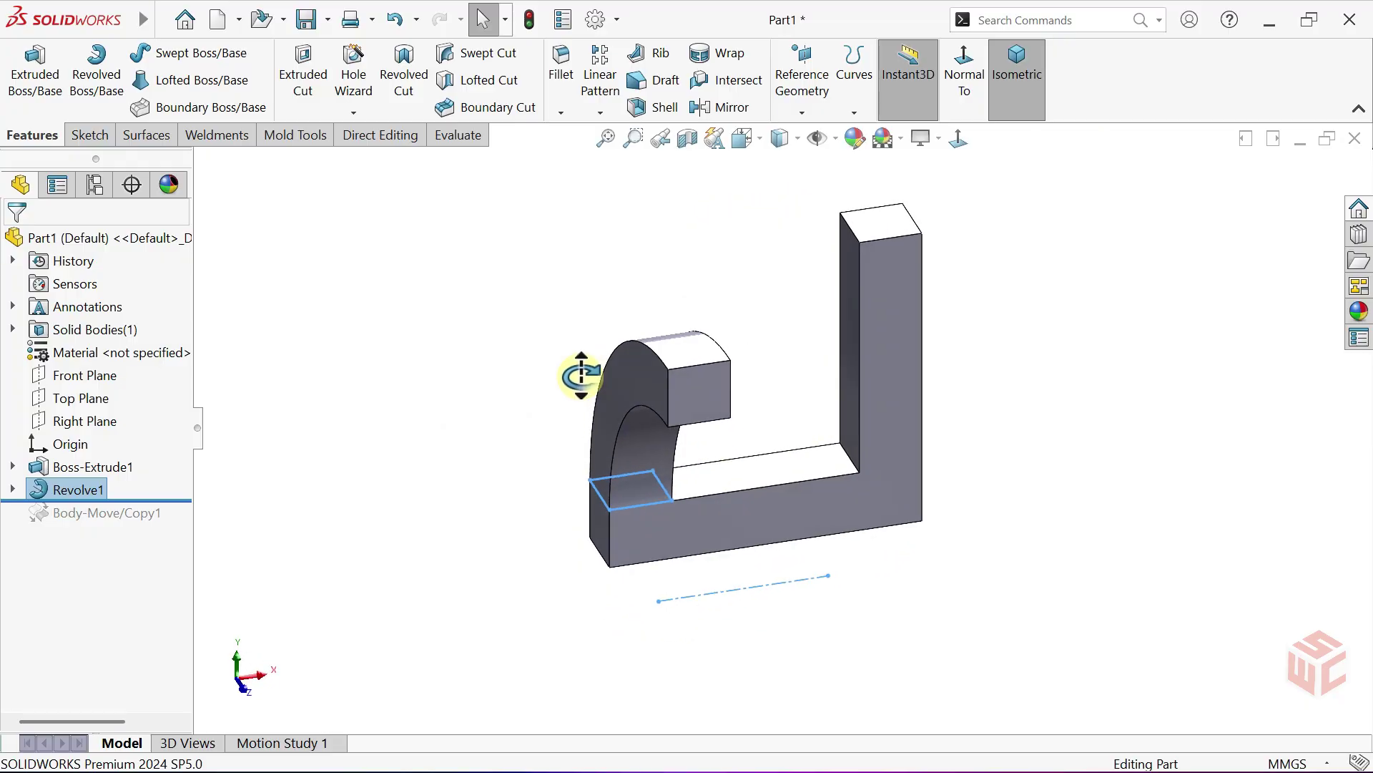
click(1015, 91)
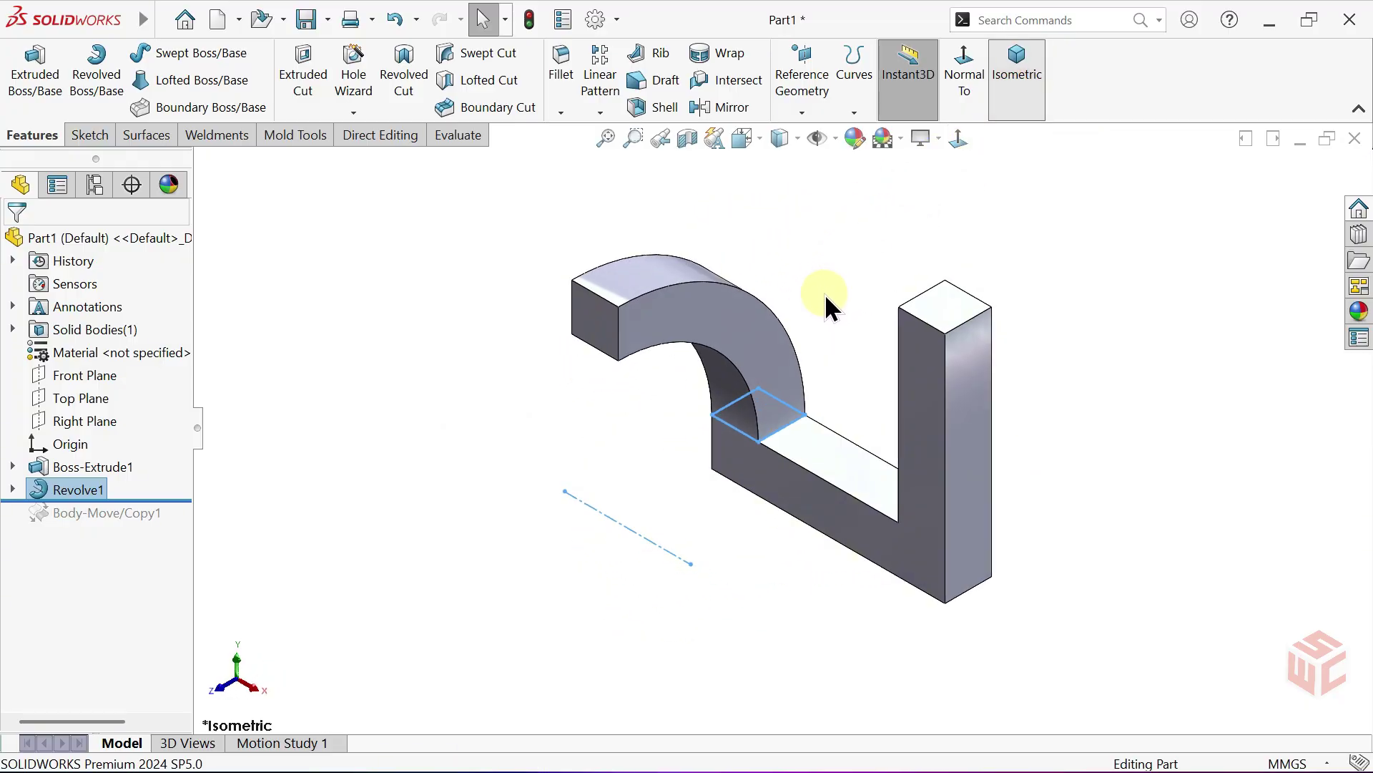
click(826, 293)
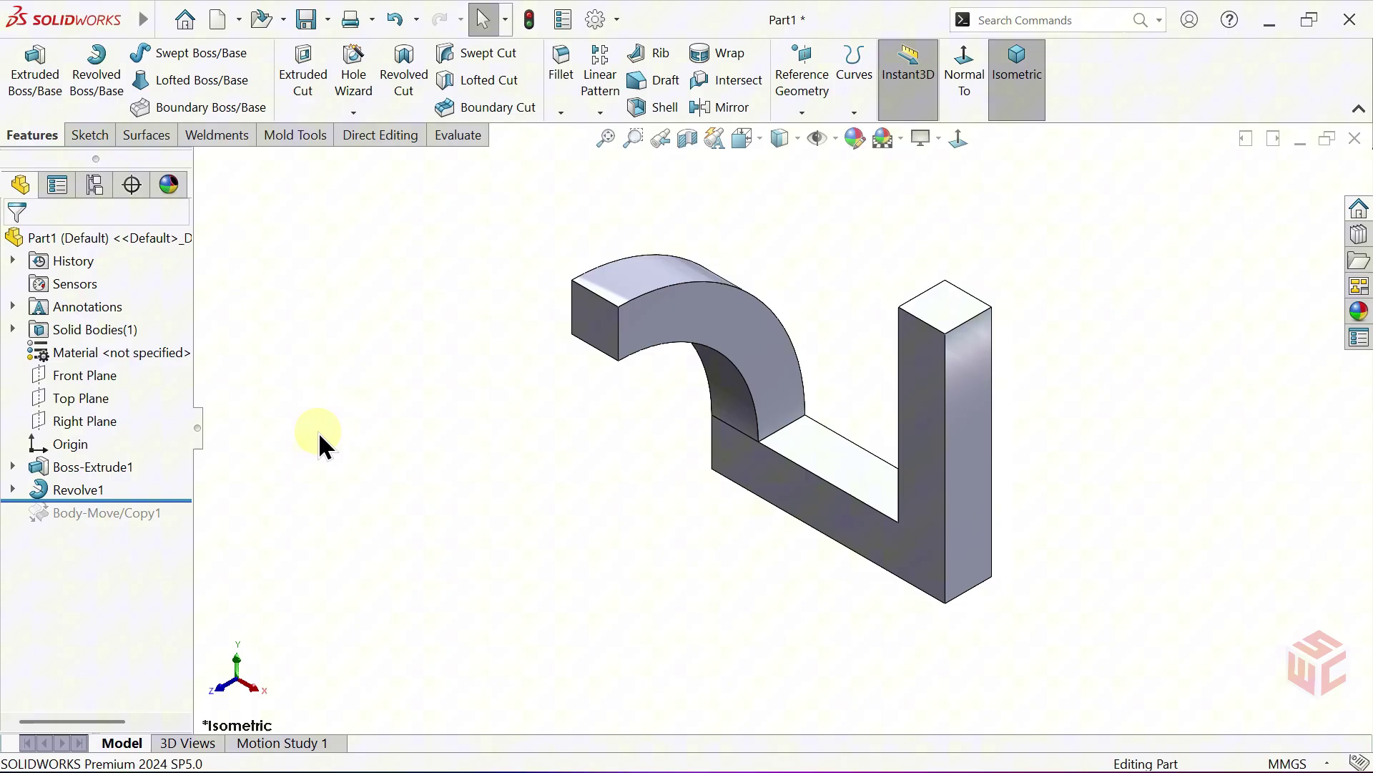
Roll the model forward past Body-Move/Copy1 and check each of the three solid bodies.
drag(188, 500, 186, 524)
key(f)
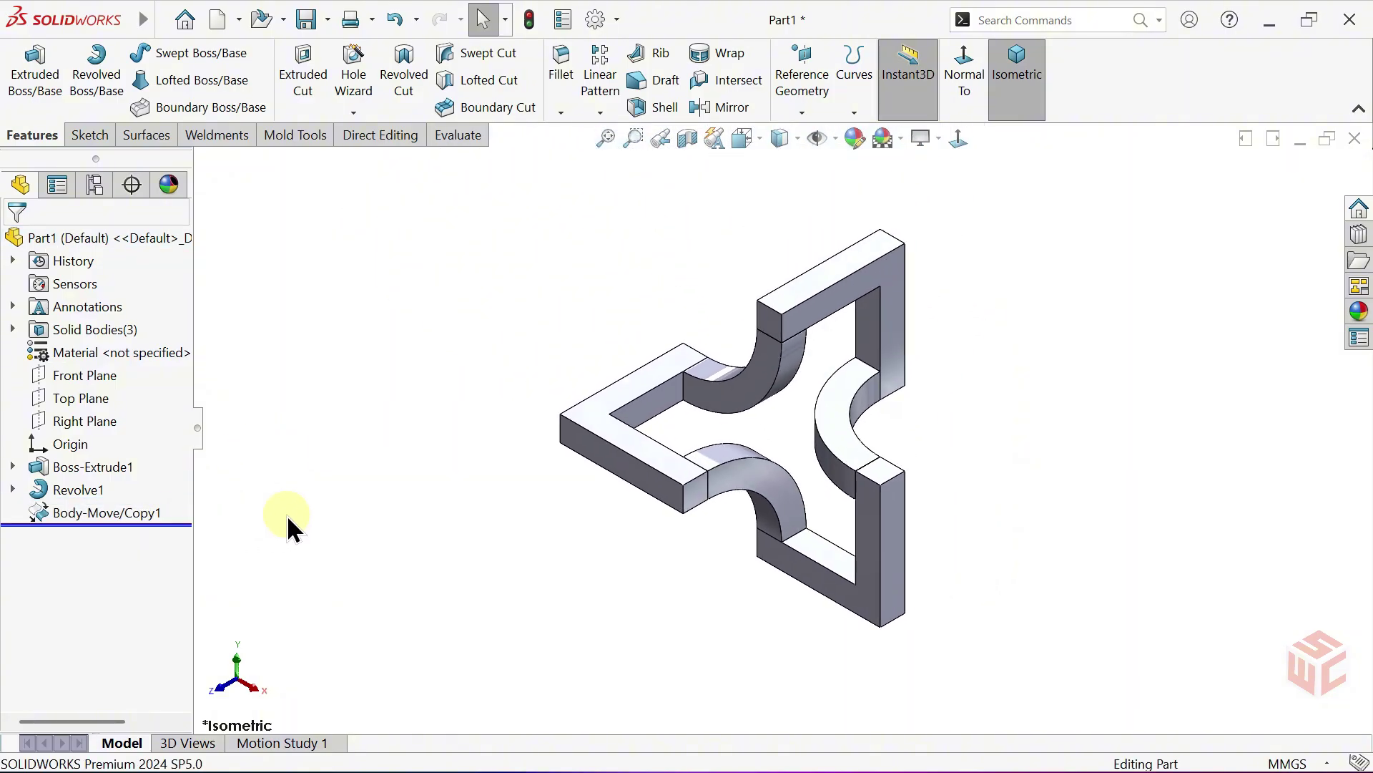
click(13, 329)
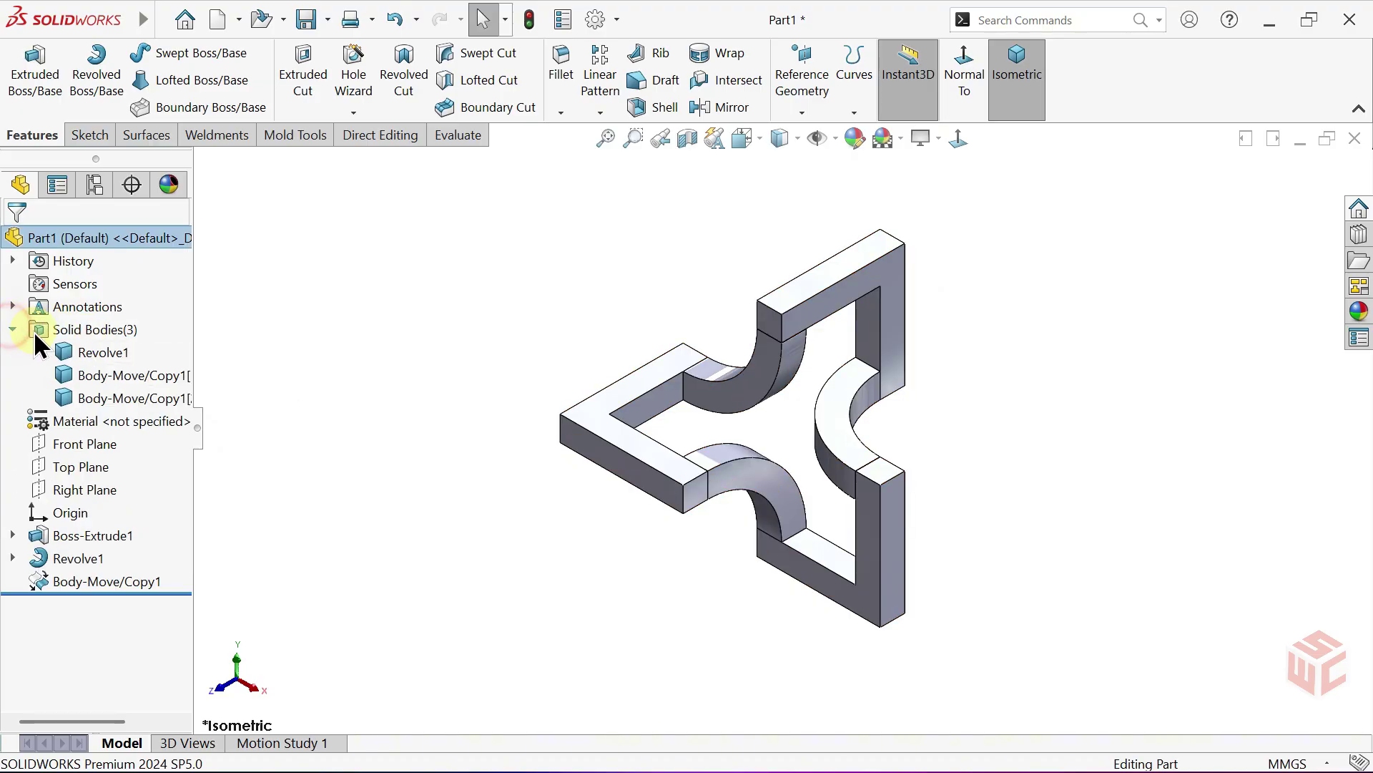
click(109, 351)
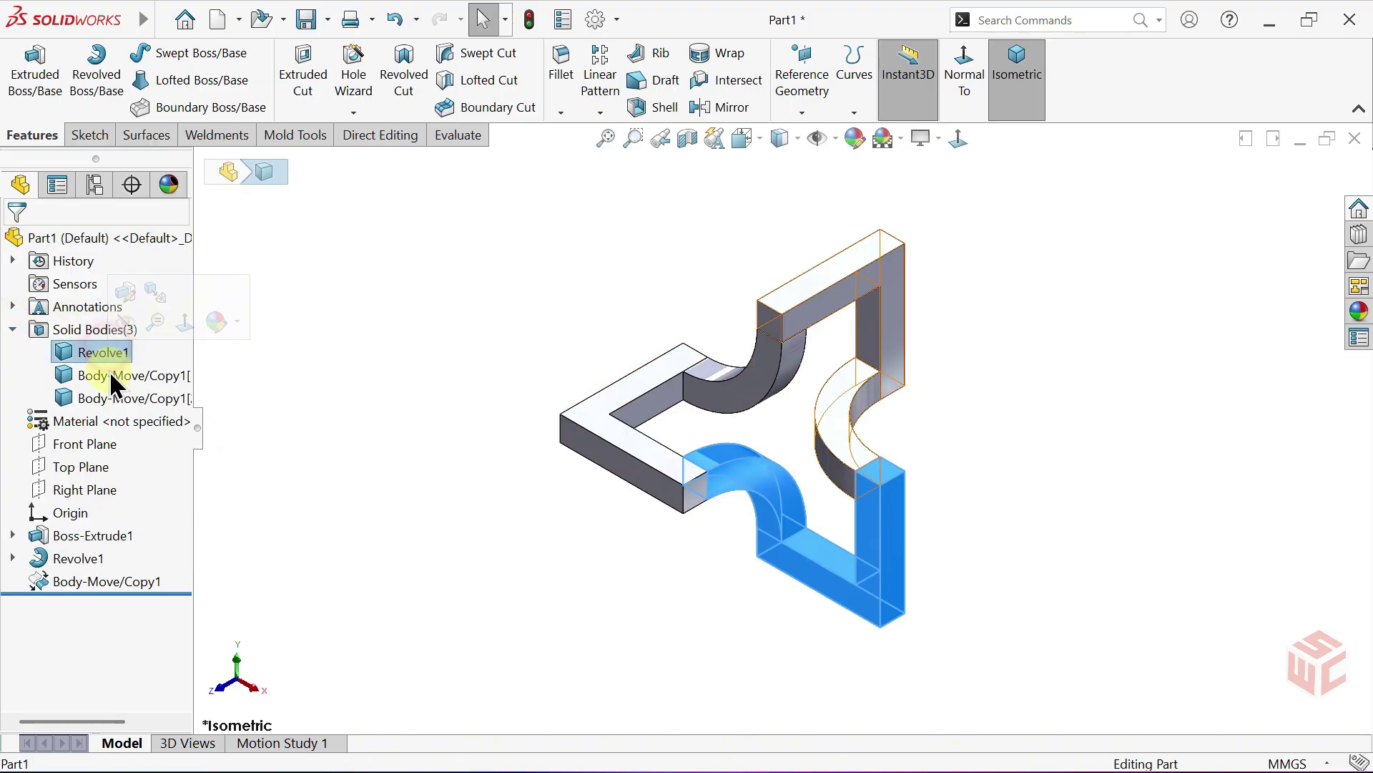
click(109, 373)
click(111, 397)
click(252, 406)
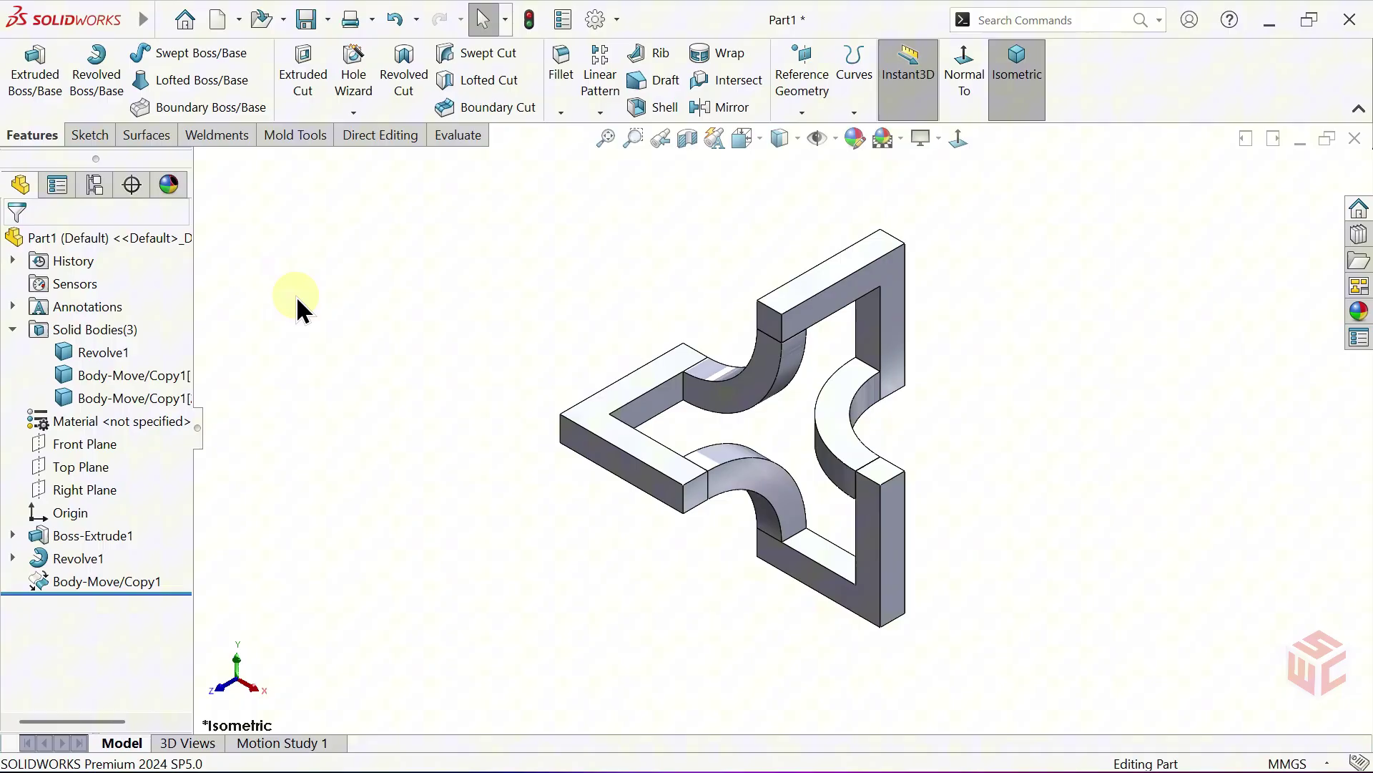
Combine the Revolve1 body and both copies into one solid using Combine with Add.
click(374, 137)
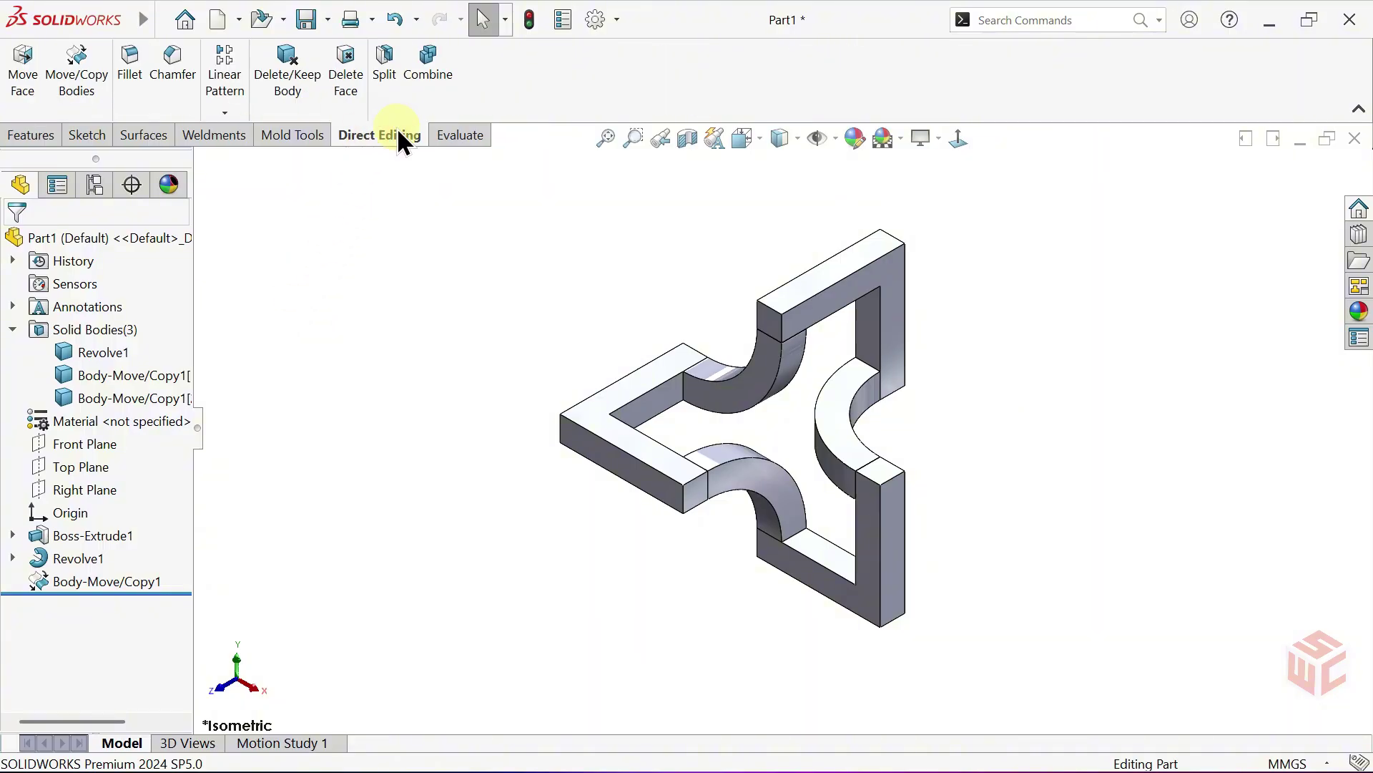
click(431, 93)
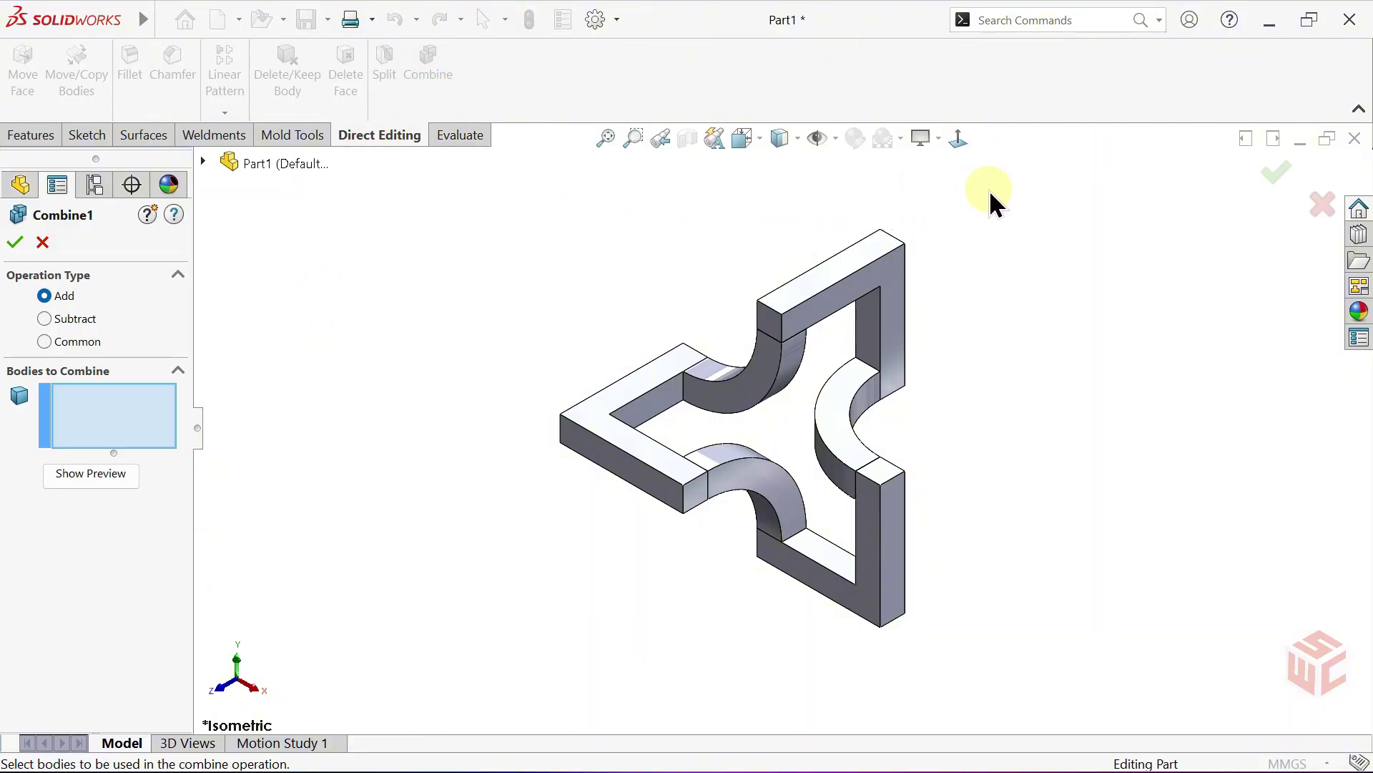
drag(989, 190, 506, 653)
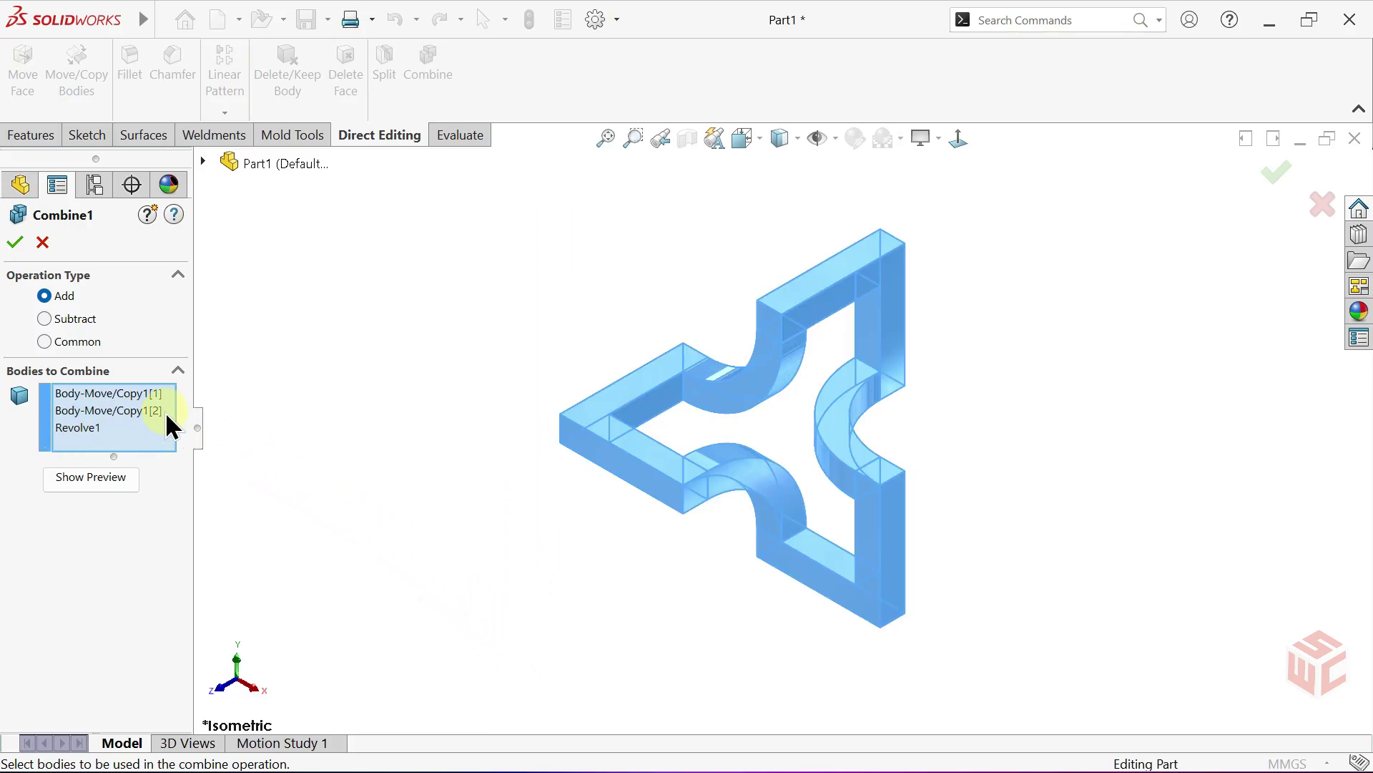
click(16, 244)
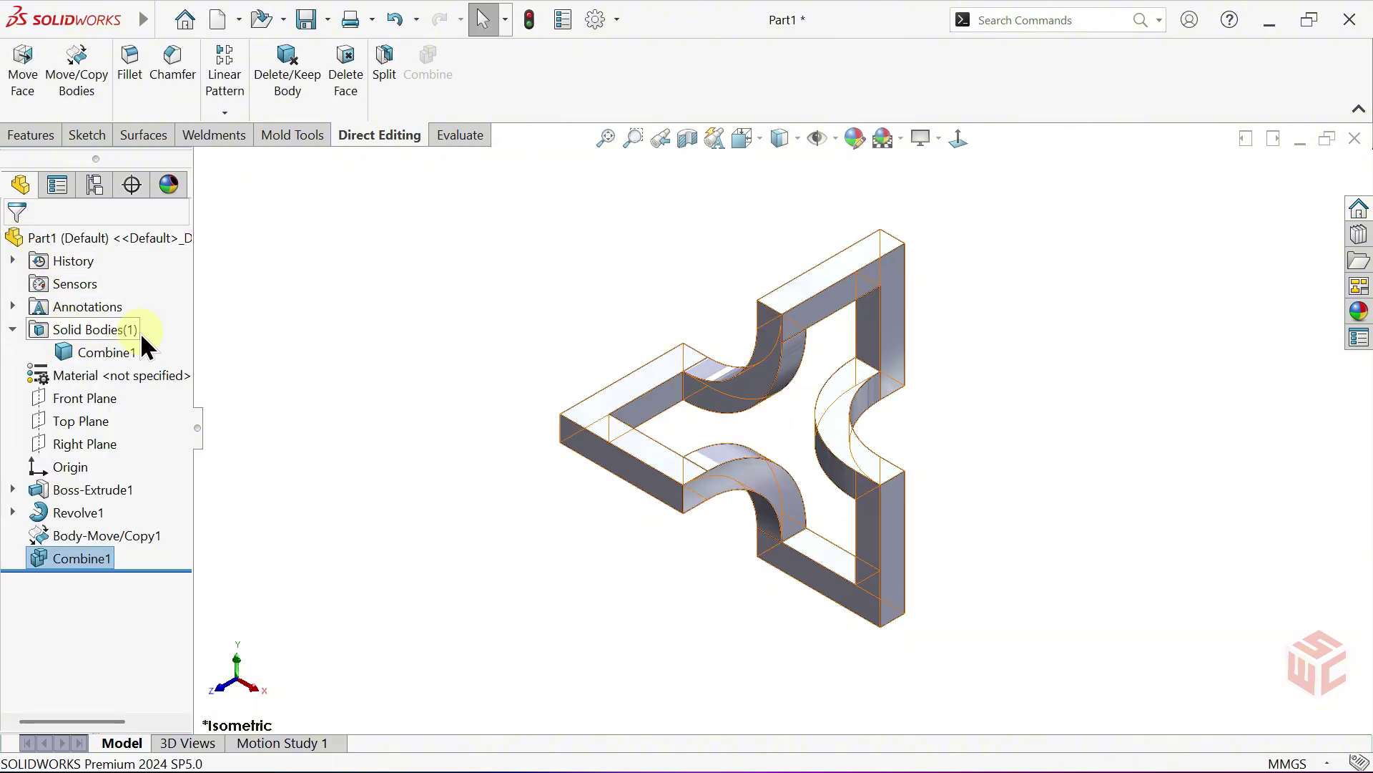
Check the single Combine1 body and orbit to inspect the merged joints.
click(98, 350)
click(271, 375)
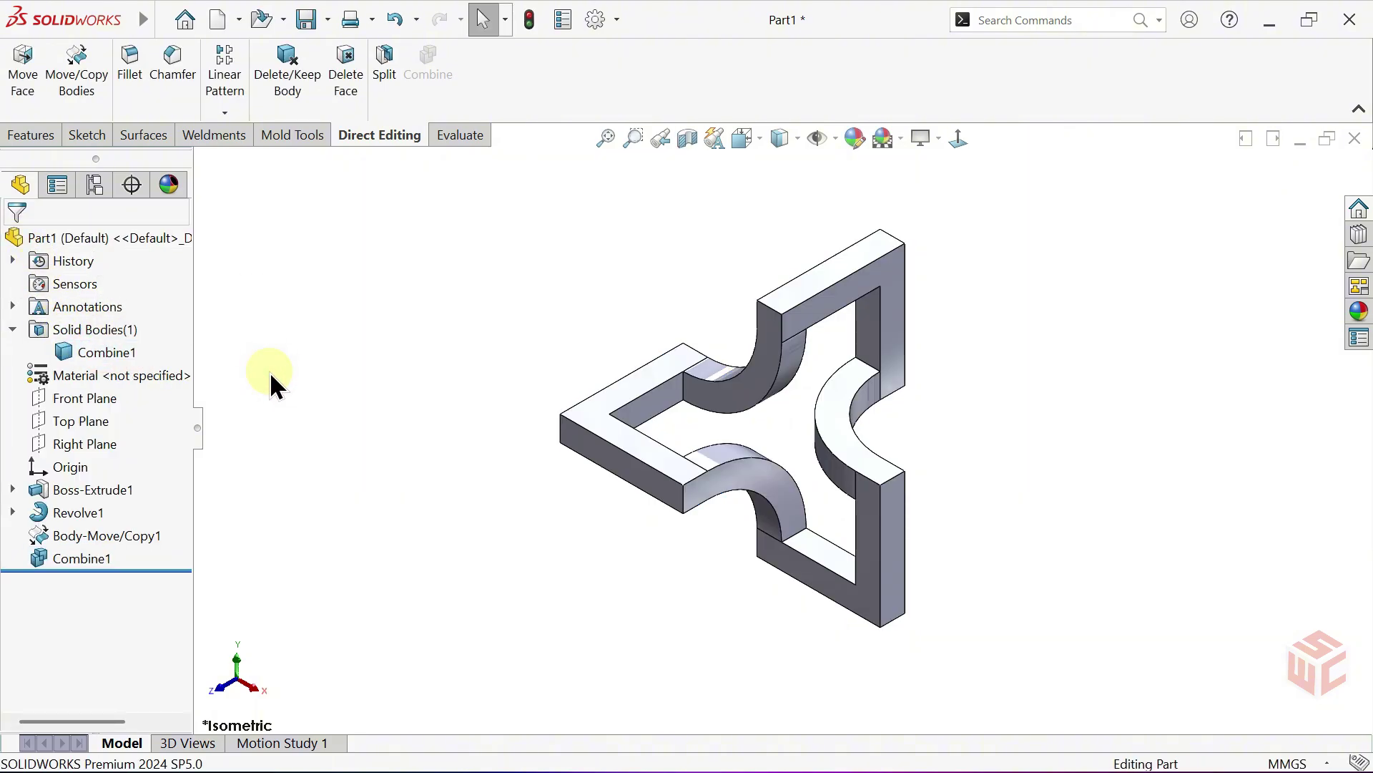
scroll(700, 432, up, 3)
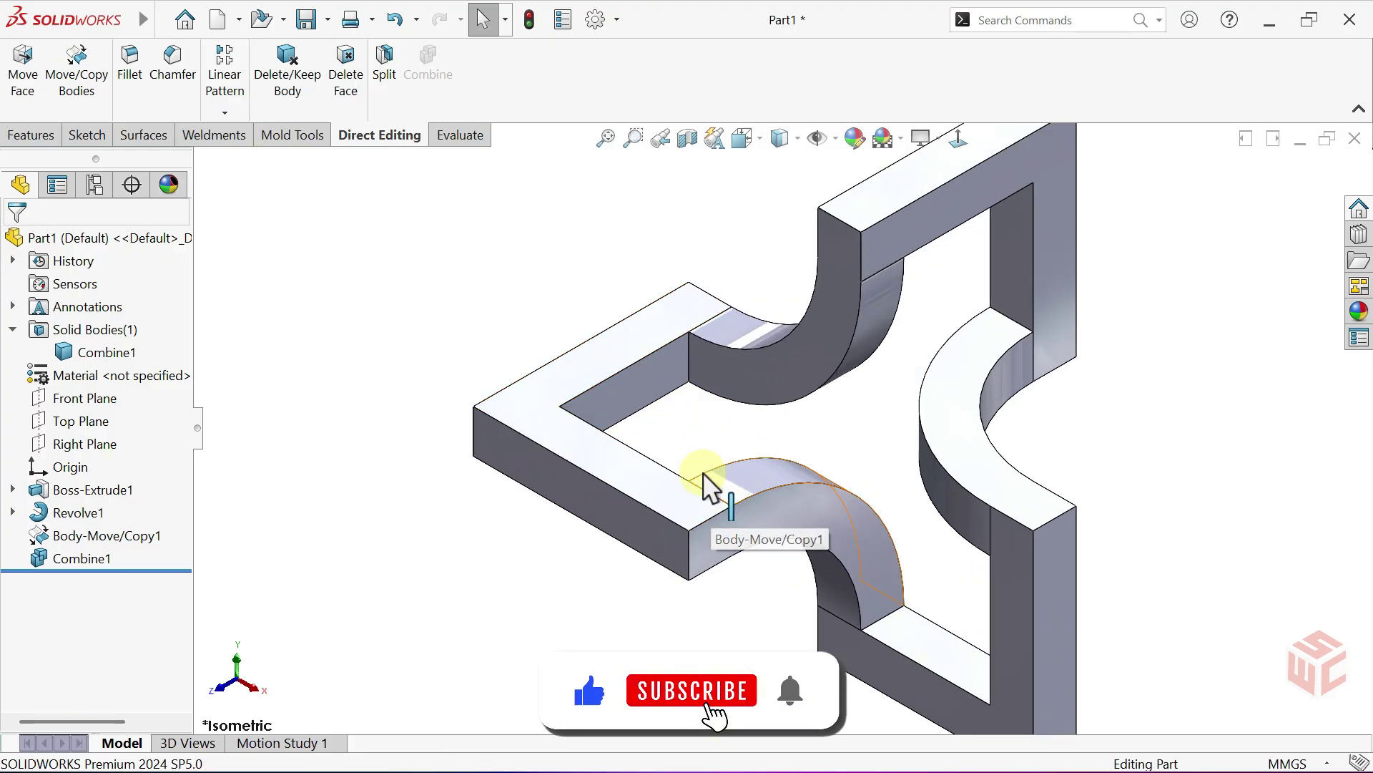
middle_drag(708, 361, 701, 325)
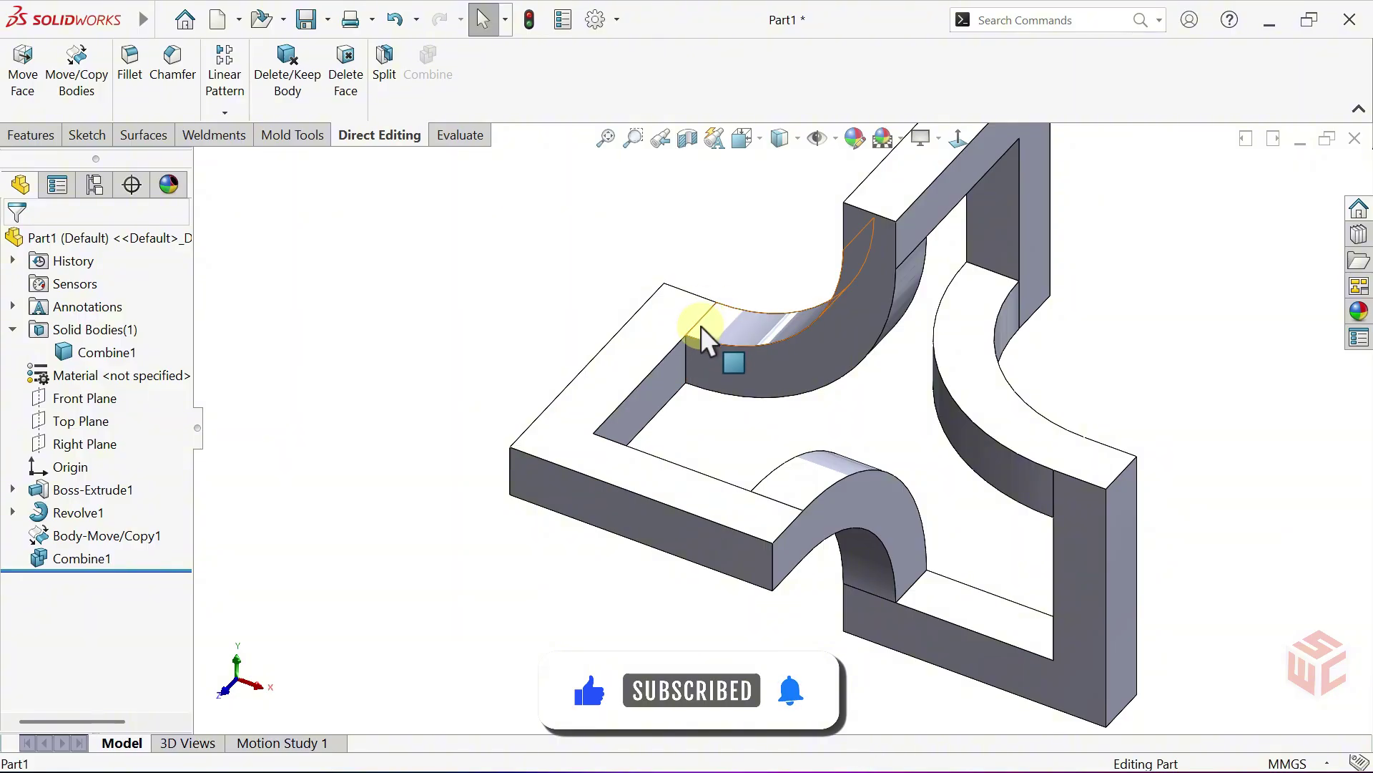
Set Part/Assembly tangent edge display to Removed in System Options > Display.
click(594, 21)
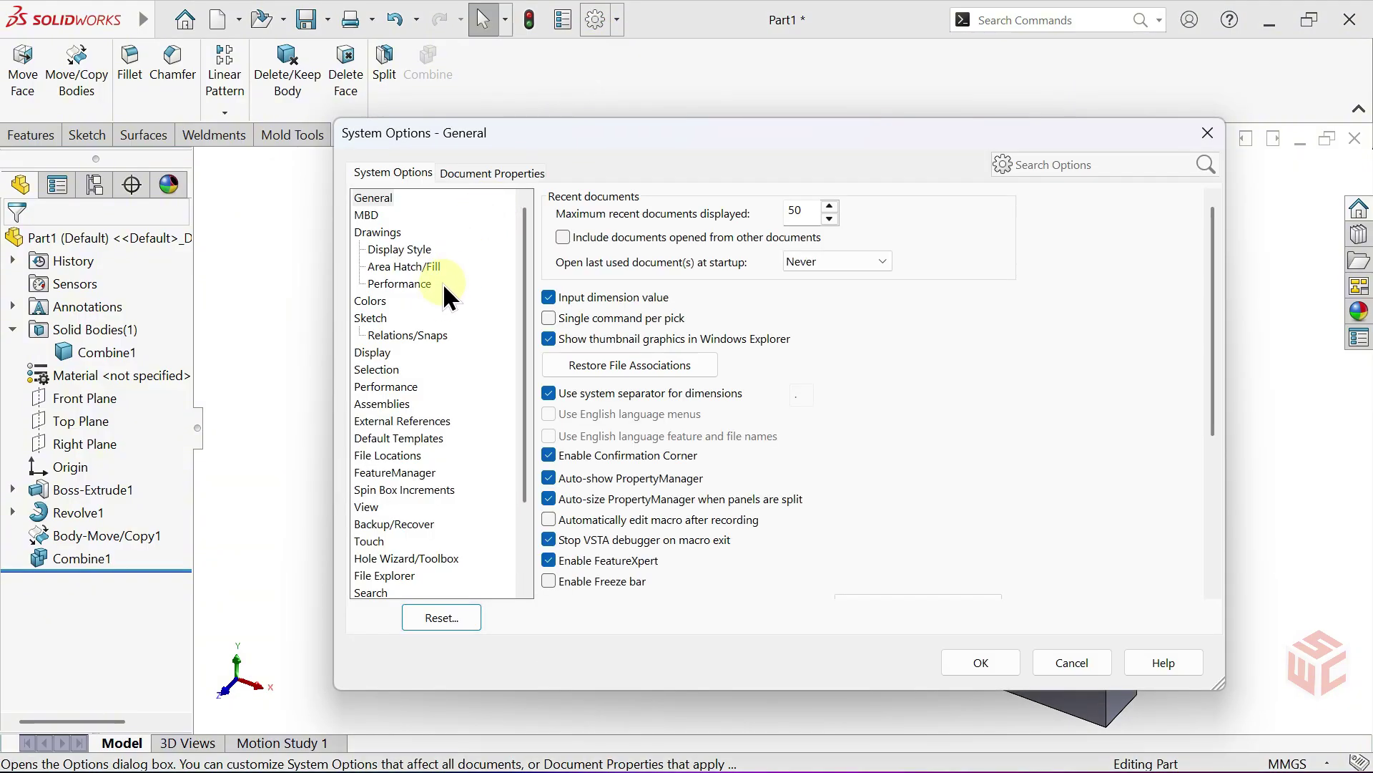
click(375, 354)
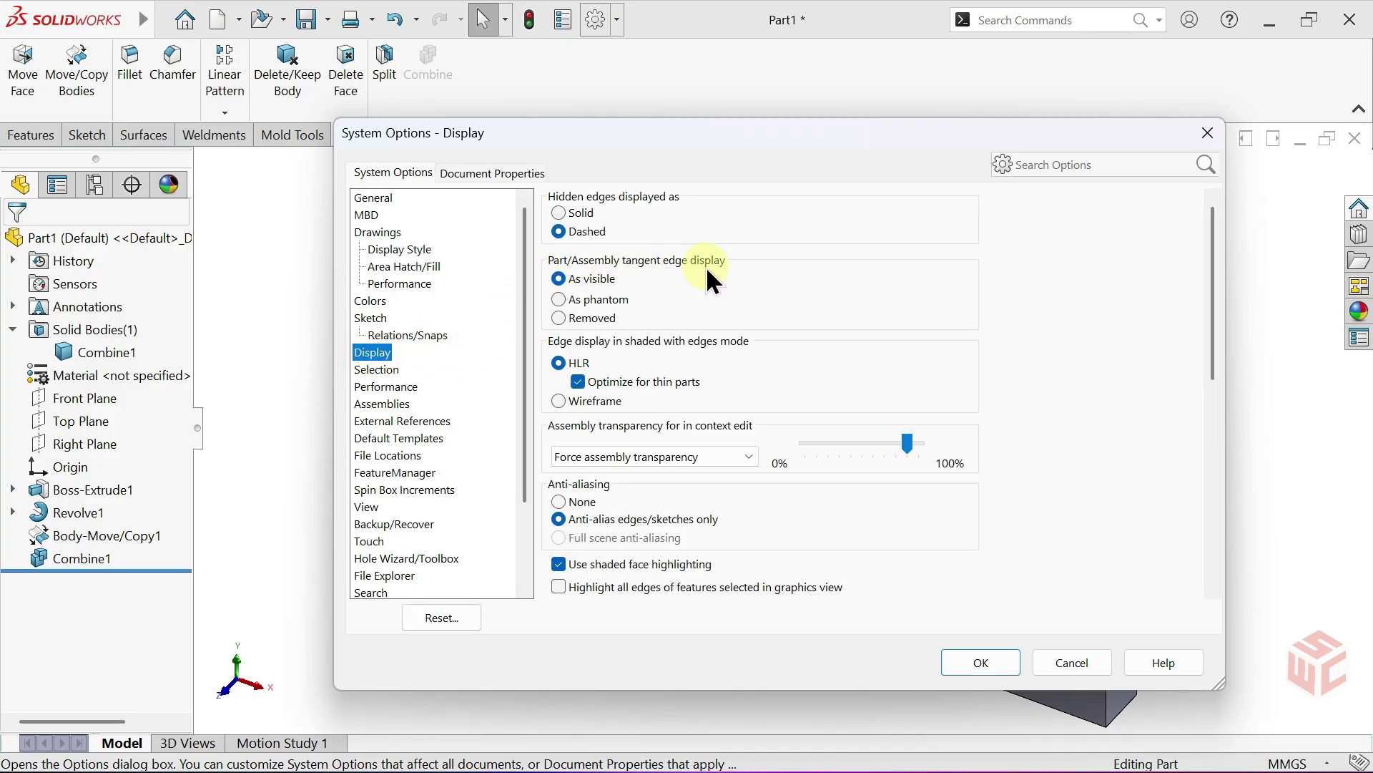
click(558, 319)
click(963, 659)
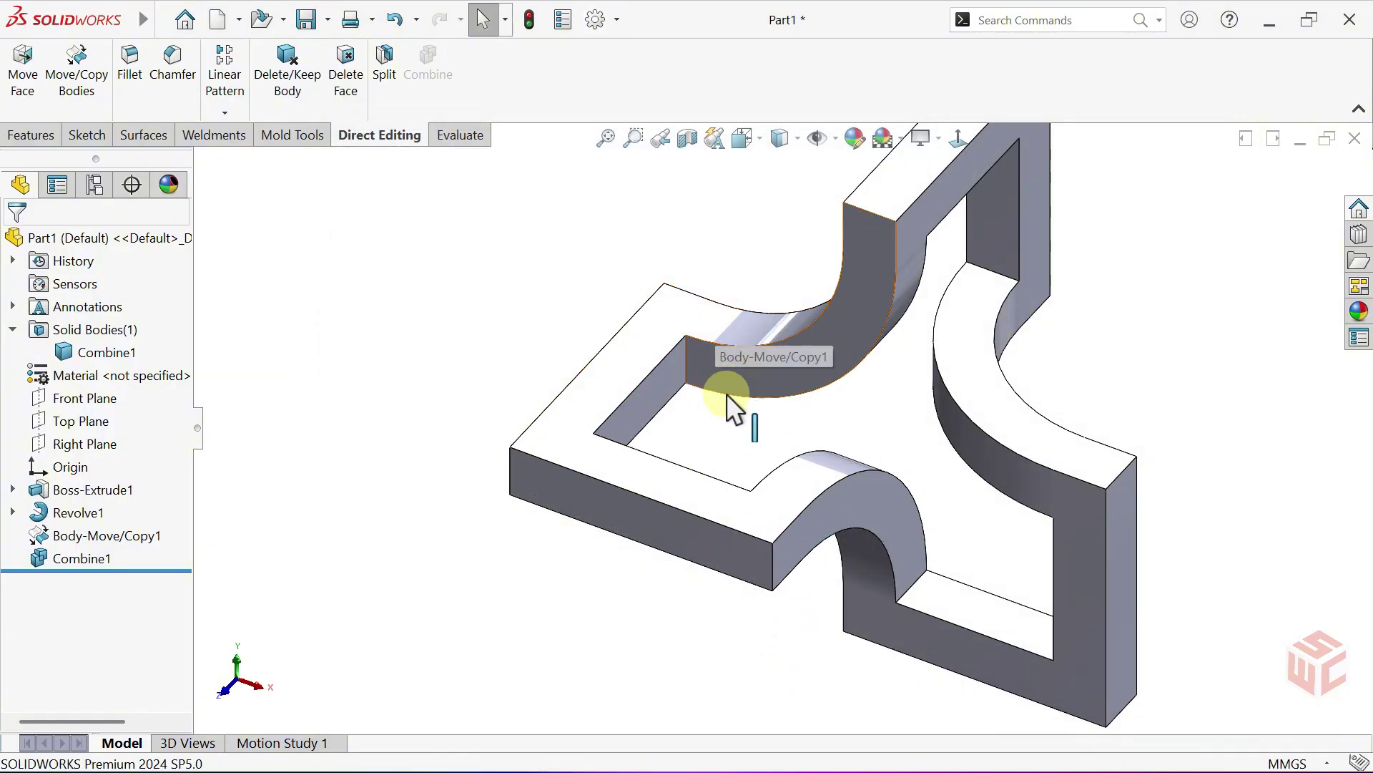
middle_drag(748, 428, 723, 402)
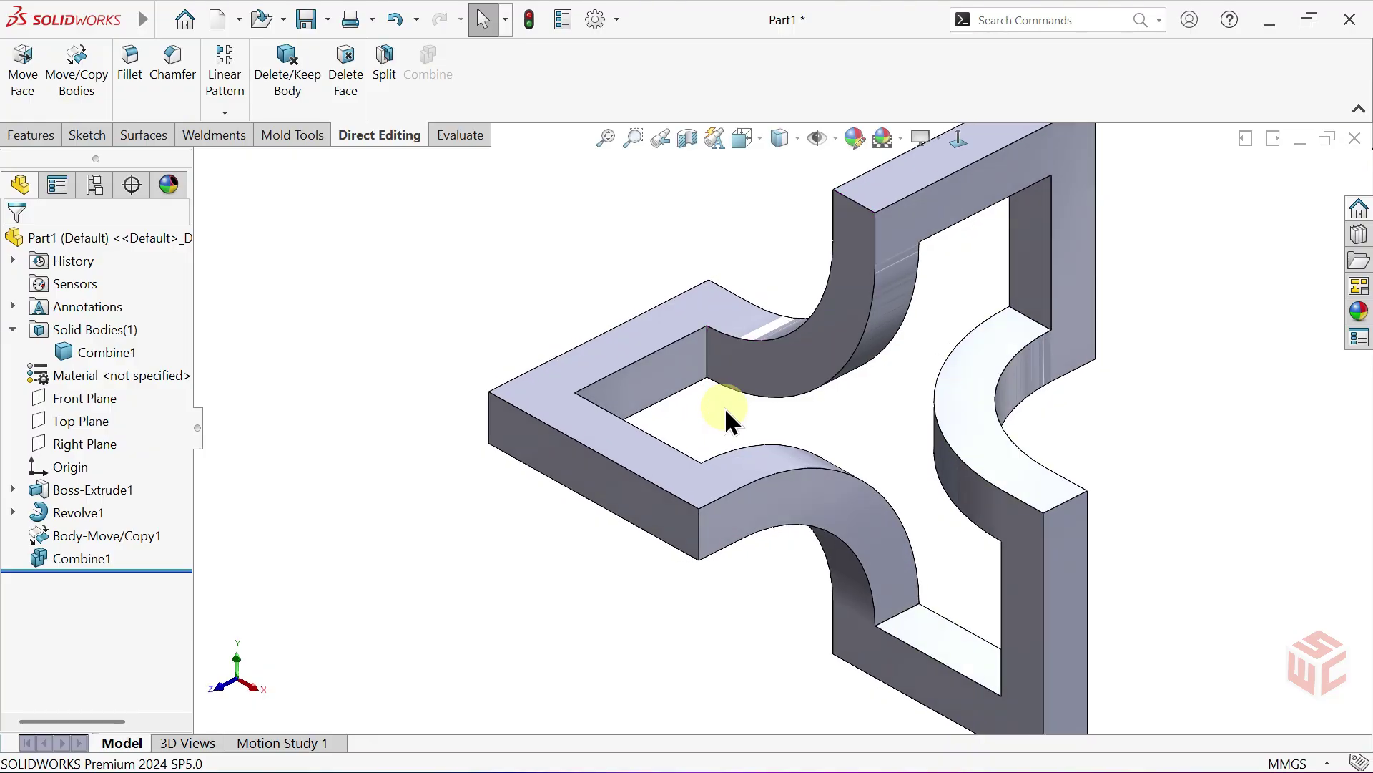
key(f)
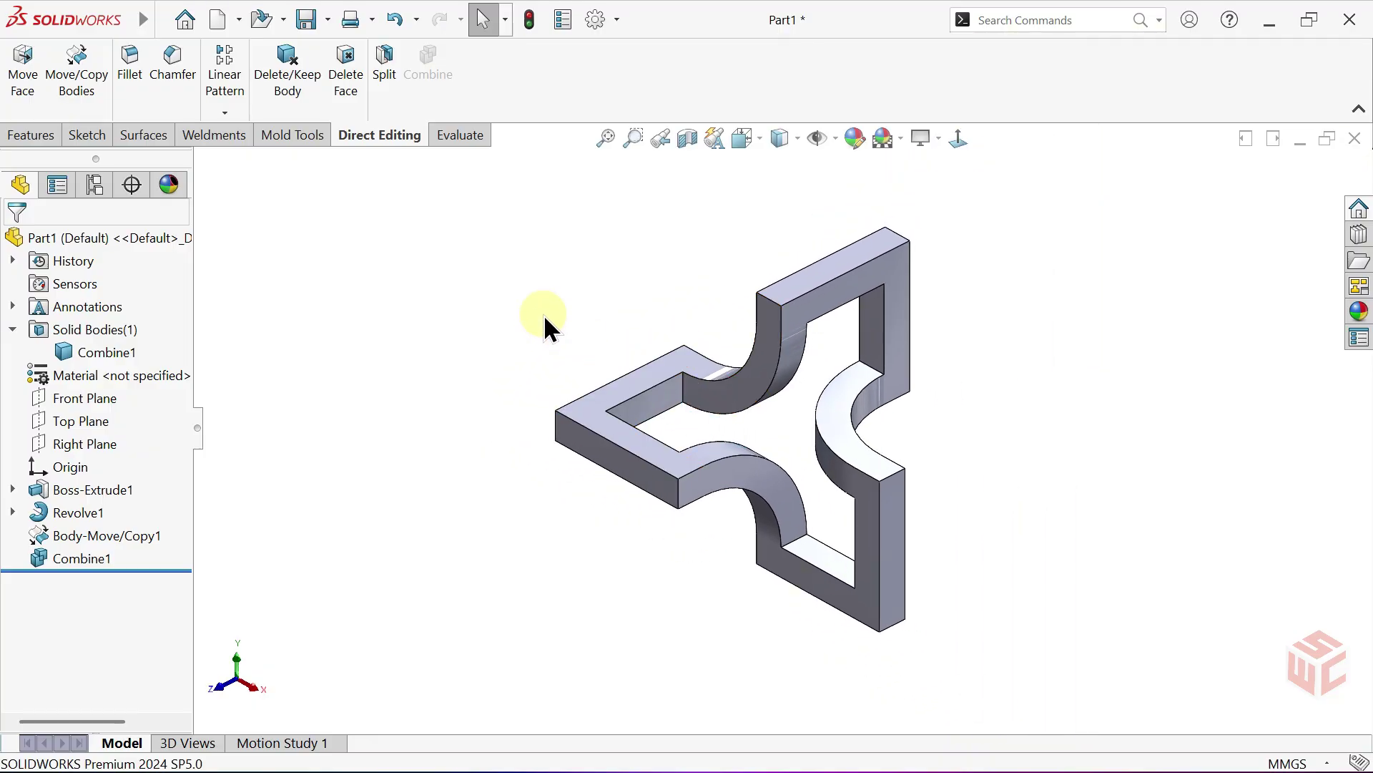
Rotate Combine1 by -45° about Z with Move/Copy Bodies, Copy unchecked.
click(87, 108)
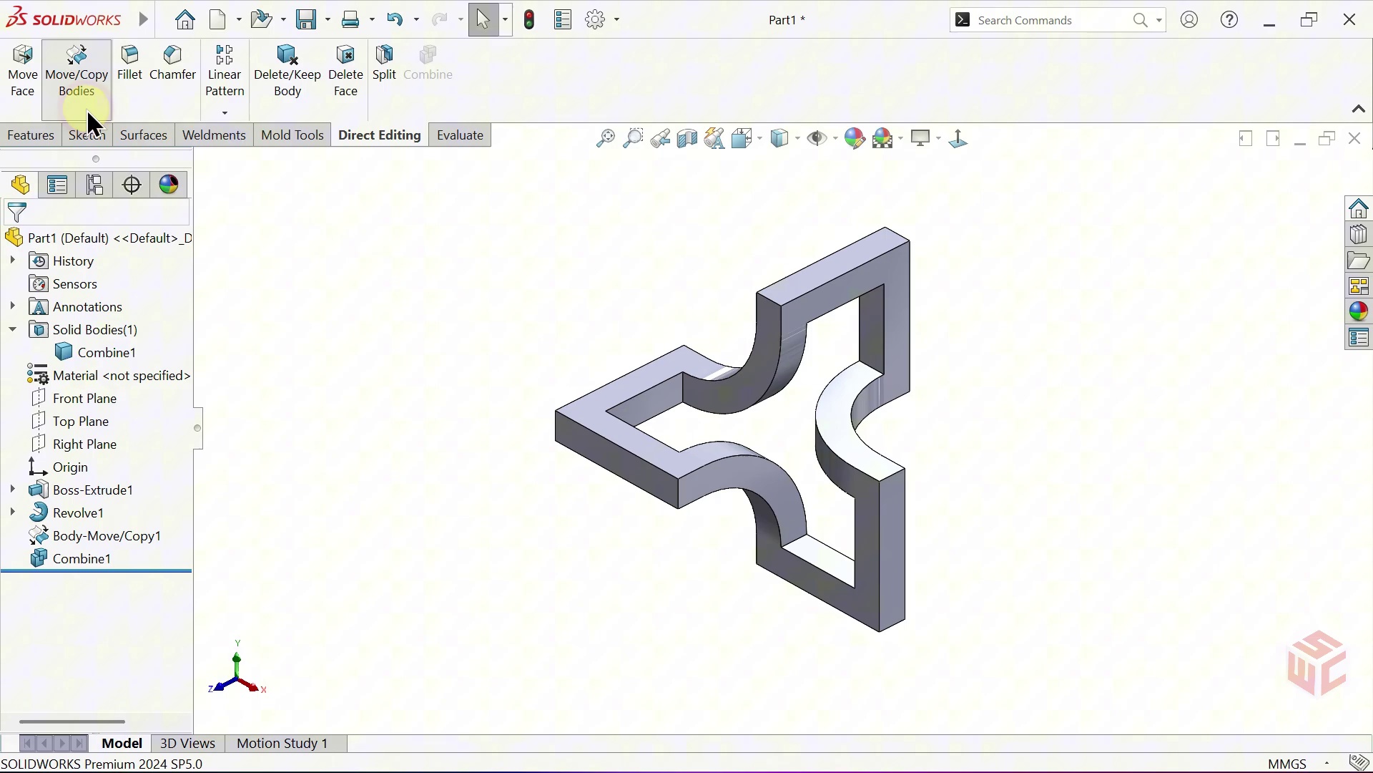
click(582, 418)
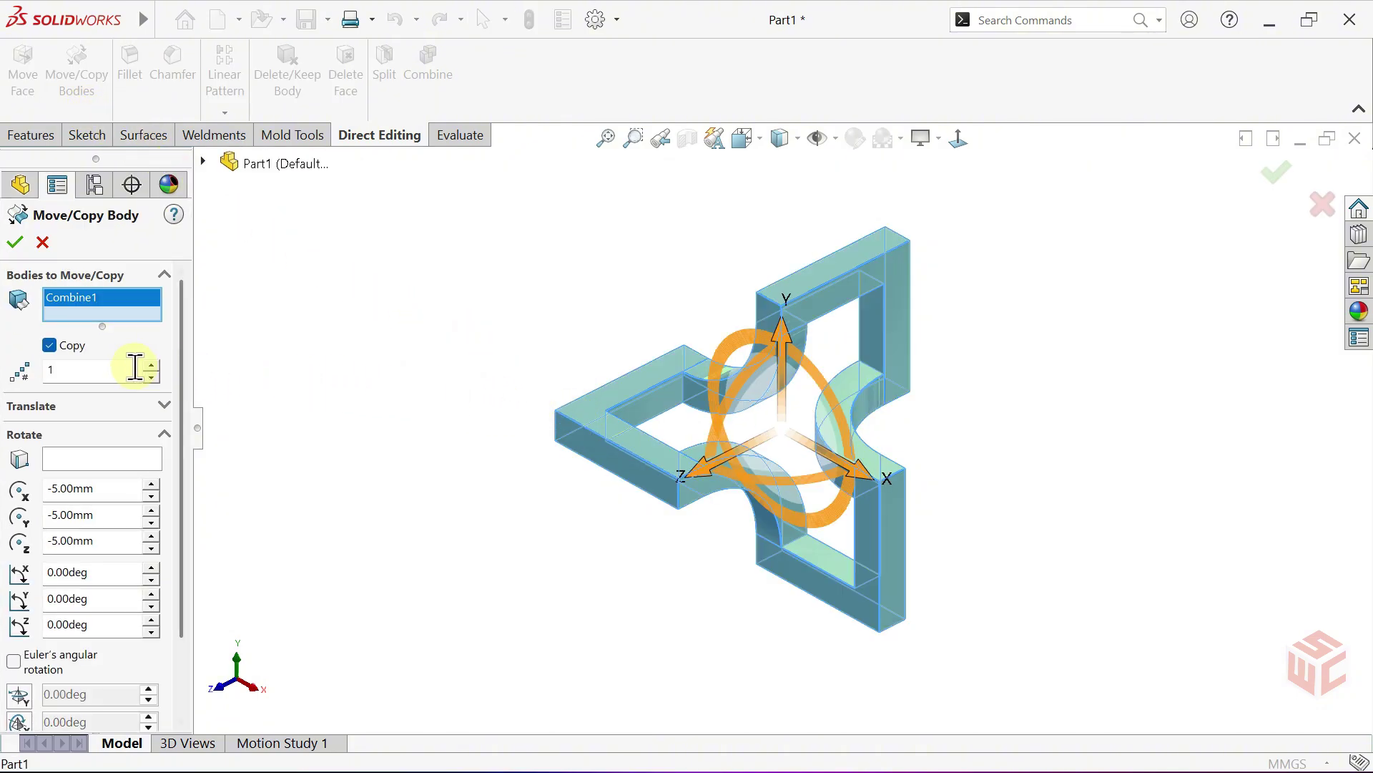
click(50, 346)
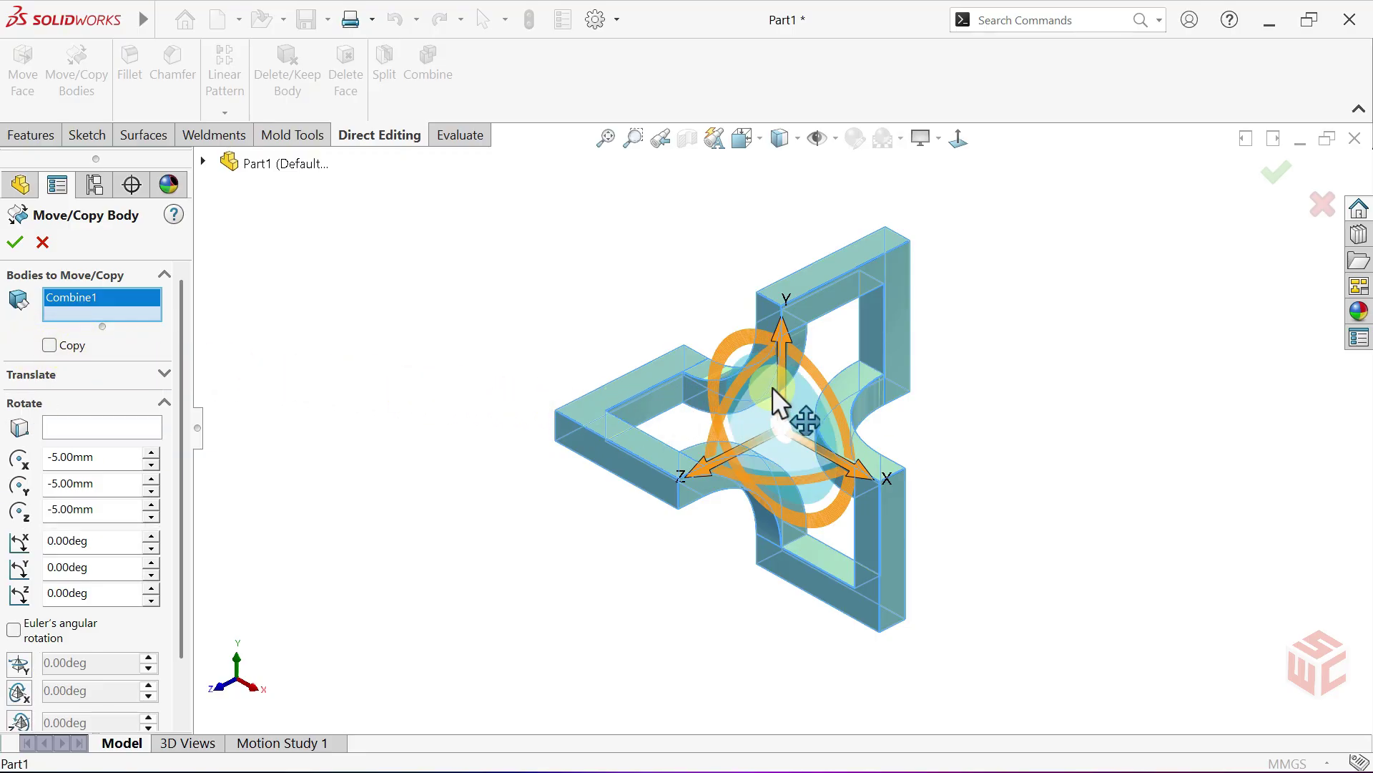
drag(813, 379, 855, 427)
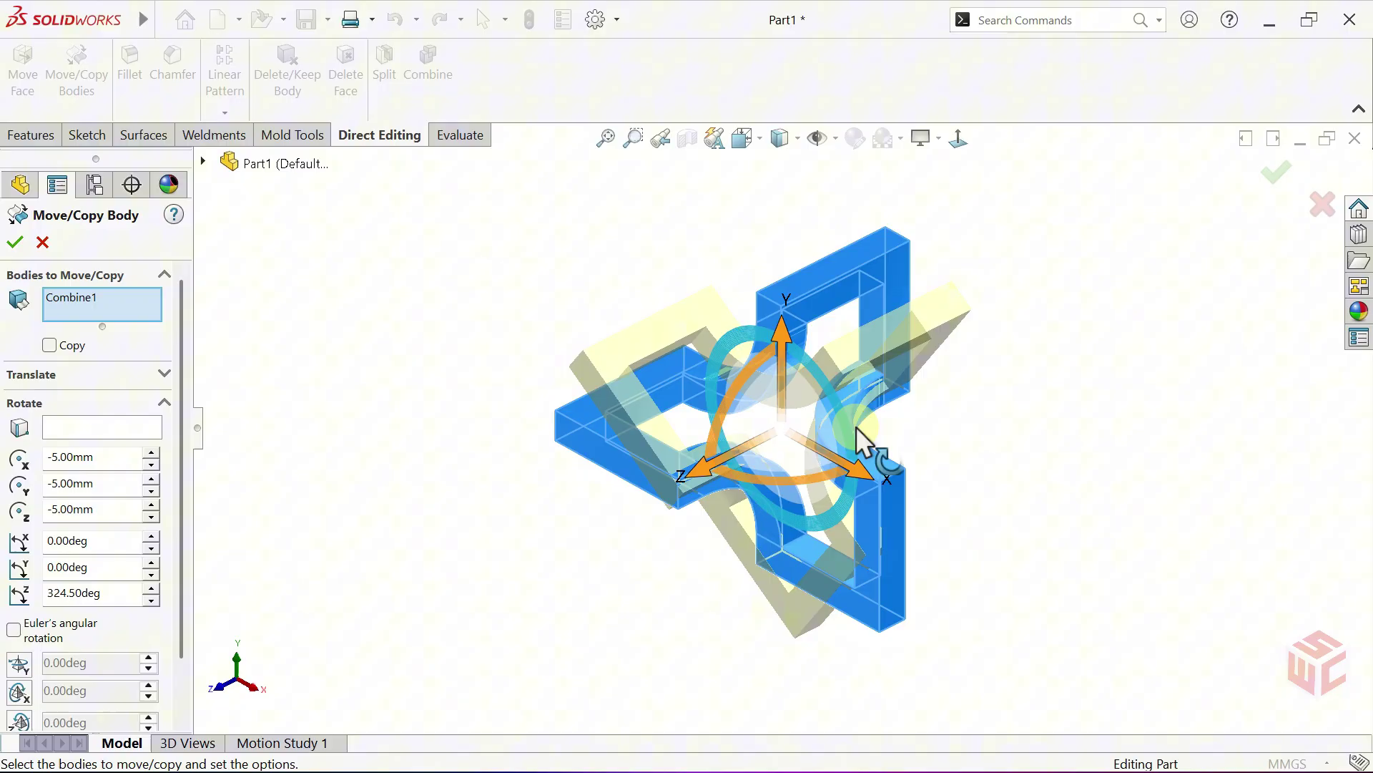
click(222, 685)
drag(121, 595, 46, 594)
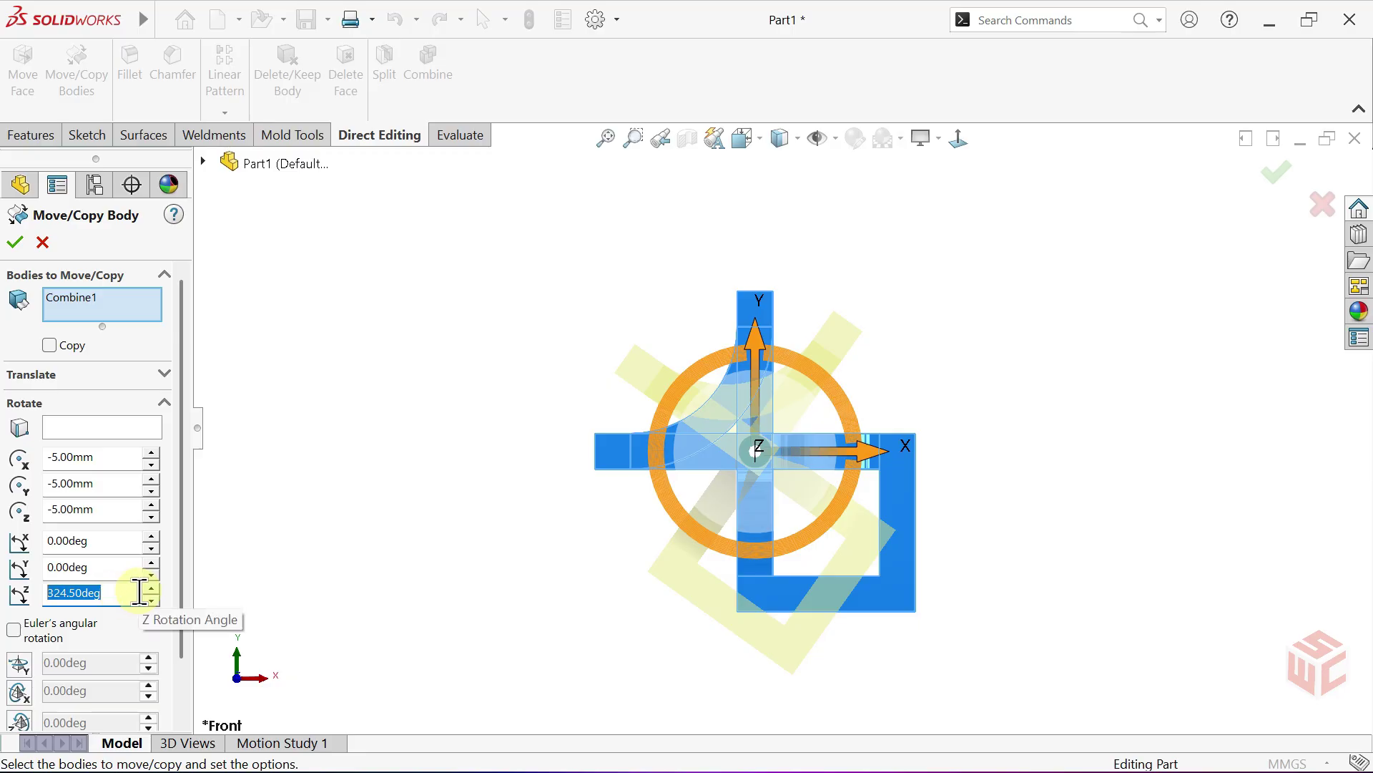
text(-45)
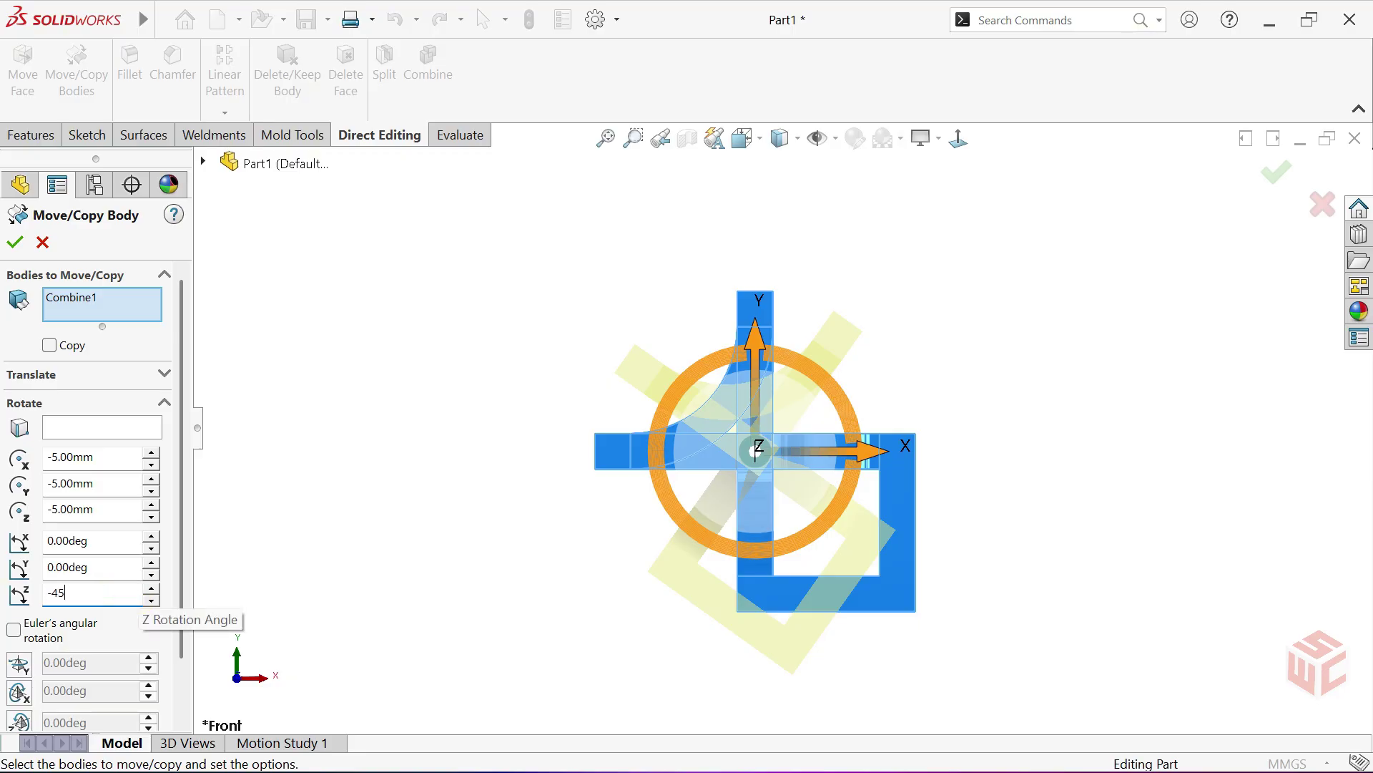
key(Return)
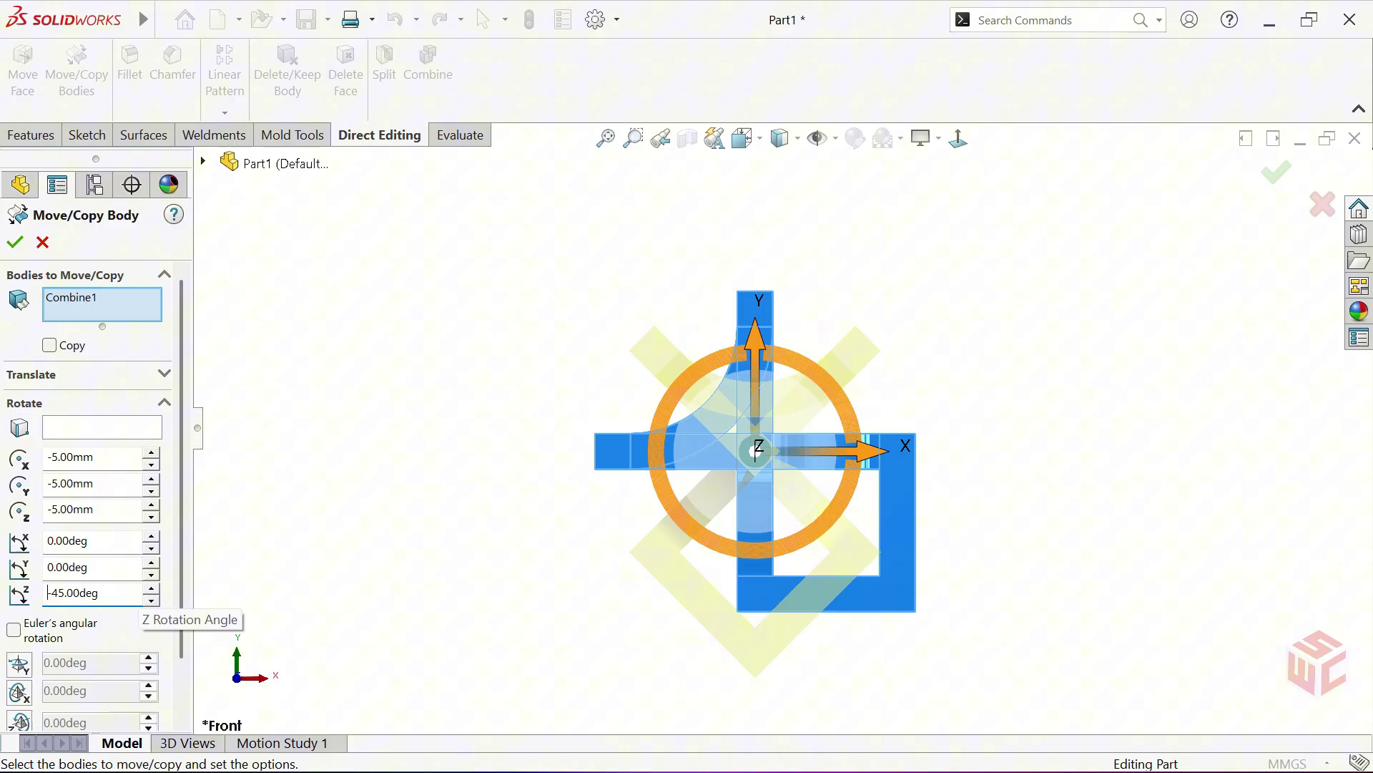
click(15, 243)
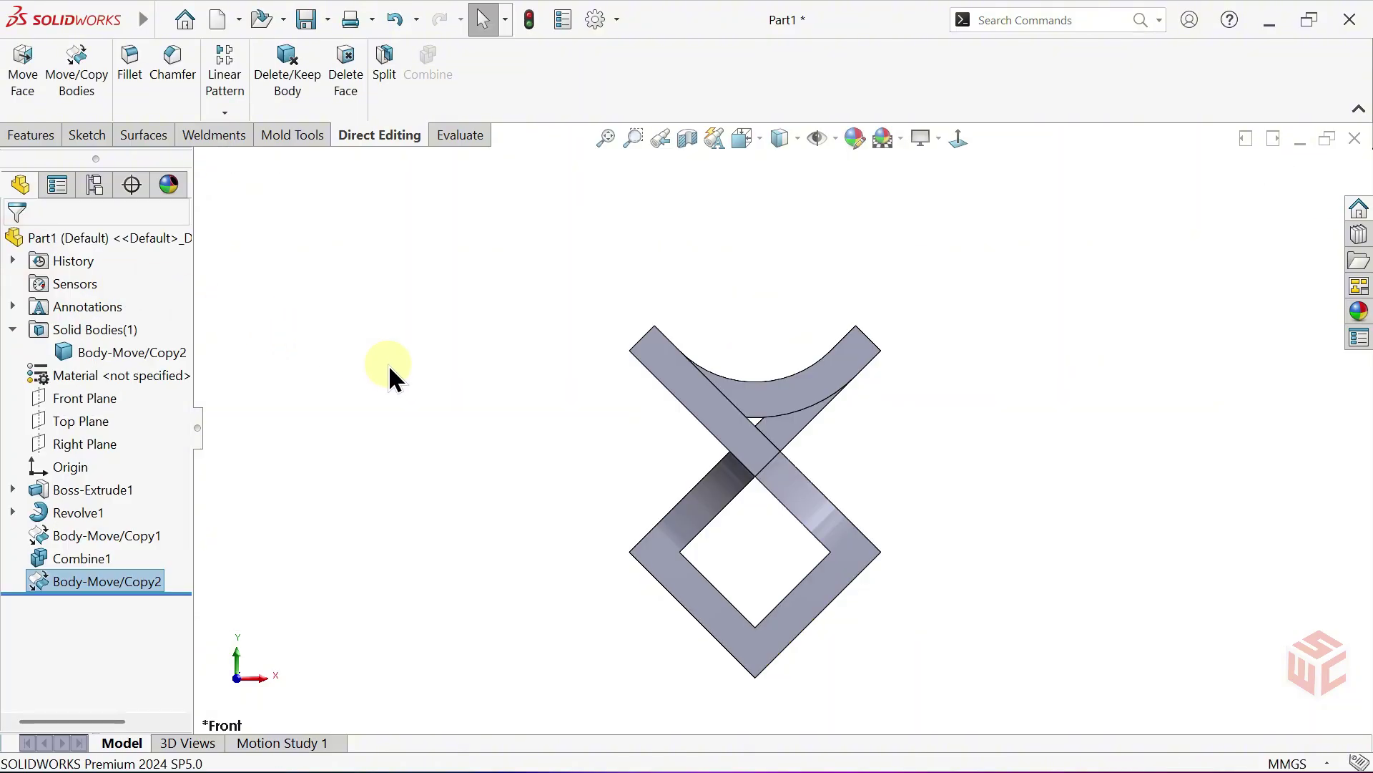
middle_drag(520, 421, 467, 449)
View the rotated part from the front, then turn it to tilted 3D orientations.
click(462, 451)
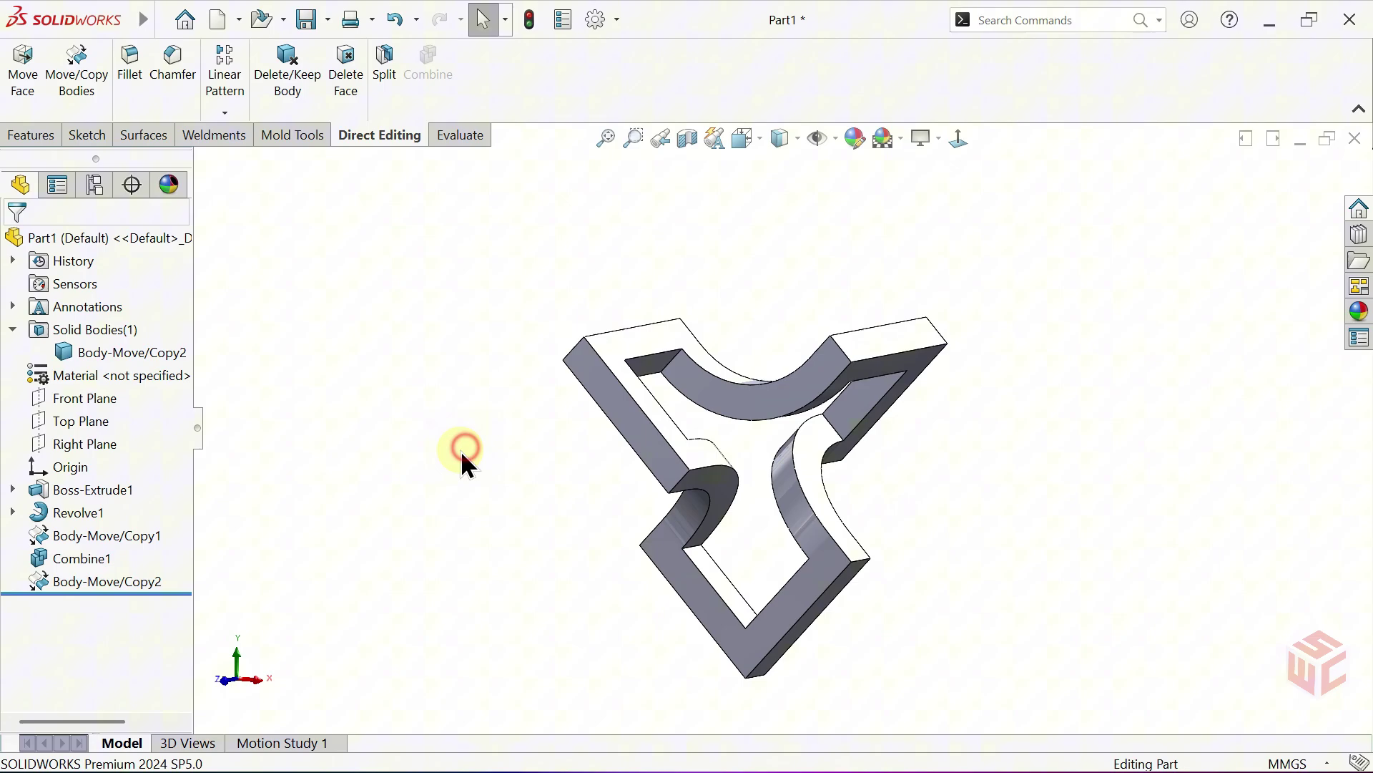
click(222, 680)
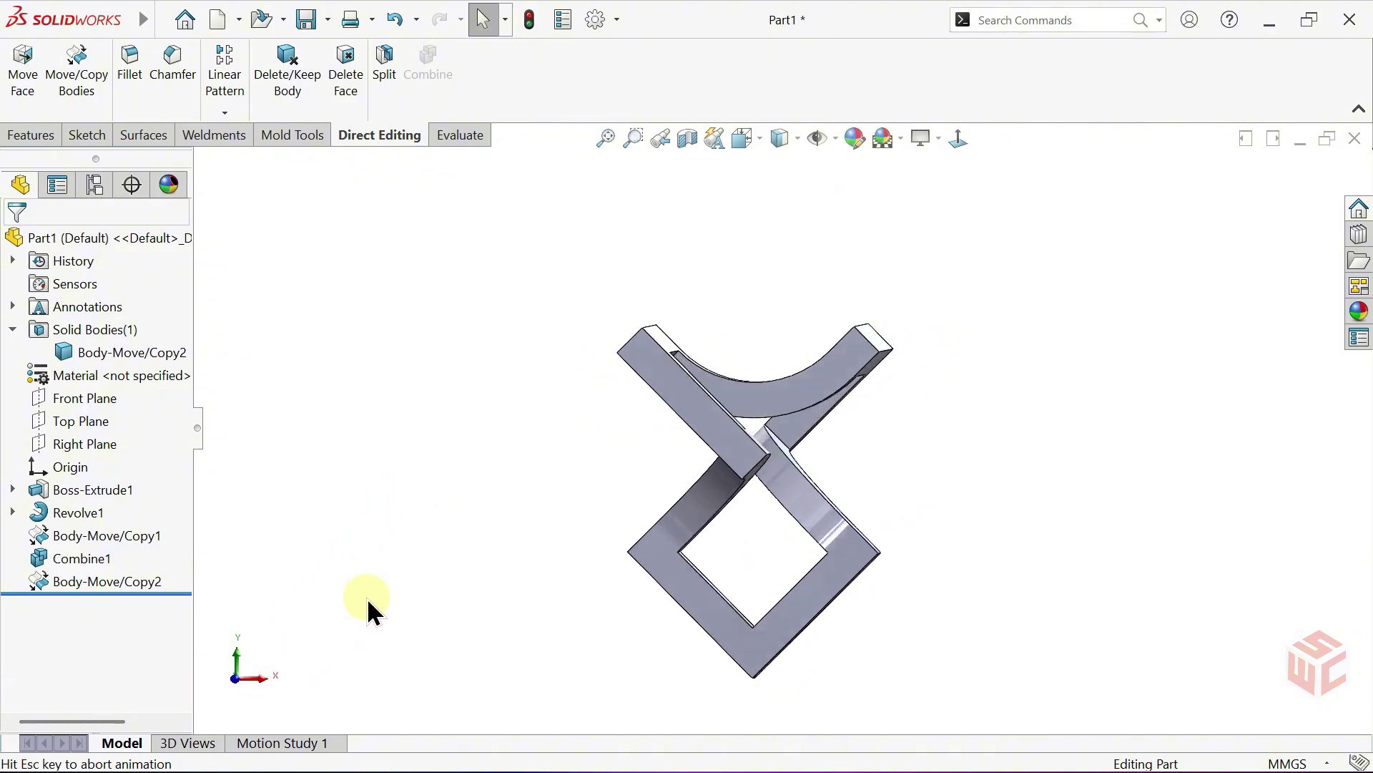
key(ctrl+shift+z)
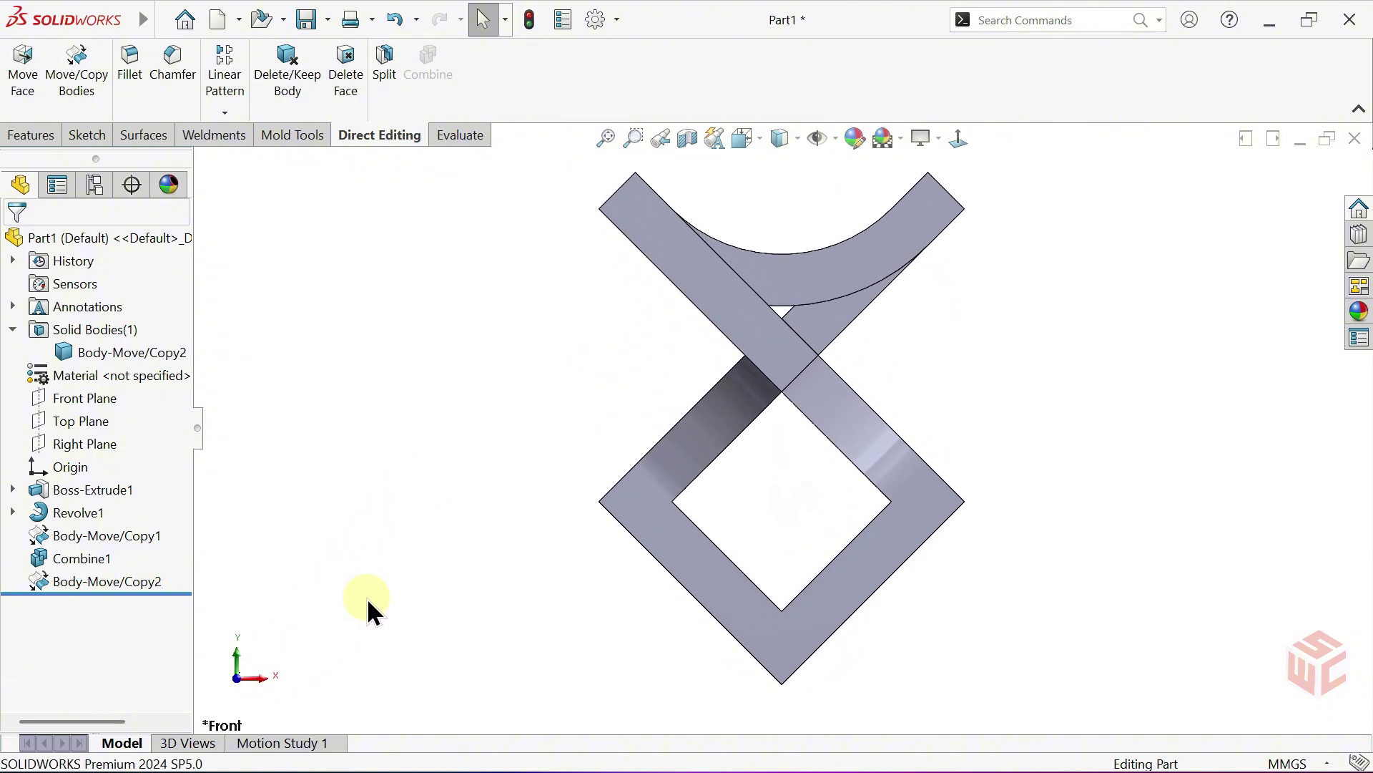
key(ctrl+shift+z)
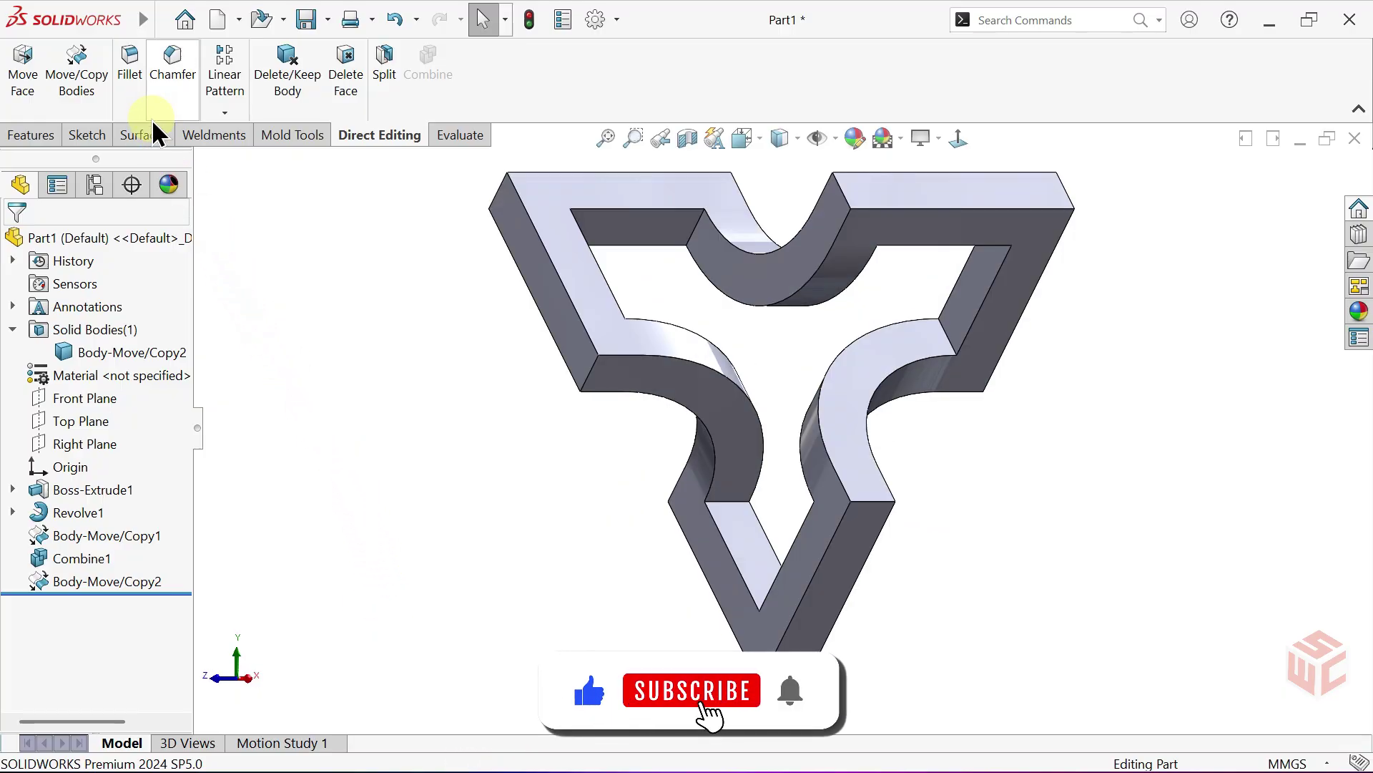
Start a 10mm fillet using the Curvature Continuous profile.
click(134, 97)
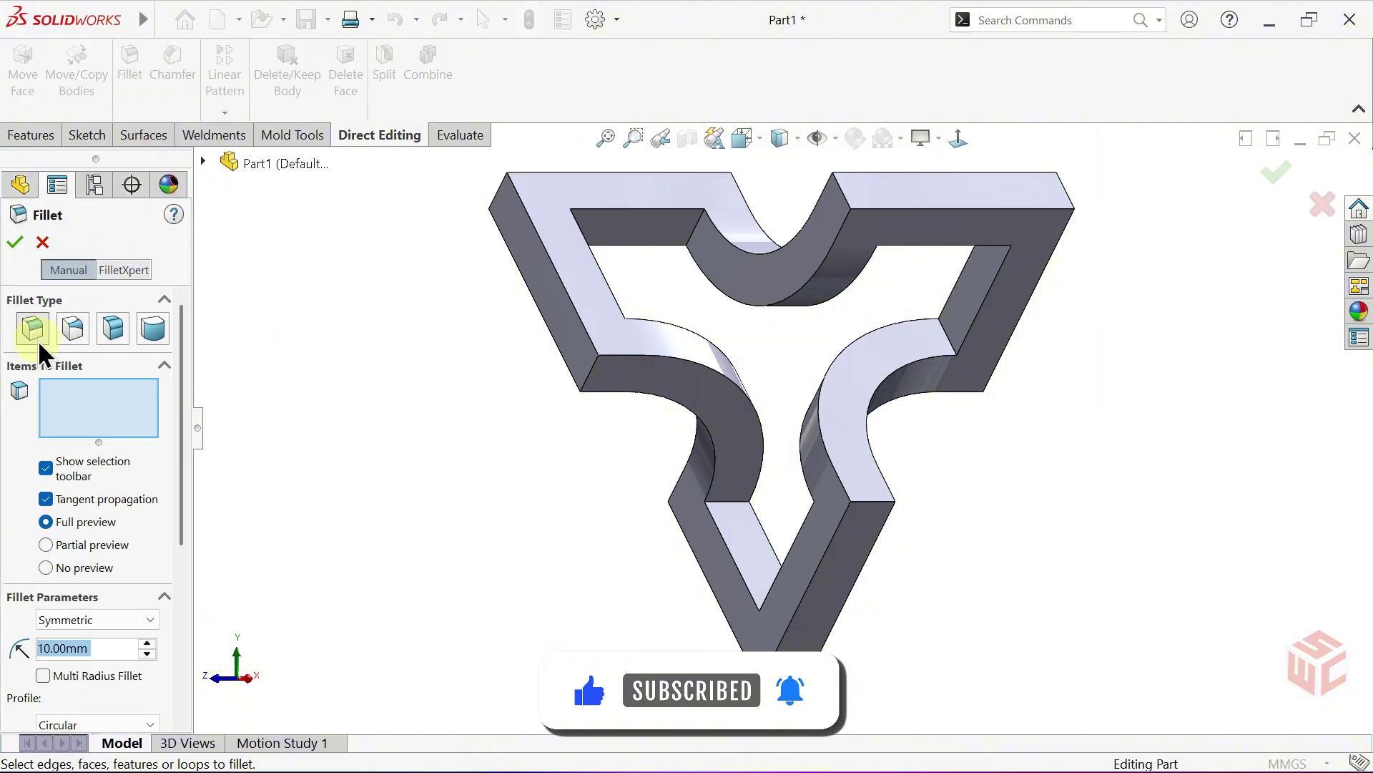
drag(177, 428, 185, 508)
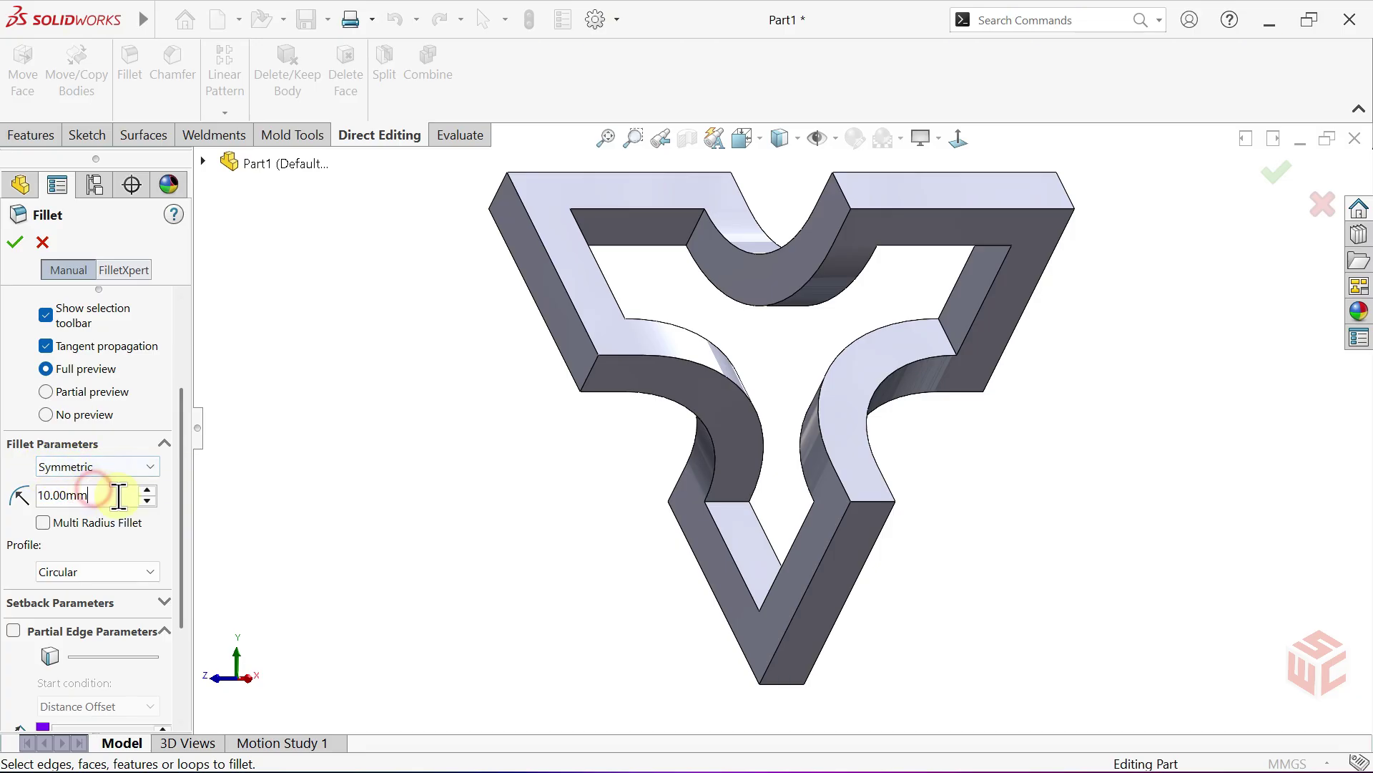
click(96, 569)
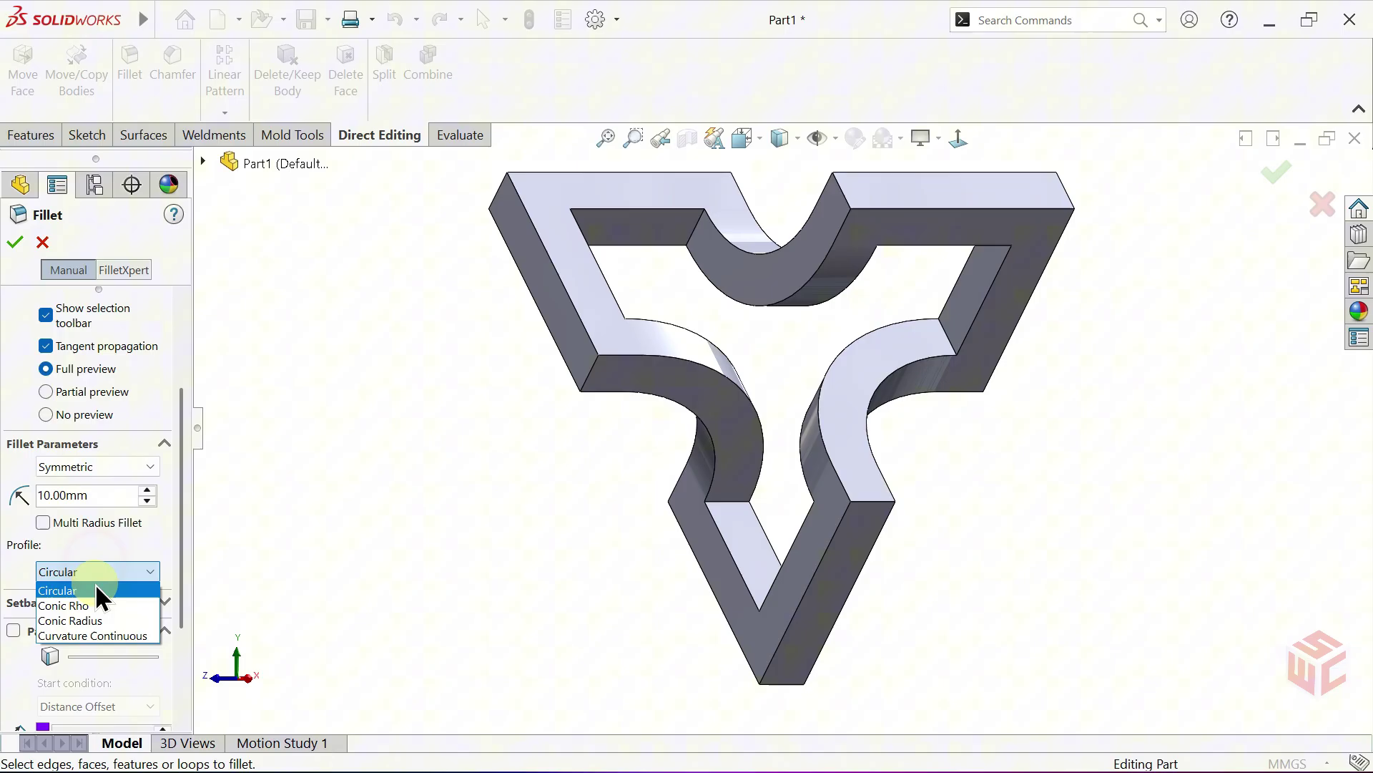
click(87, 636)
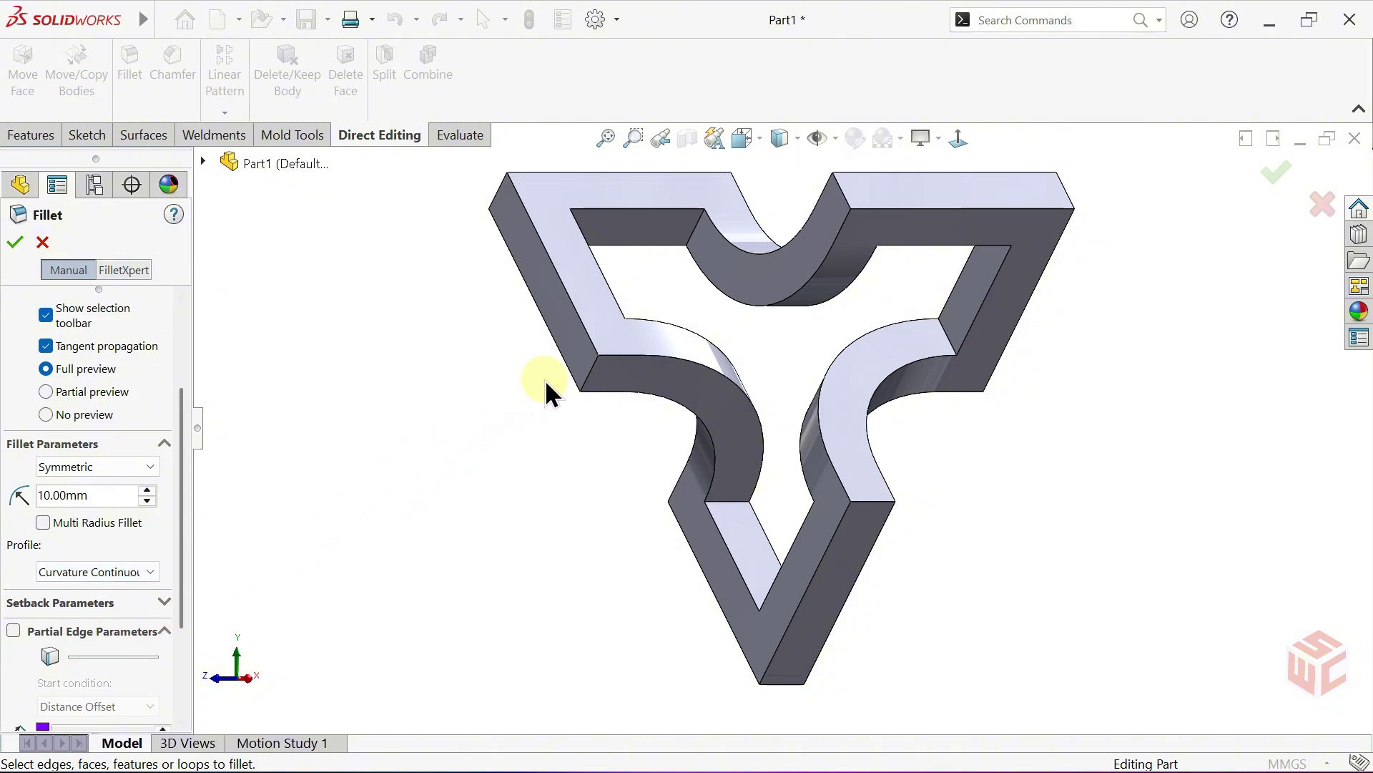
Select six inner curved edges of the frame and apply the fillet as Fillet1.
click(693, 230)
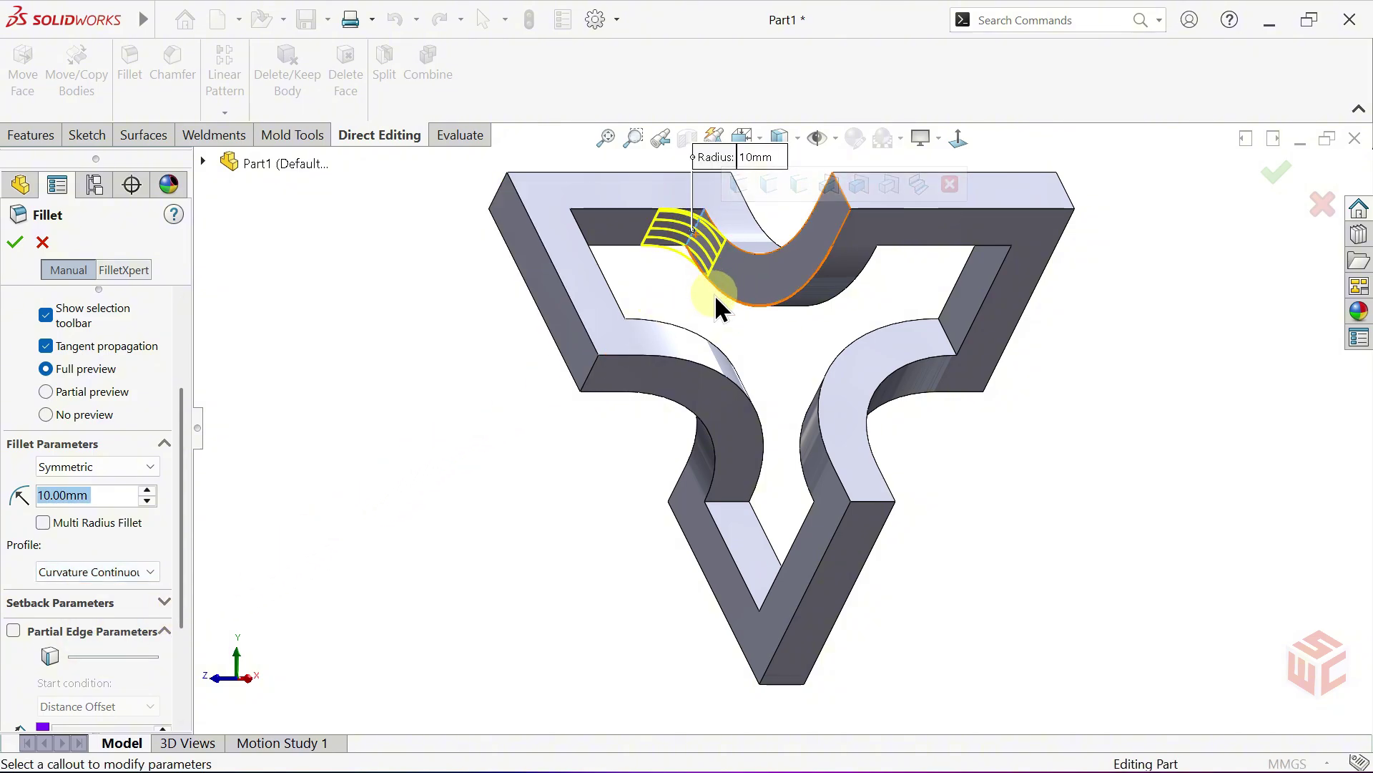
click(735, 501)
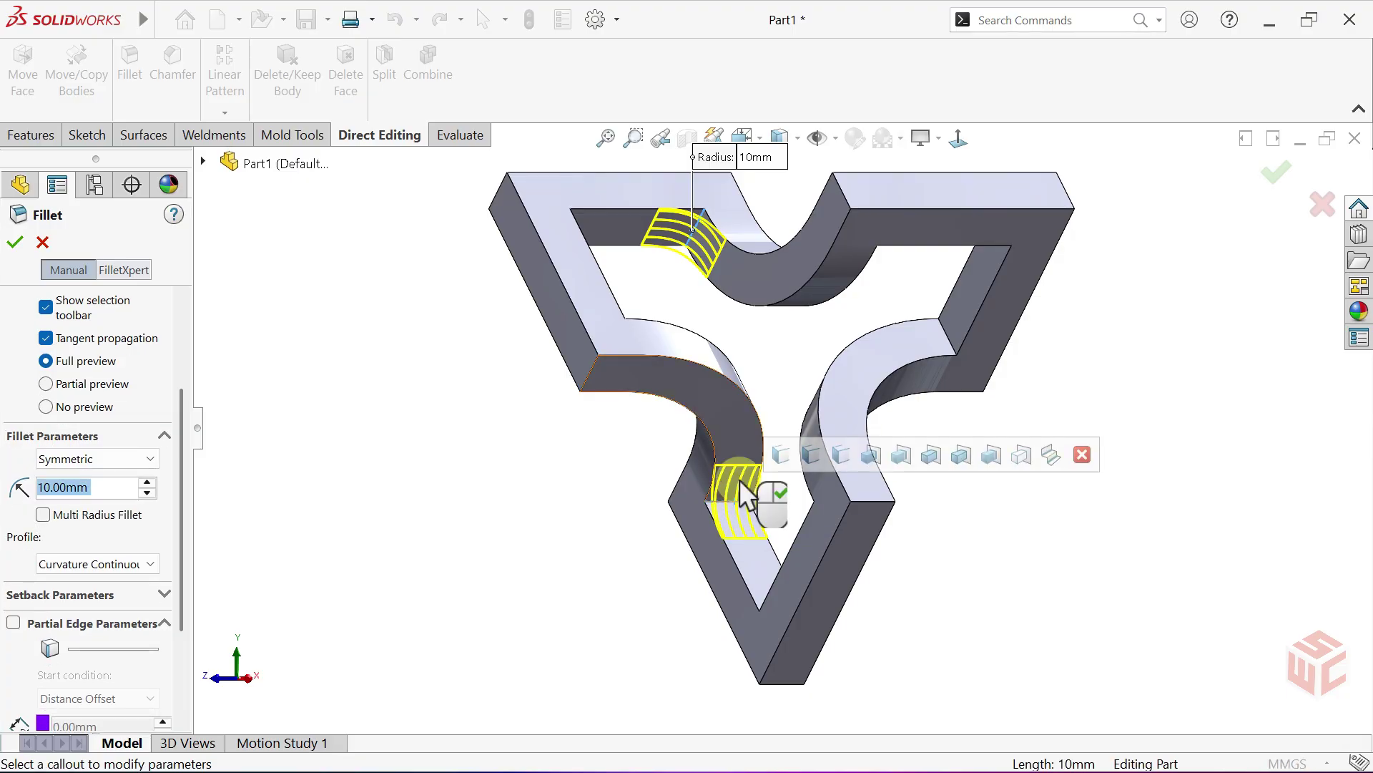
click(947, 336)
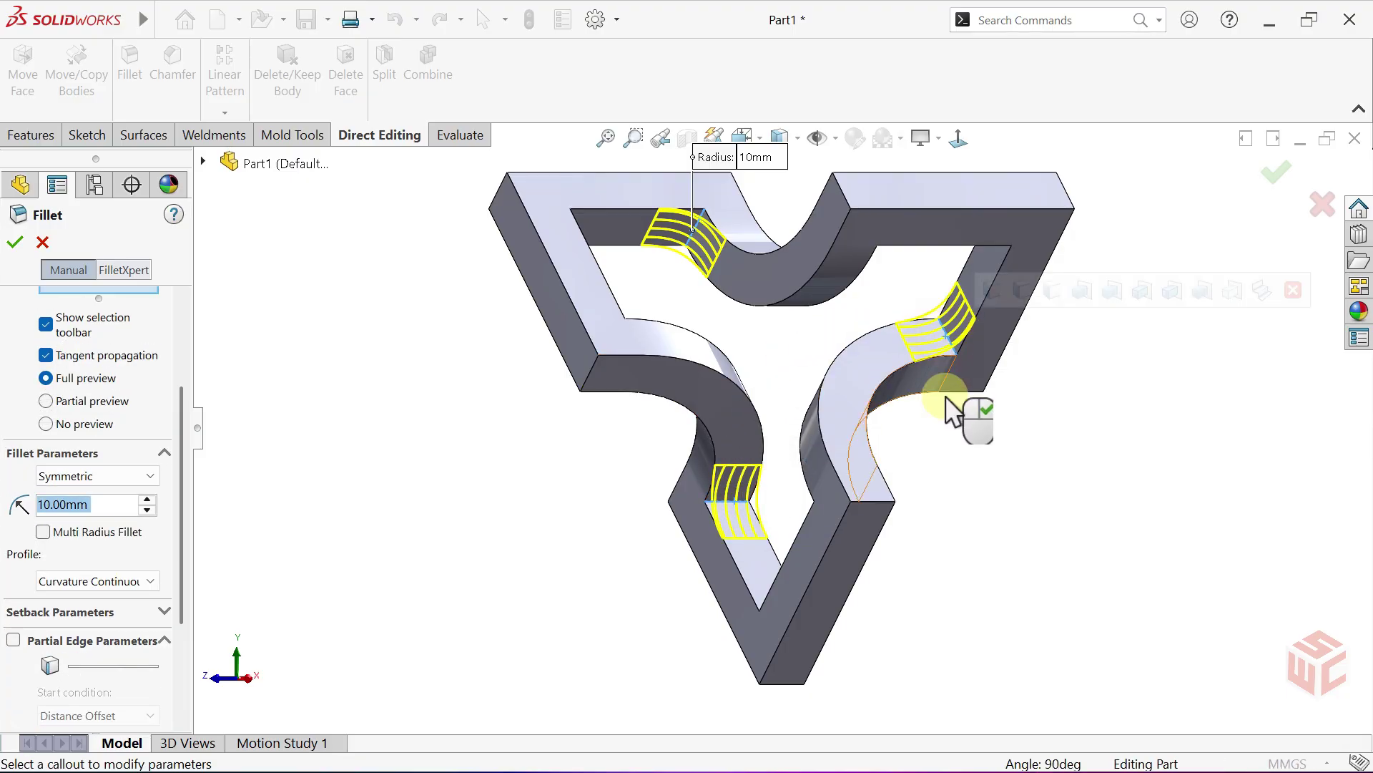
middle_drag(960, 431, 676, 447)
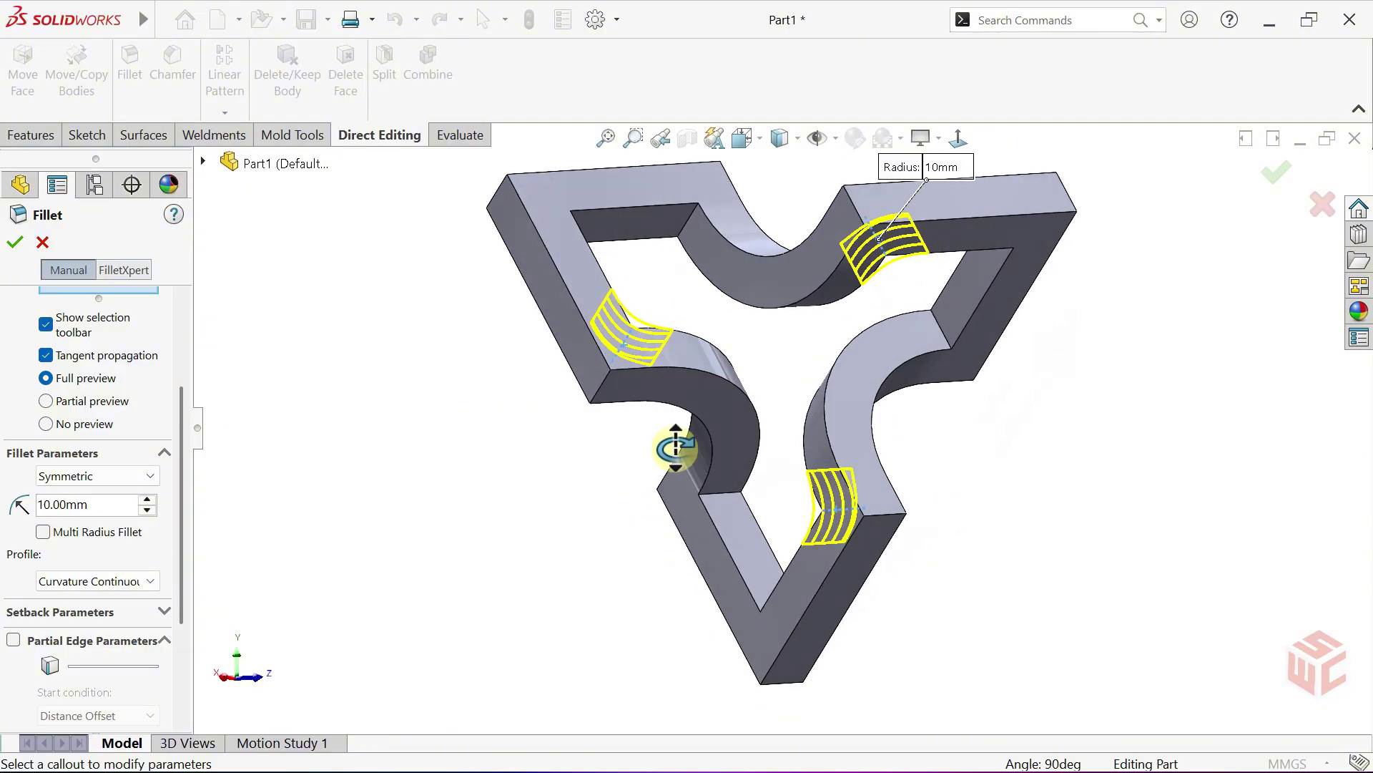
click(689, 224)
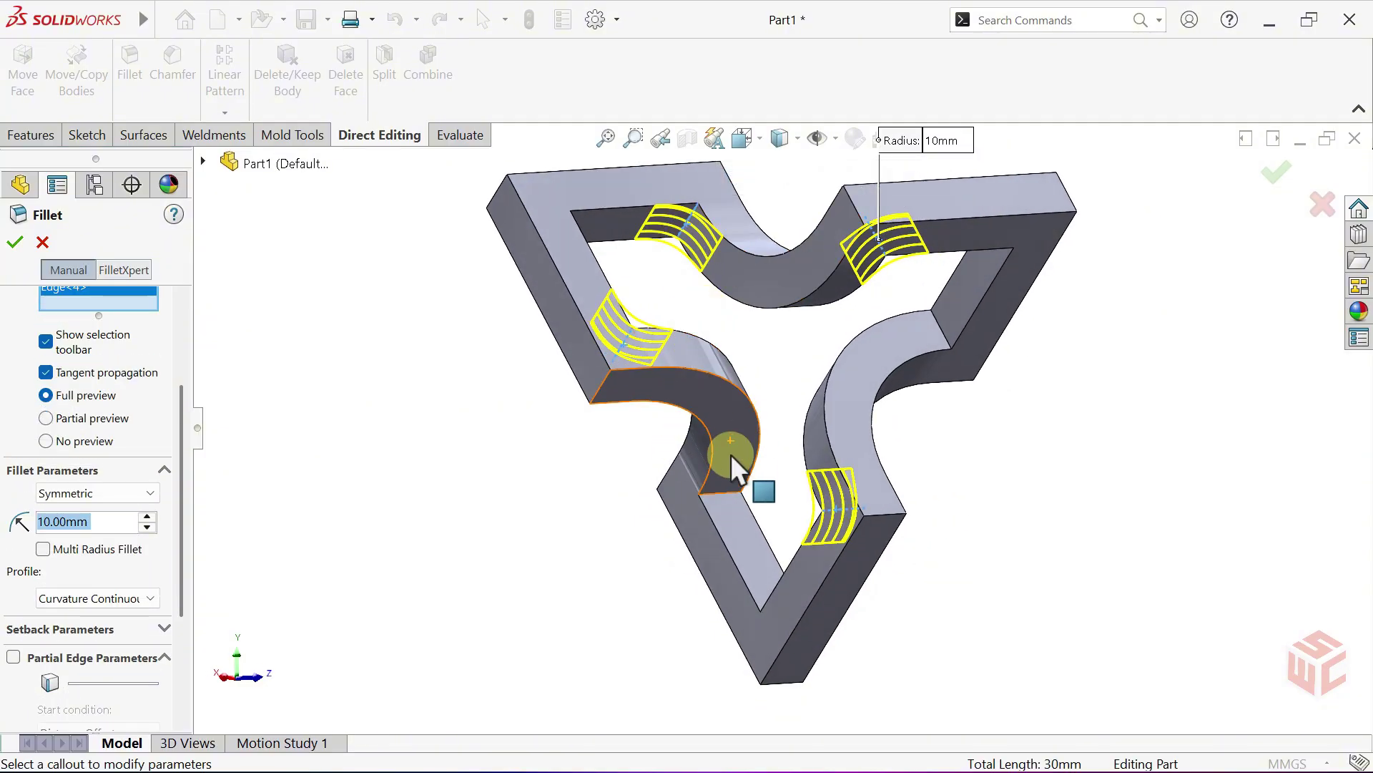
click(722, 491)
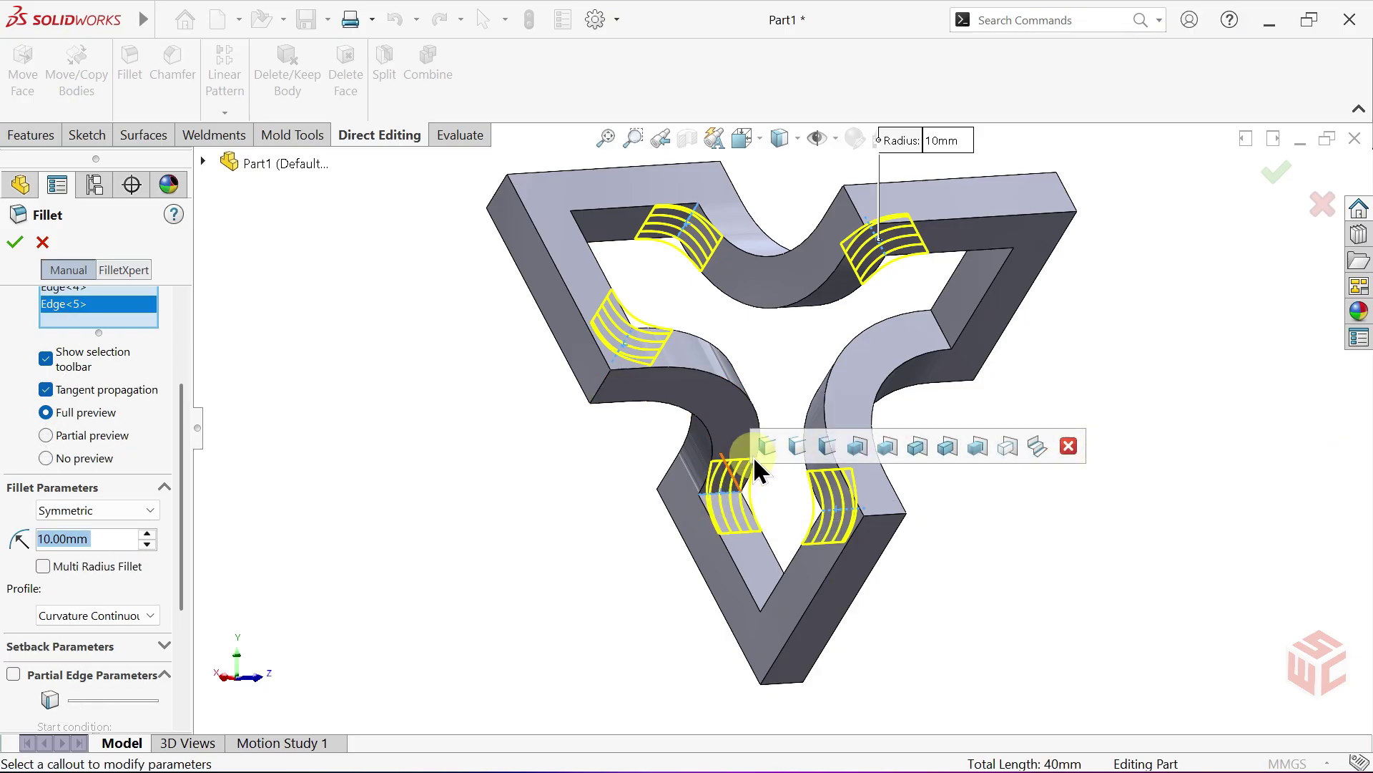
click(941, 329)
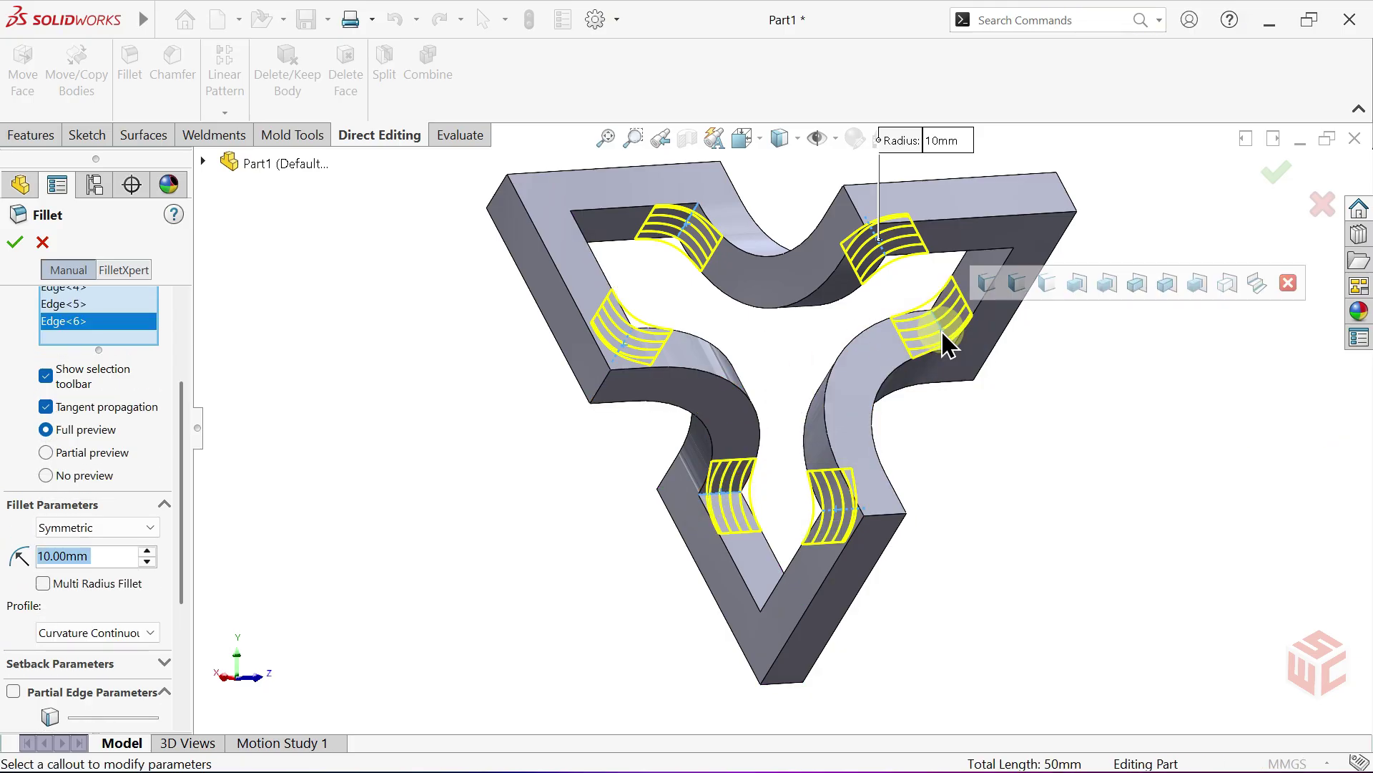
click(15, 243)
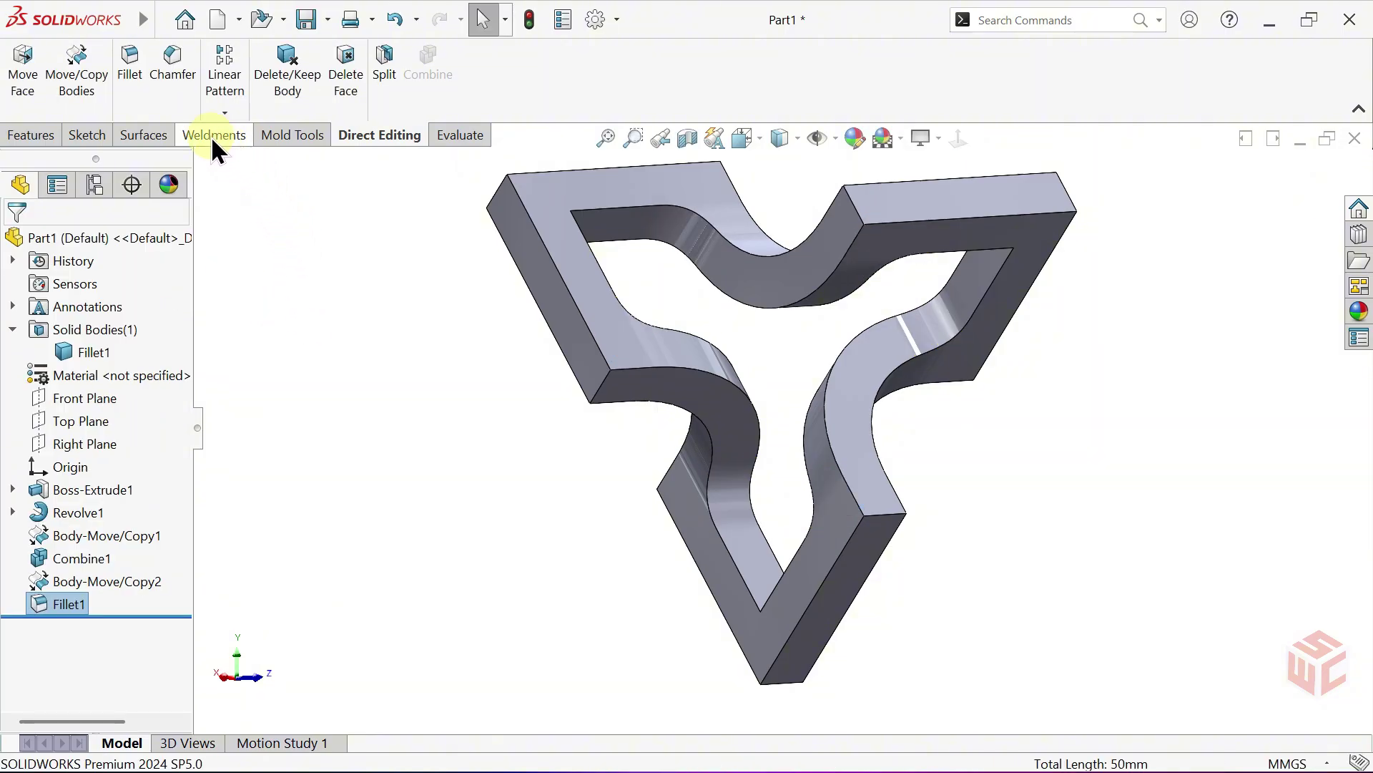
Round six more frame edges with a 20mm fillet, creating Fillet2.
click(128, 92)
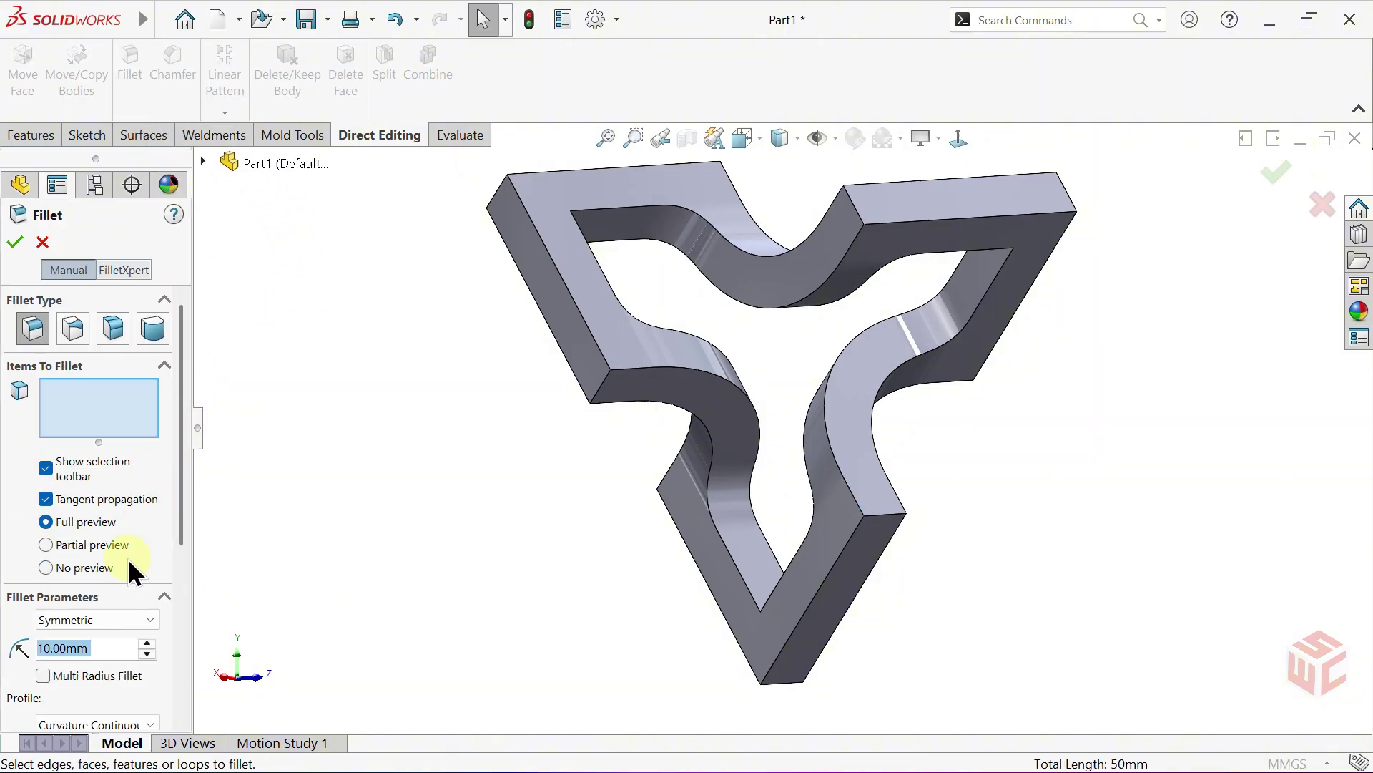
text(20)
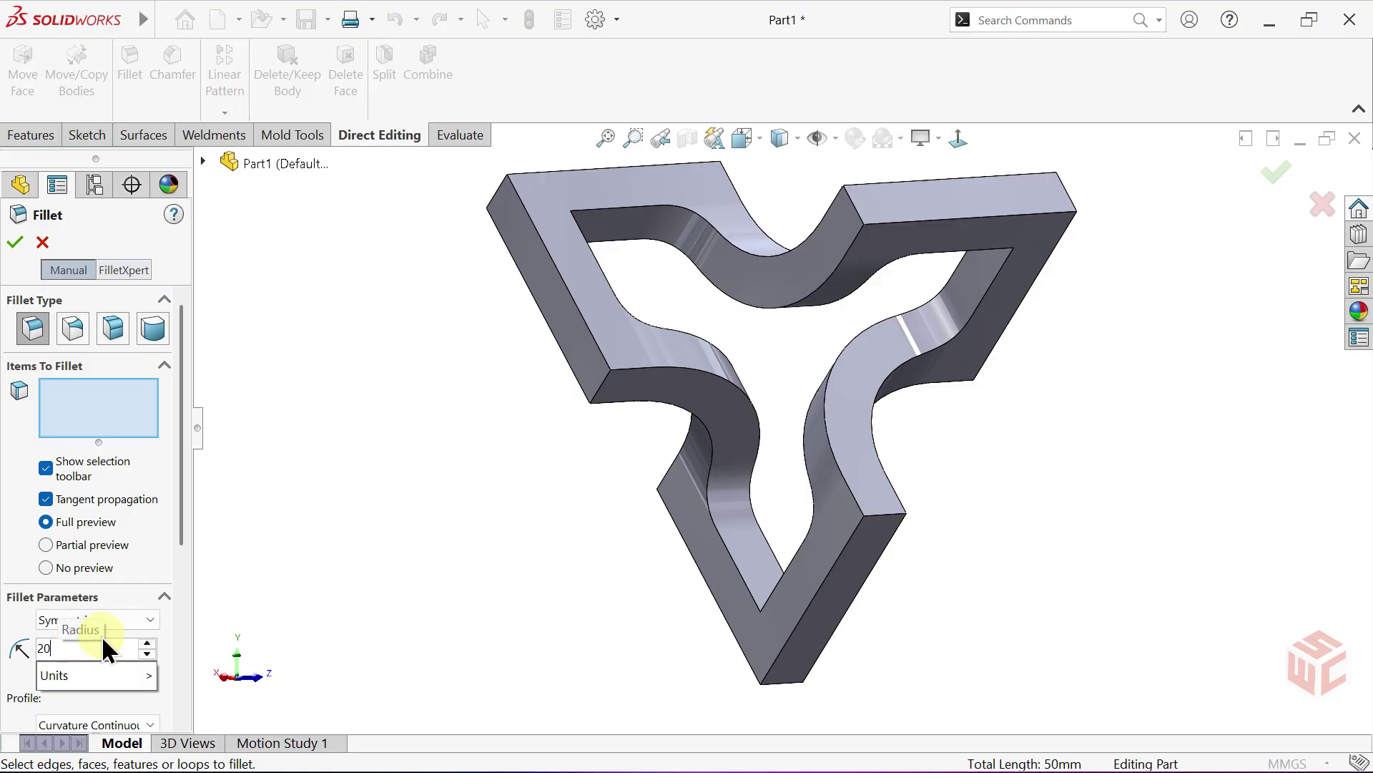
key(Return)
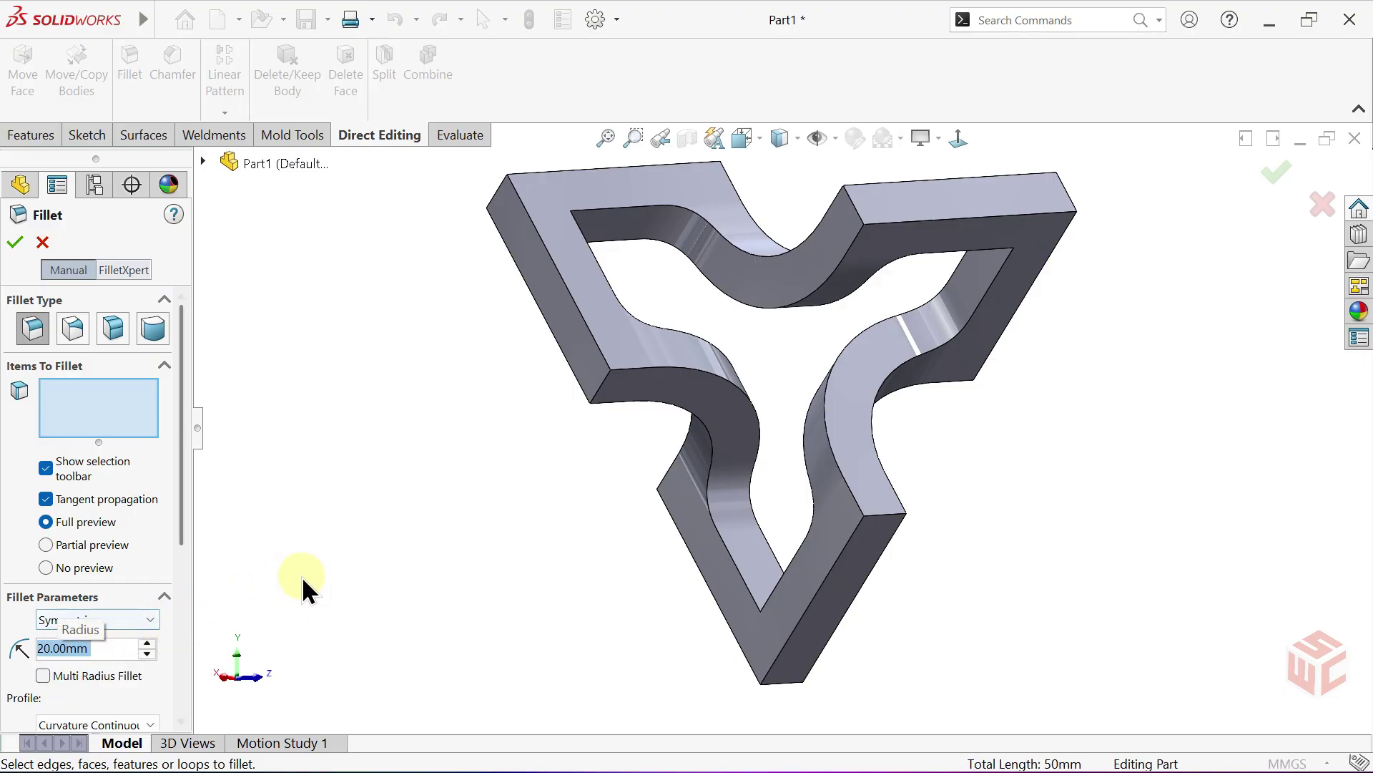
click(600, 388)
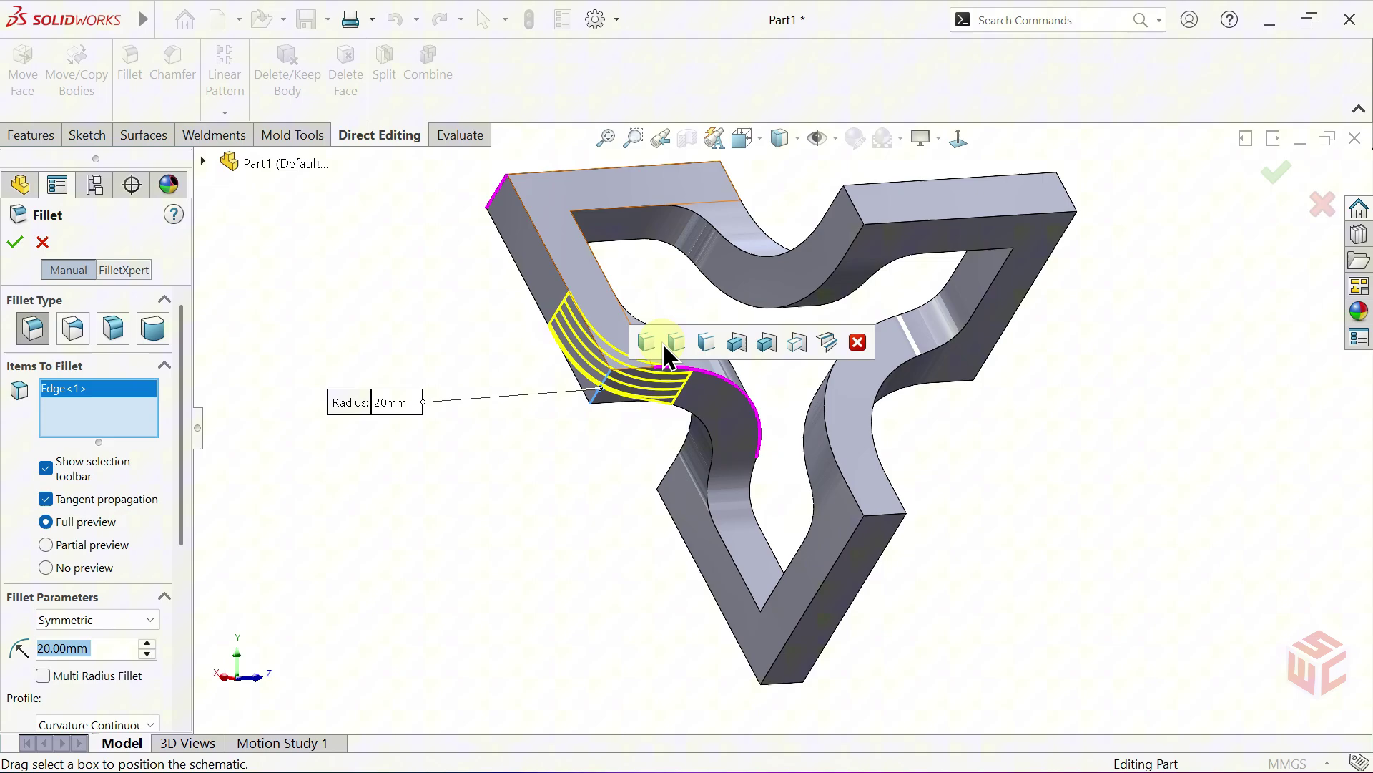
click(858, 215)
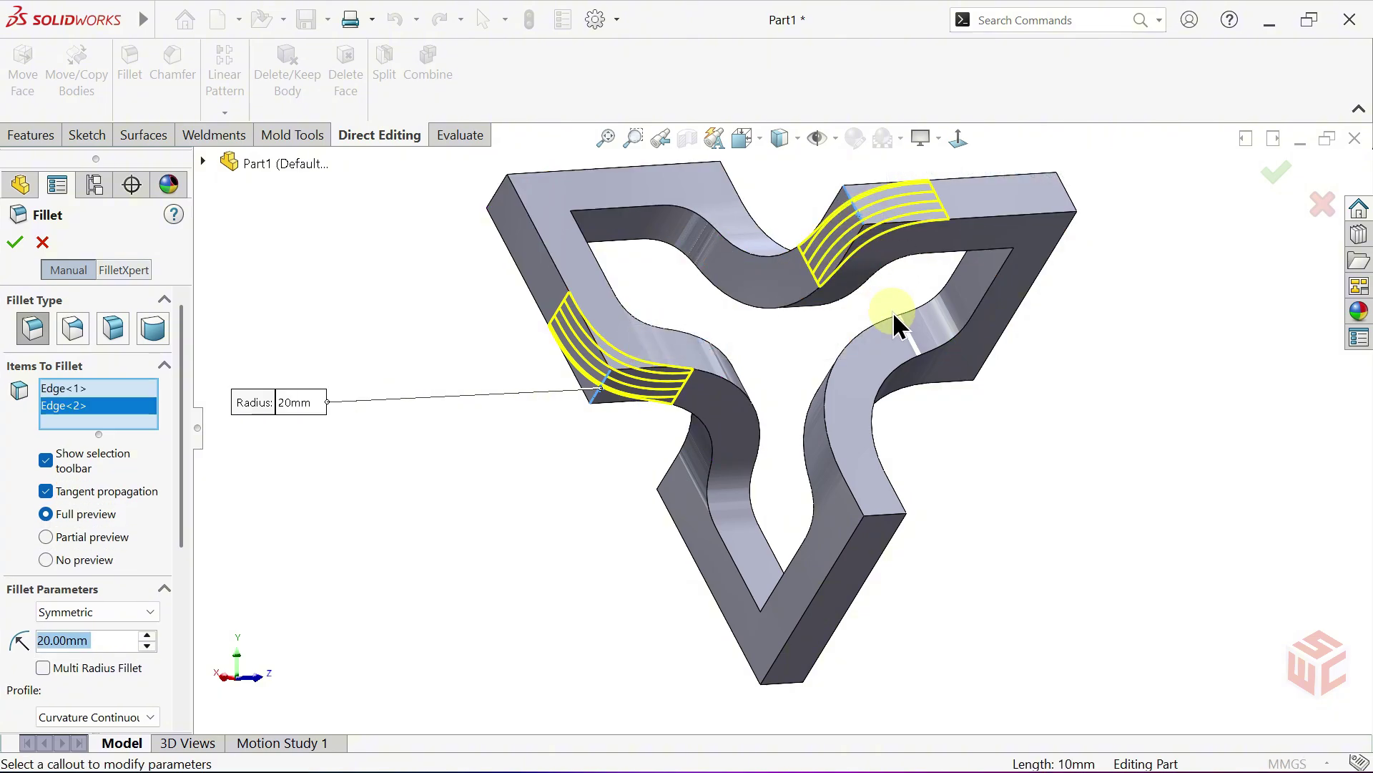
click(890, 513)
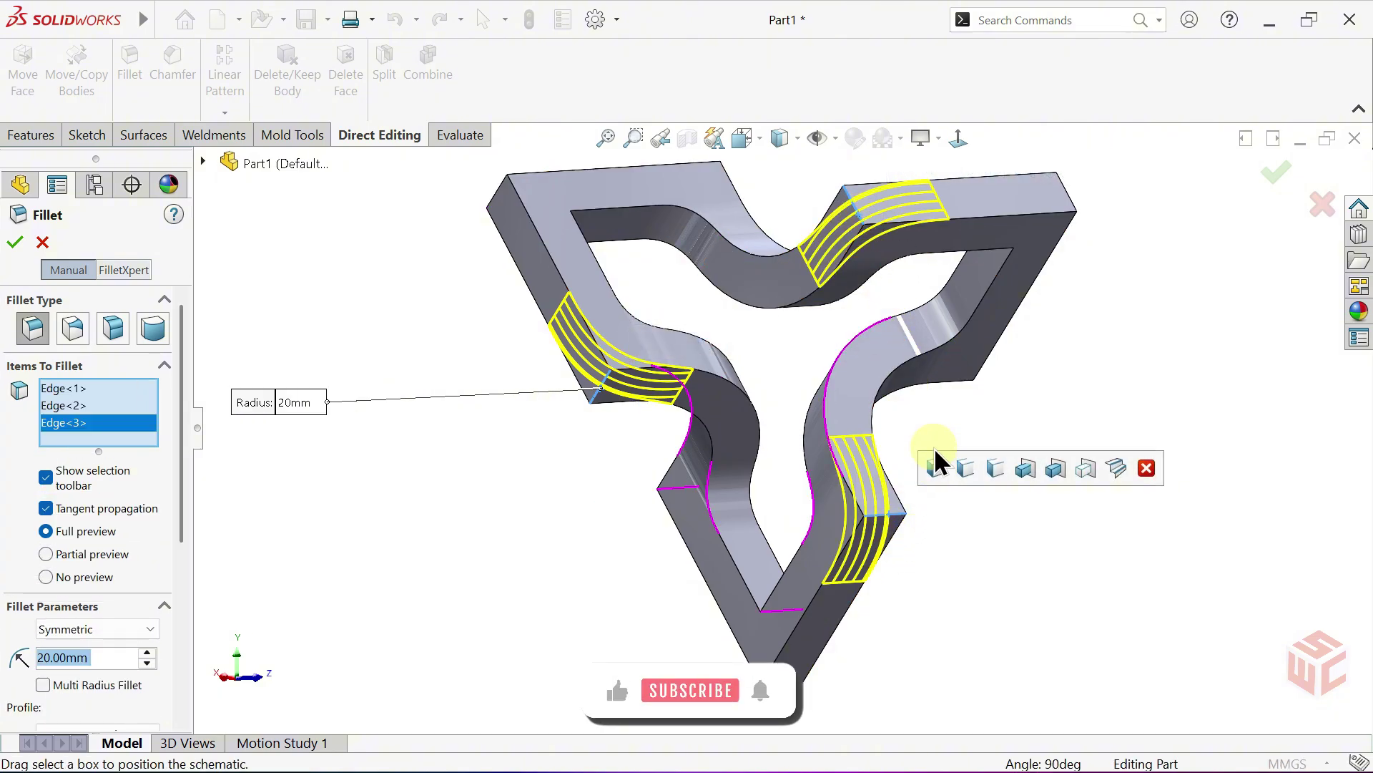
middle_drag(935, 447, 626, 456)
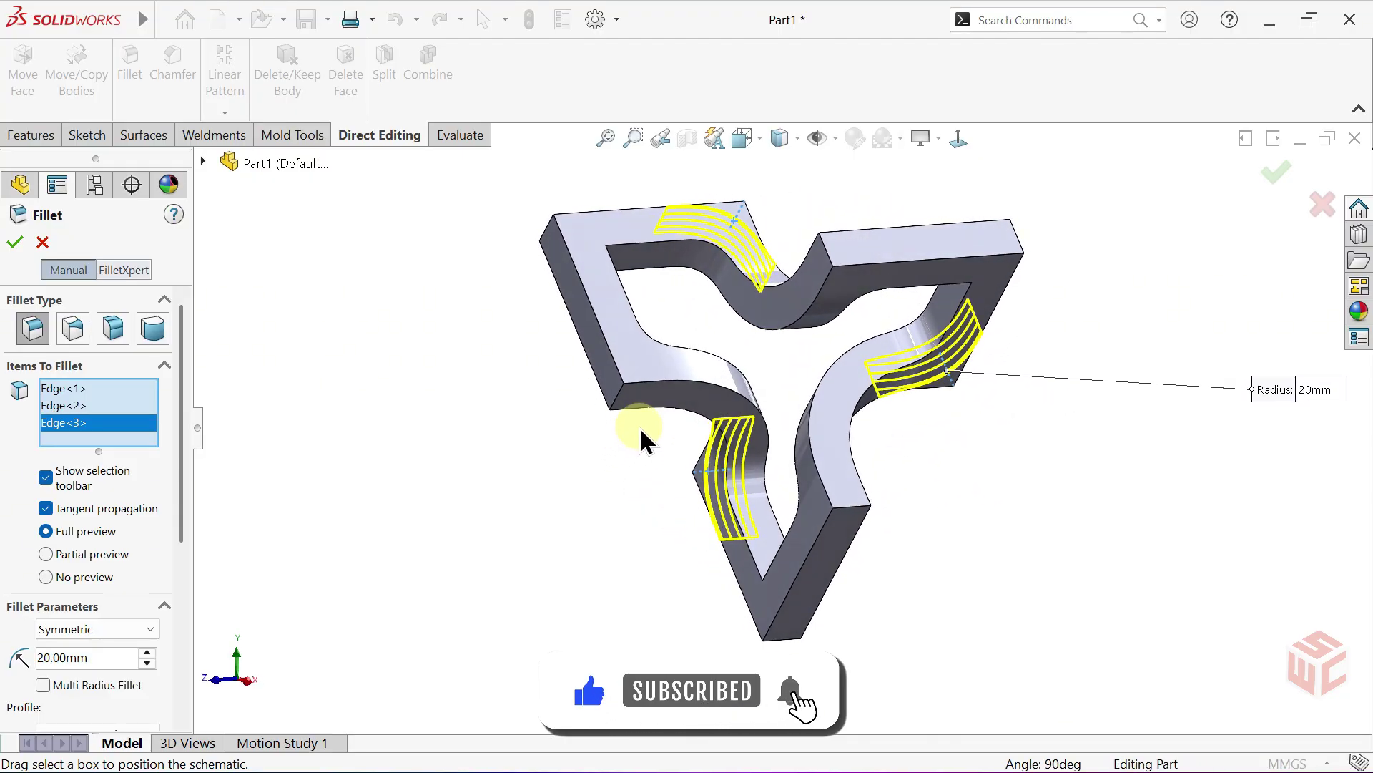
scroll(639, 426, down, 2)
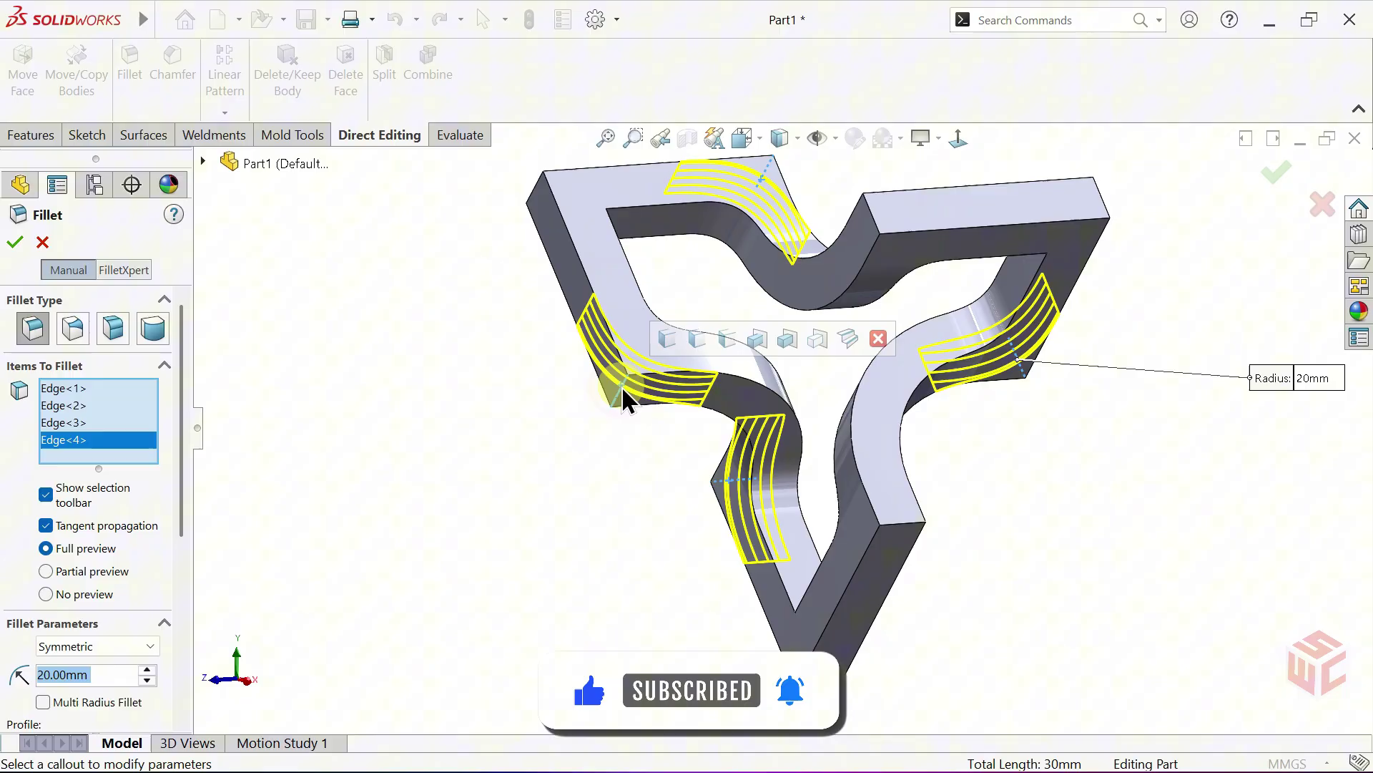
click(907, 525)
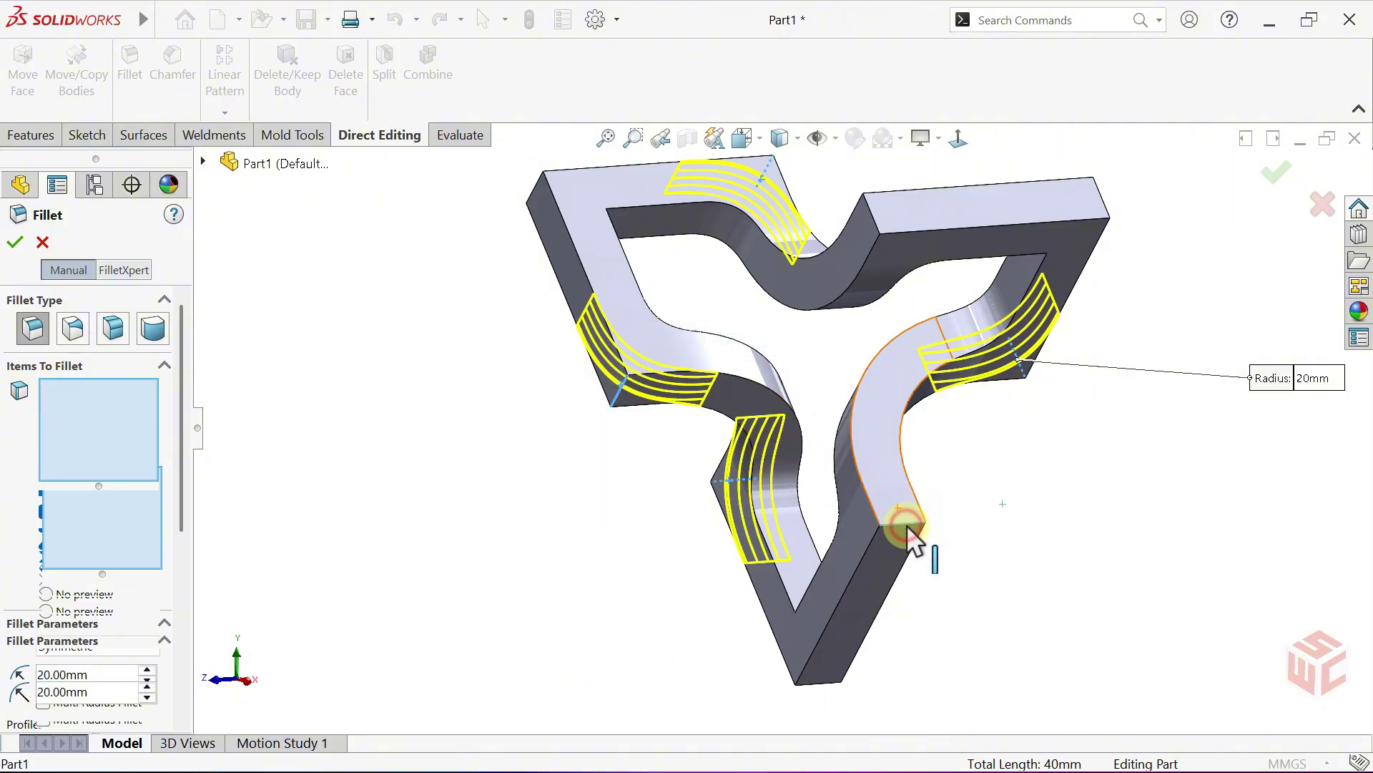
click(876, 228)
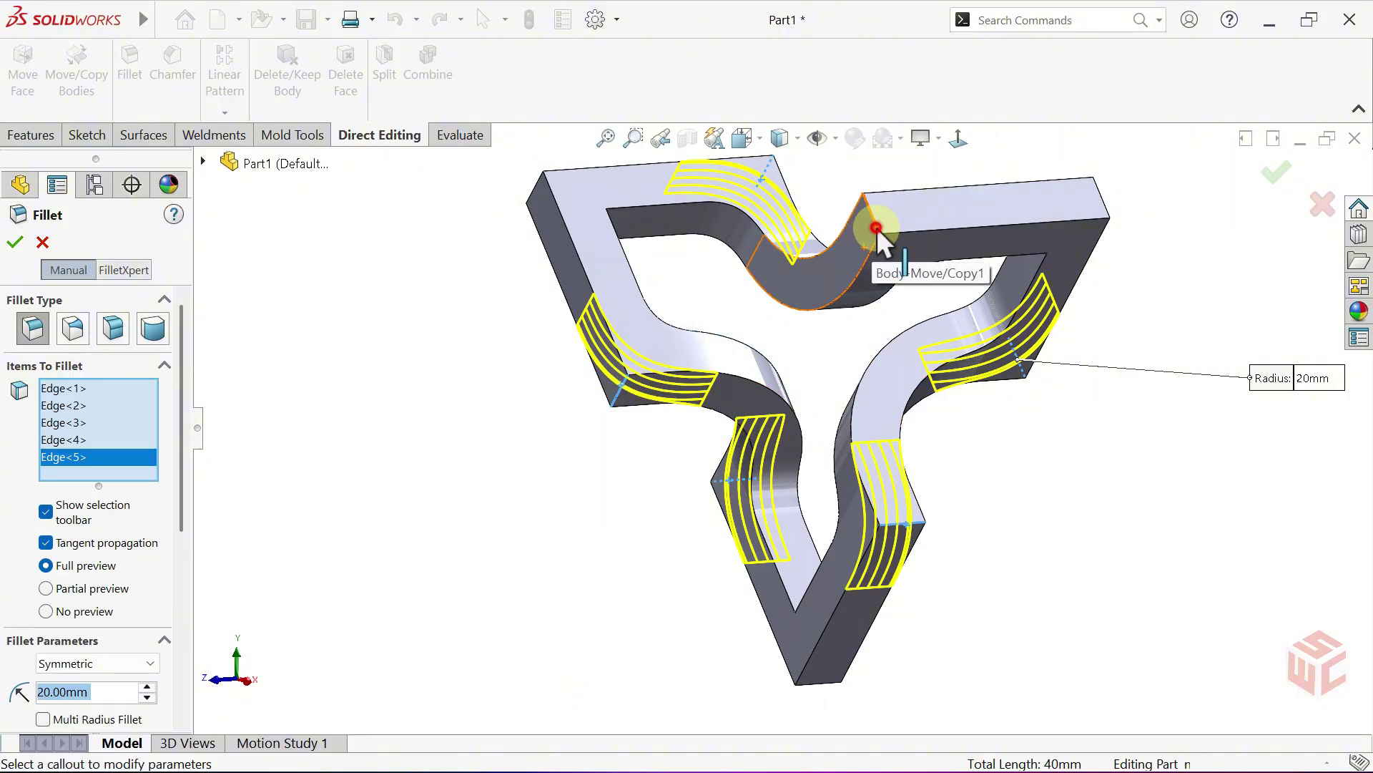
click(15, 241)
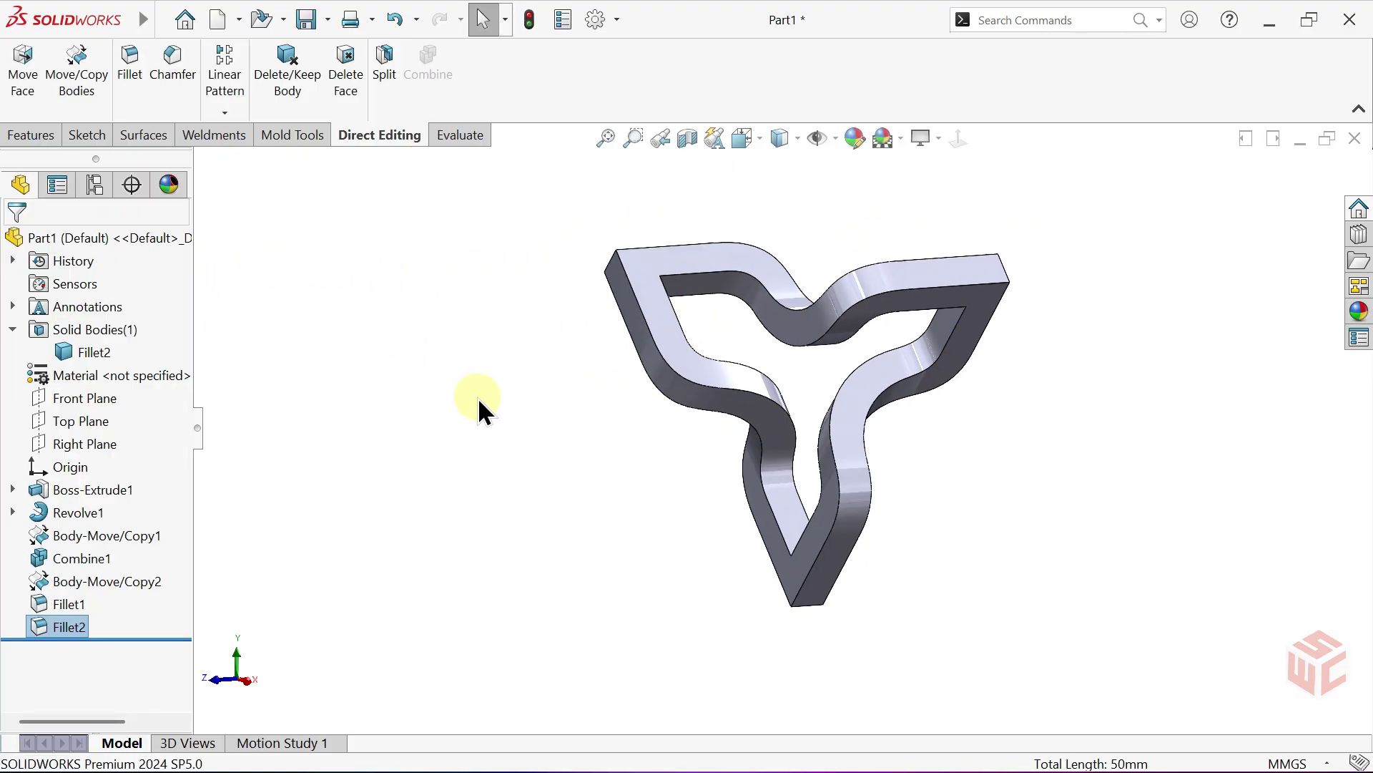
middle_drag(495, 400, 522, 422)
key(ctrl+7)
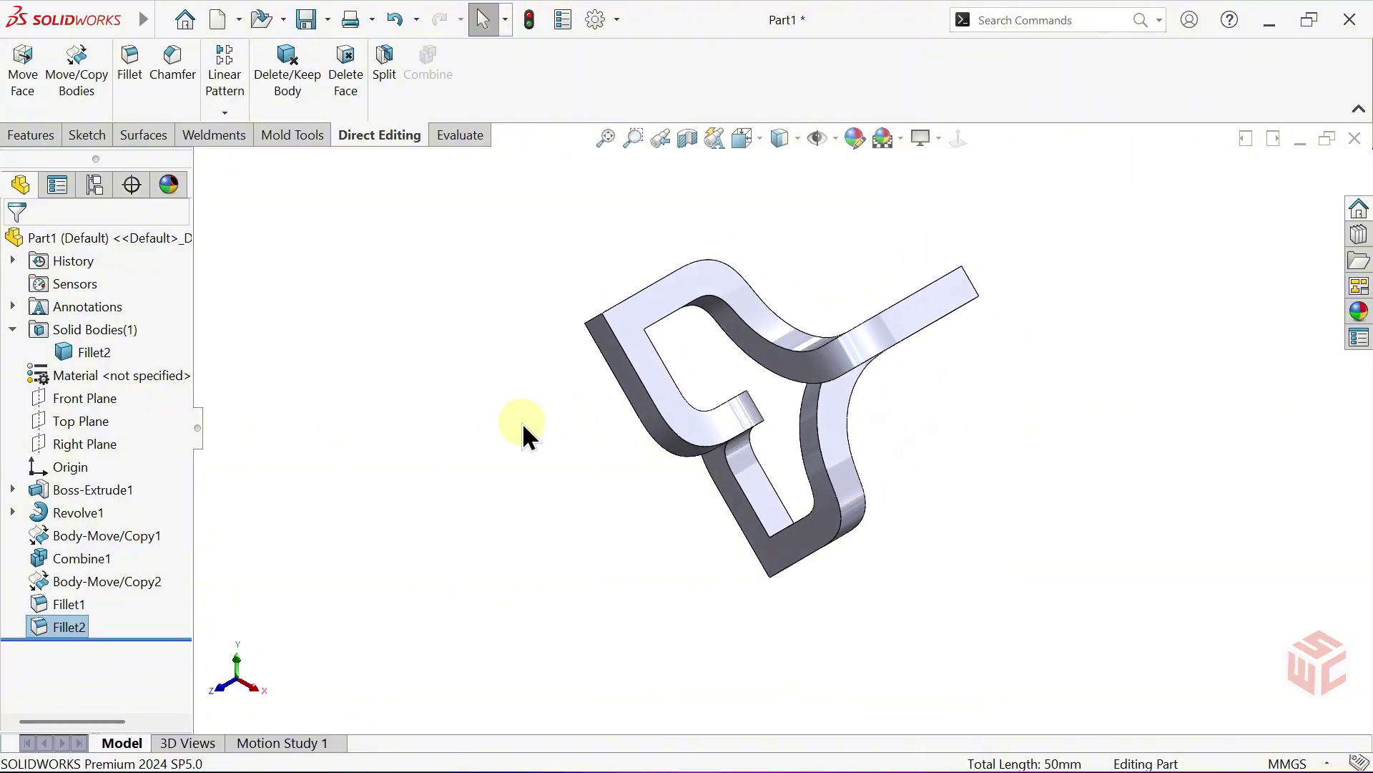
Open a sketch on the Top Plane, viewed normal with hidden lines visible.
click(79, 423)
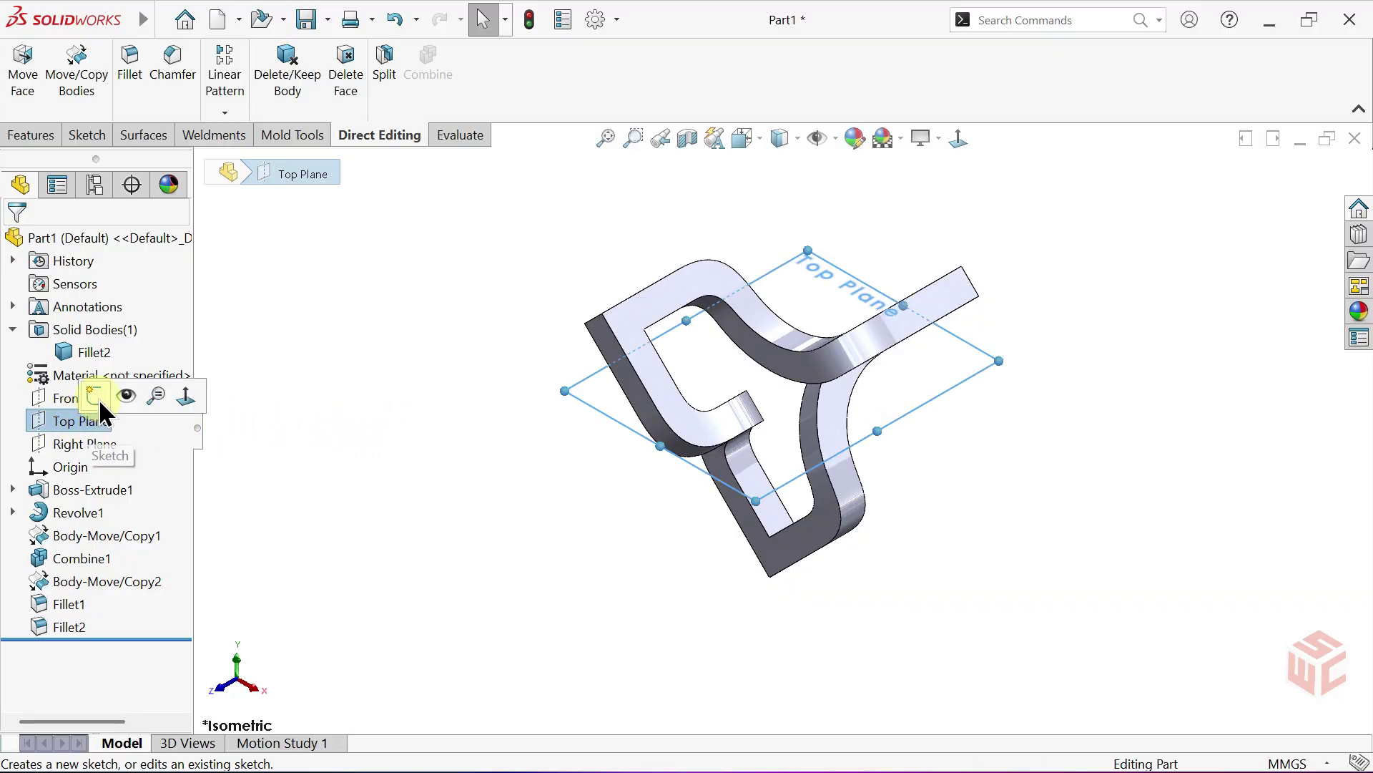
click(98, 397)
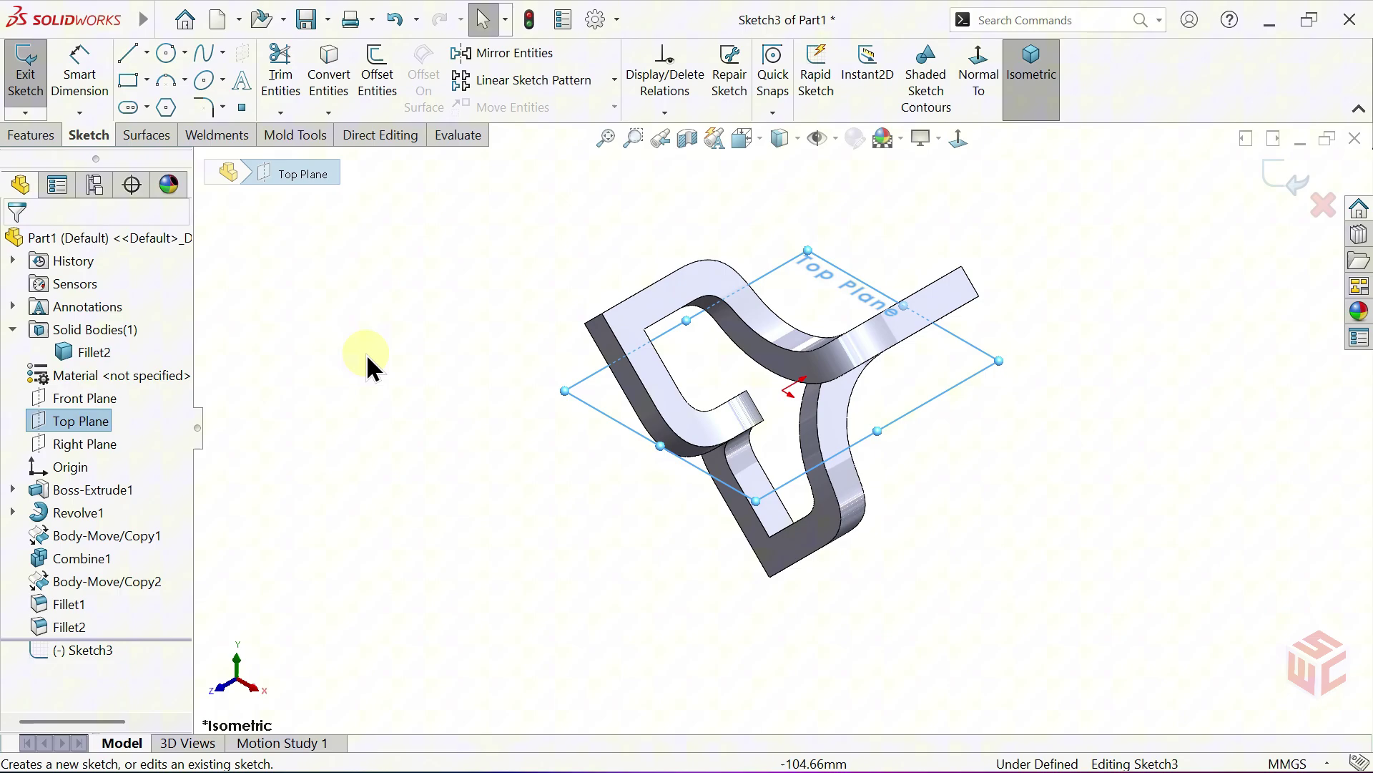
click(957, 143)
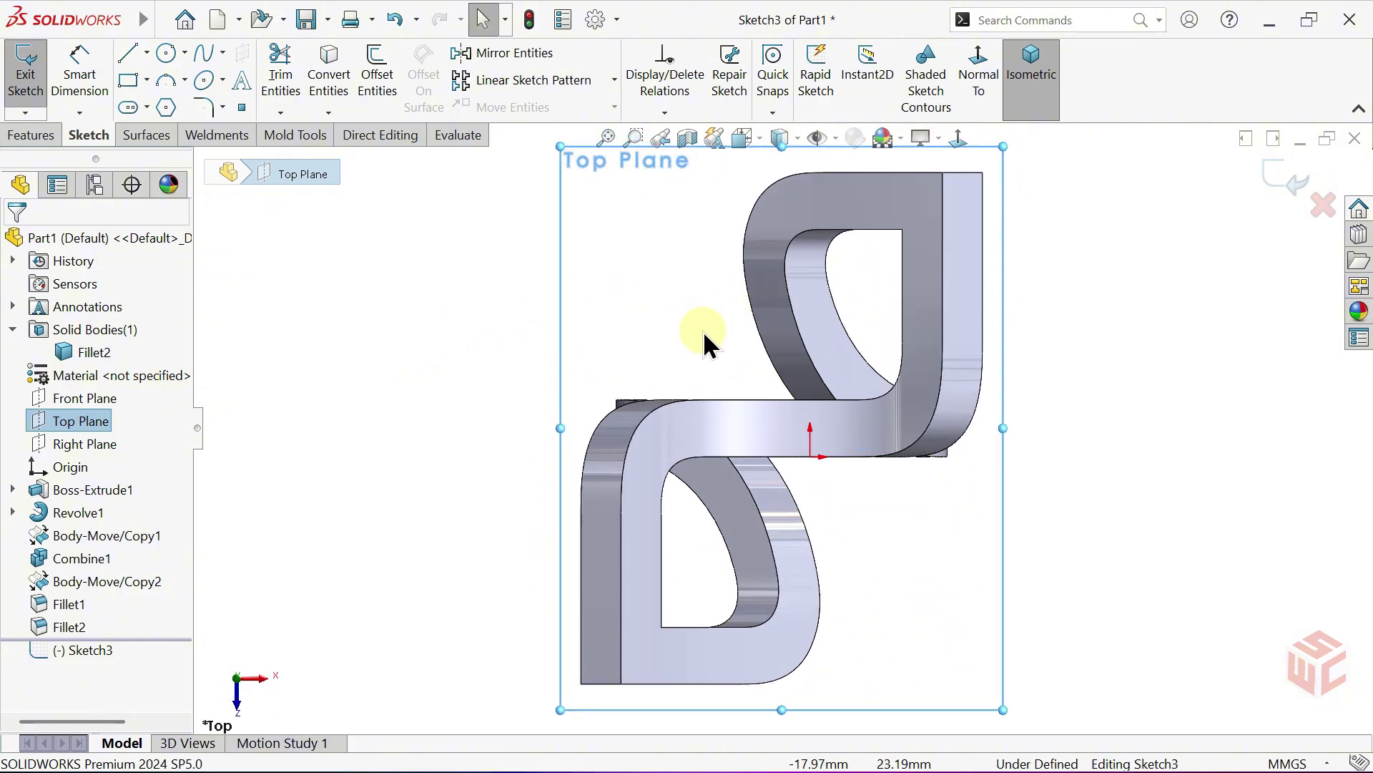
click(796, 140)
click(781, 251)
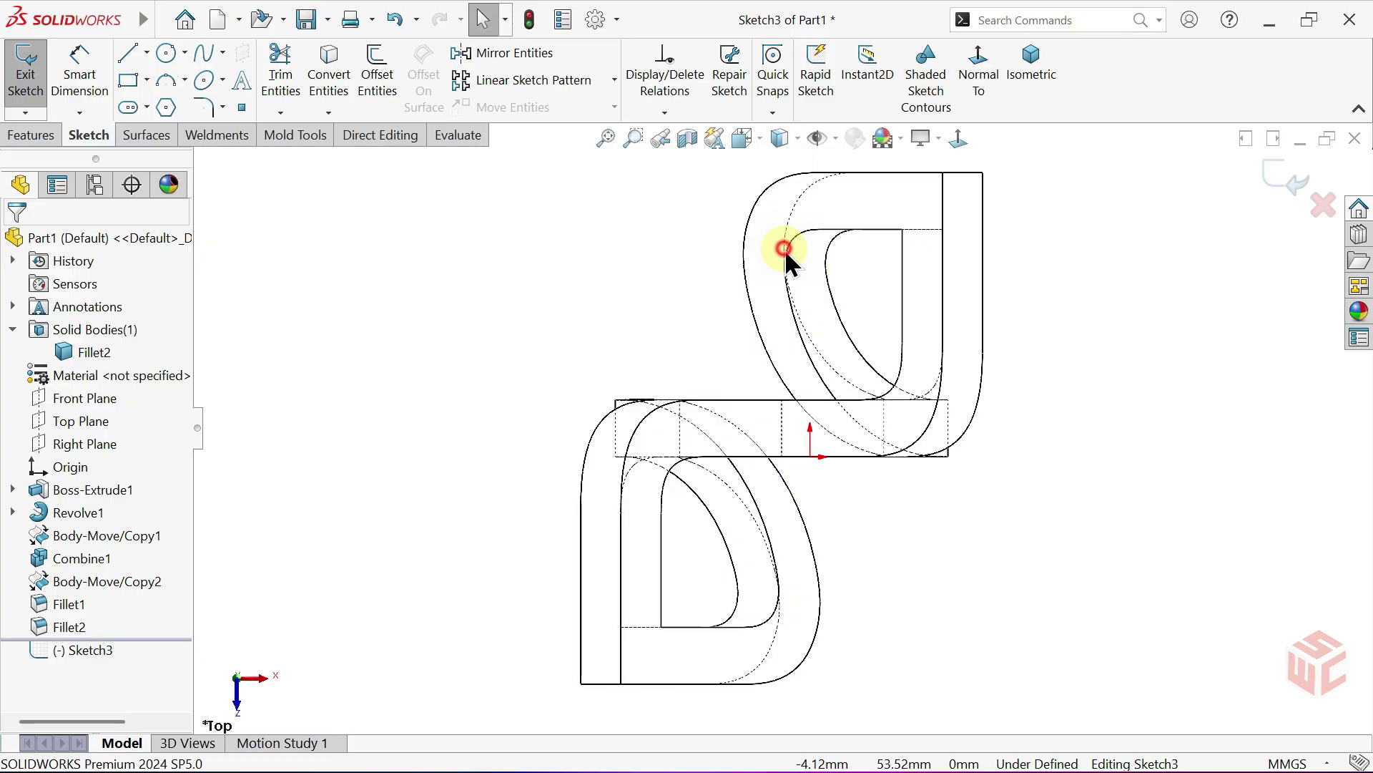
scroll(768, 379, down, 2)
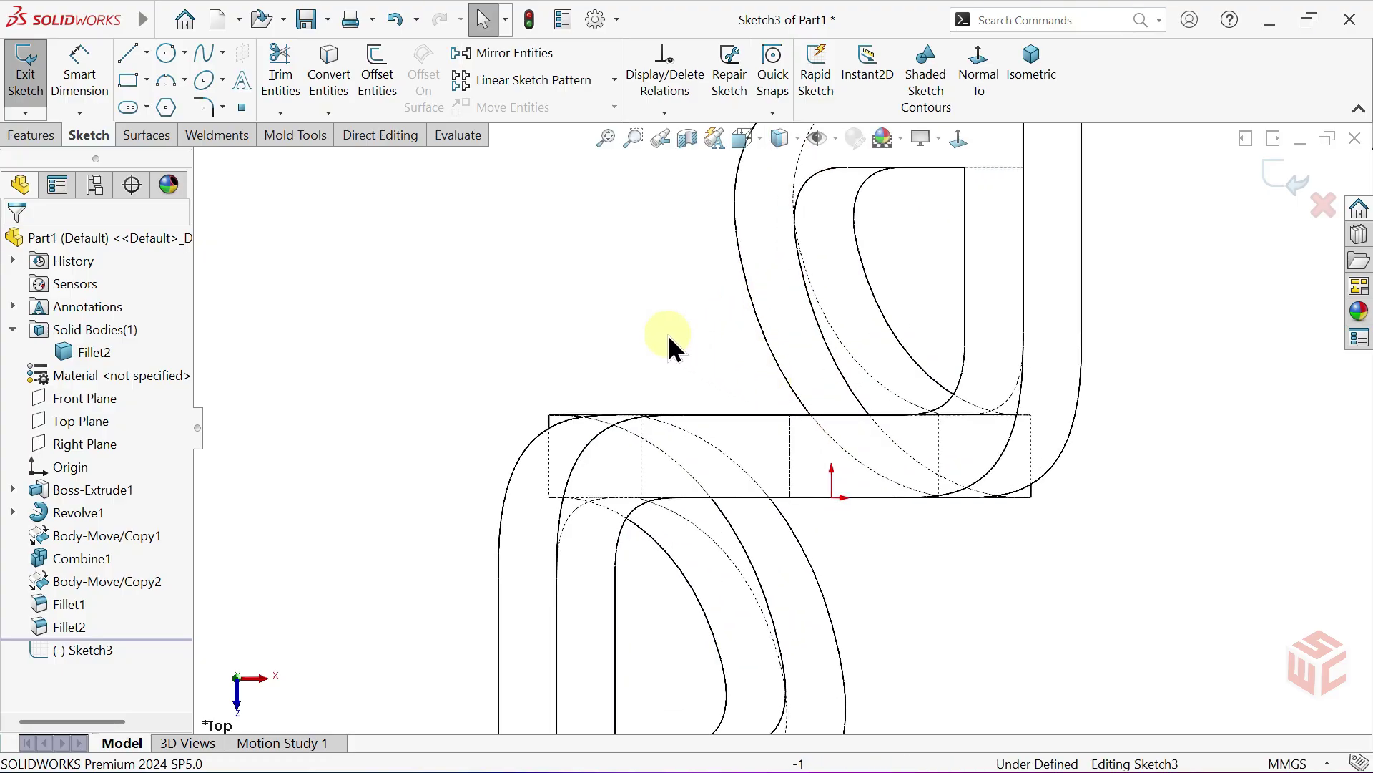
Draw a circle at the bar centre and dimension its diameter to 2.5 mm.
click(166, 53)
scroll(780, 458, down, 3)
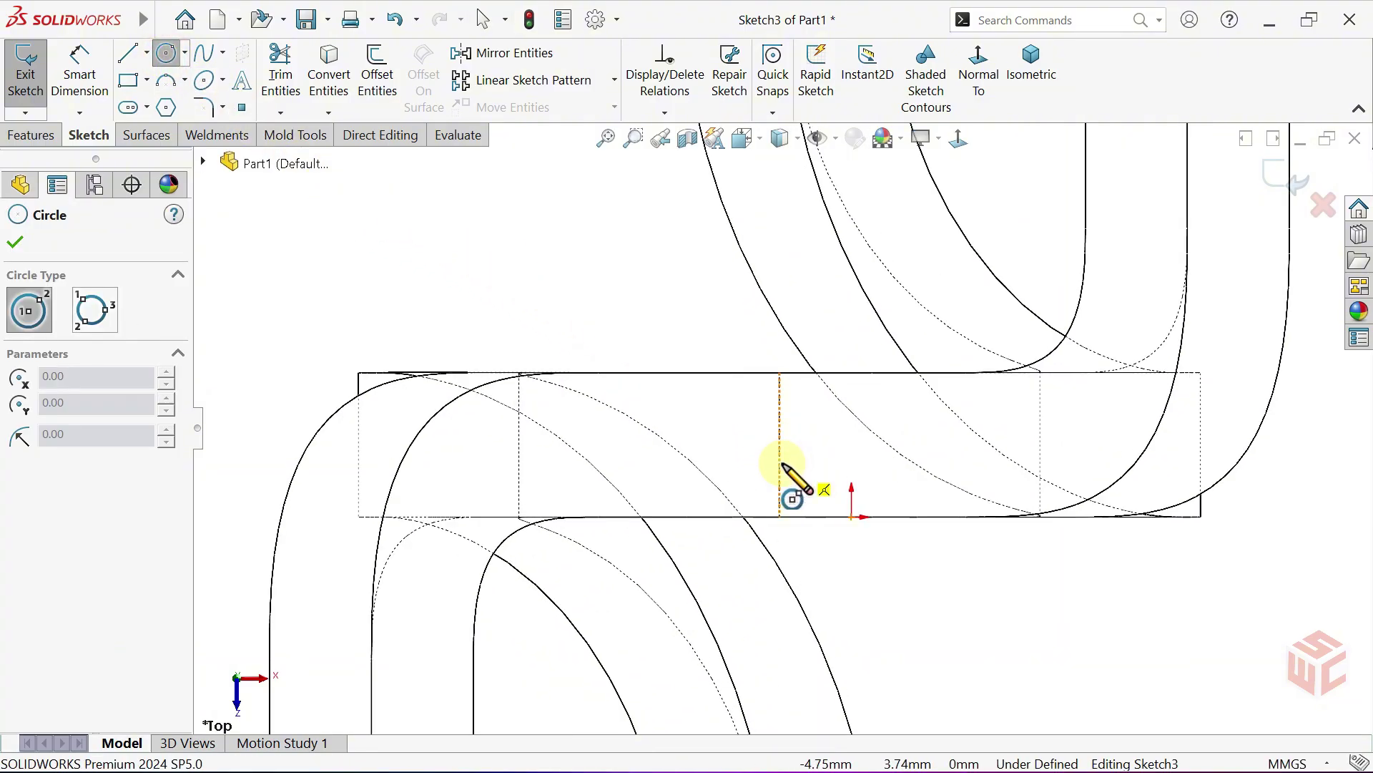
click(780, 444)
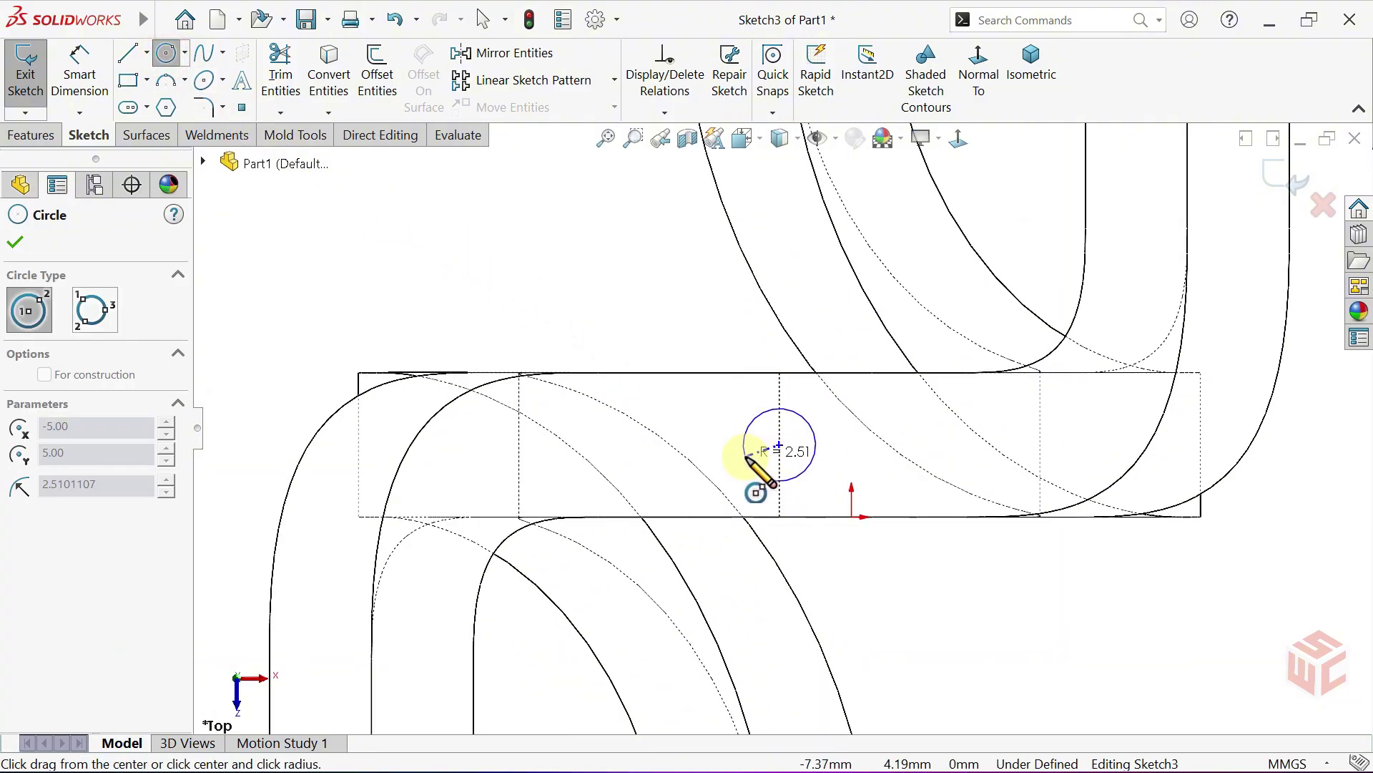
click(745, 458)
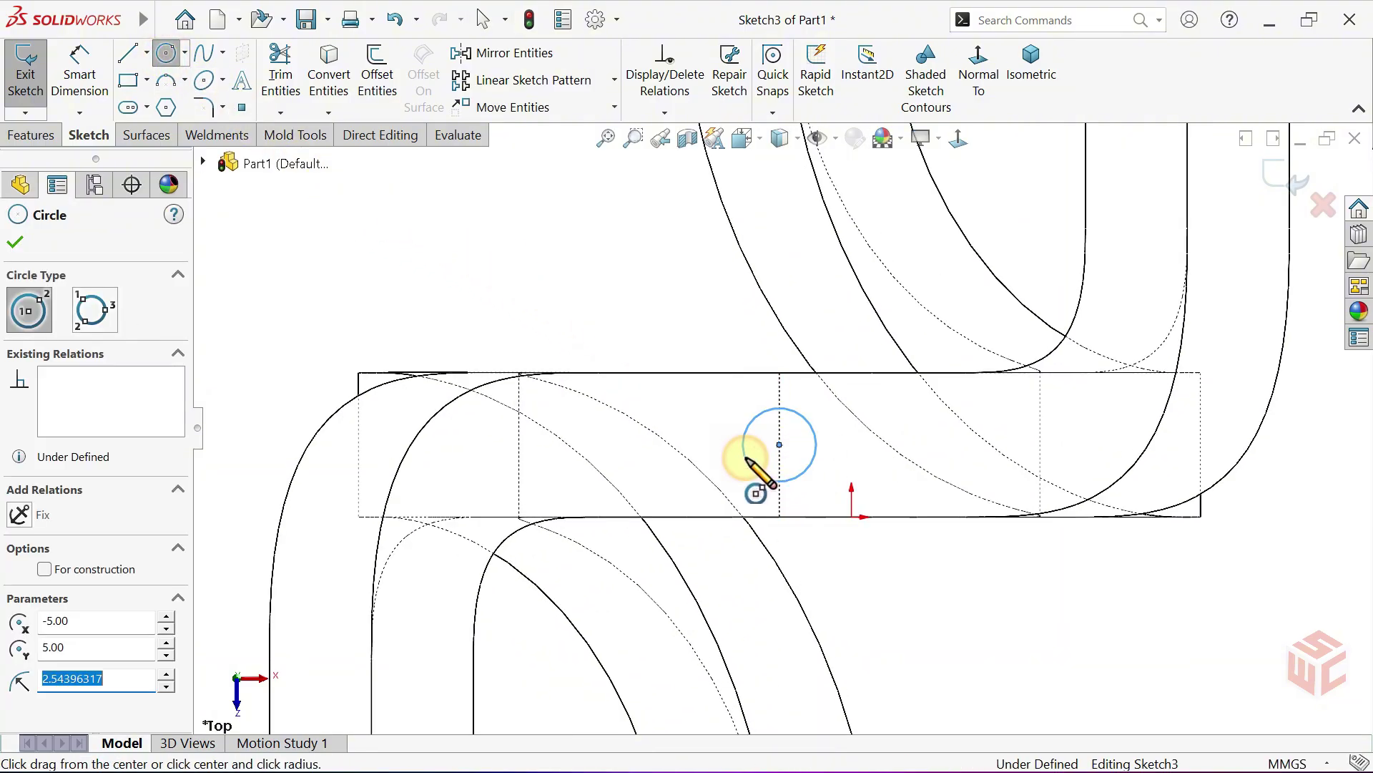
click(84, 80)
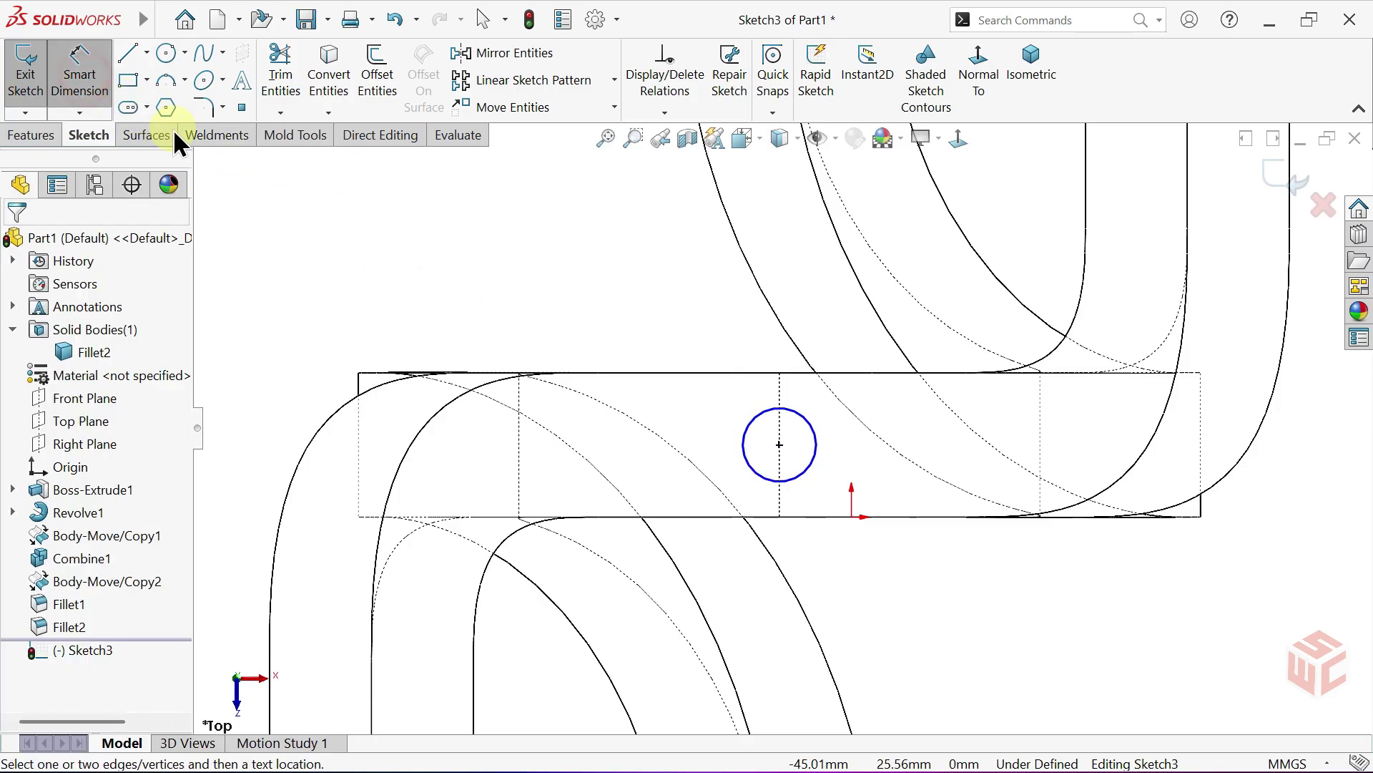
click(762, 431)
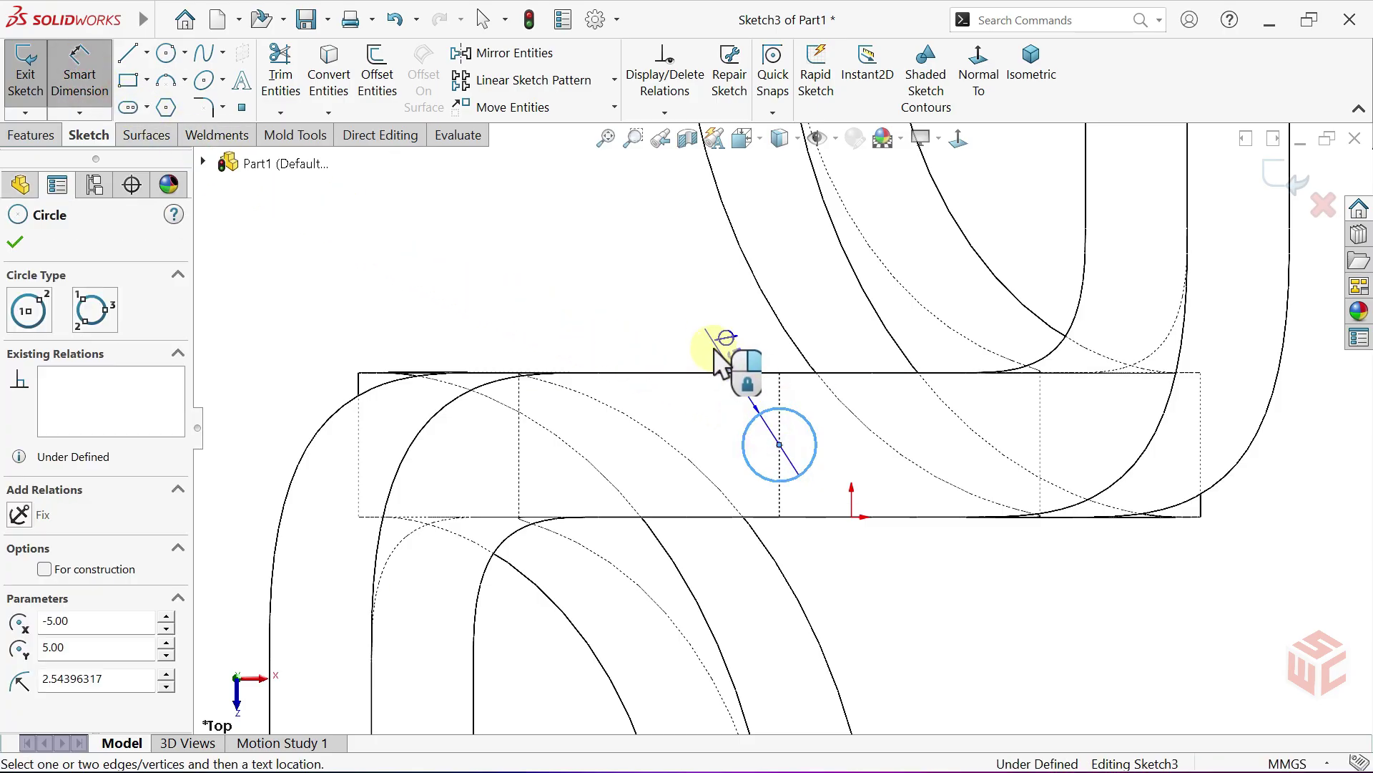
click(622, 330)
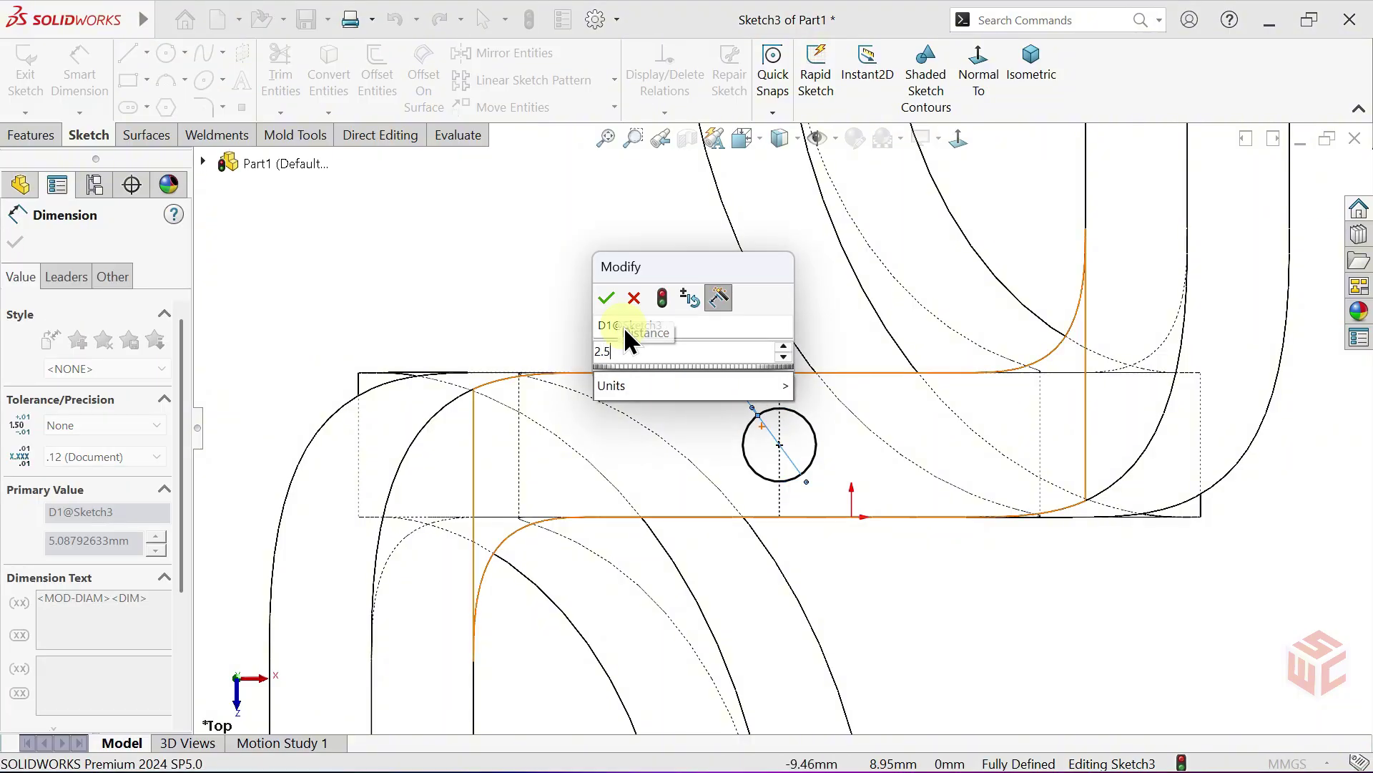
key(Return)
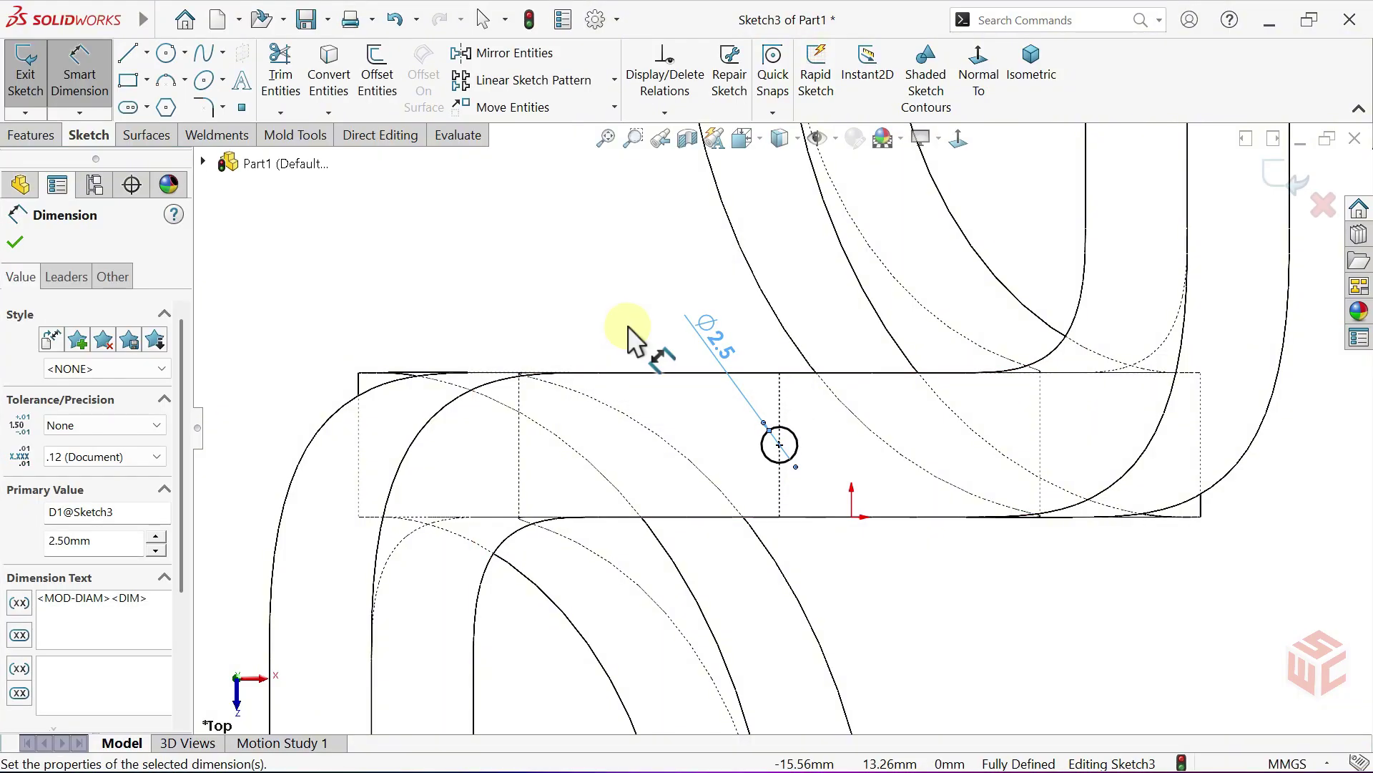
right_click(630, 331)
click(689, 390)
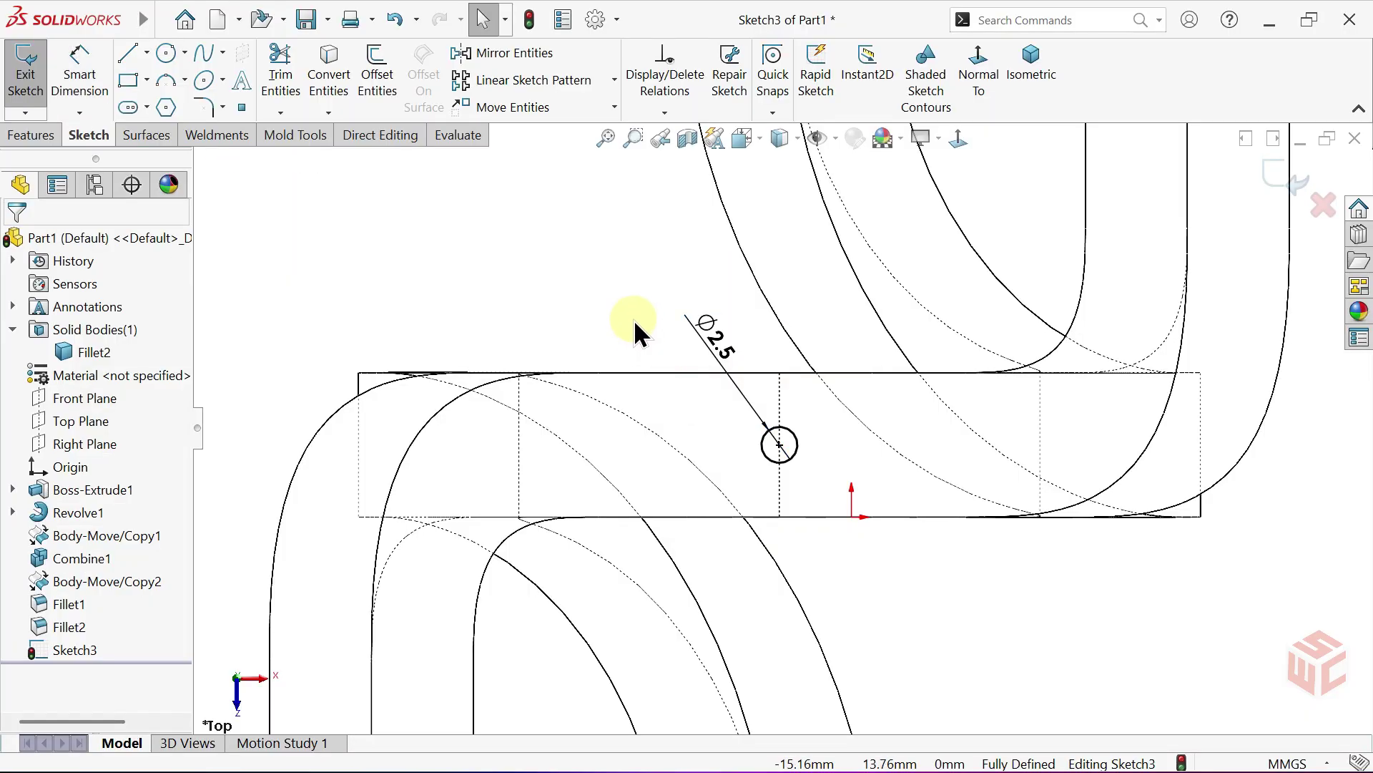
Start extruding the Ø2.5 circle with its start condition set to Offset.
click(49, 134)
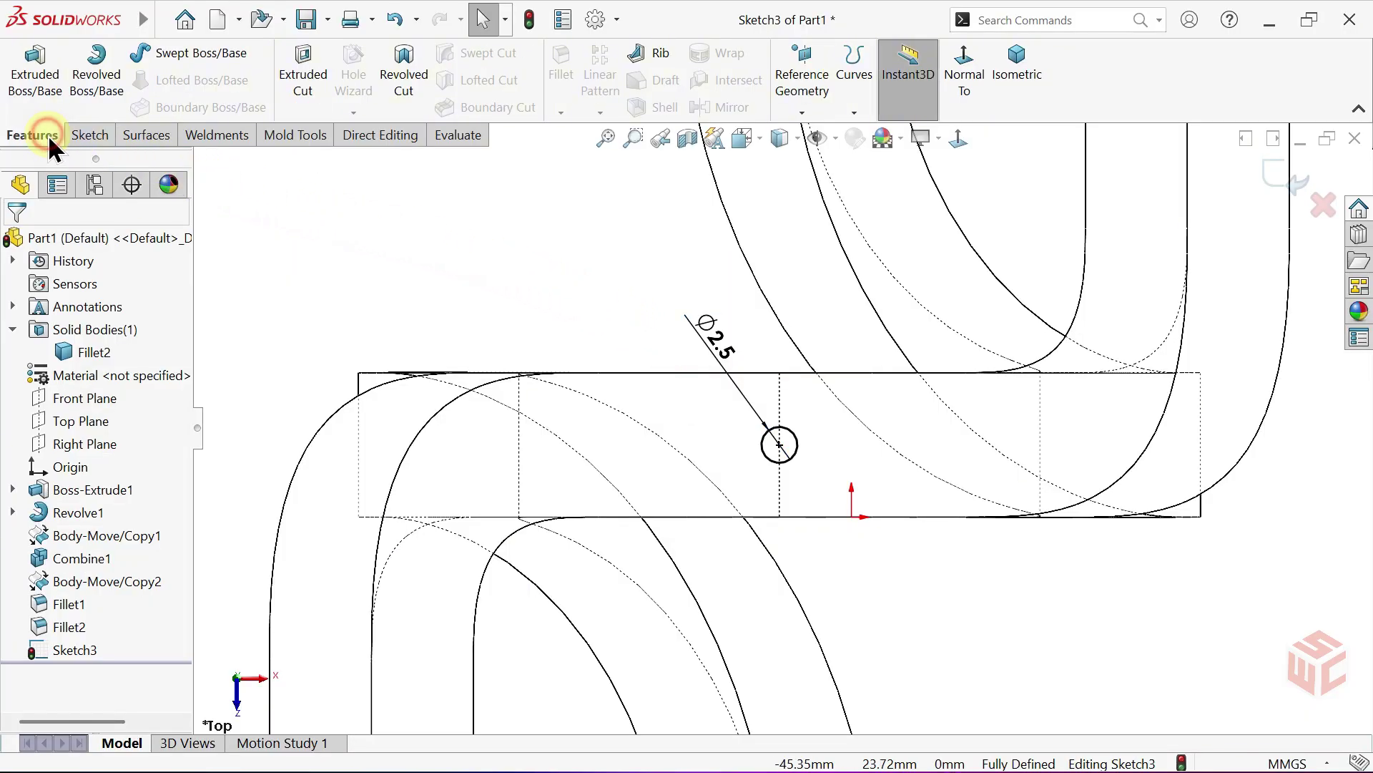
click(34, 96)
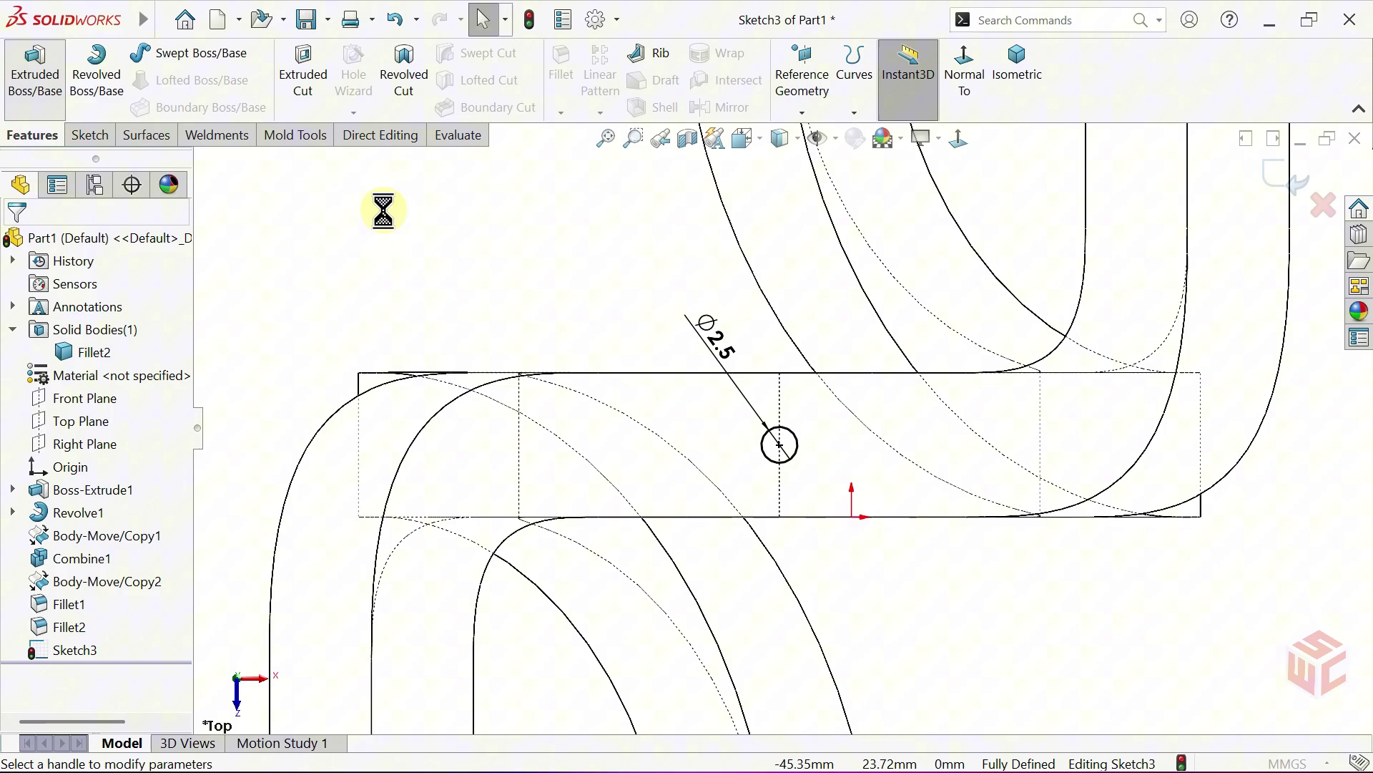
click(1011, 100)
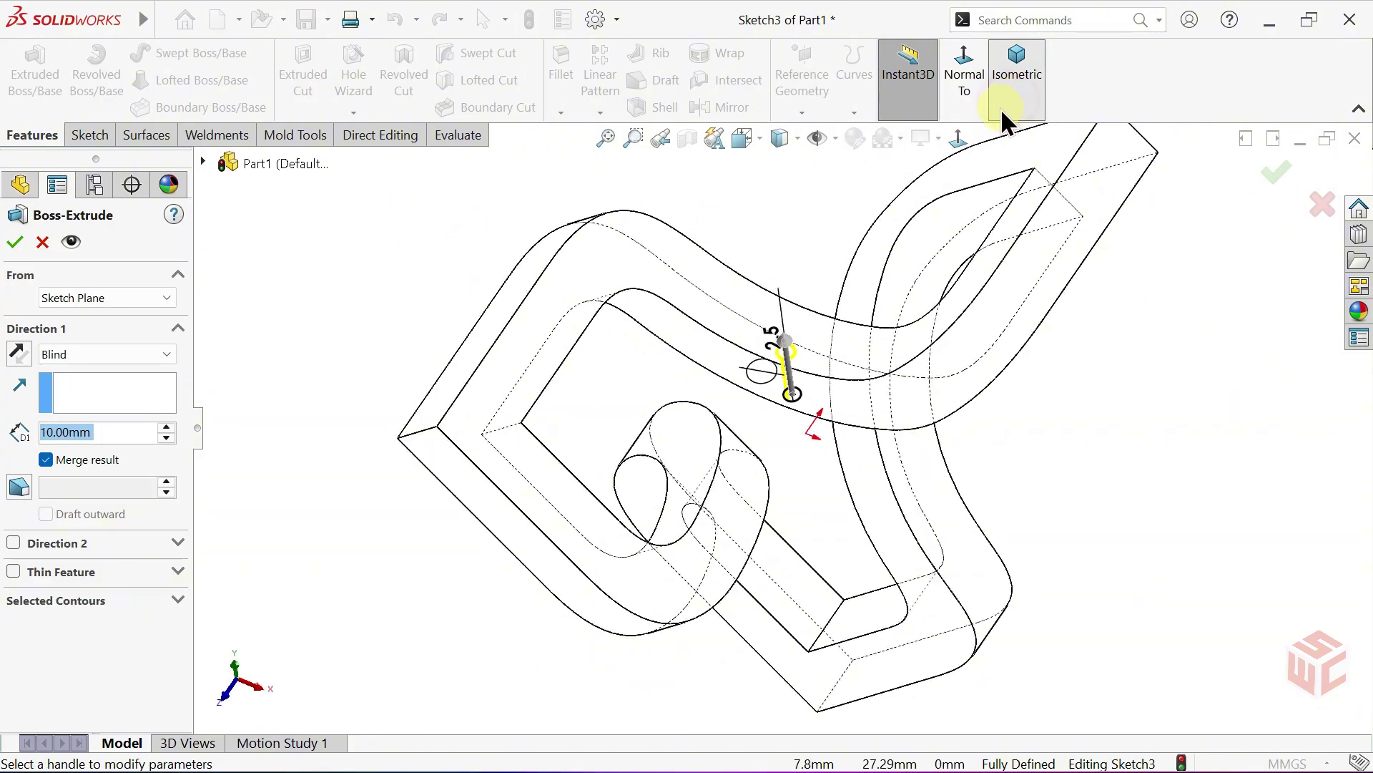
scroll(804, 329, down, 3)
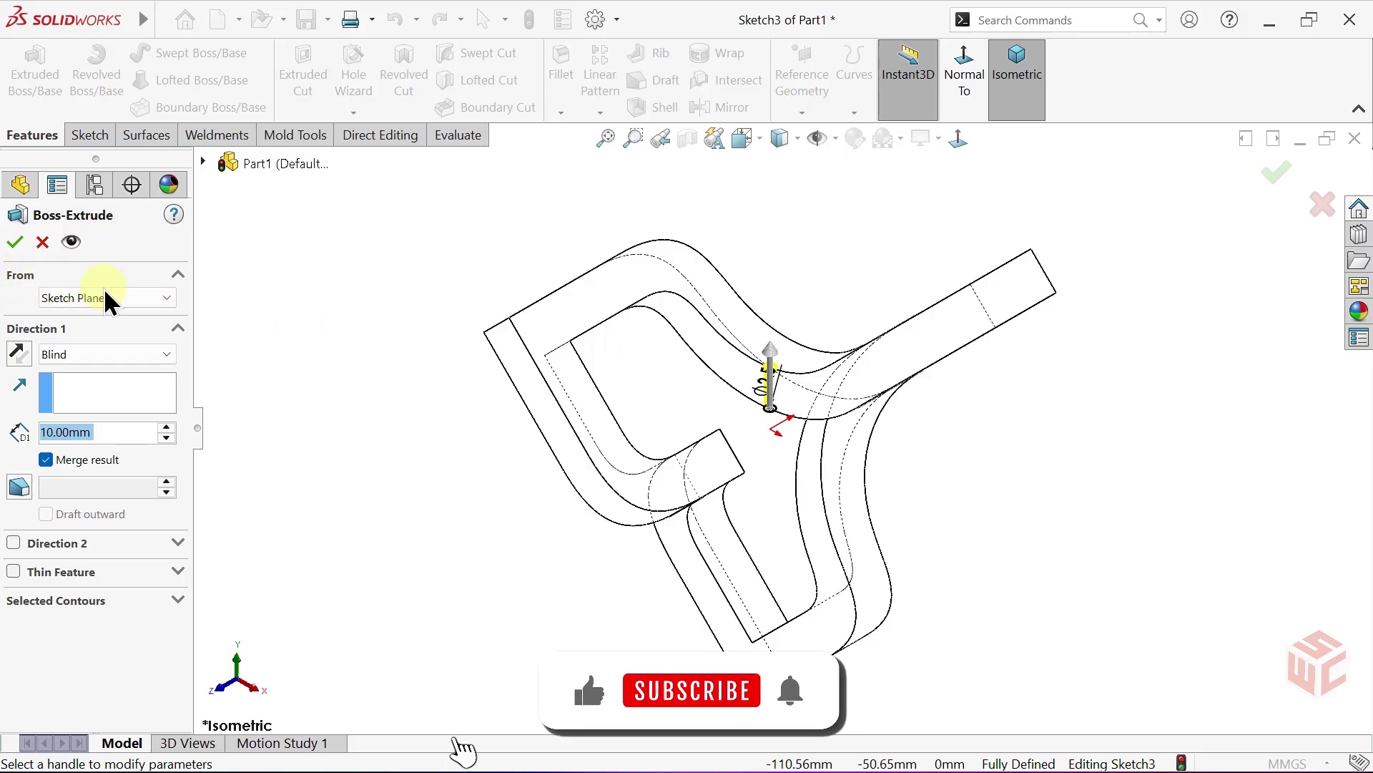
click(121, 295)
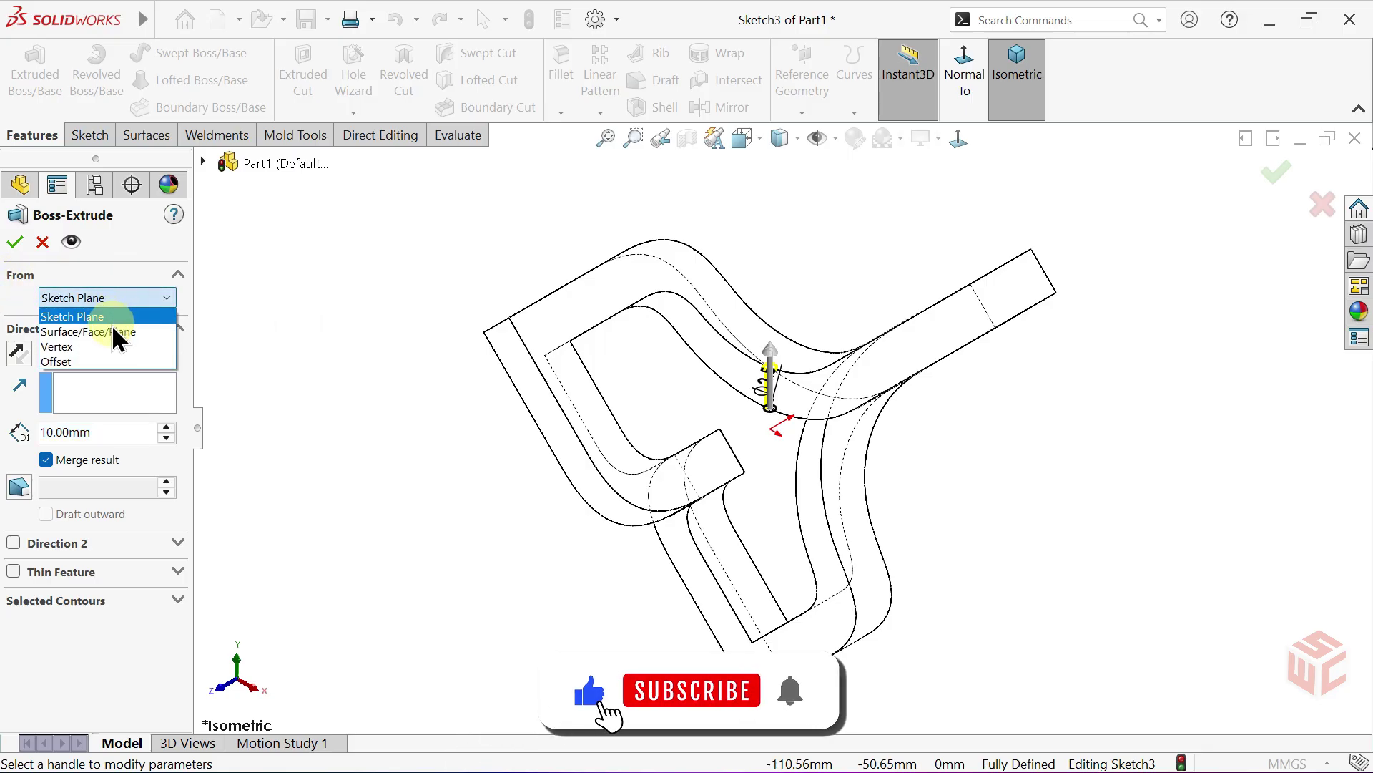
click(104, 361)
click(166, 324)
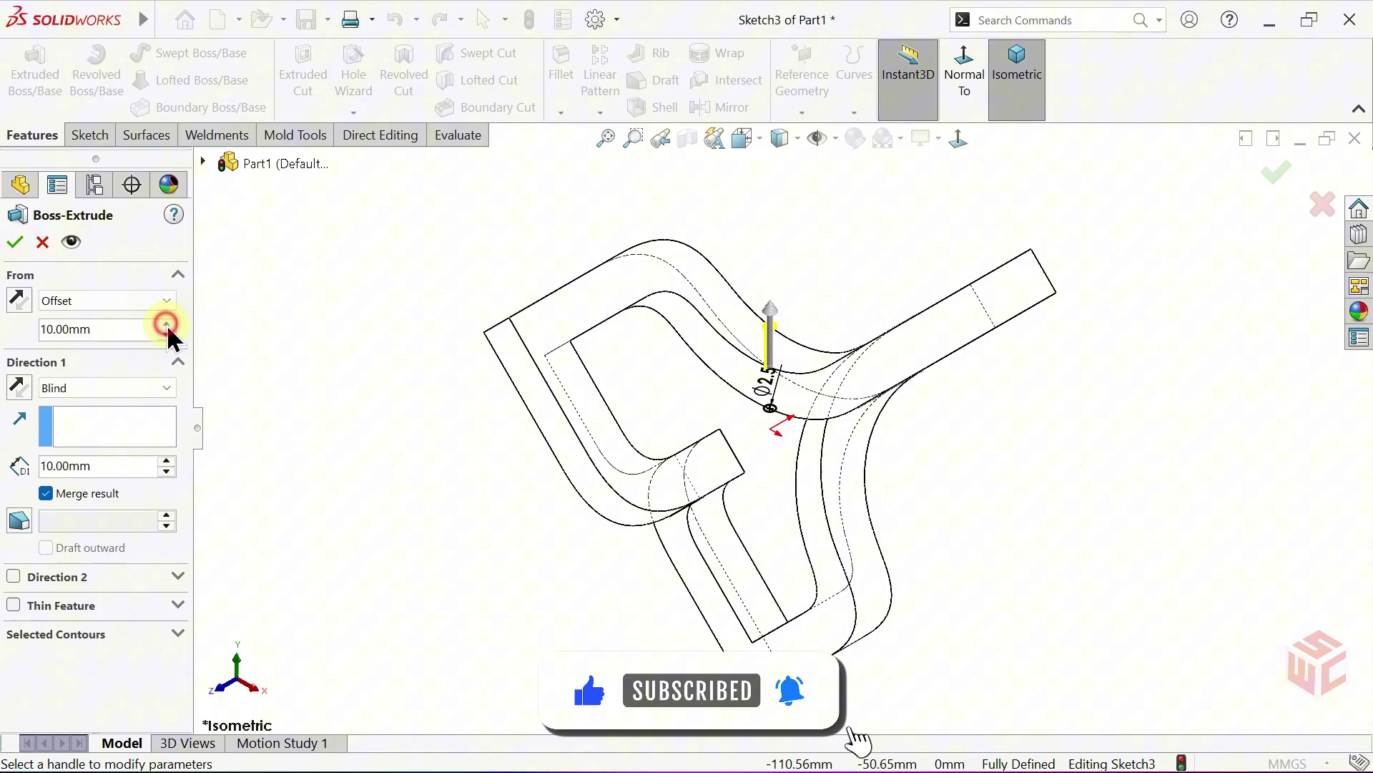
click(166, 324)
click(166, 324)
Set the extrusion's start offset to 80 mm.
middle_drag(679, 289, 705, 272)
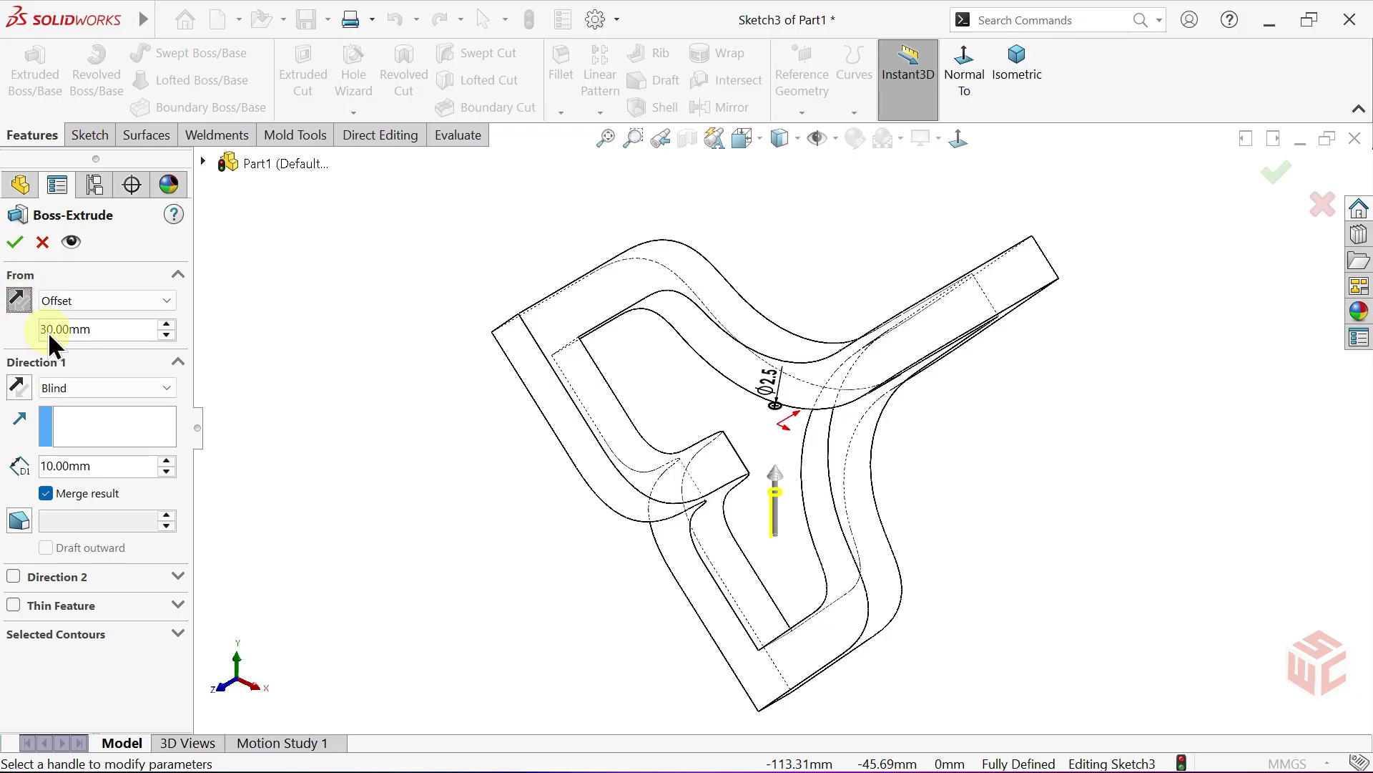
click(221, 689)
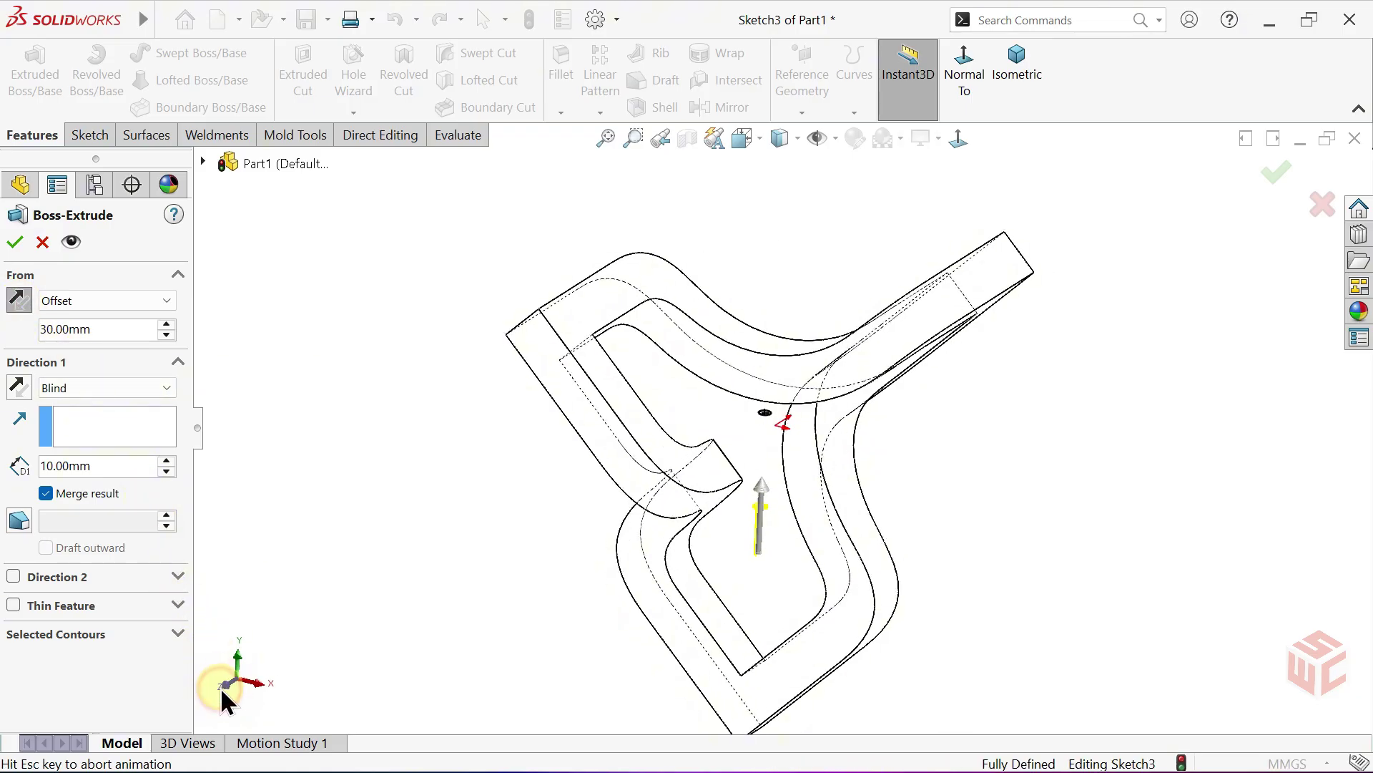
ctrl+middle_drag(515, 615, 567, 477)
scroll(736, 483, down, 2)
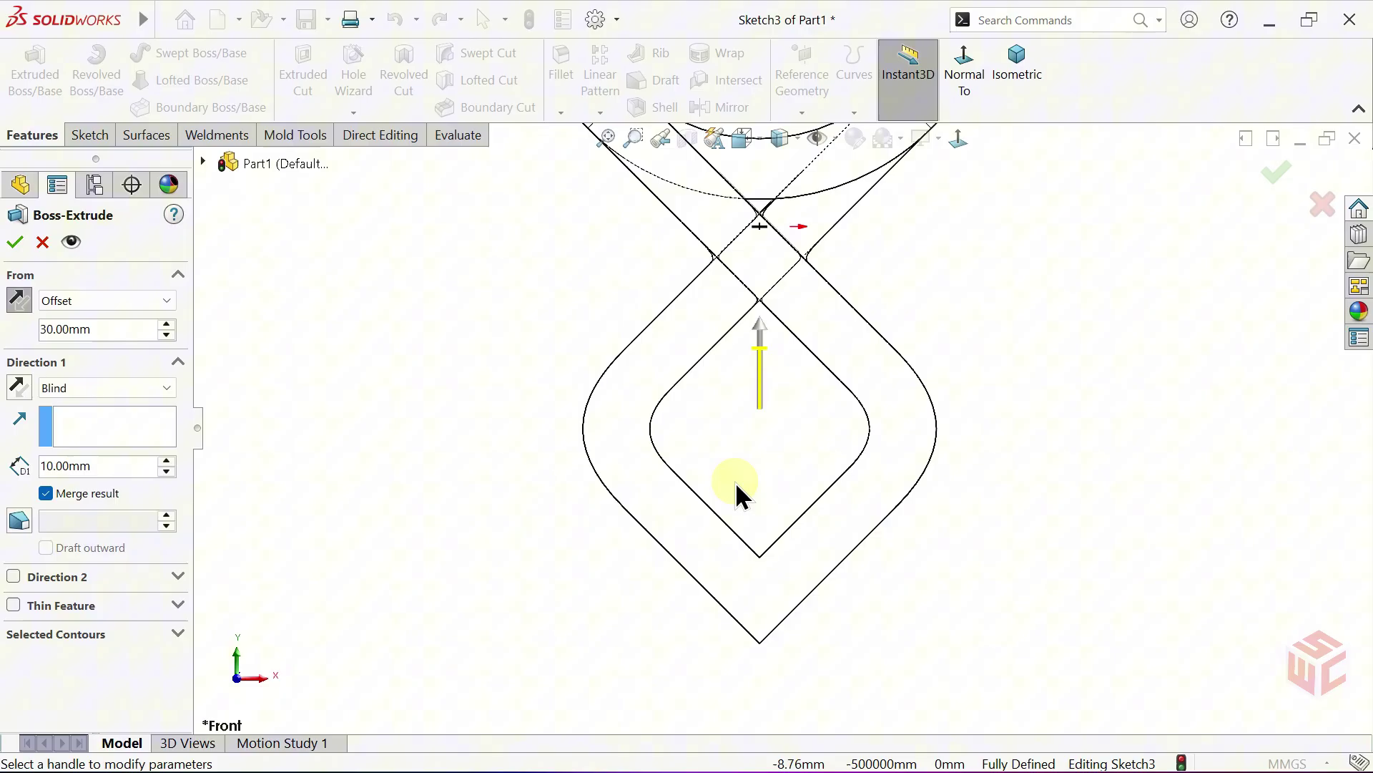
ctrl+middle_drag(741, 475, 760, 420)
scroll(684, 397, down, 2)
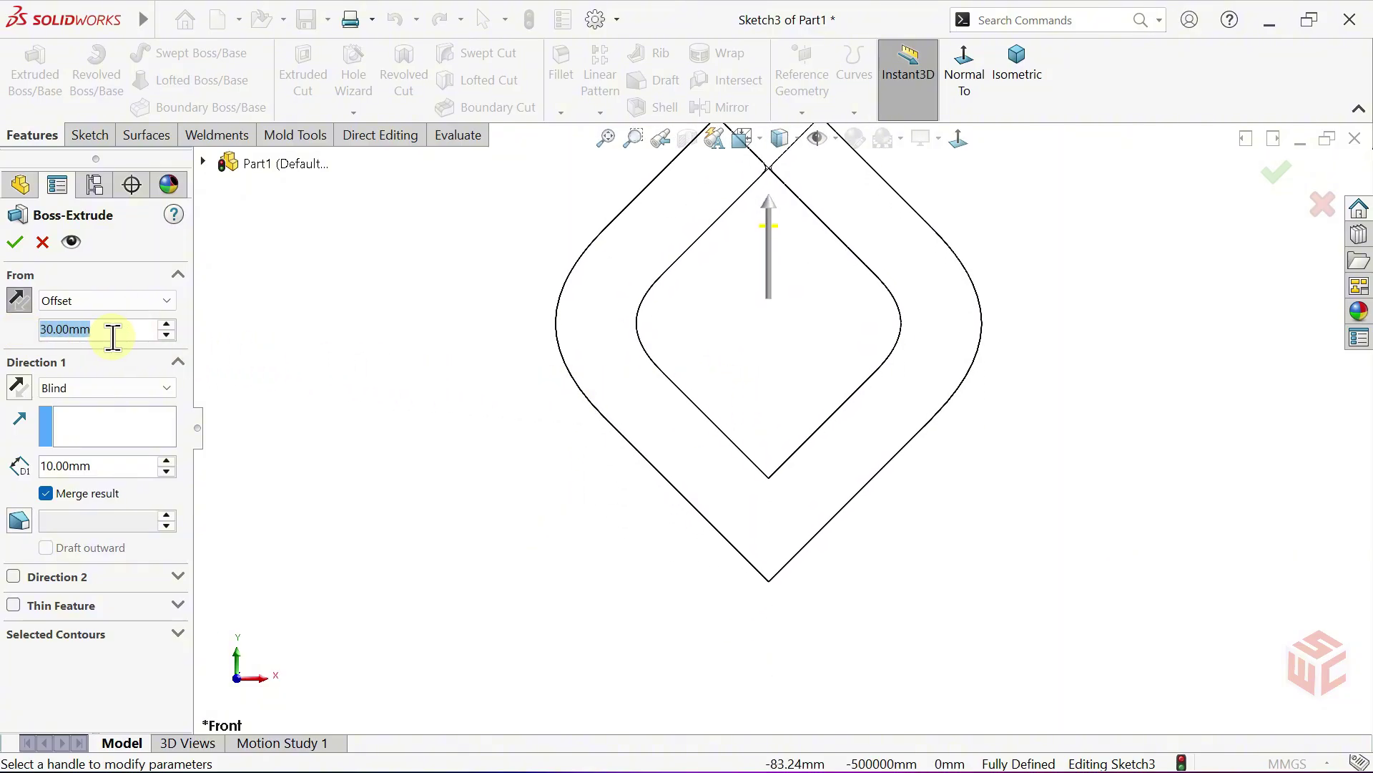
text(80)
key(Return)
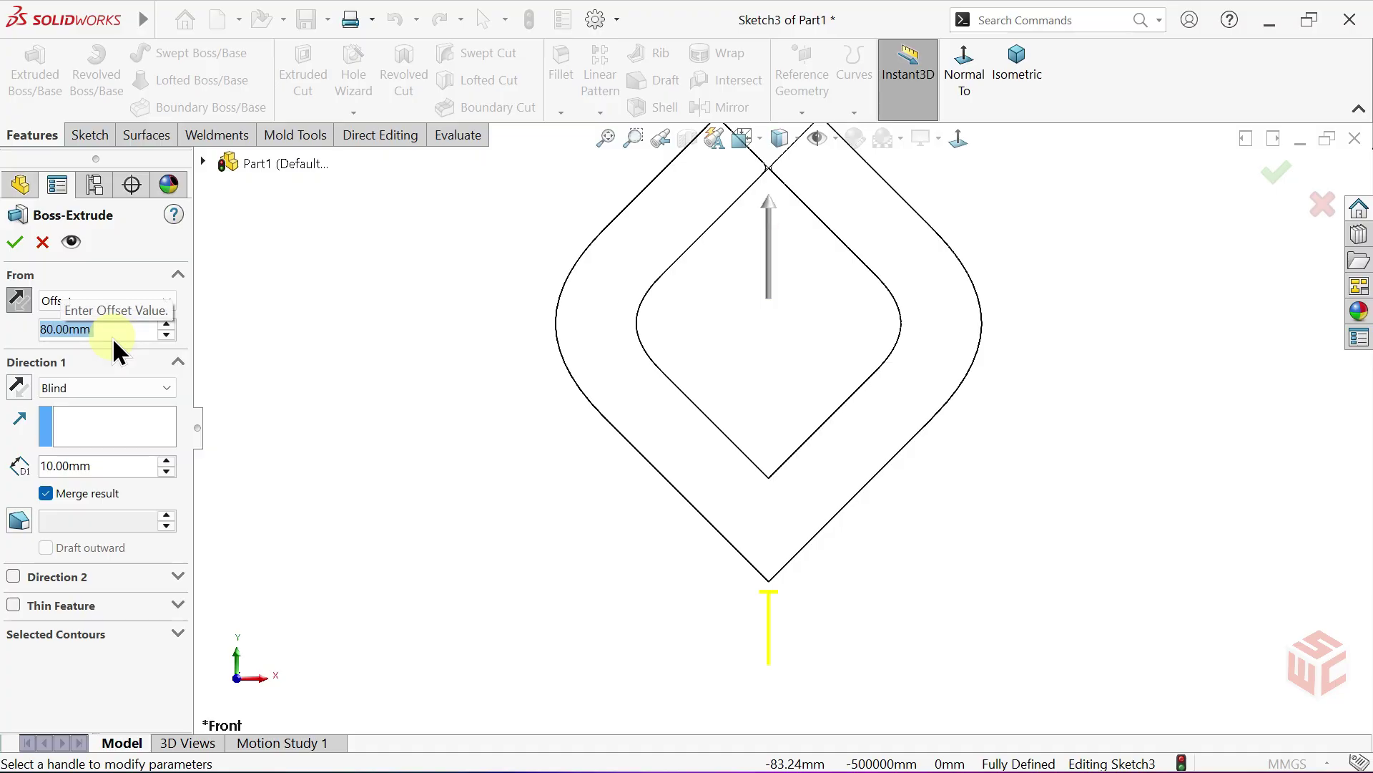
Give the stem a 20 mm blind depth and accept Boss-Extrude2.
scroll(690, 526, down, 2)
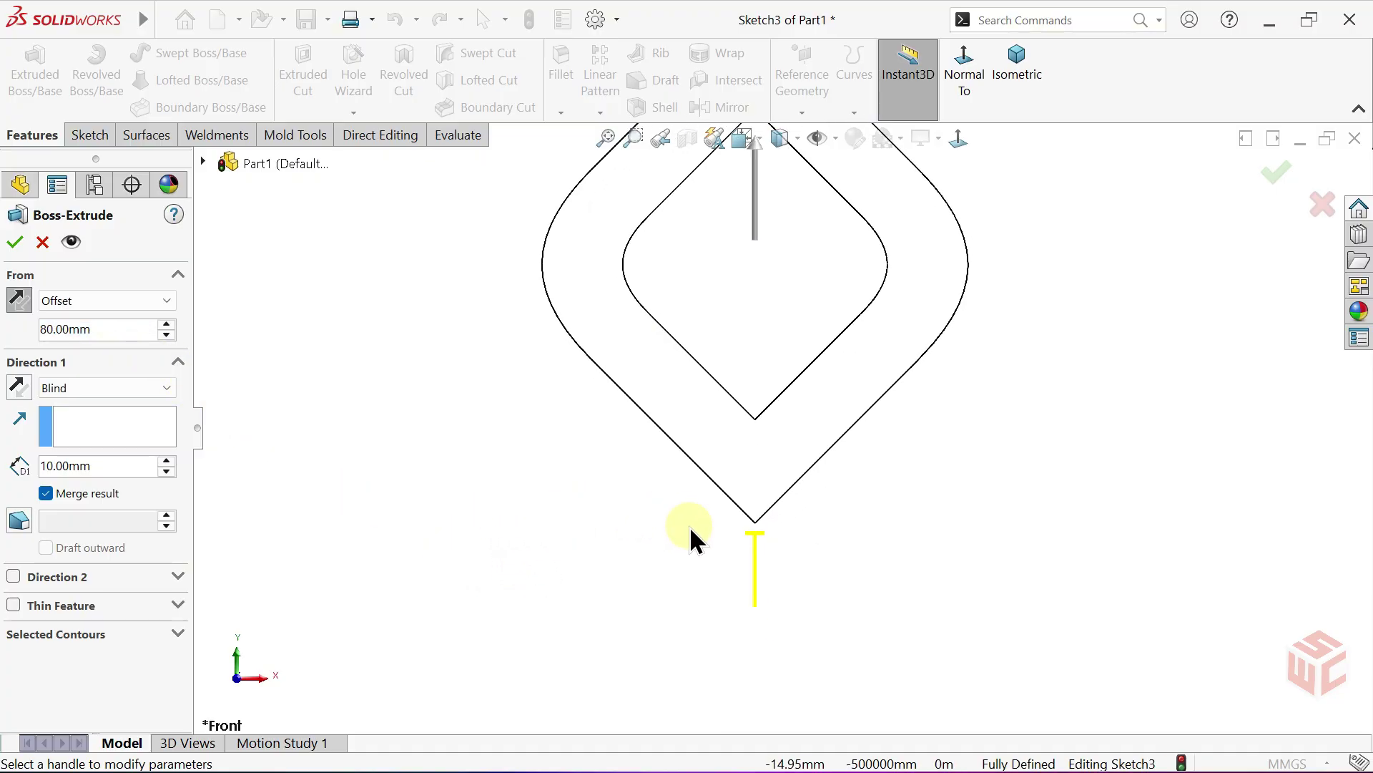
scroll(746, 538, down, 2)
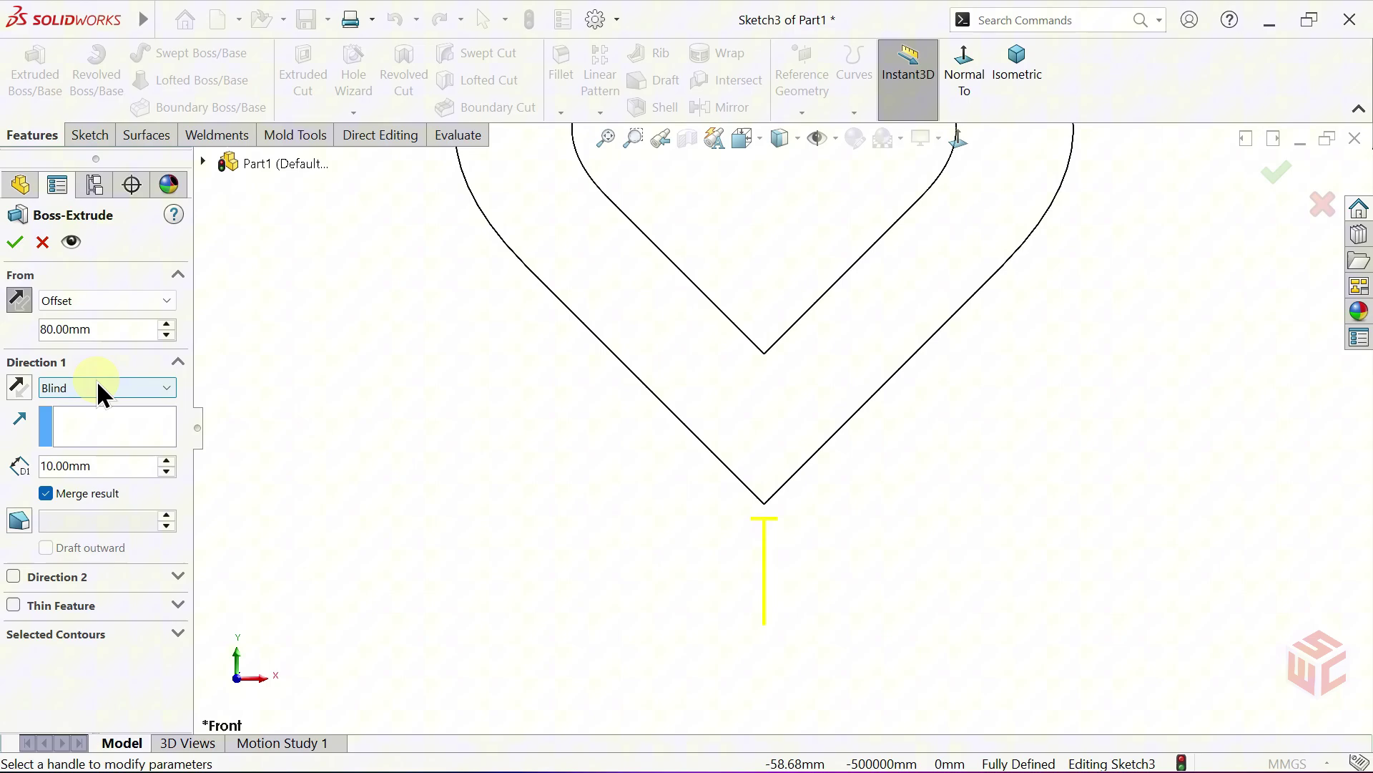
double_click(113, 466)
click(169, 462)
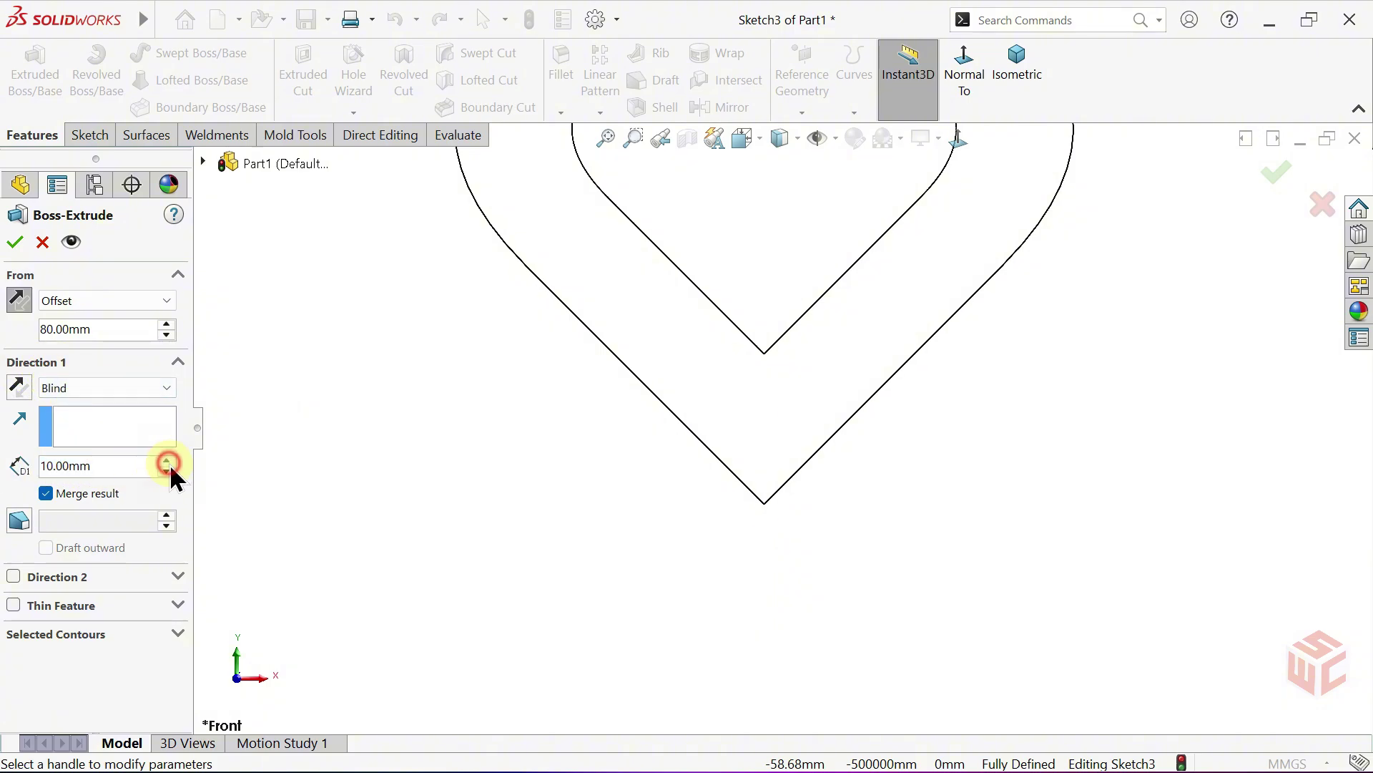
click(14, 242)
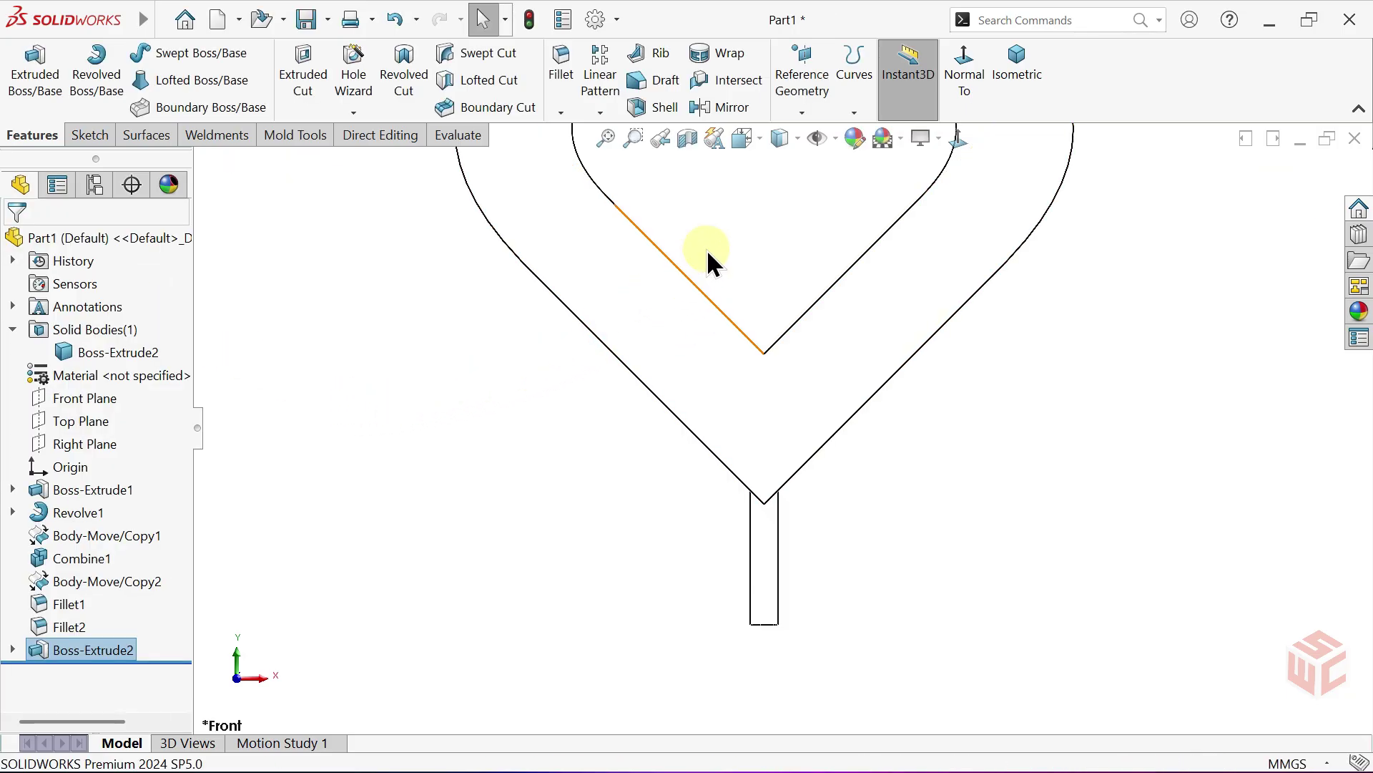
Shade the model with edges and start Sketch4 on the stem's bottom face.
click(797, 143)
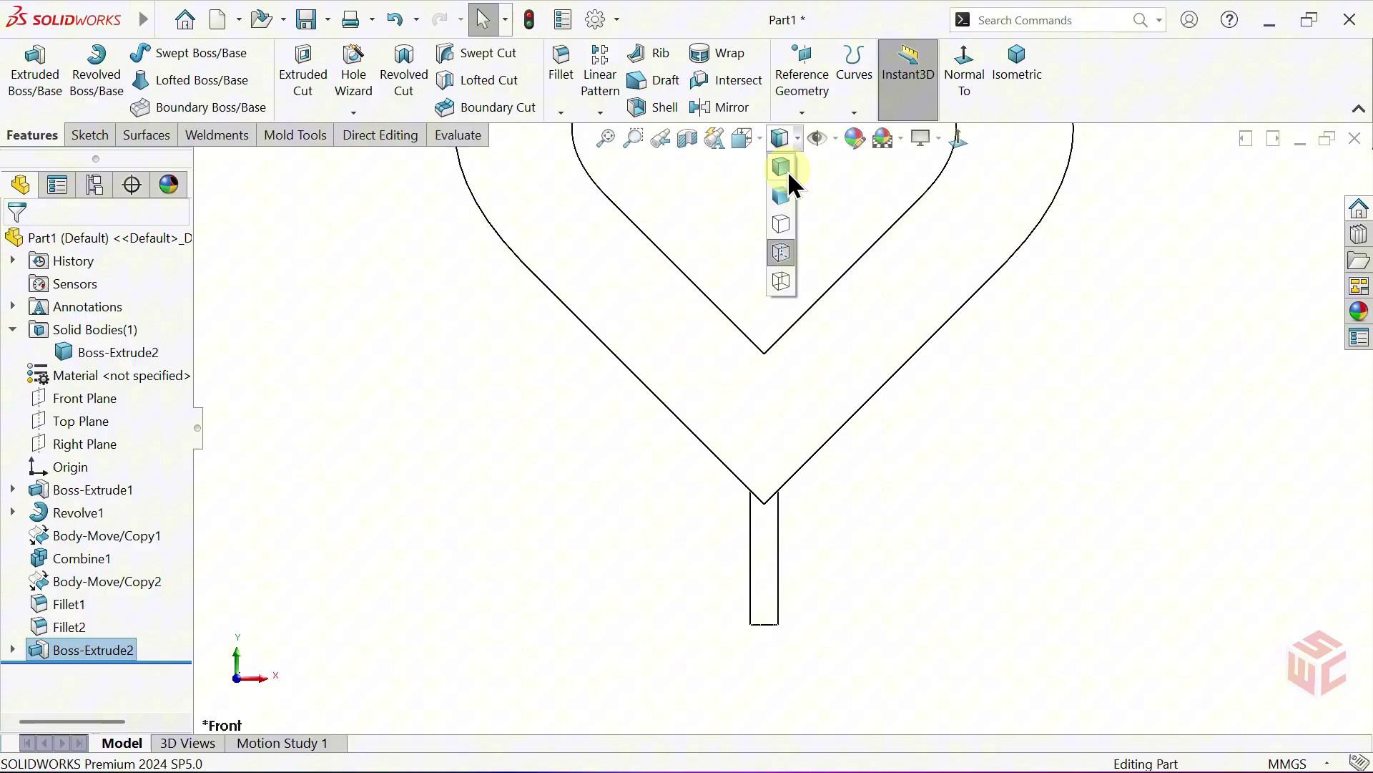
click(784, 169)
middle_drag(899, 460, 837, 438)
scroll(789, 533, down, 3)
scroll(787, 535, down, 3)
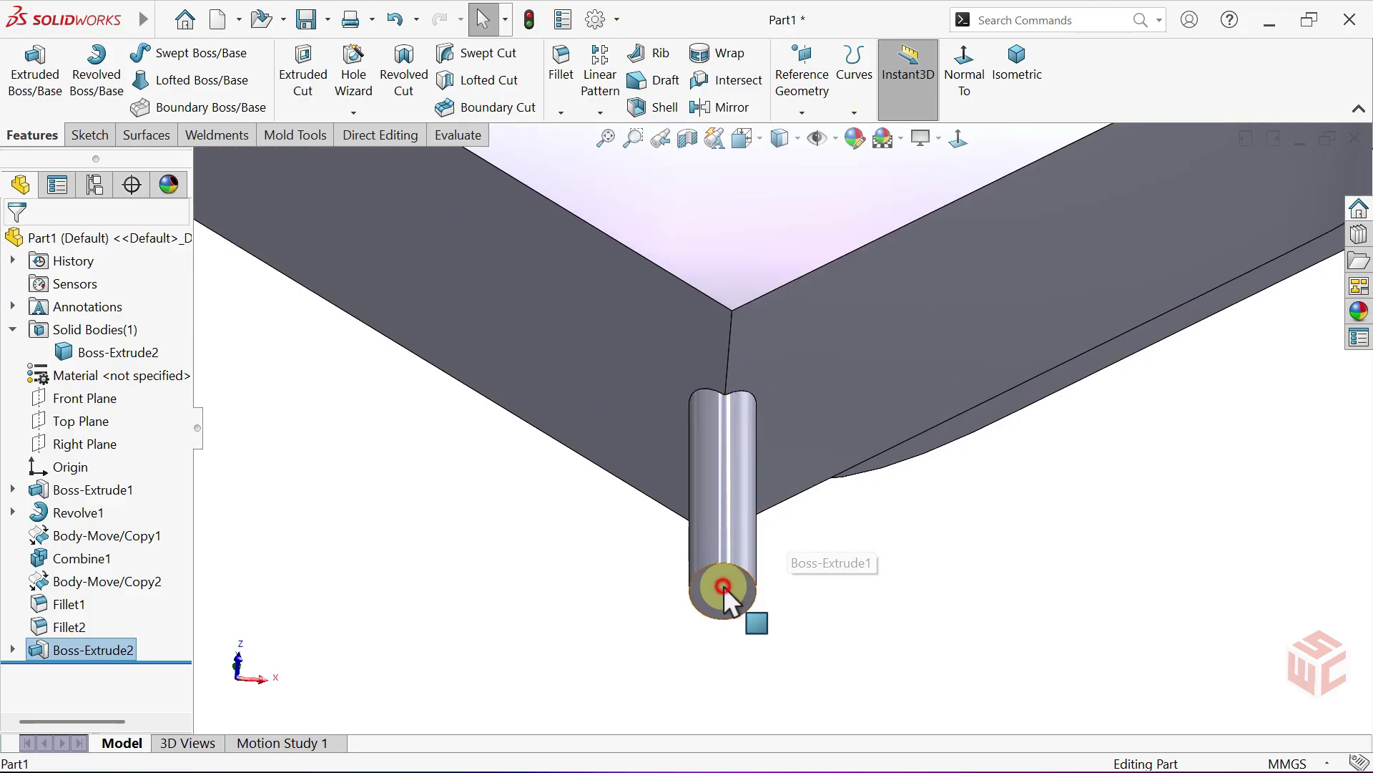
click(723, 586)
click(799, 539)
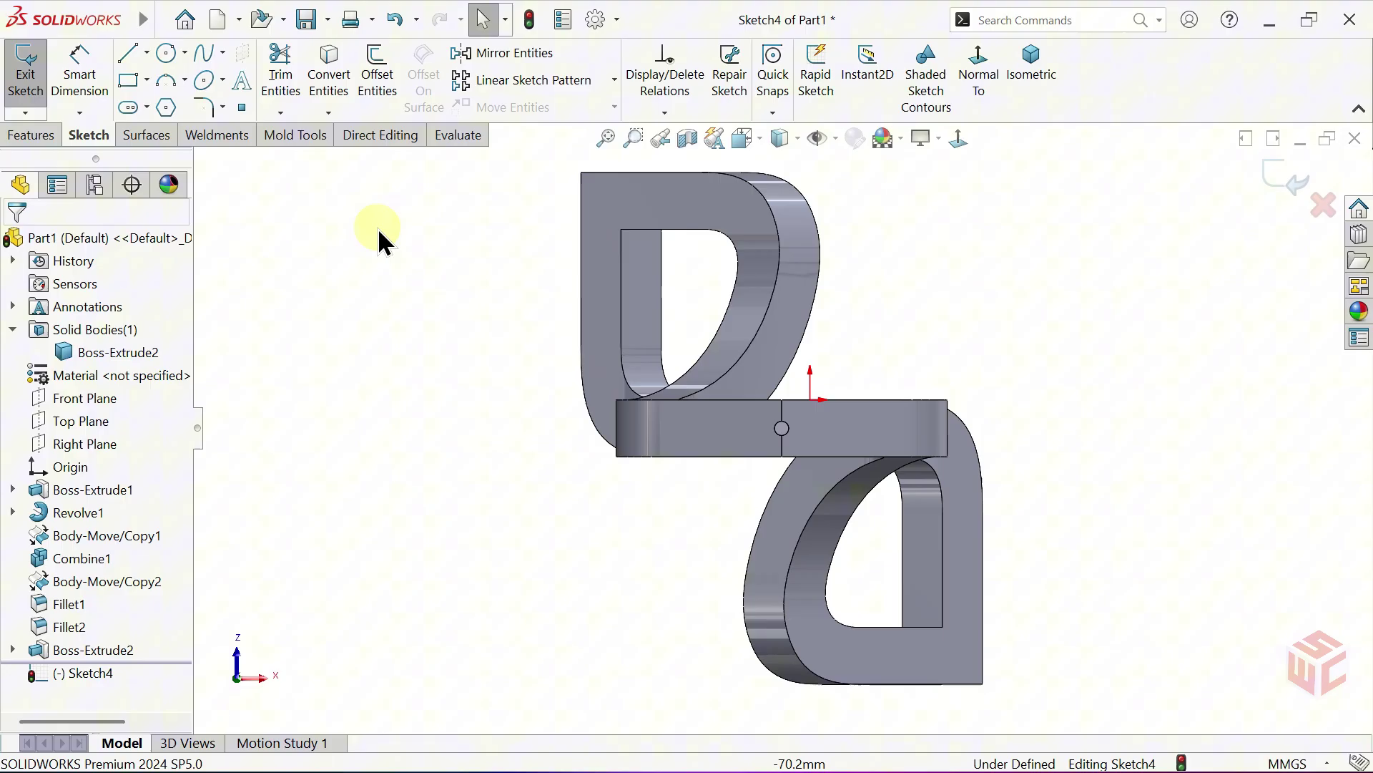
Draw a circle centred on the end of the stem.
click(166, 54)
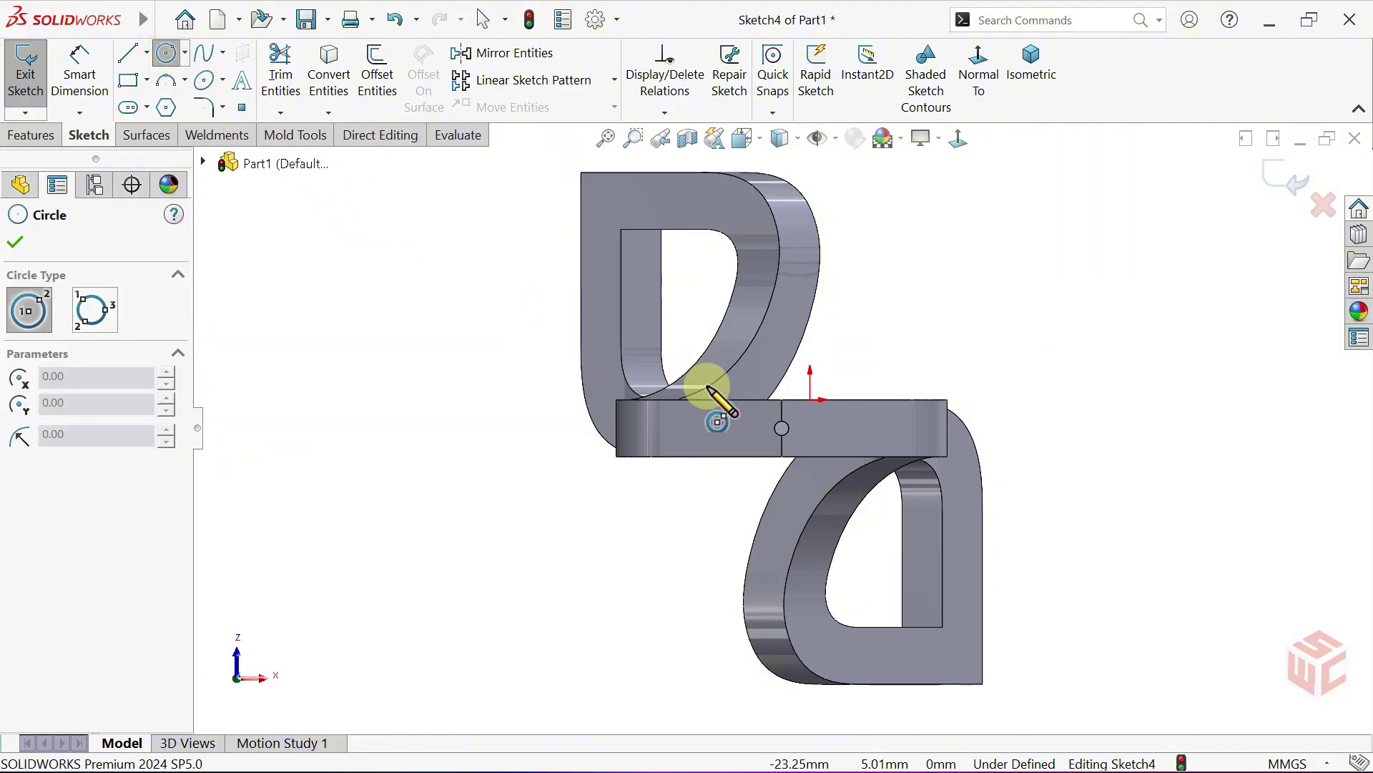
scroll(789, 433, down, 3)
scroll(787, 430, down, 2)
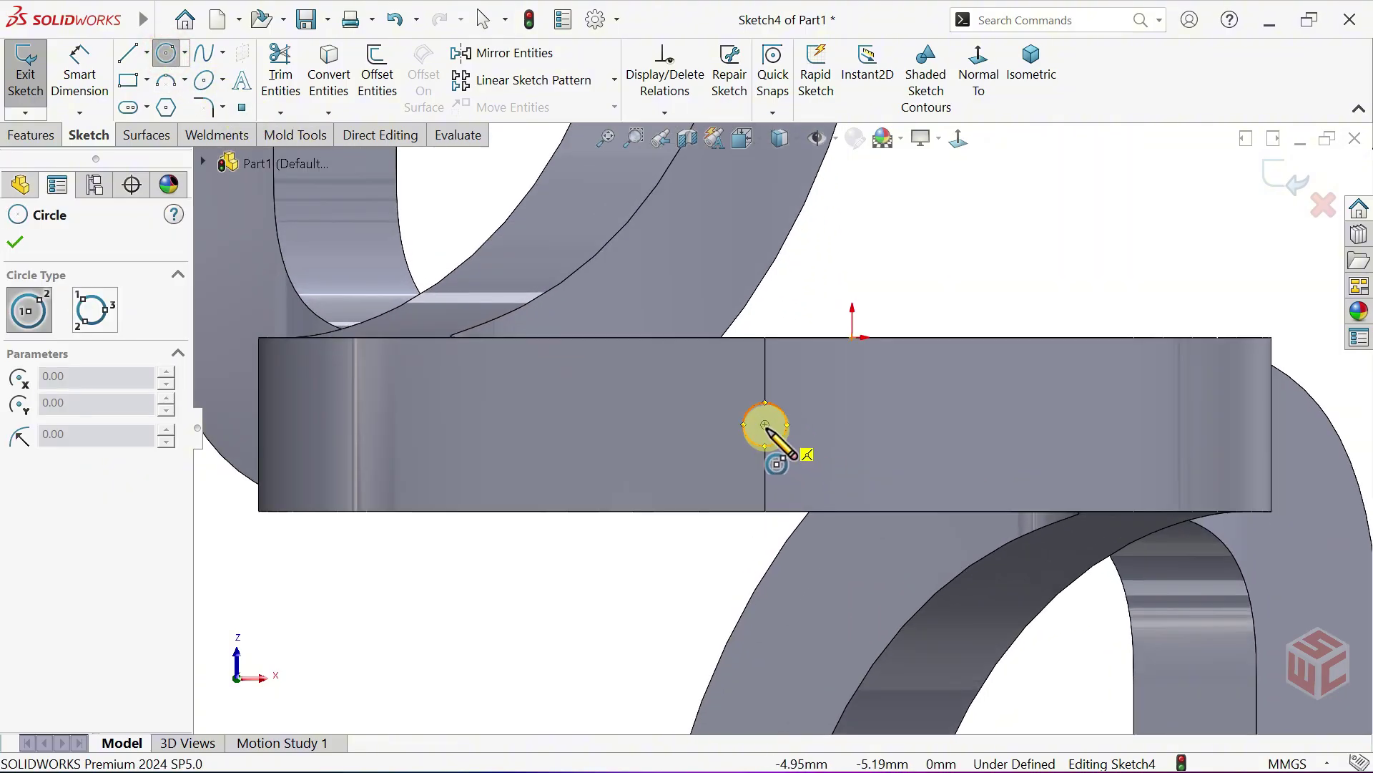
click(767, 424)
scroll(823, 398, up, 4)
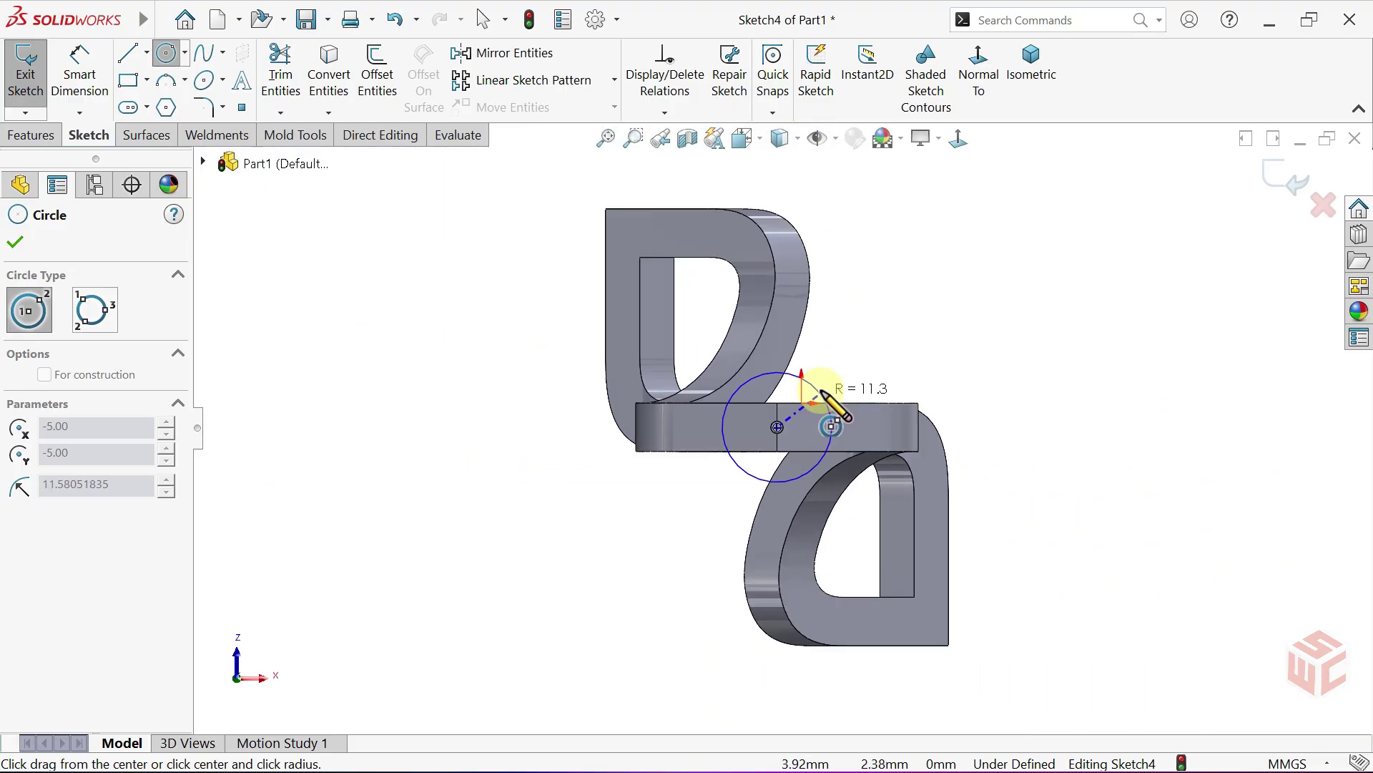
click(876, 346)
Dimension the circle's diameter to 50 mm, fully defining Sketch4.
click(90, 72)
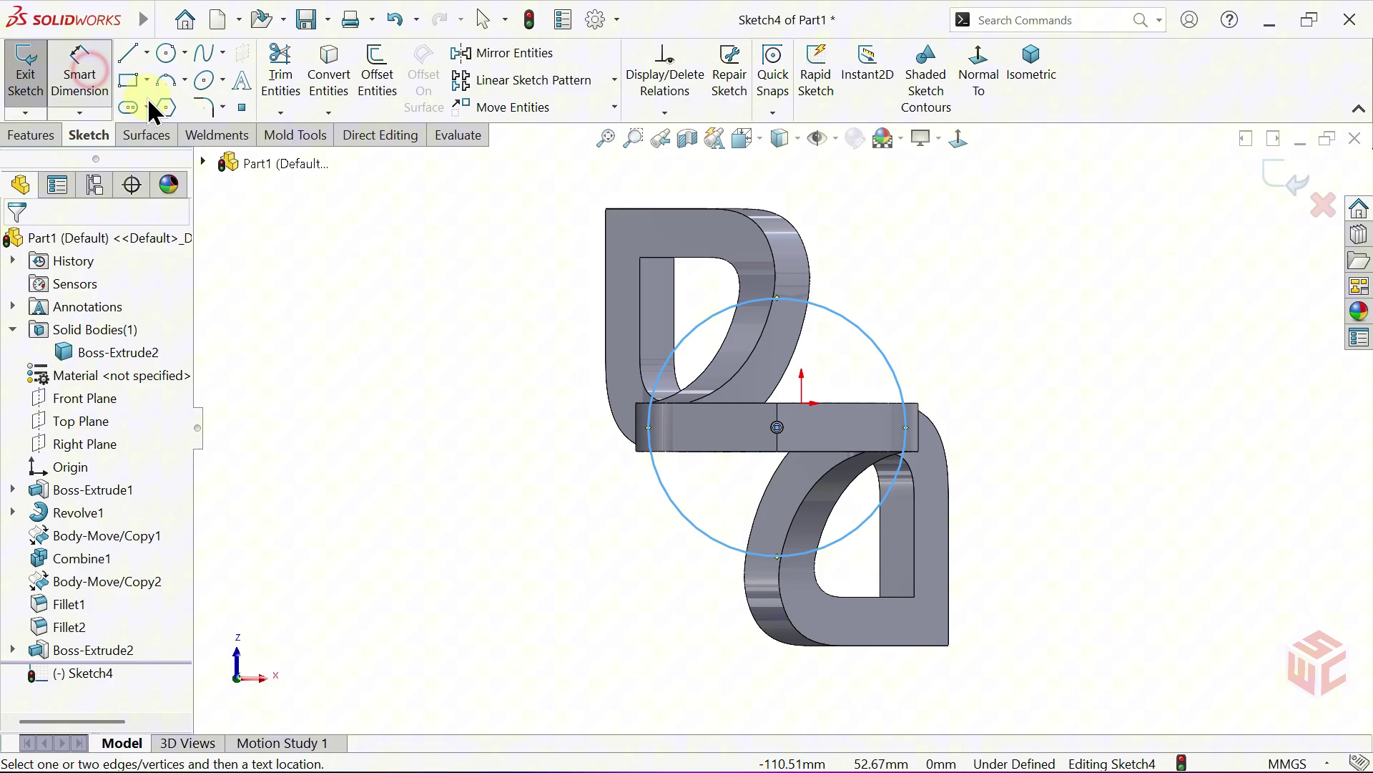
click(892, 360)
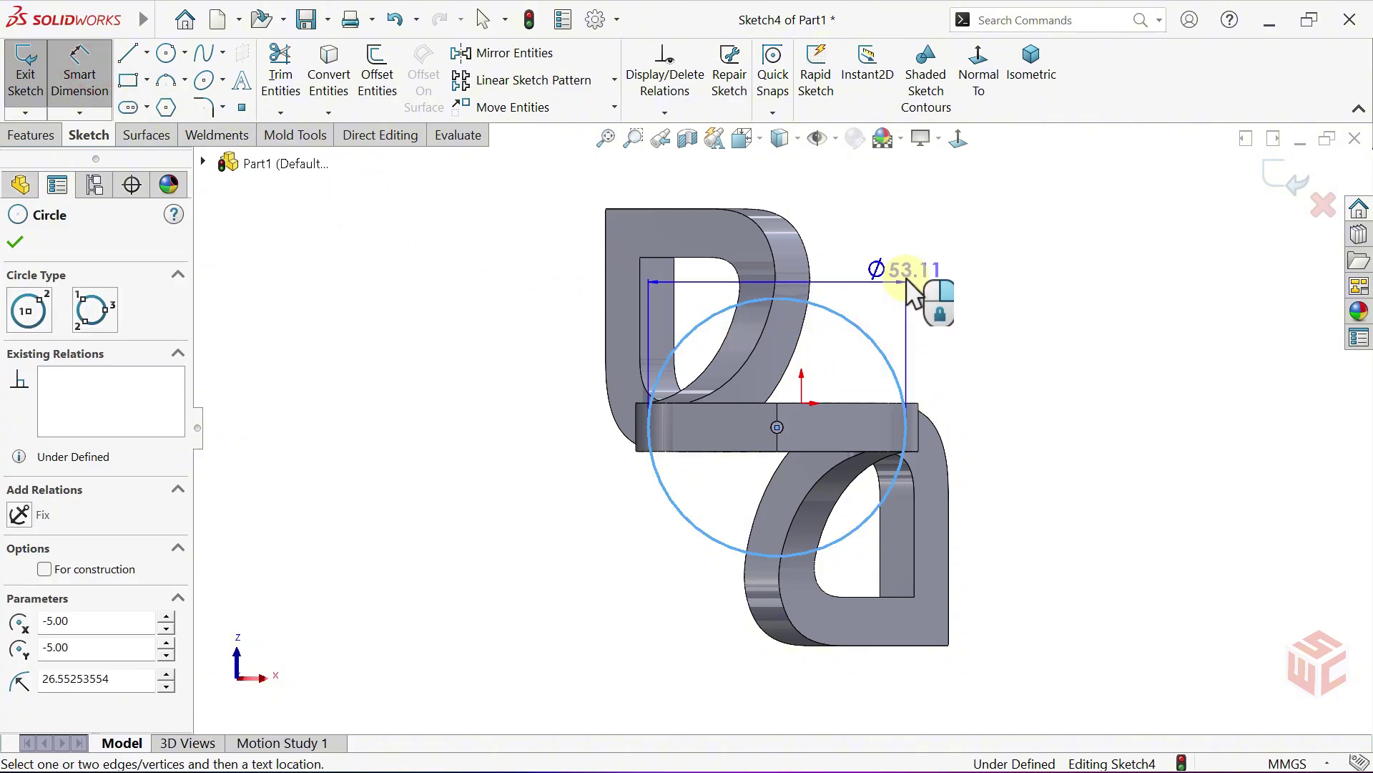
click(927, 277)
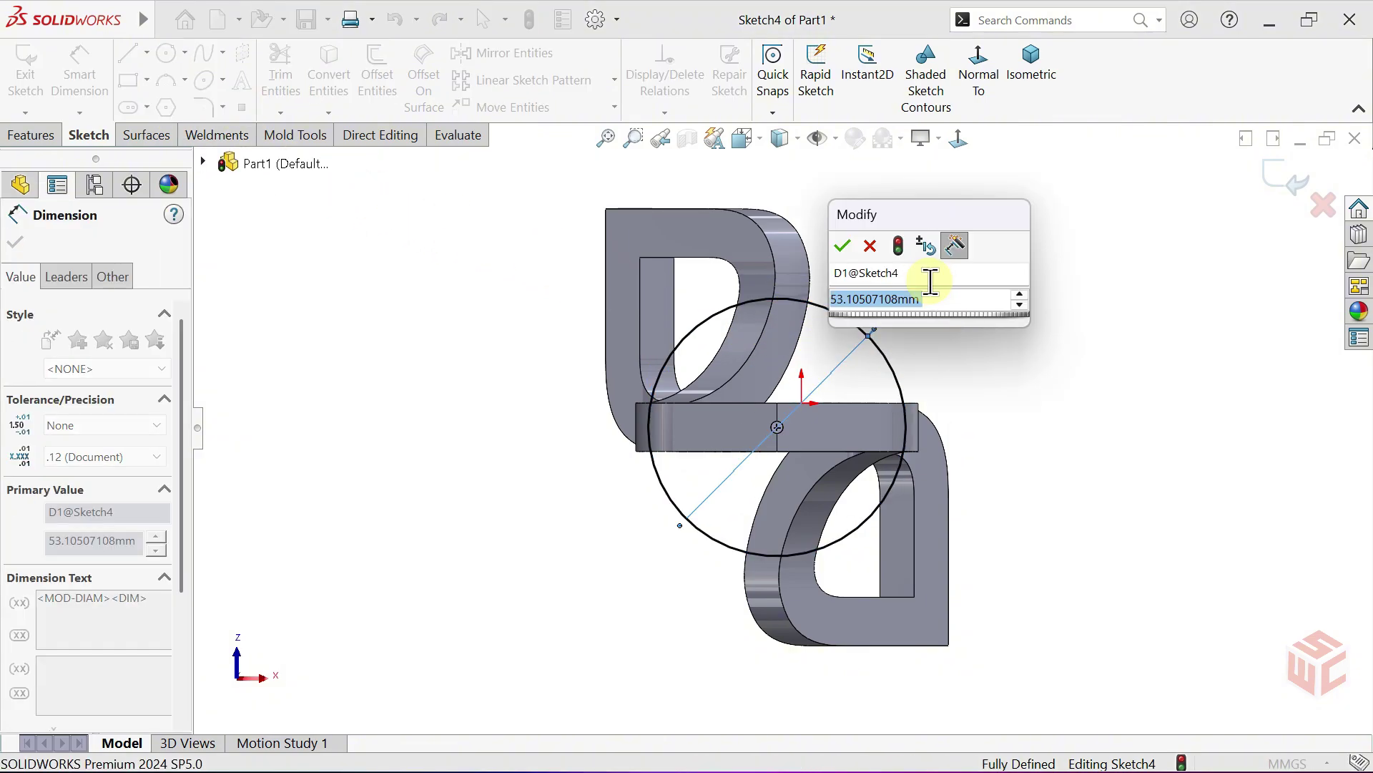
text(50)
key(Return)
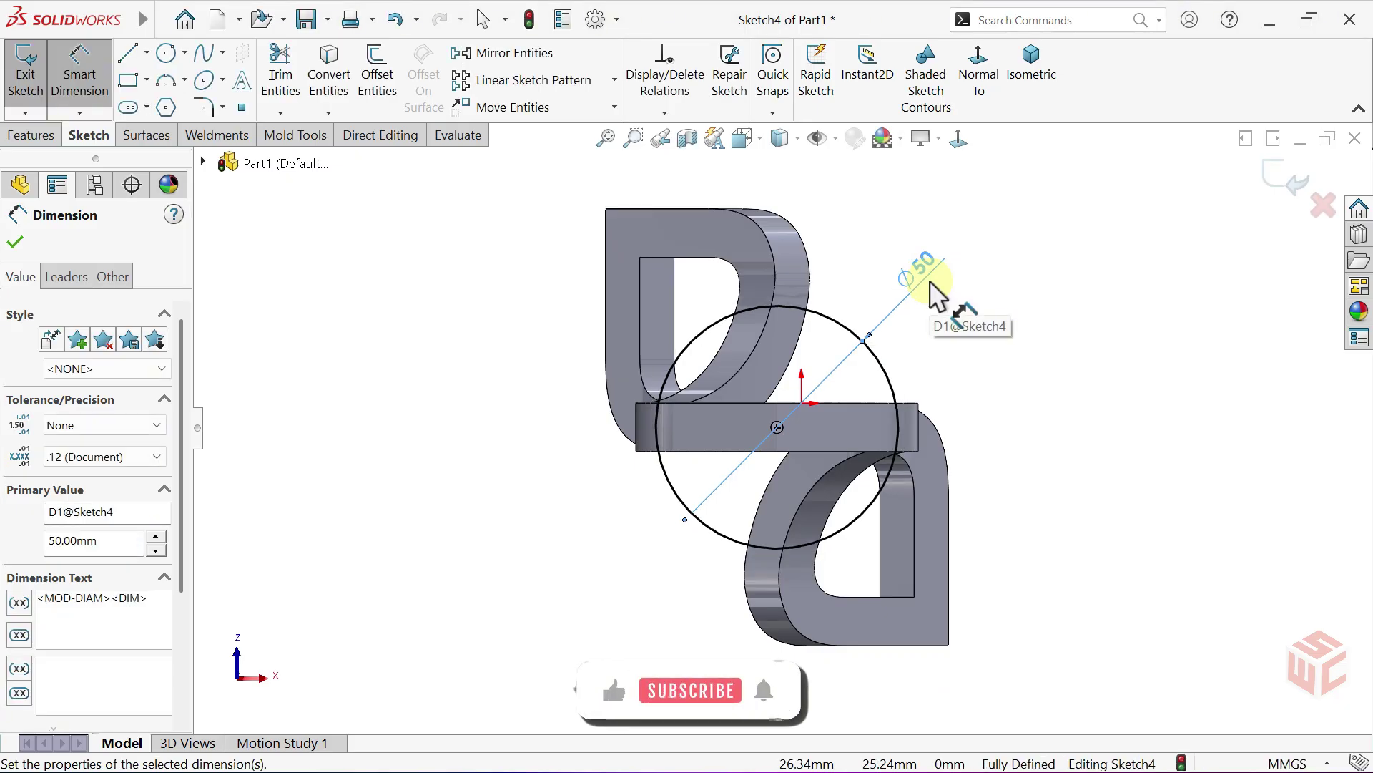
right_click(920, 316)
click(962, 383)
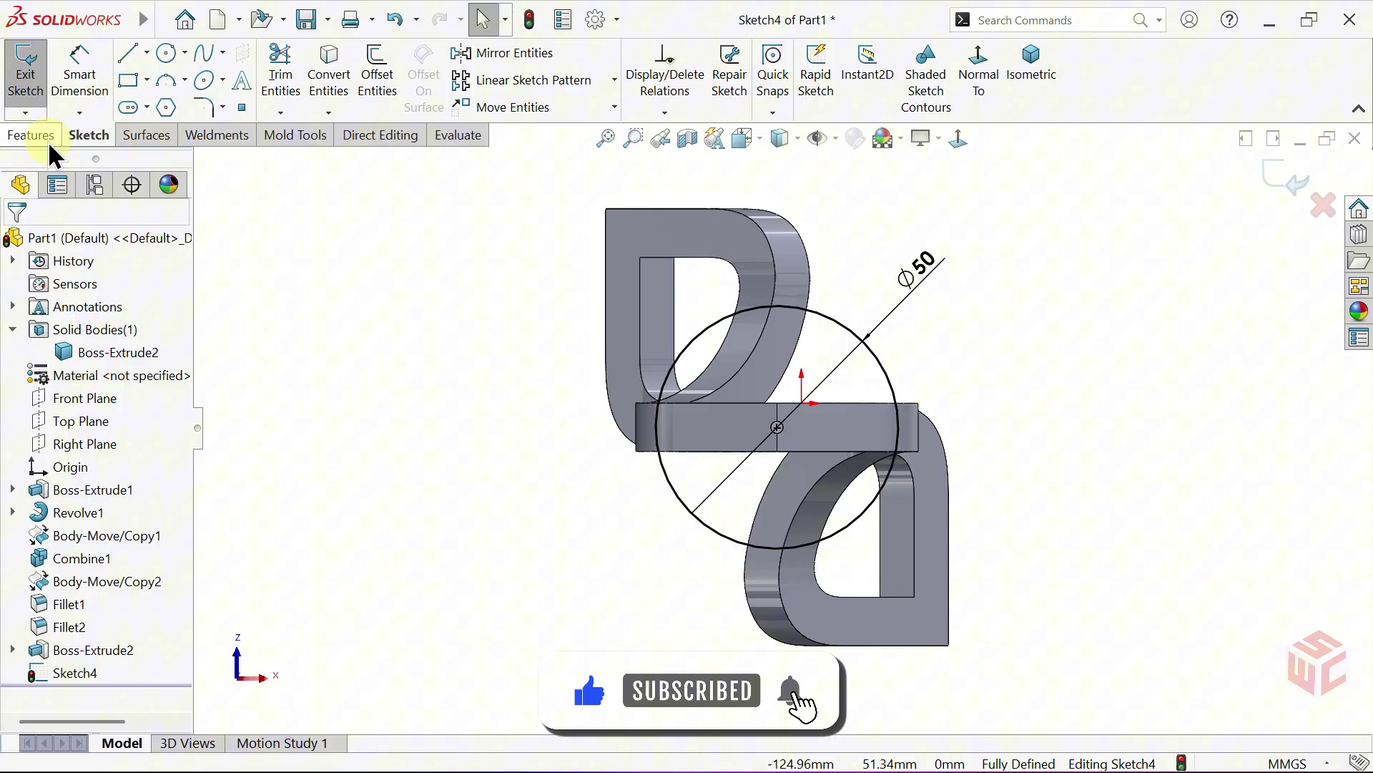
Extrude the Ø50 circle 5 mm into a base disc under the stem, then view the whole trophy.
click(31, 135)
click(35, 72)
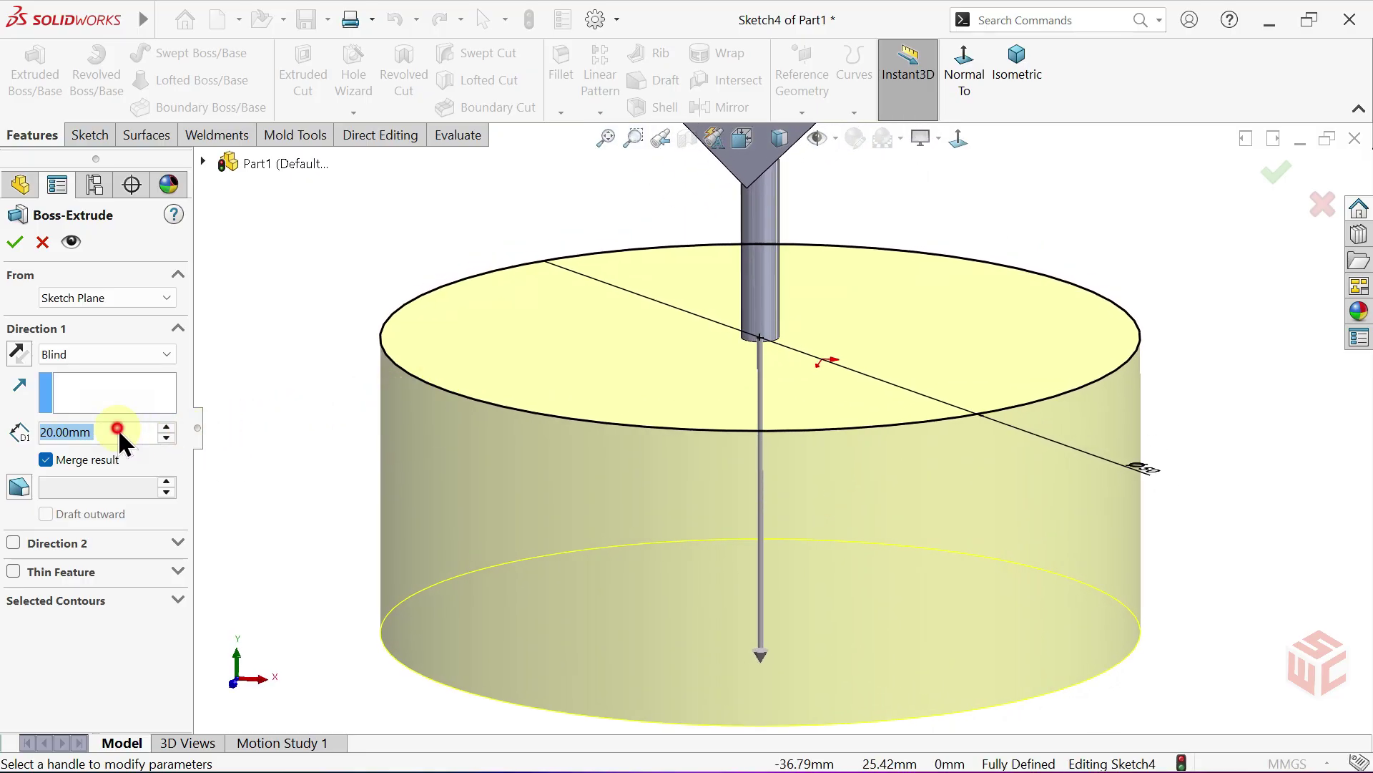
drag(120, 424, 21, 443)
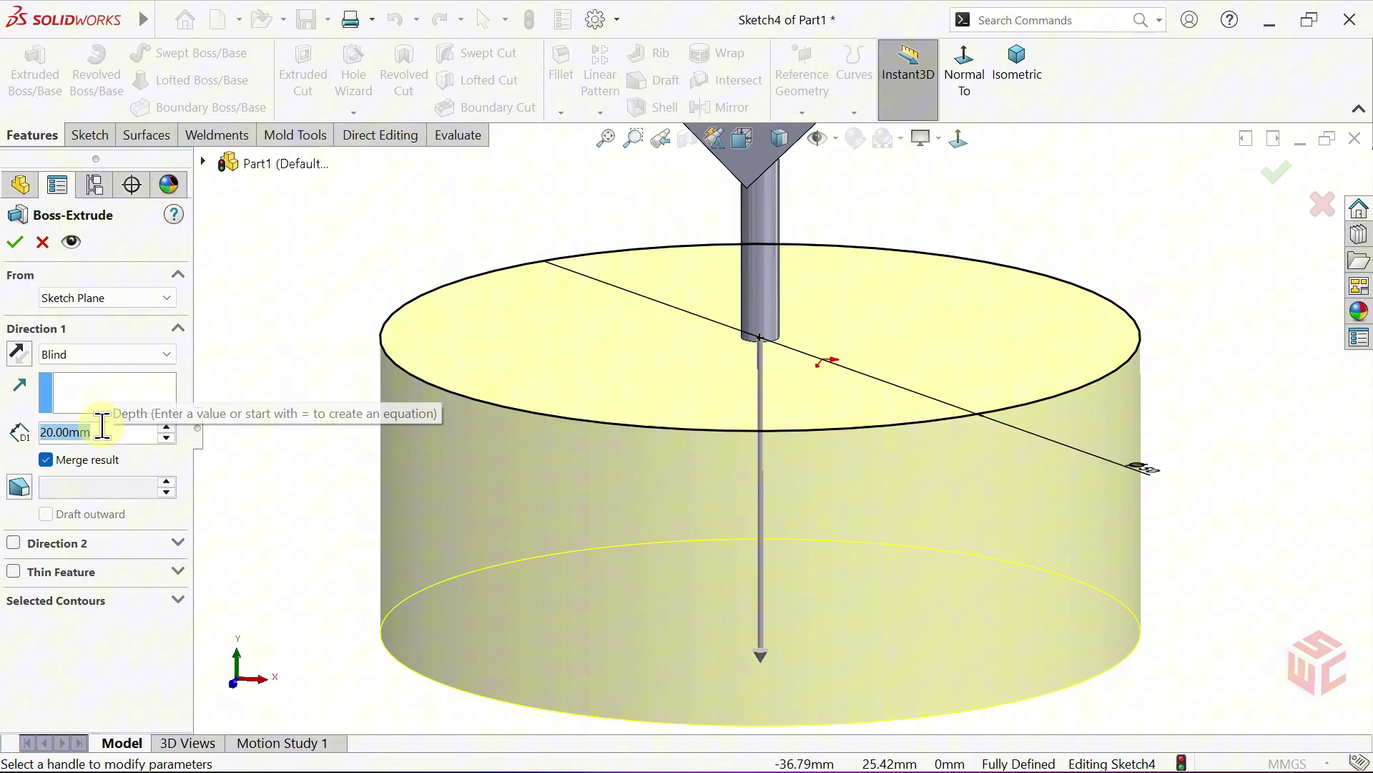
text(5)
key(Return)
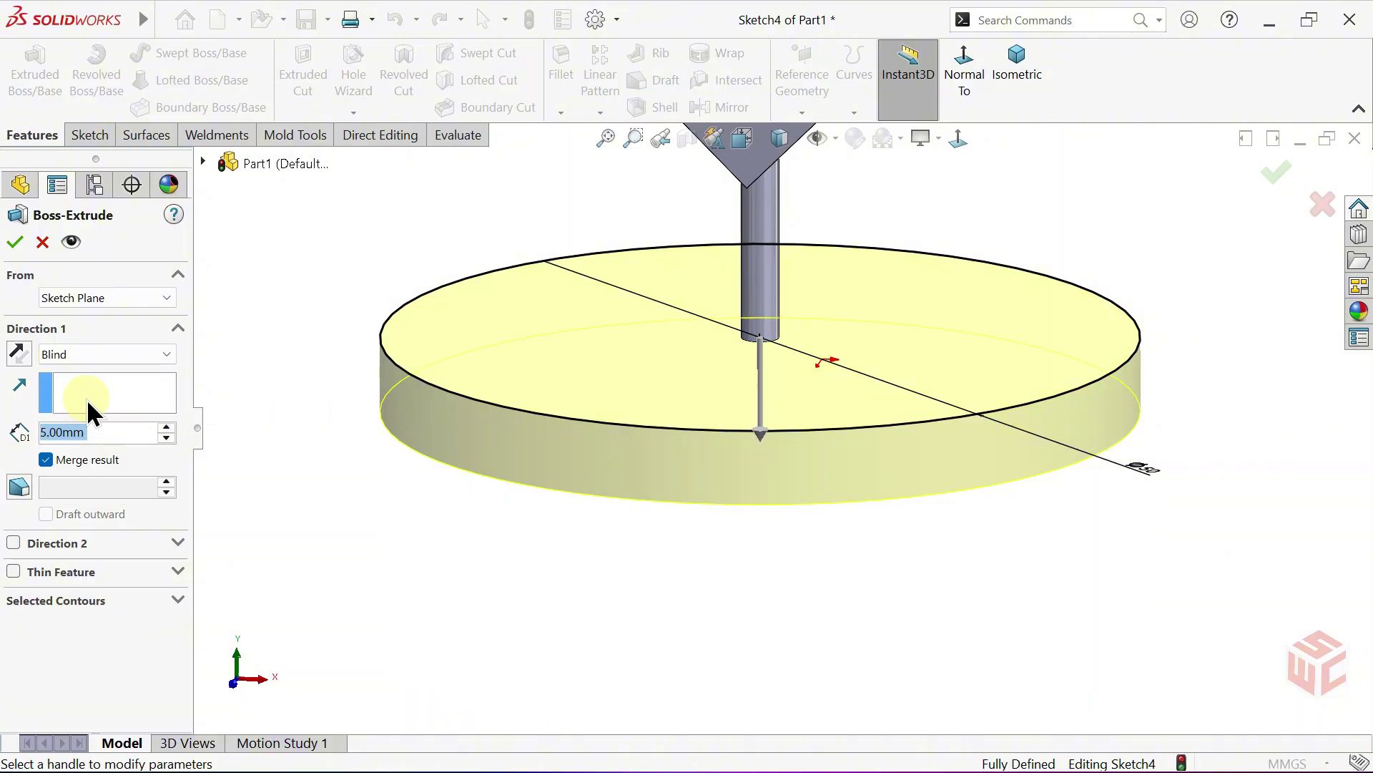
click(15, 244)
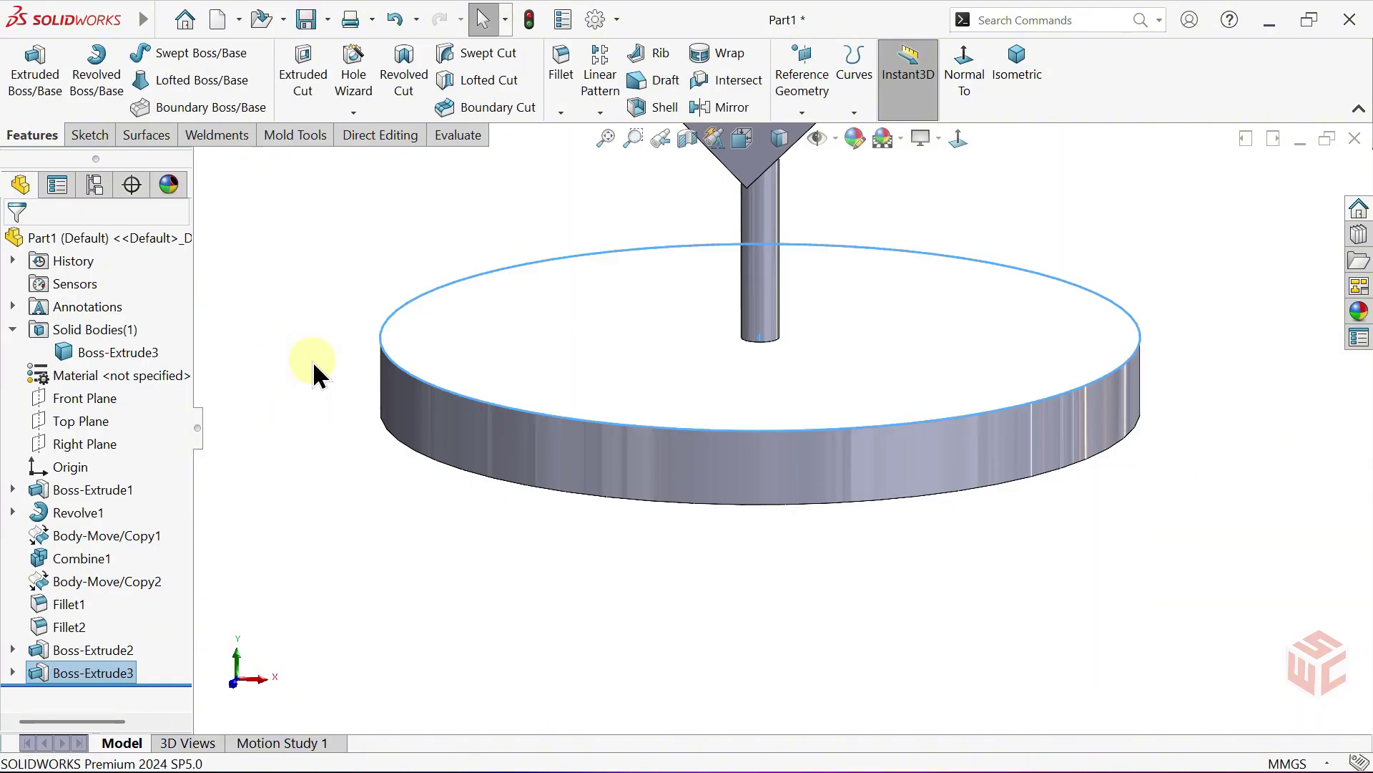
key(ctrl+7)
middle_drag(528, 420, 947, 413)
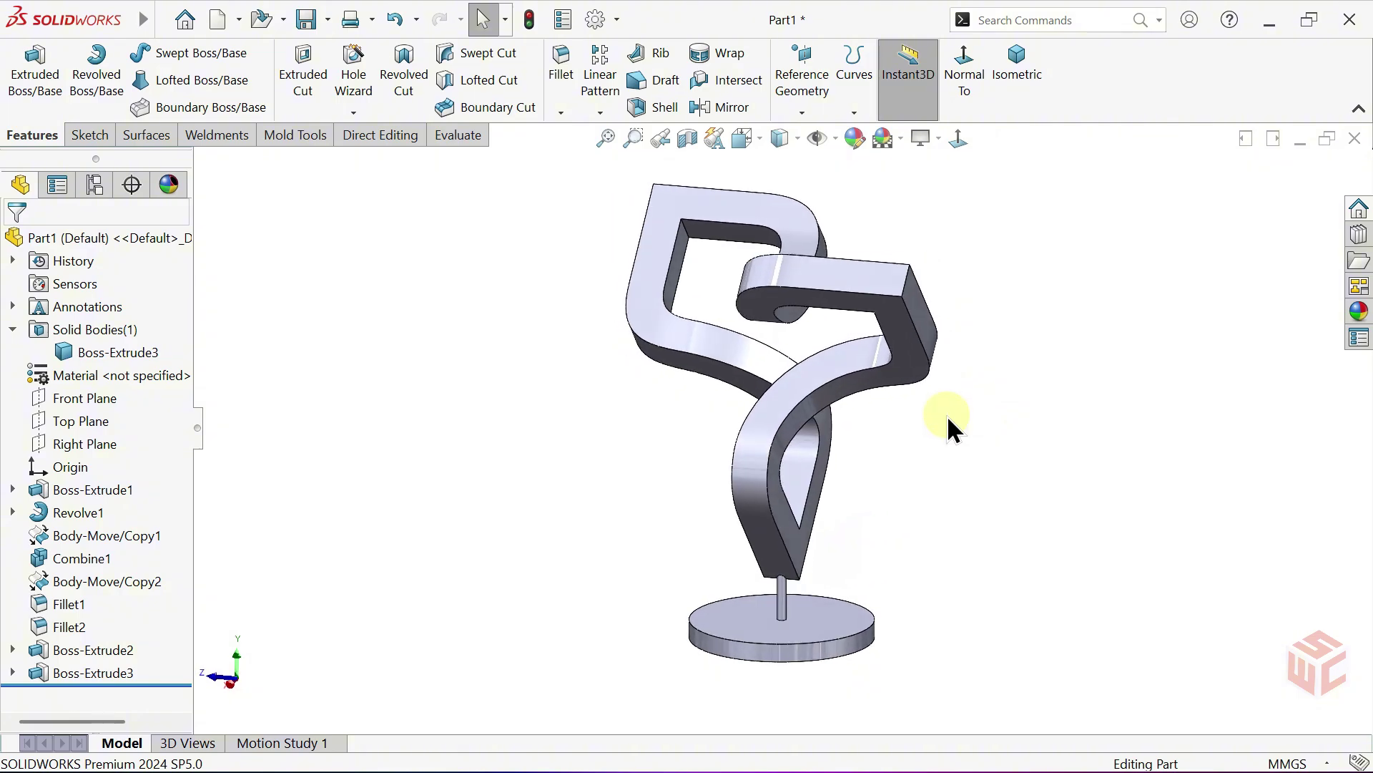
Start a chamfer from the Fillet menu with a 1 mm distance.
key(ctrl+7)
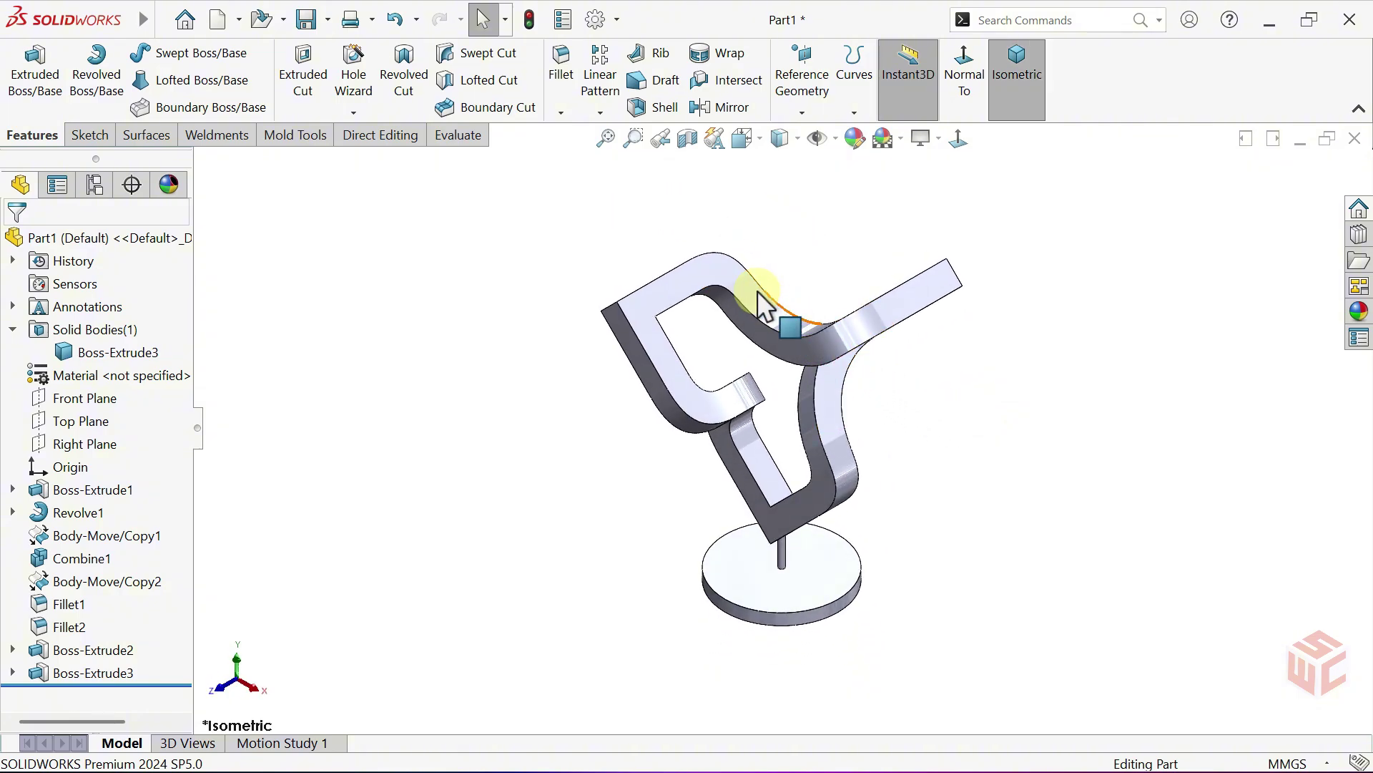
click(569, 113)
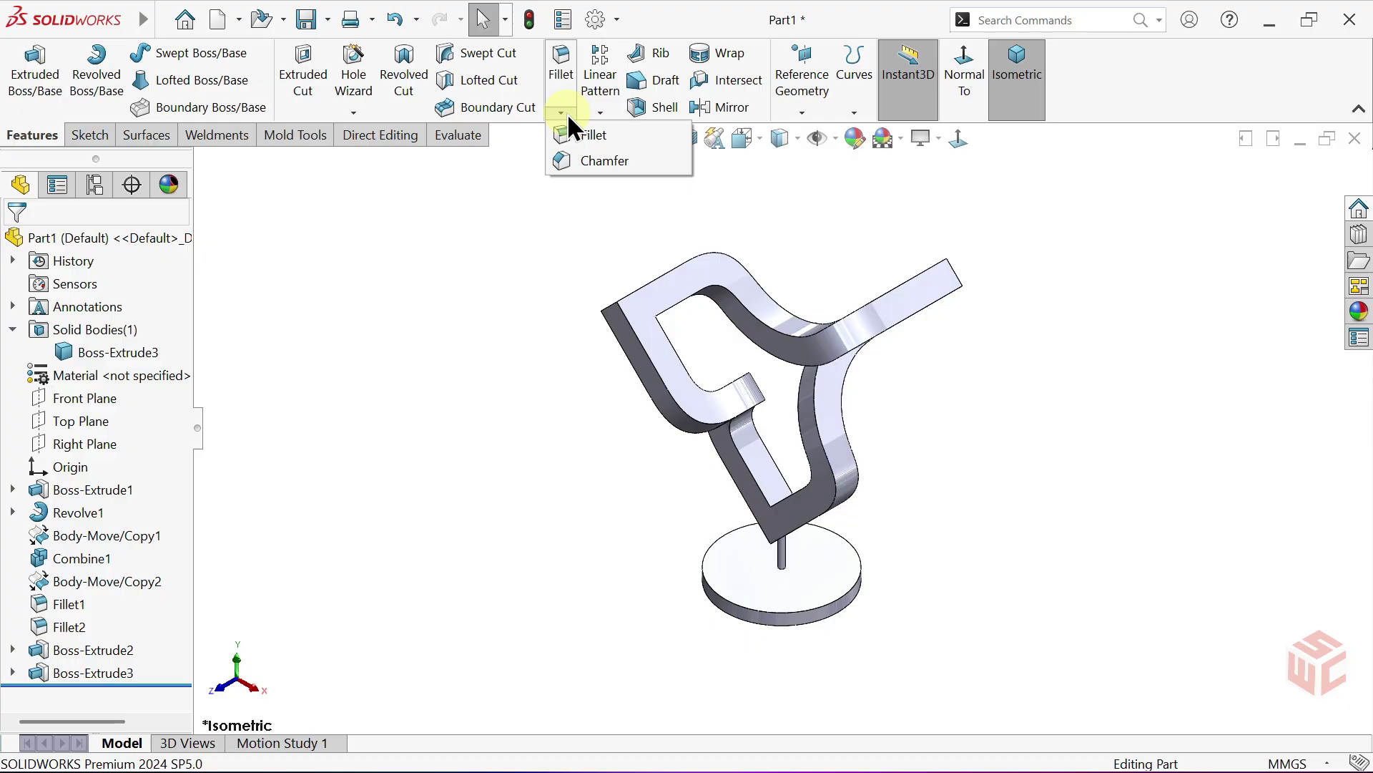
click(603, 165)
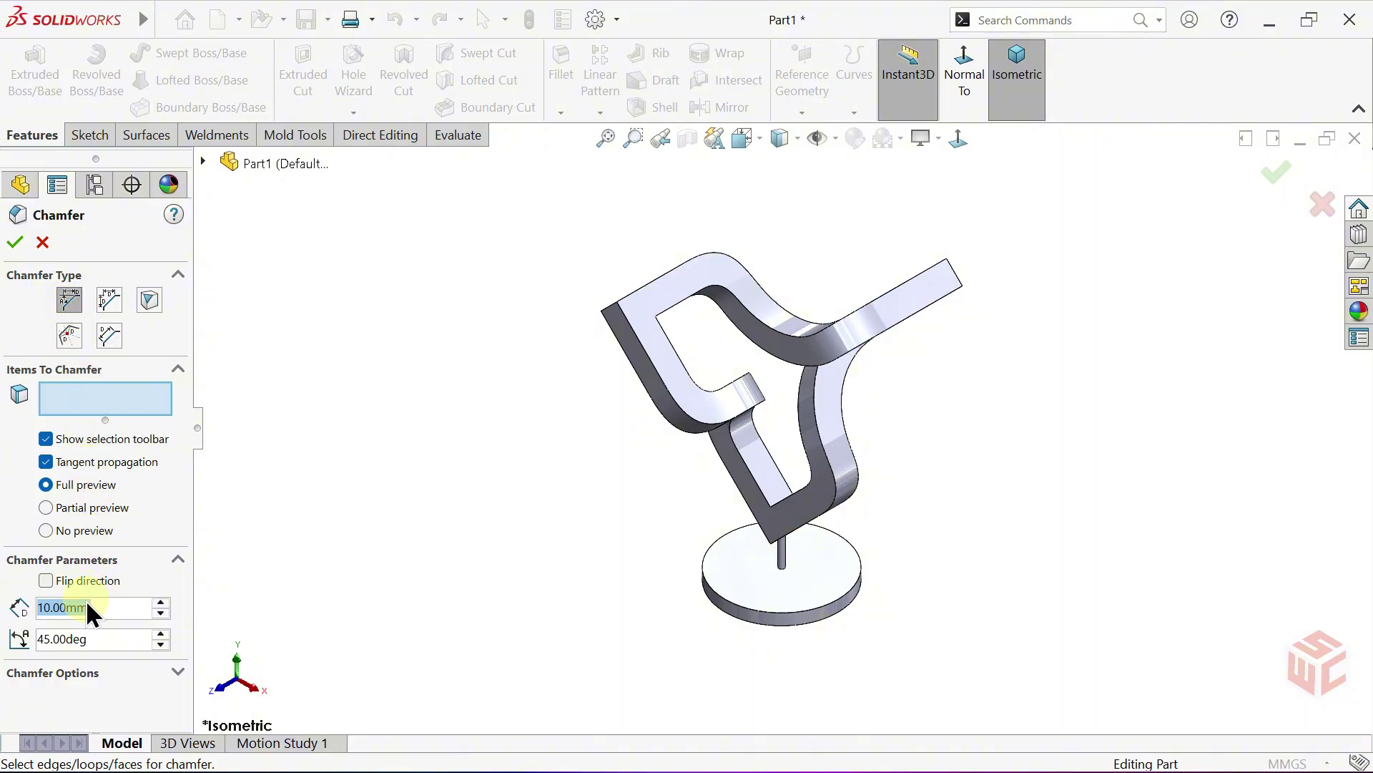
text(1)
key(Return)
Select the first seven arm edges for the chamfer.
scroll(788, 408, down, 5)
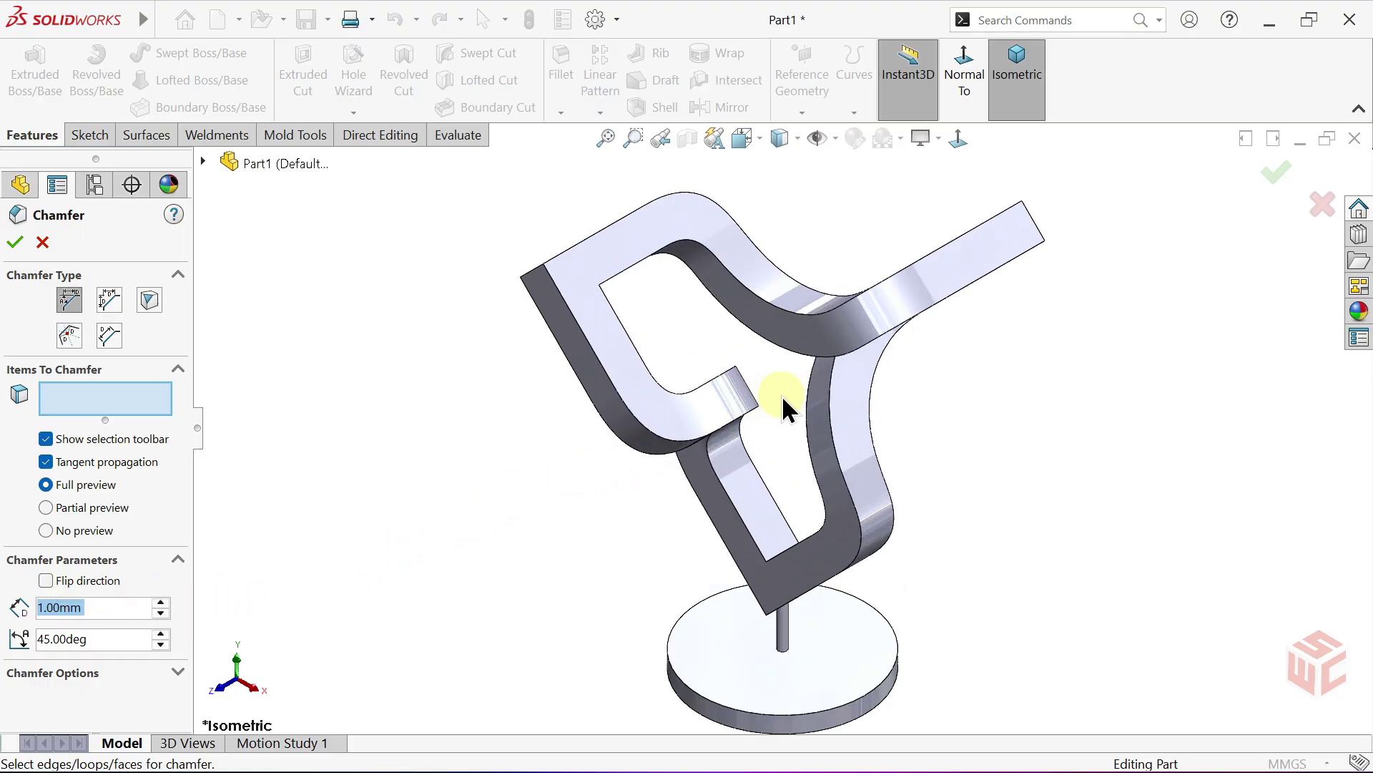
click(582, 398)
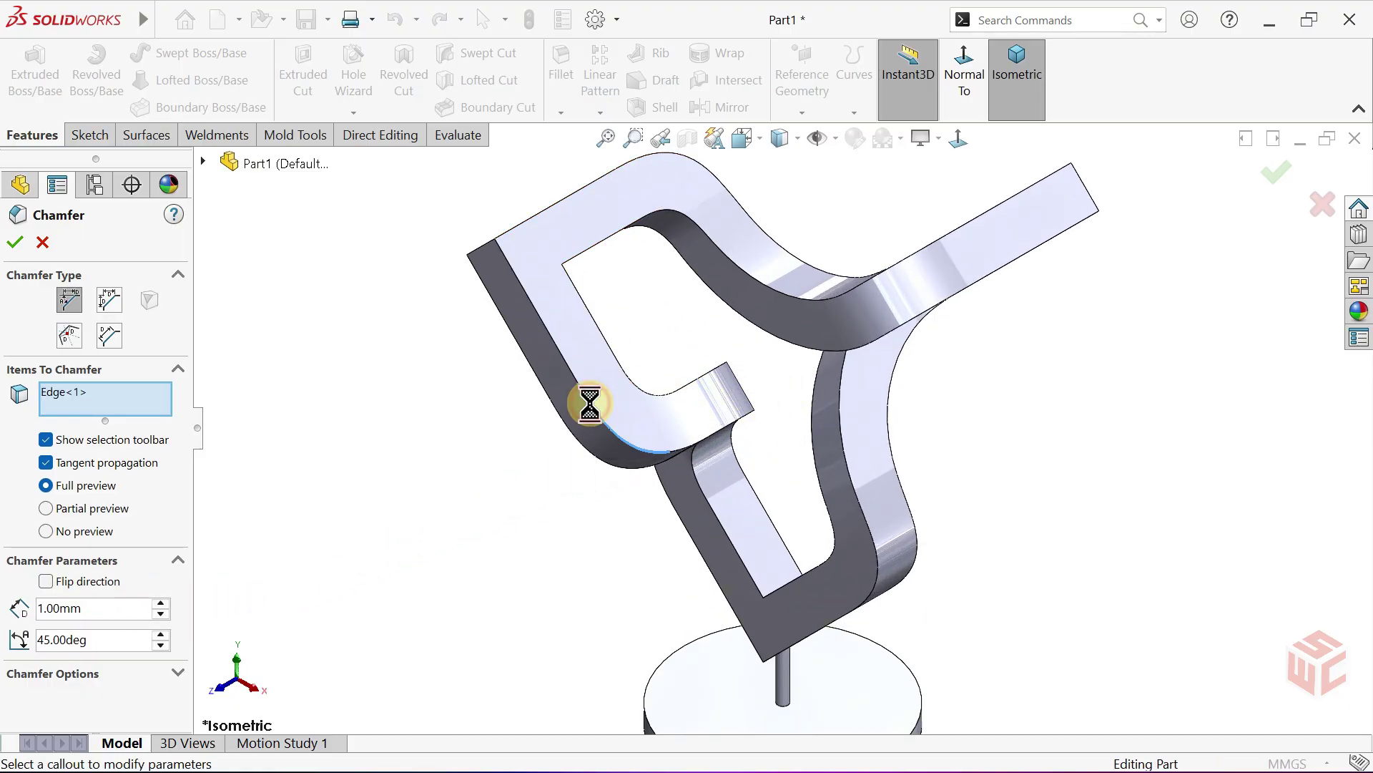
click(562, 418)
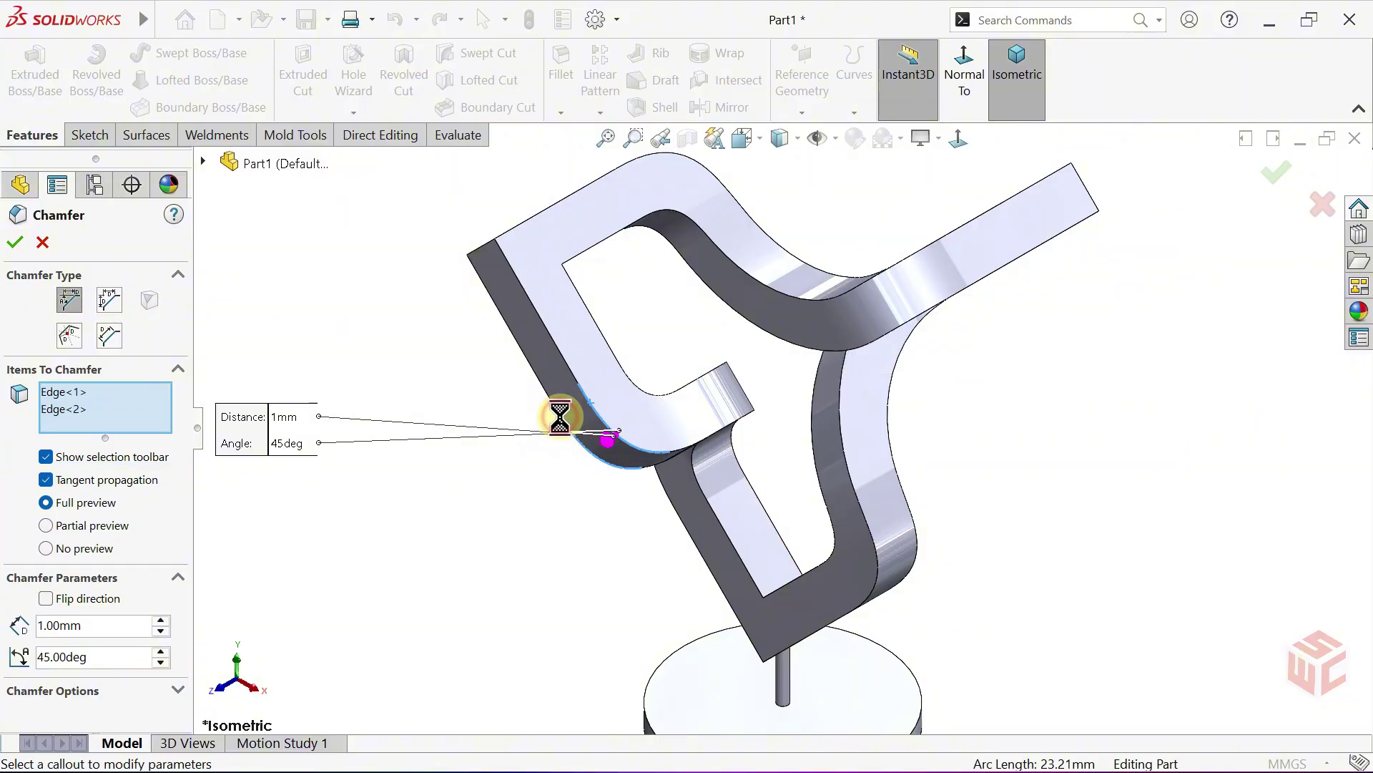
click(684, 522)
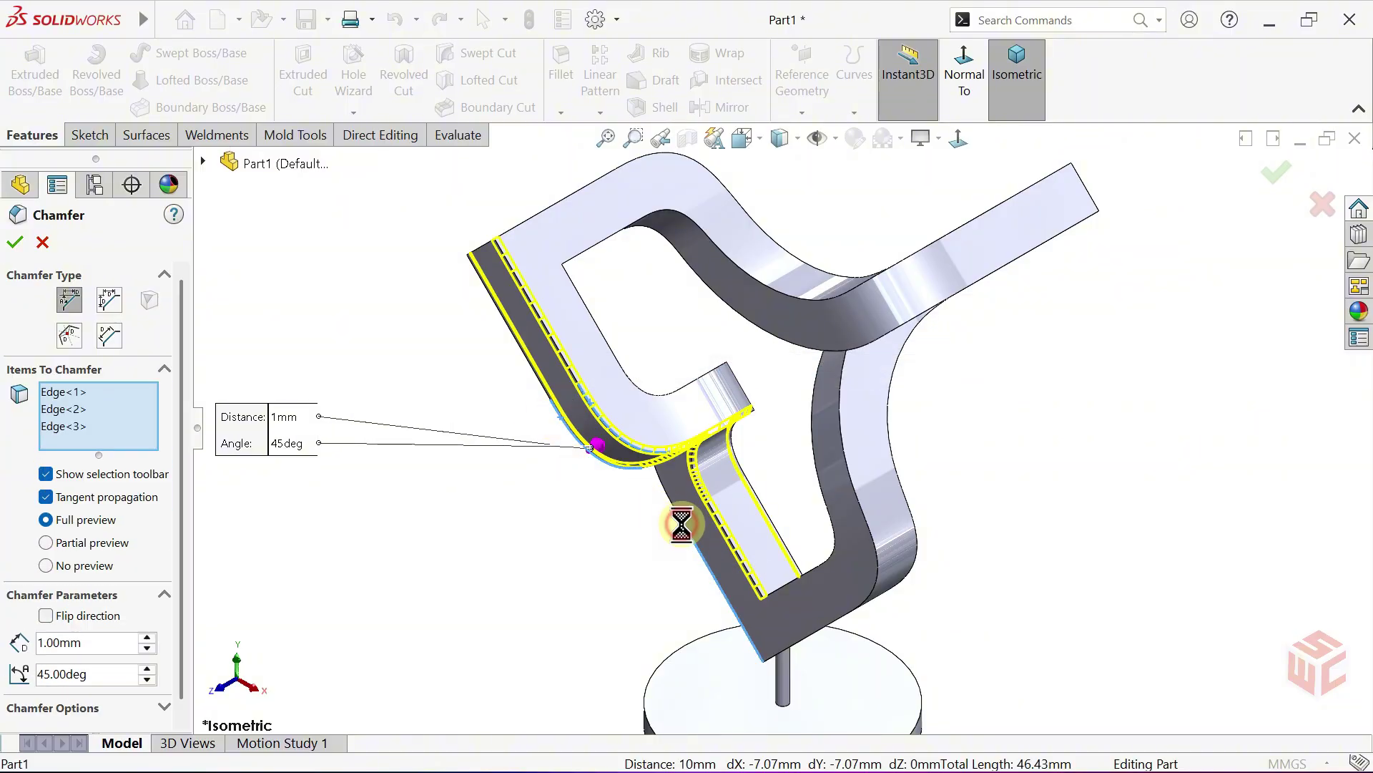
click(833, 531)
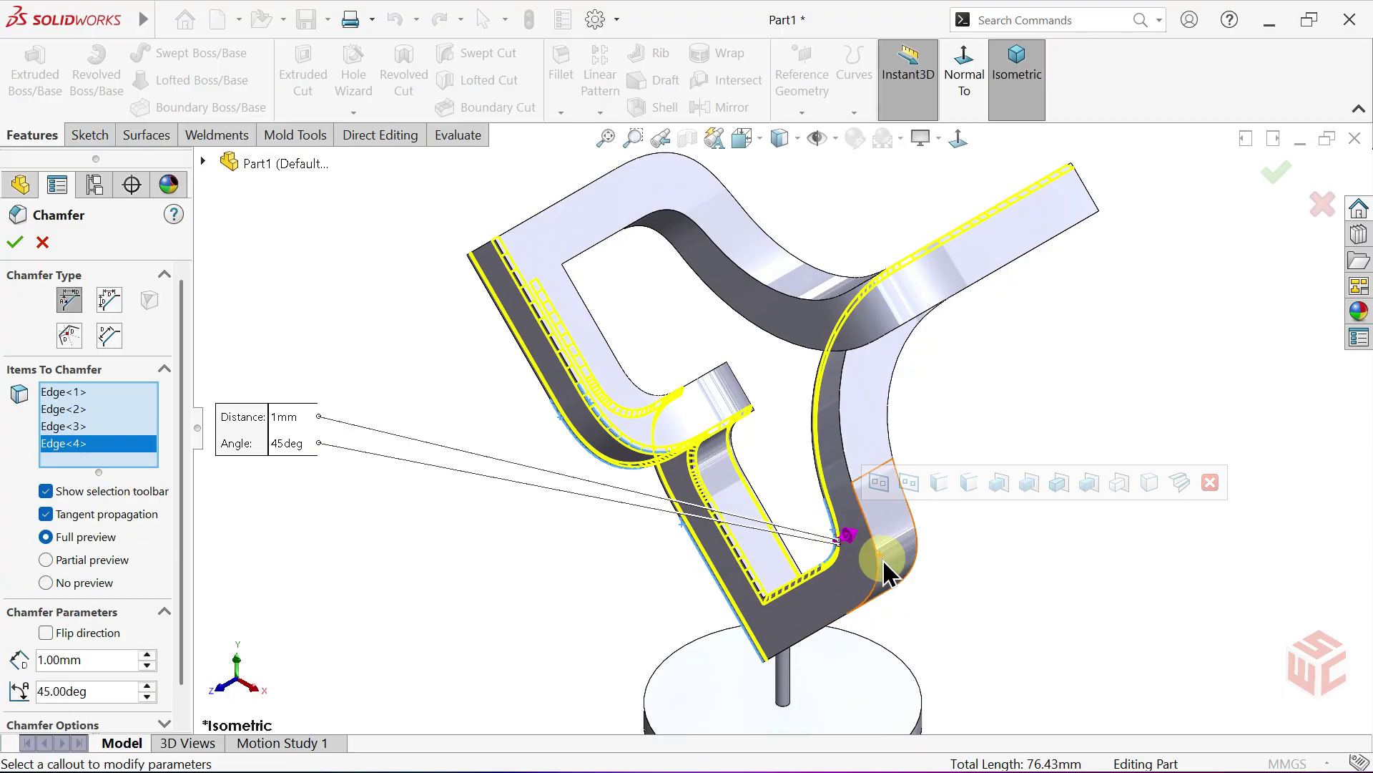
click(880, 566)
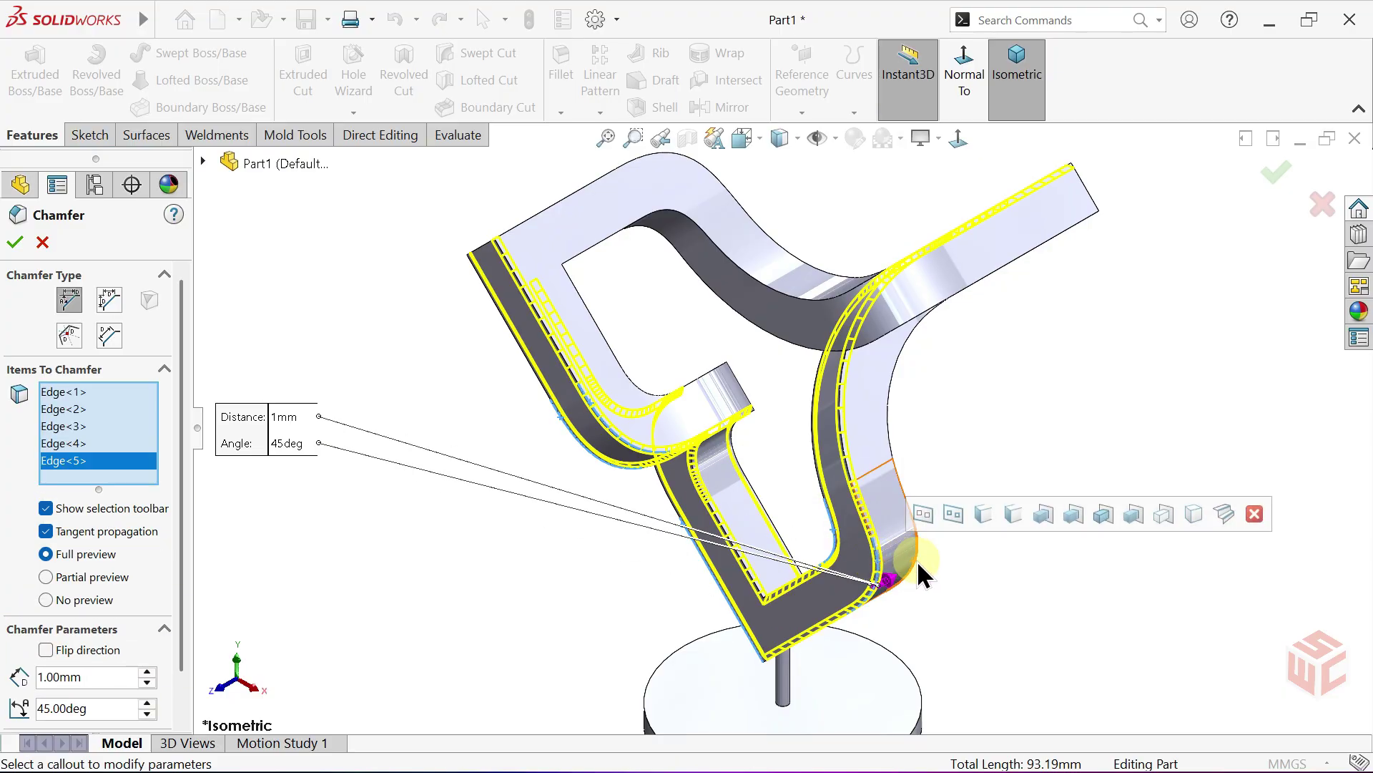
click(917, 560)
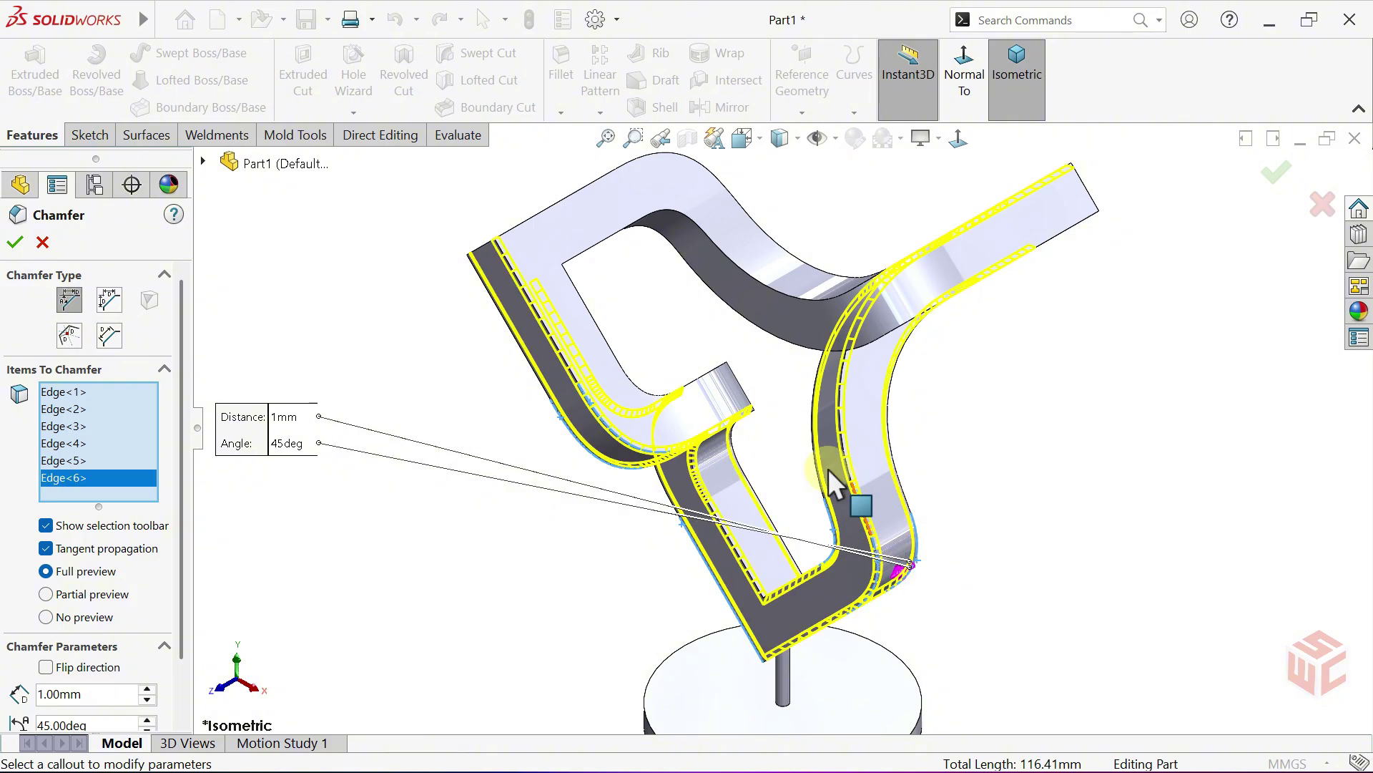
click(617, 355)
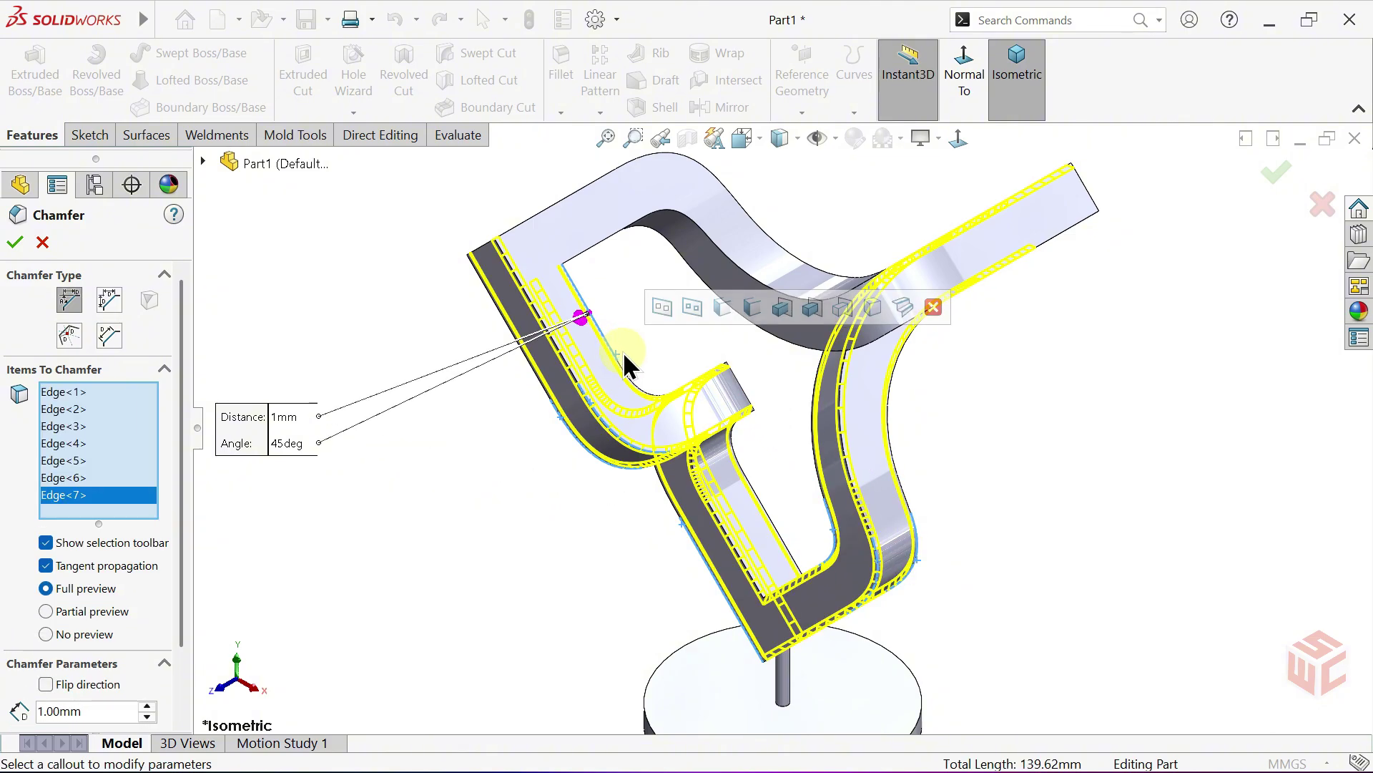
Add the remaining five arm edges, turning the model to reach hidden ones.
ctrl+middle_drag(628, 344, 592, 431)
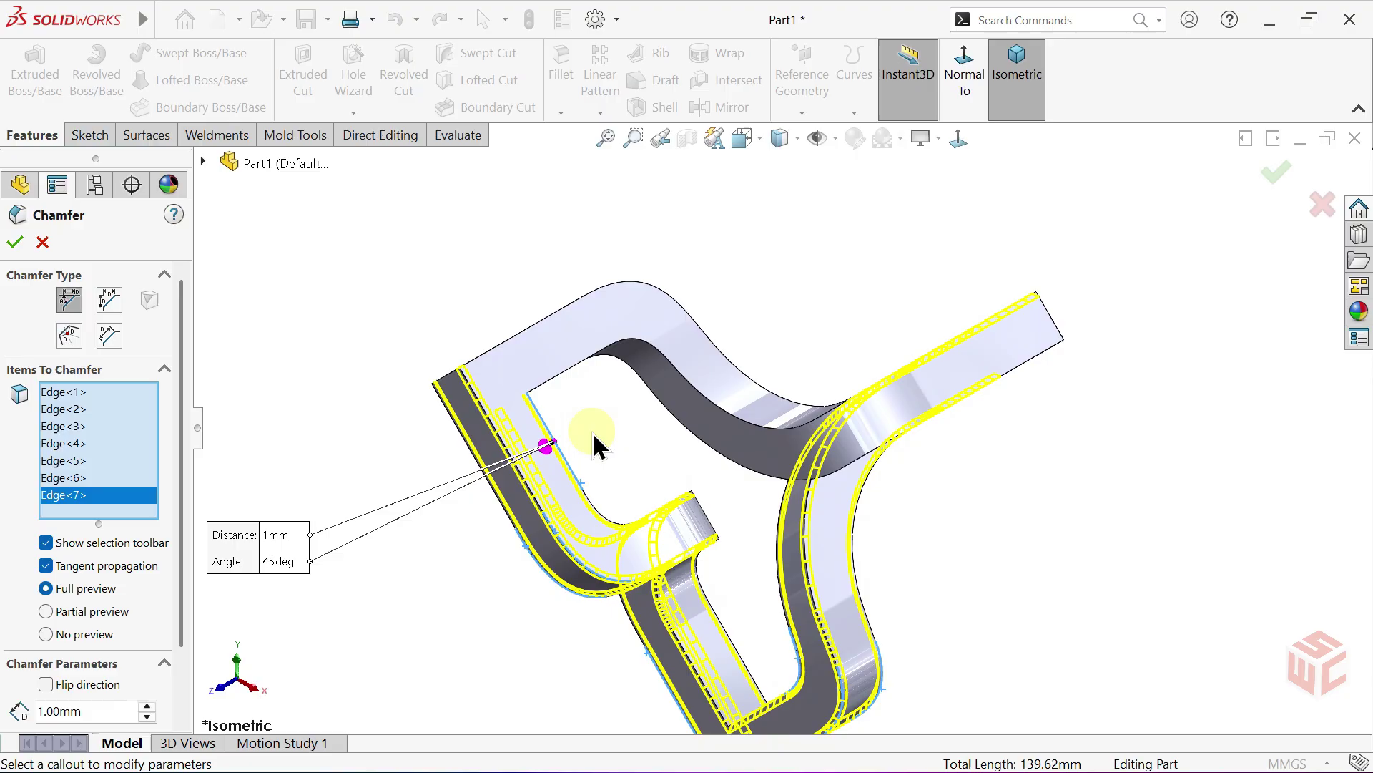
click(559, 377)
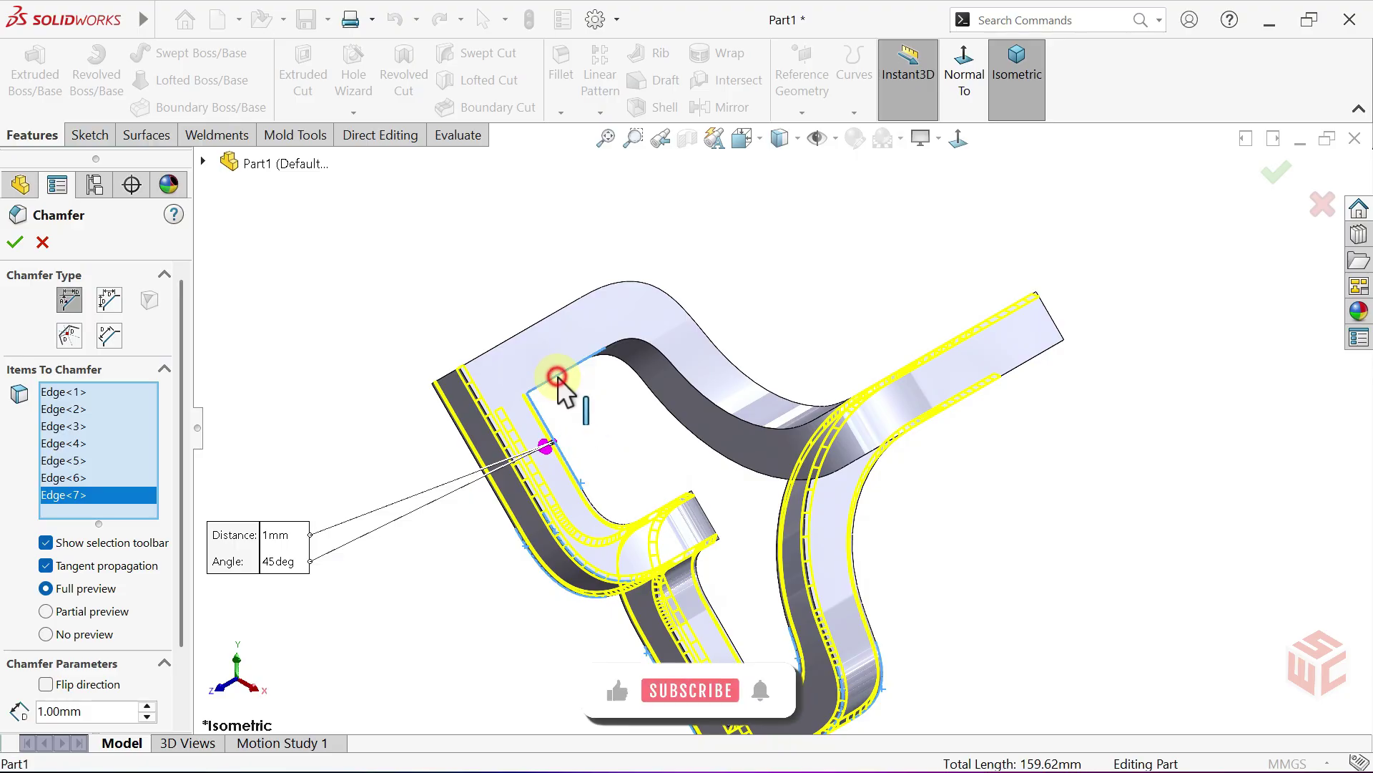
click(519, 333)
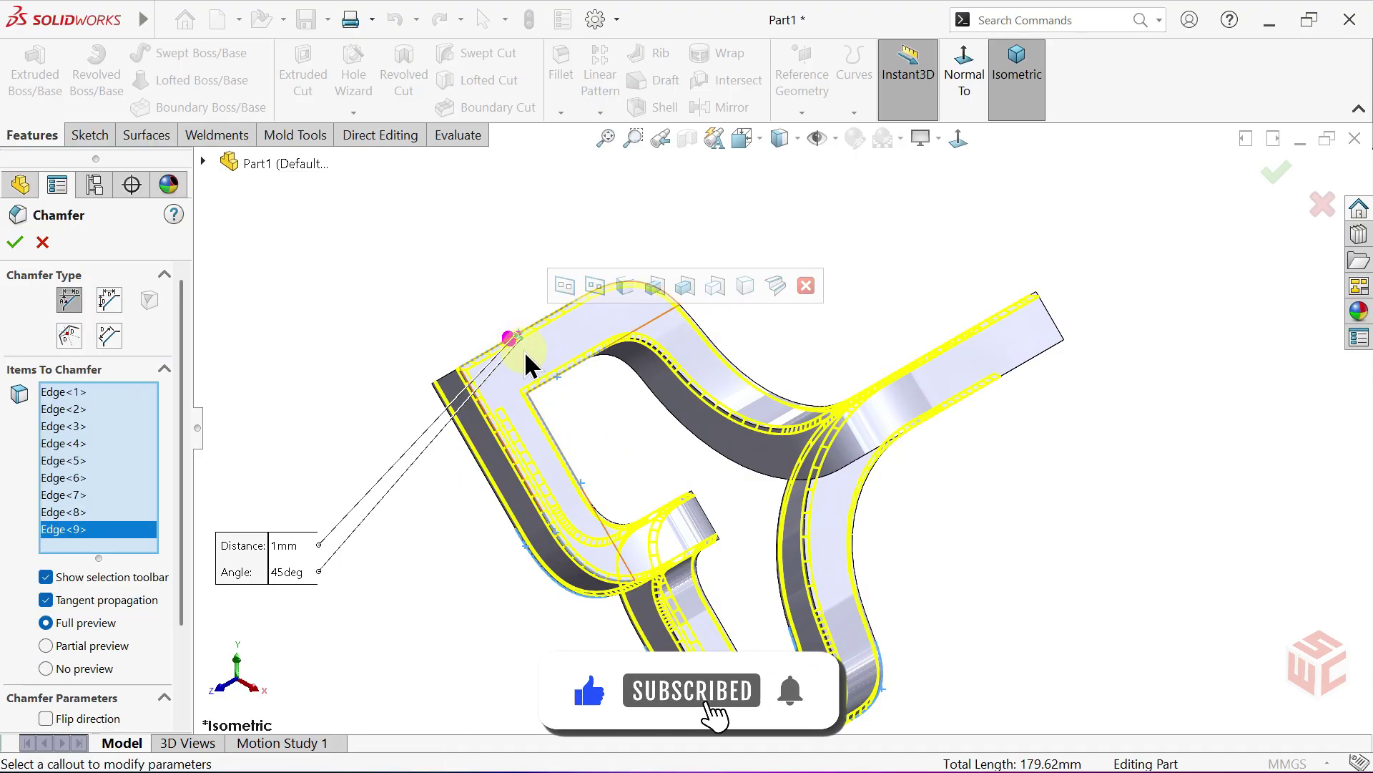
click(1025, 392)
middle_drag(1025, 392, 950, 439)
click(1014, 354)
scroll(951, 504, down, 5)
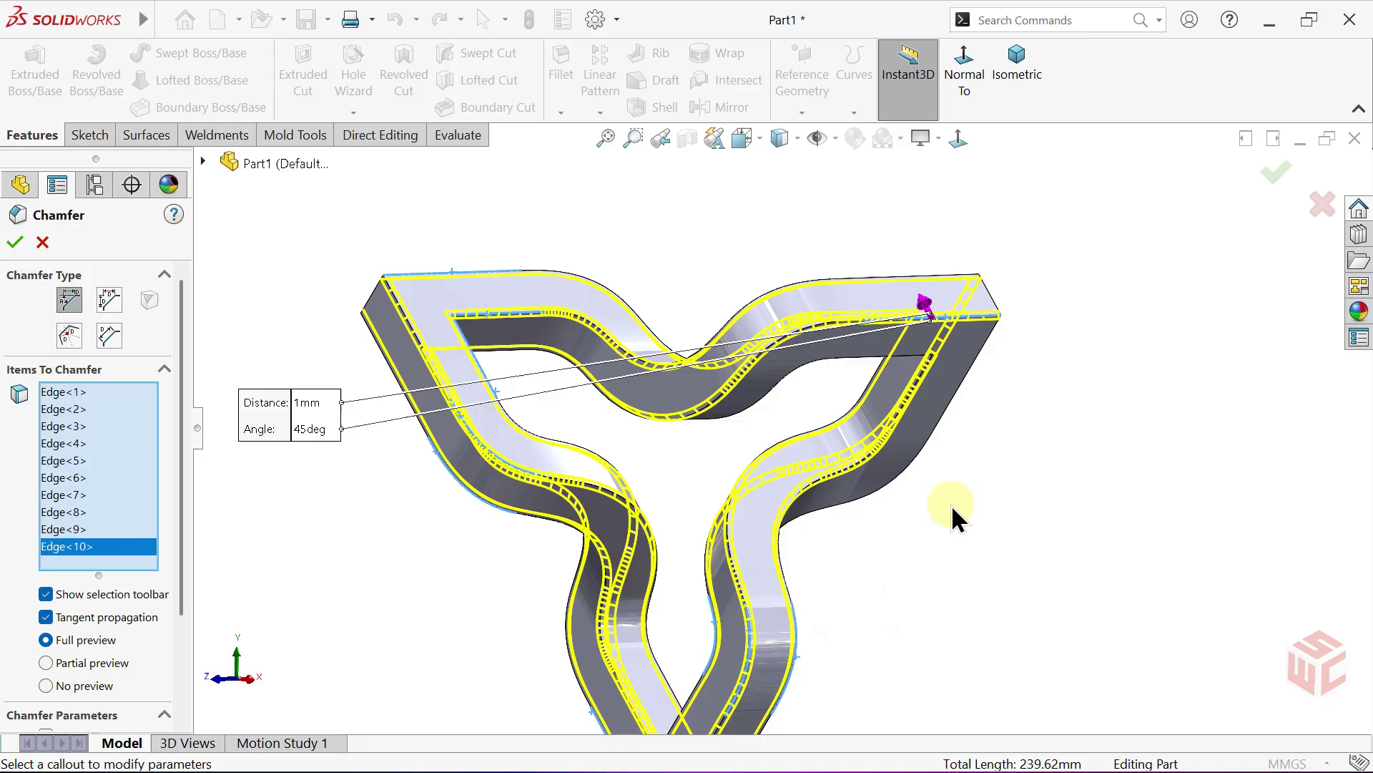
click(893, 459)
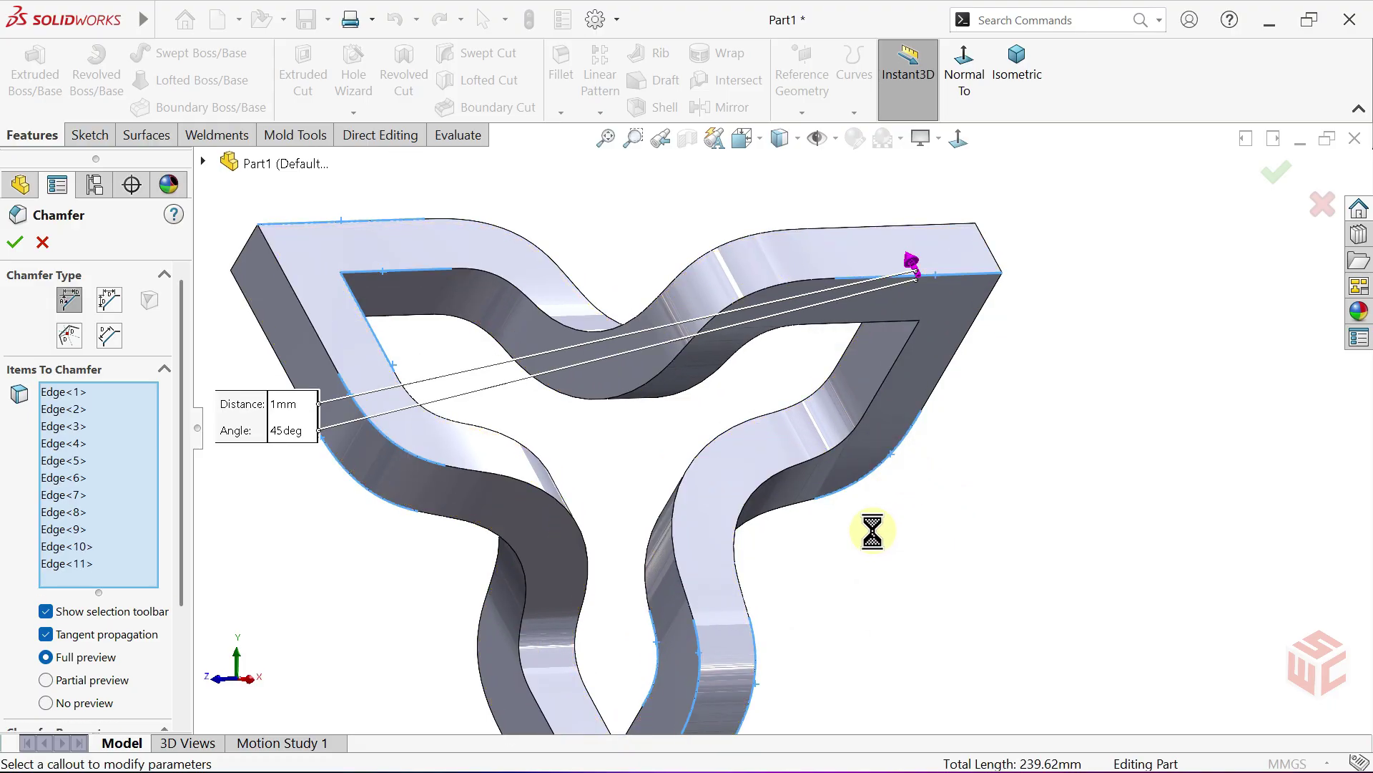
scroll(833, 544, up, 4)
middle_drag(840, 538, 840, 478)
scroll(809, 362, down, 5)
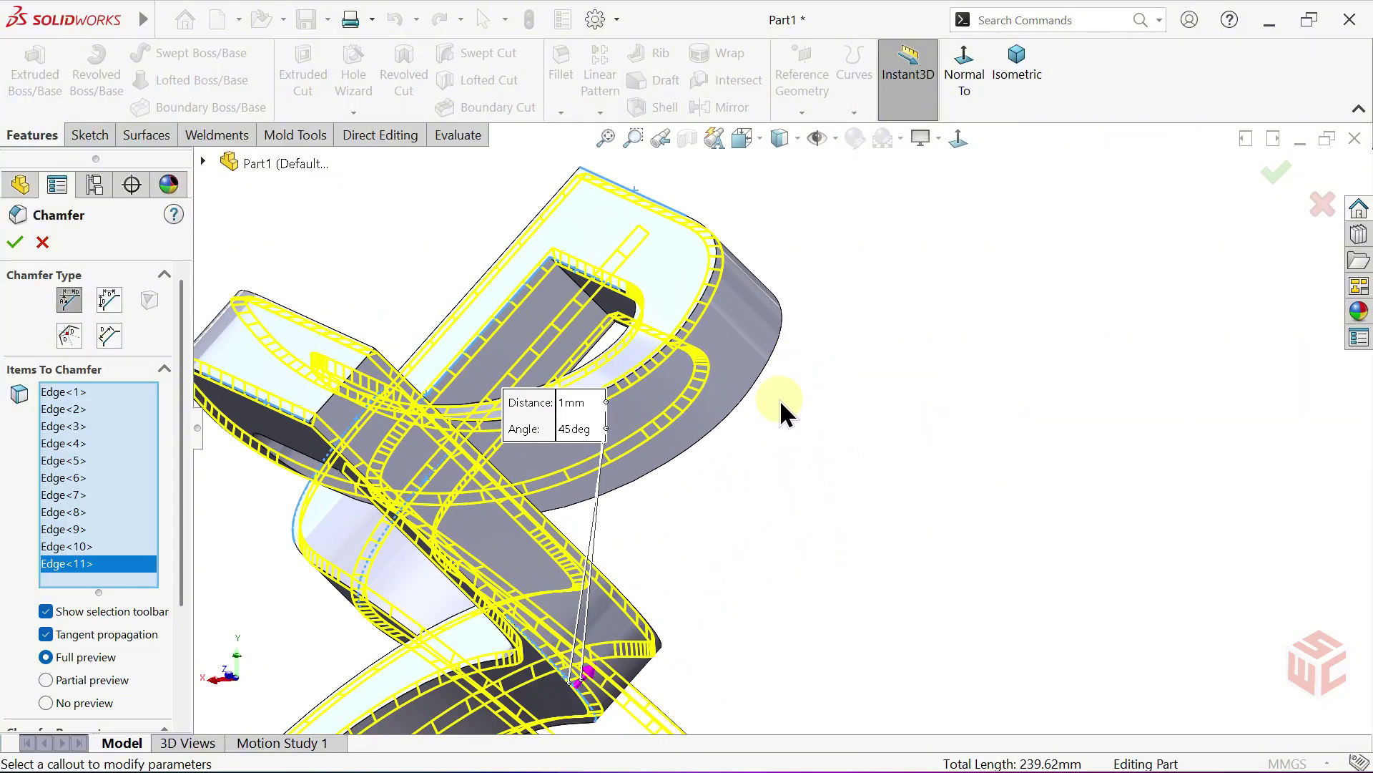
click(757, 399)
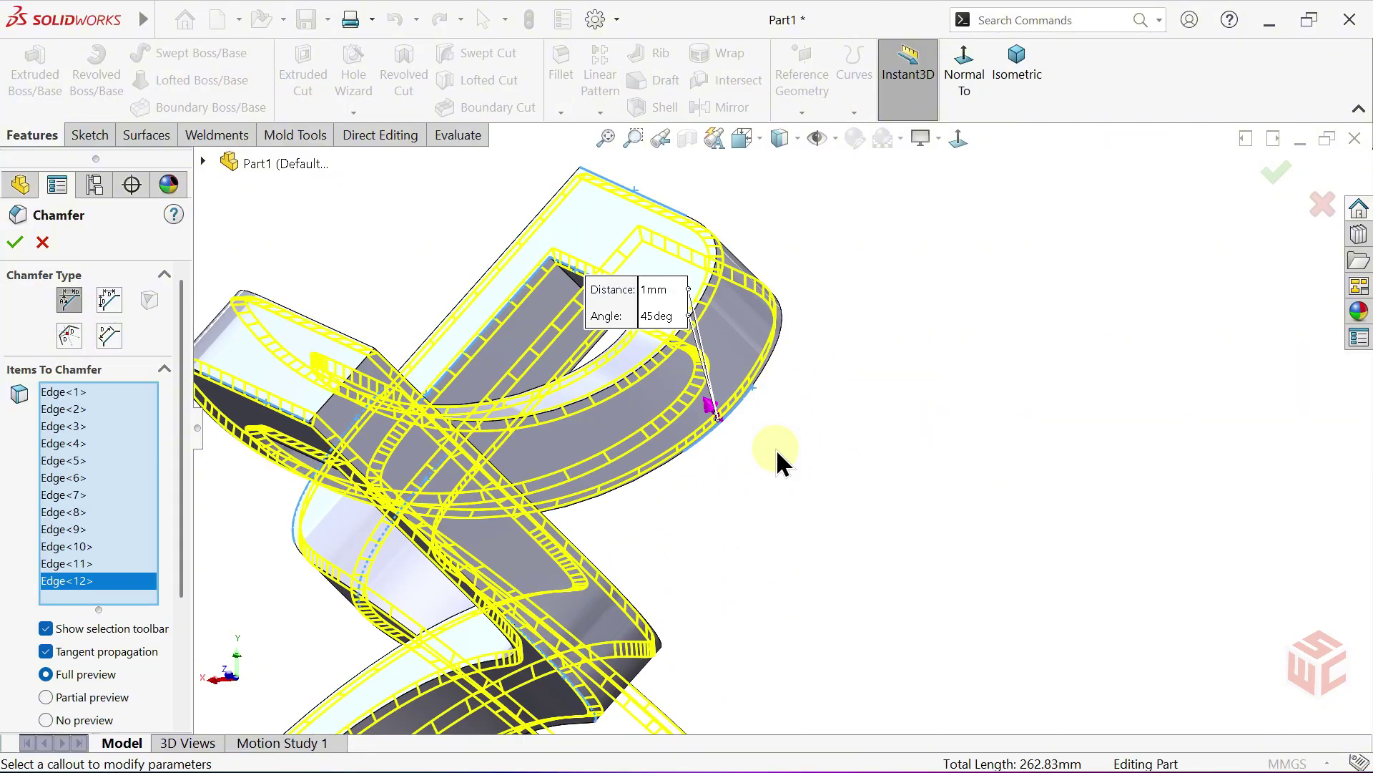
Return to the isometric view and apply the 1 mm × 45° chamfer to all twelve edges.
scroll(776, 458, up, 2)
scroll(777, 465, up, 2)
middle_drag(777, 465, 849, 407)
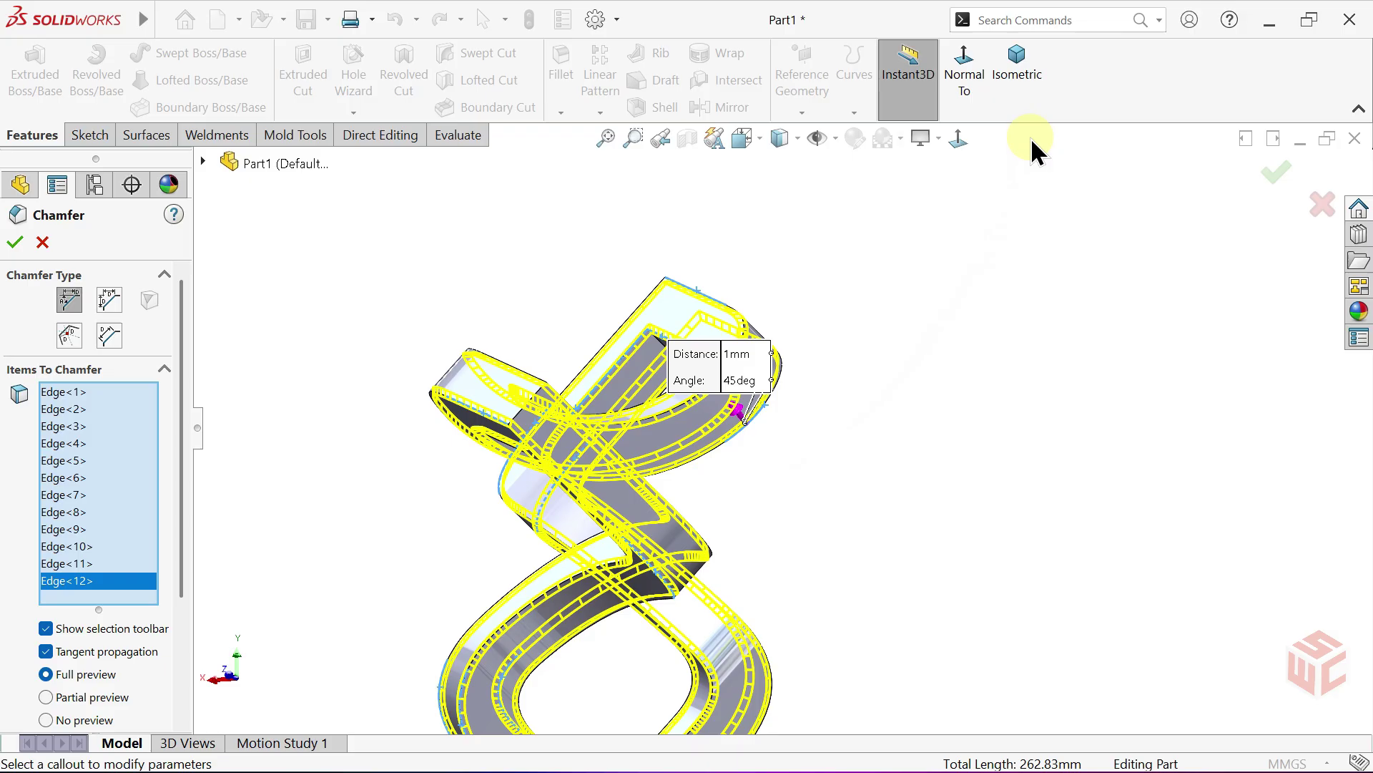
click(1024, 104)
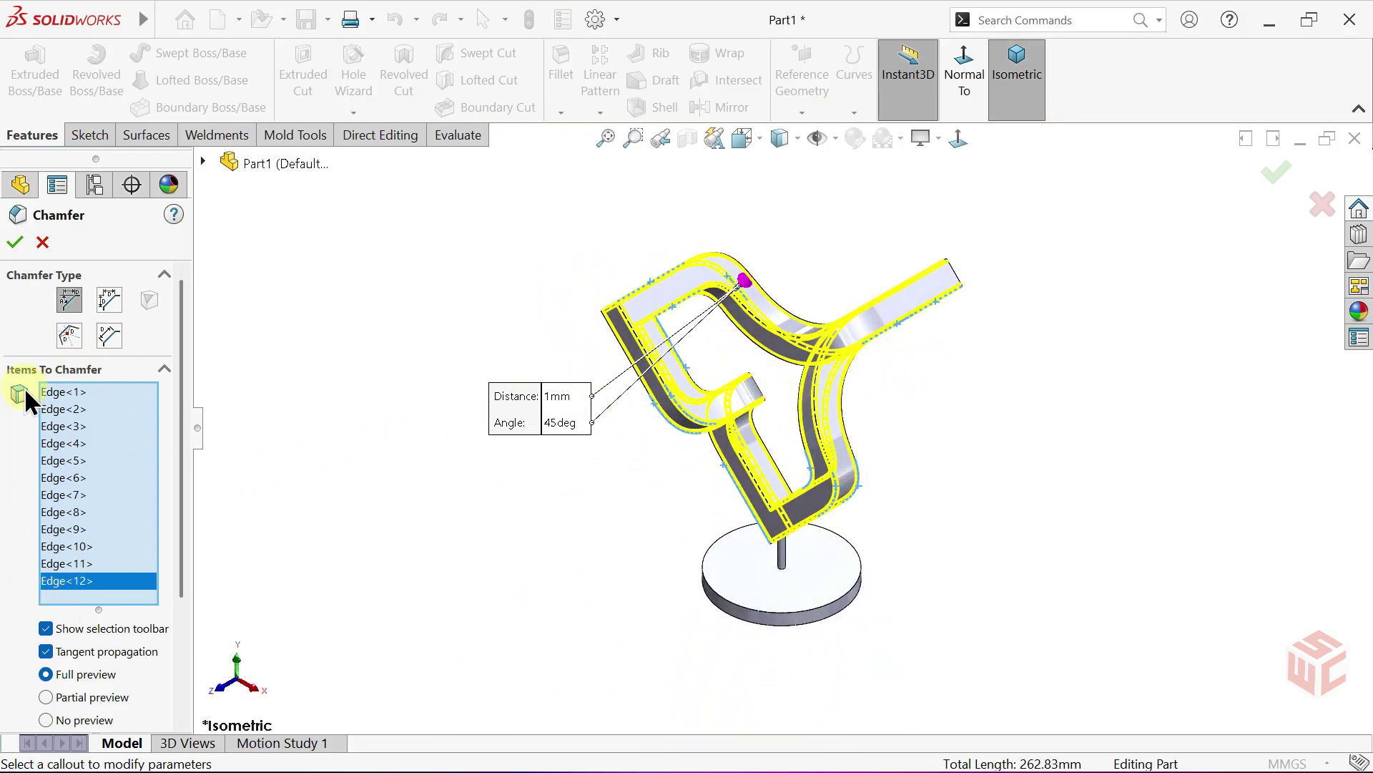
click(16, 245)
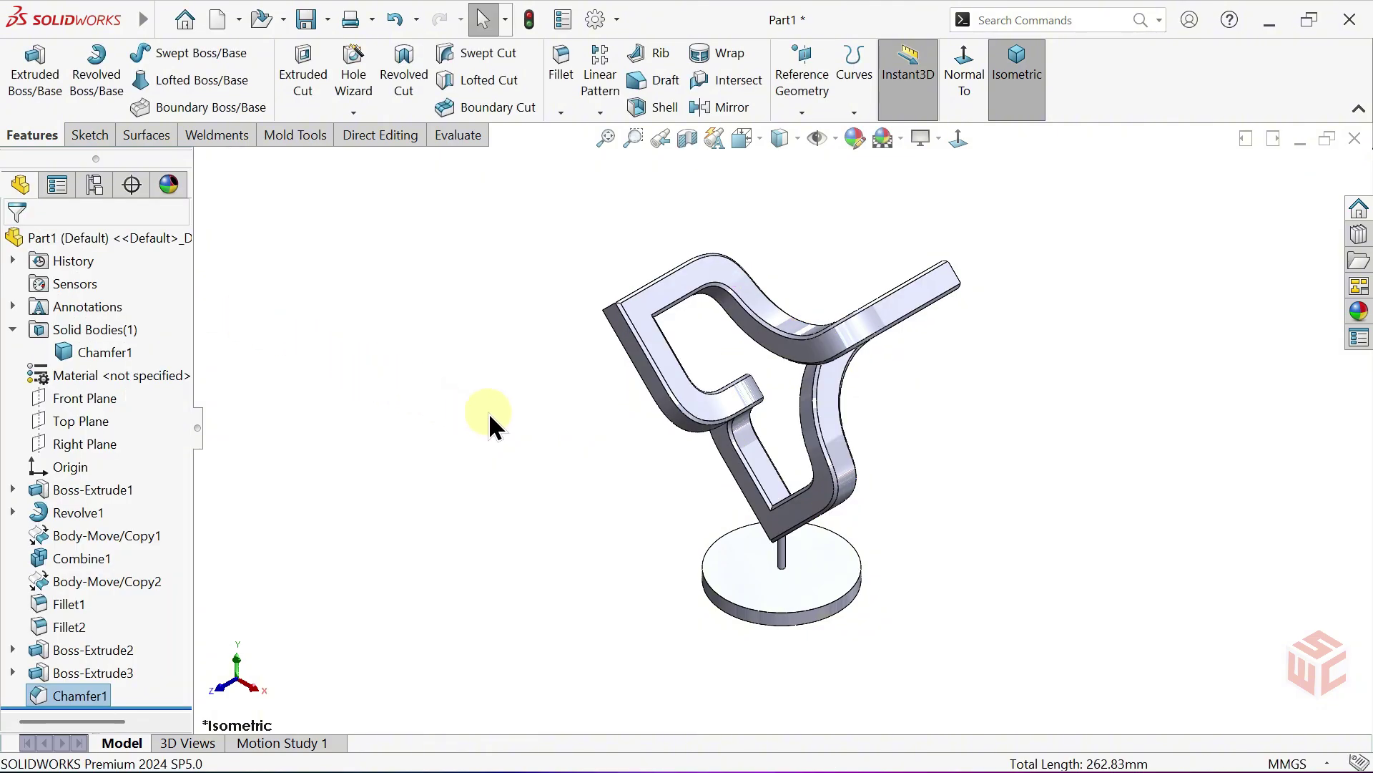
Open the appearance editor targeting the whole Chamfer1 feature.
scroll(654, 348, down, 5)
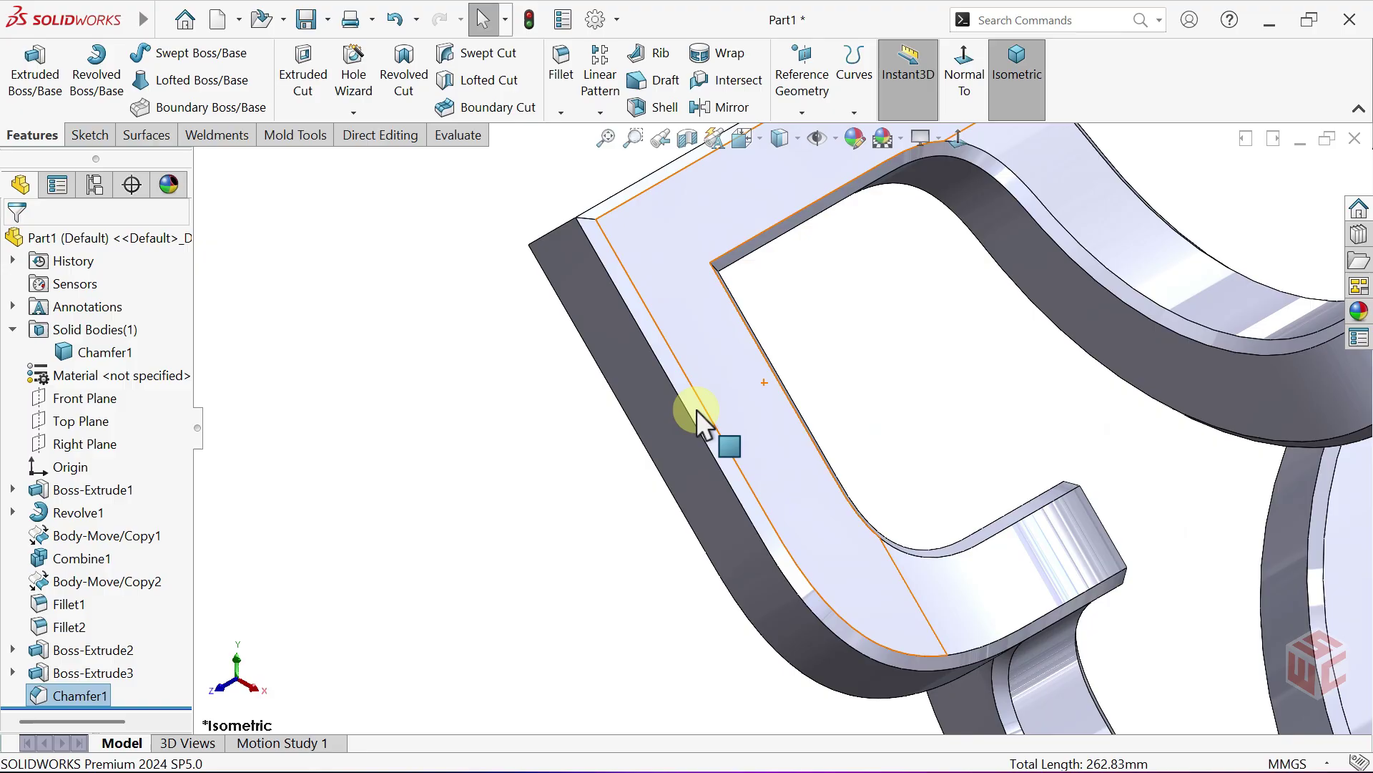
click(697, 409)
right_click(697, 409)
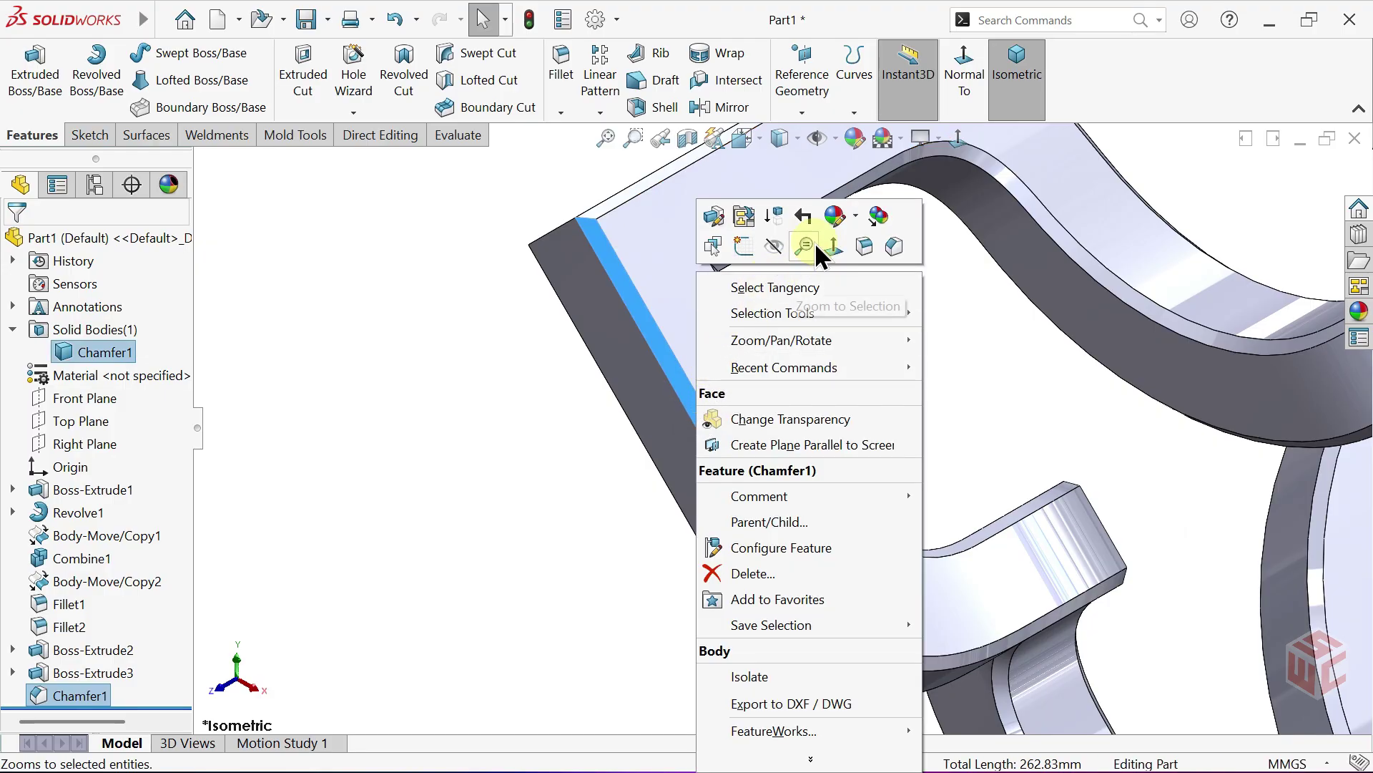
click(852, 218)
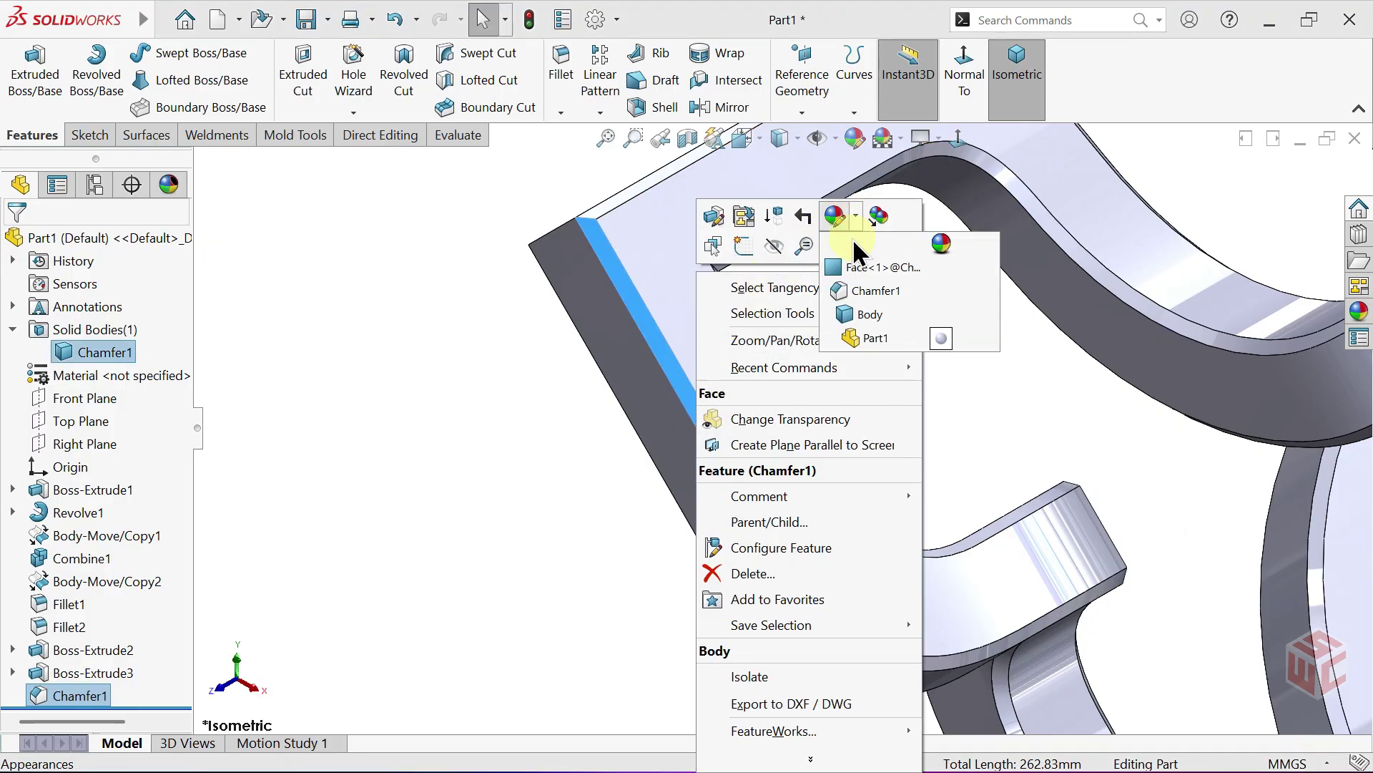
click(887, 296)
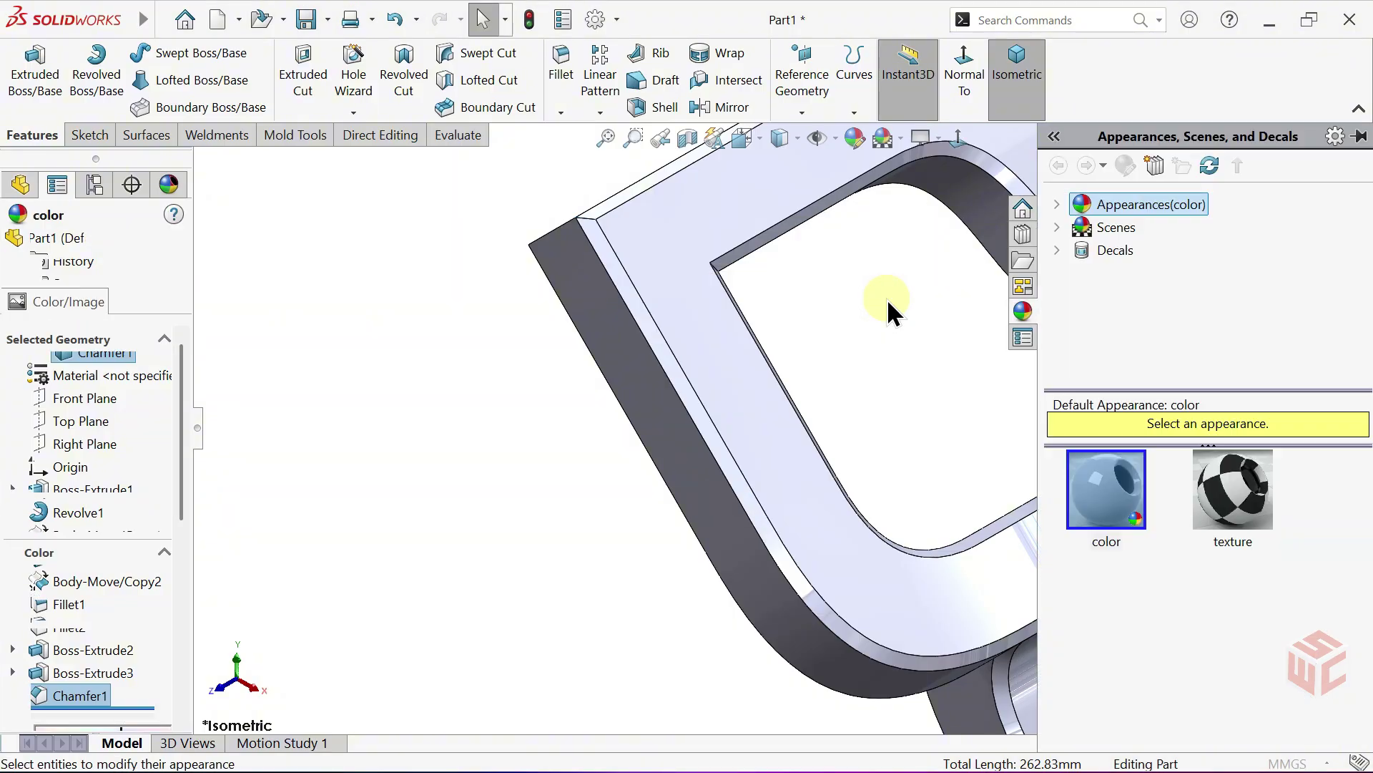
Try matte and polished gold, then apply satin finish gold to the chamfer strips.
click(1057, 205)
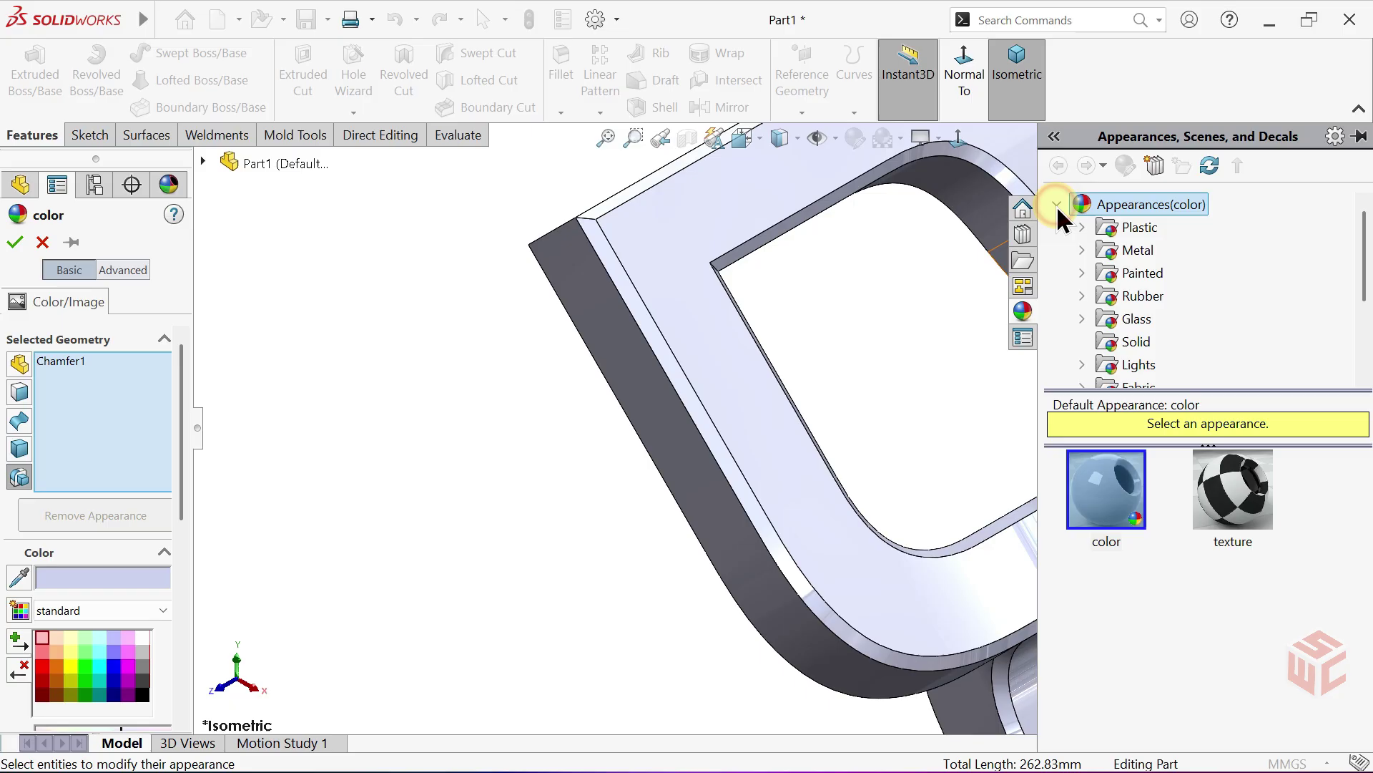
click(1082, 250)
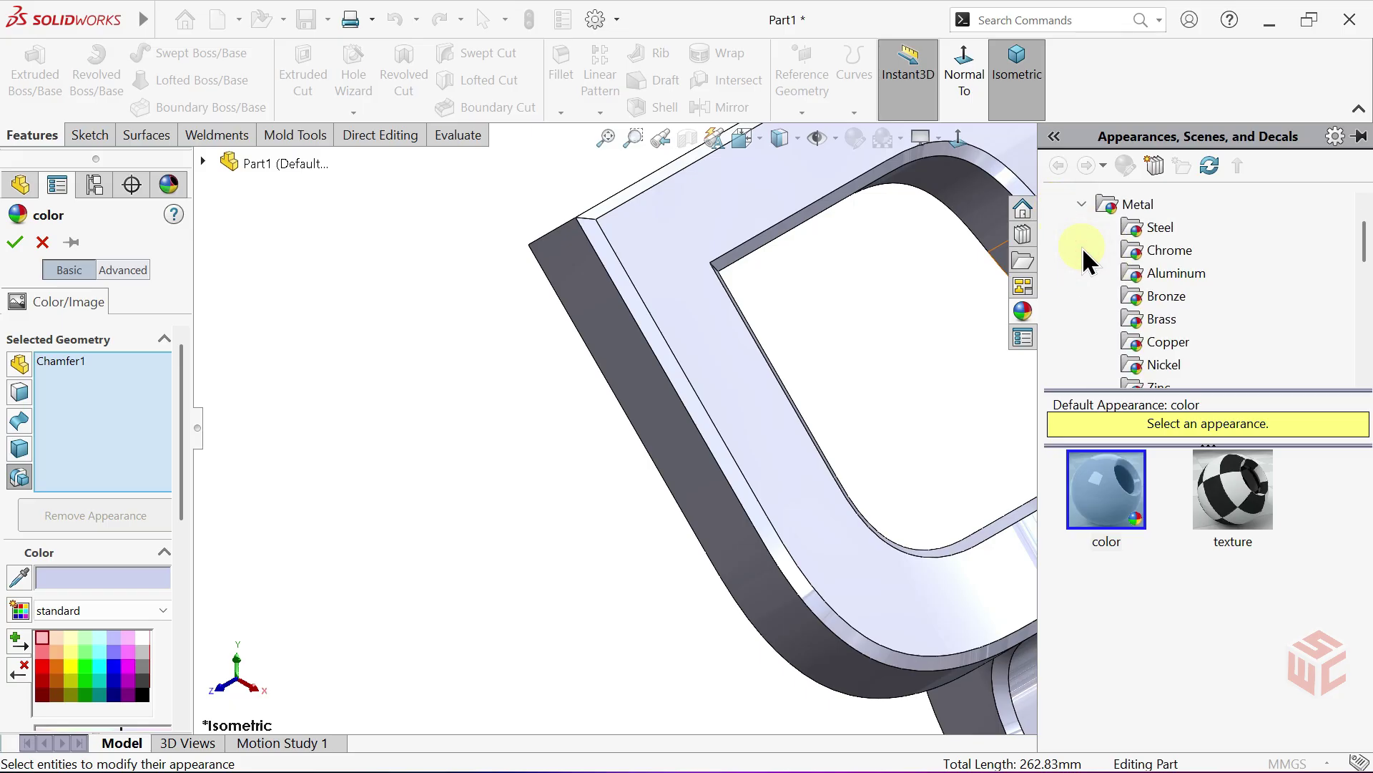
scroll(1219, 326, down, 4)
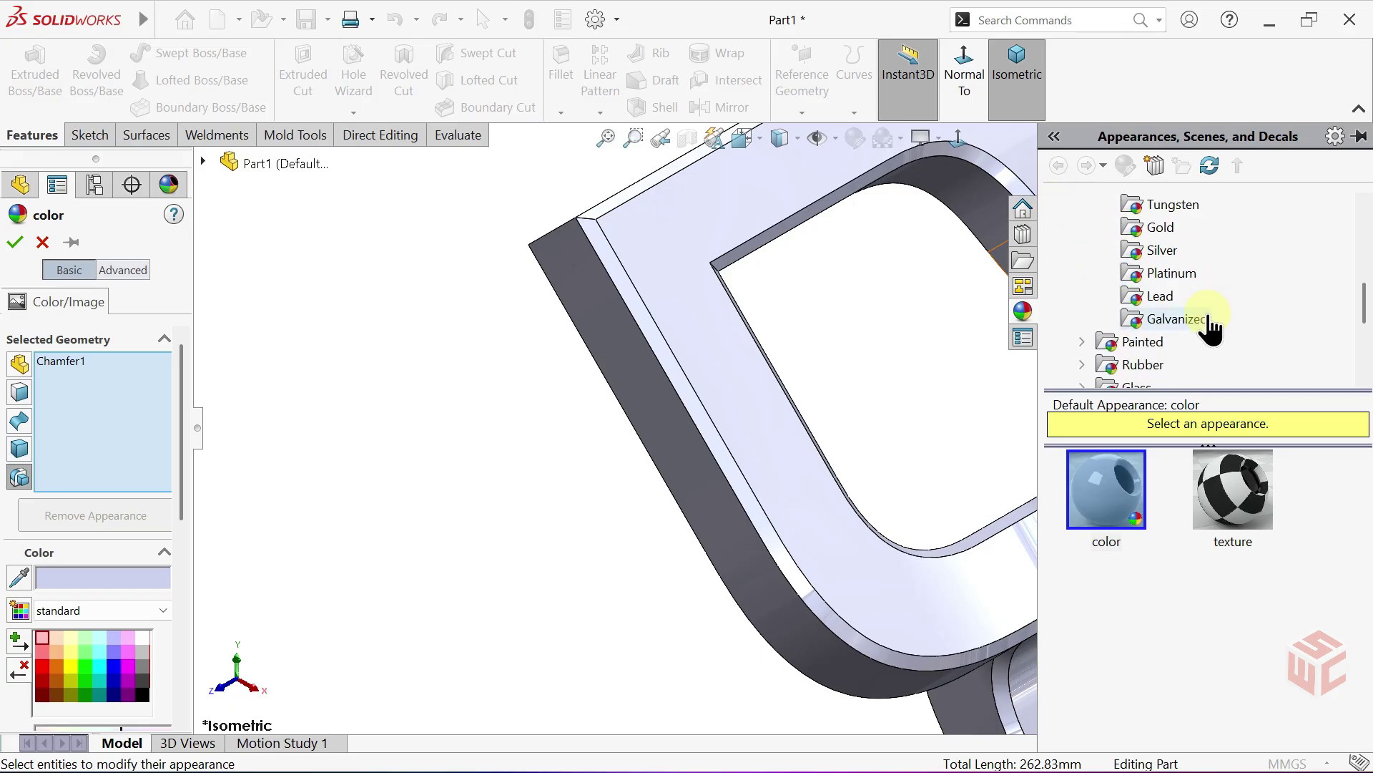
click(1160, 229)
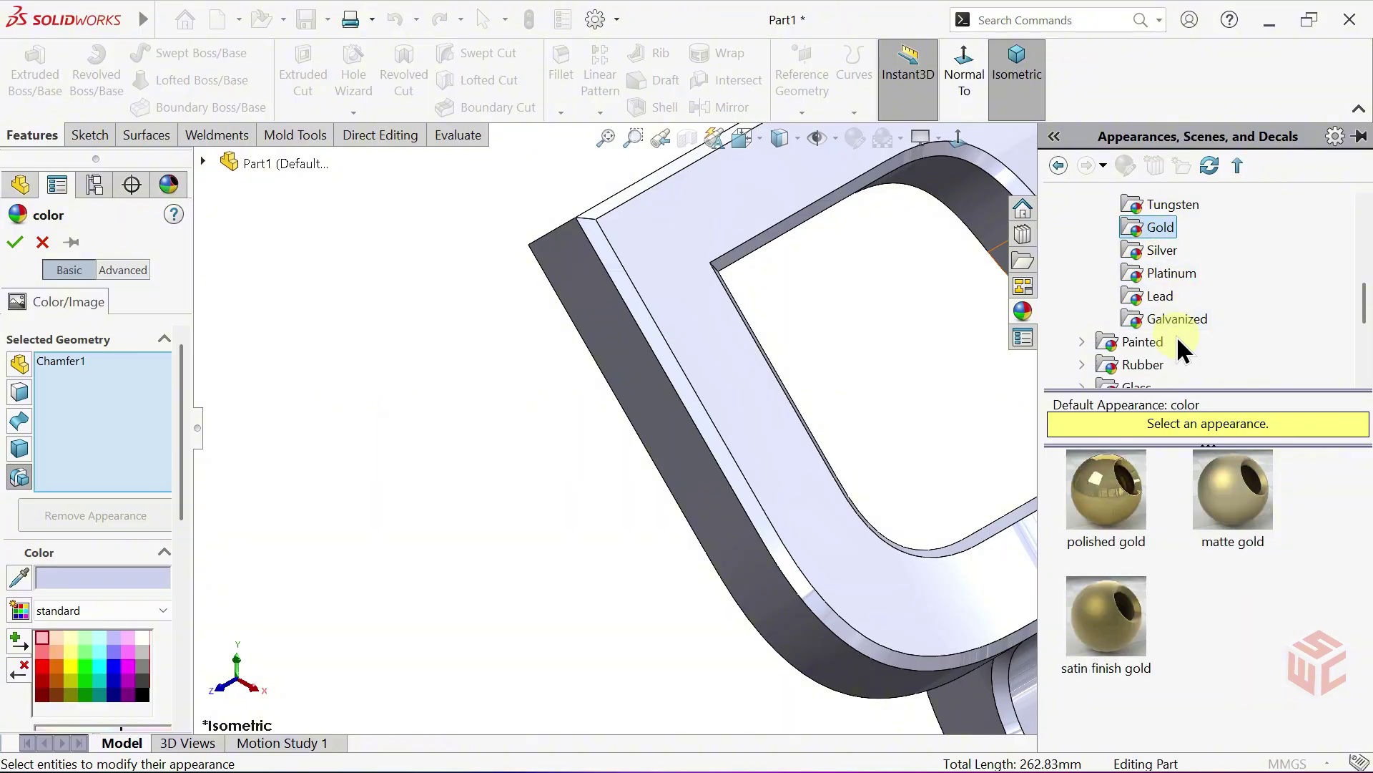
click(1220, 493)
ctrl+middle_drag(1002, 488, 706, 375)
click(1080, 487)
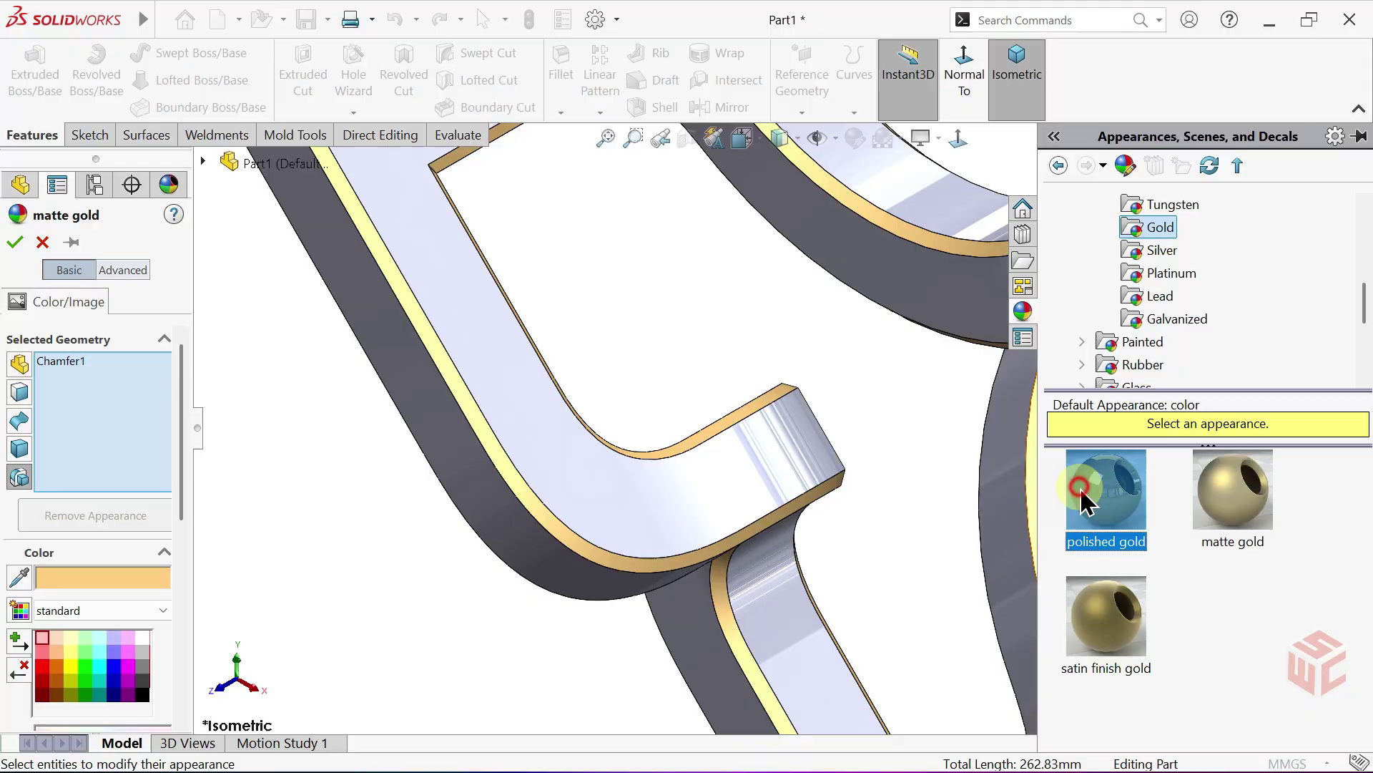
click(1114, 619)
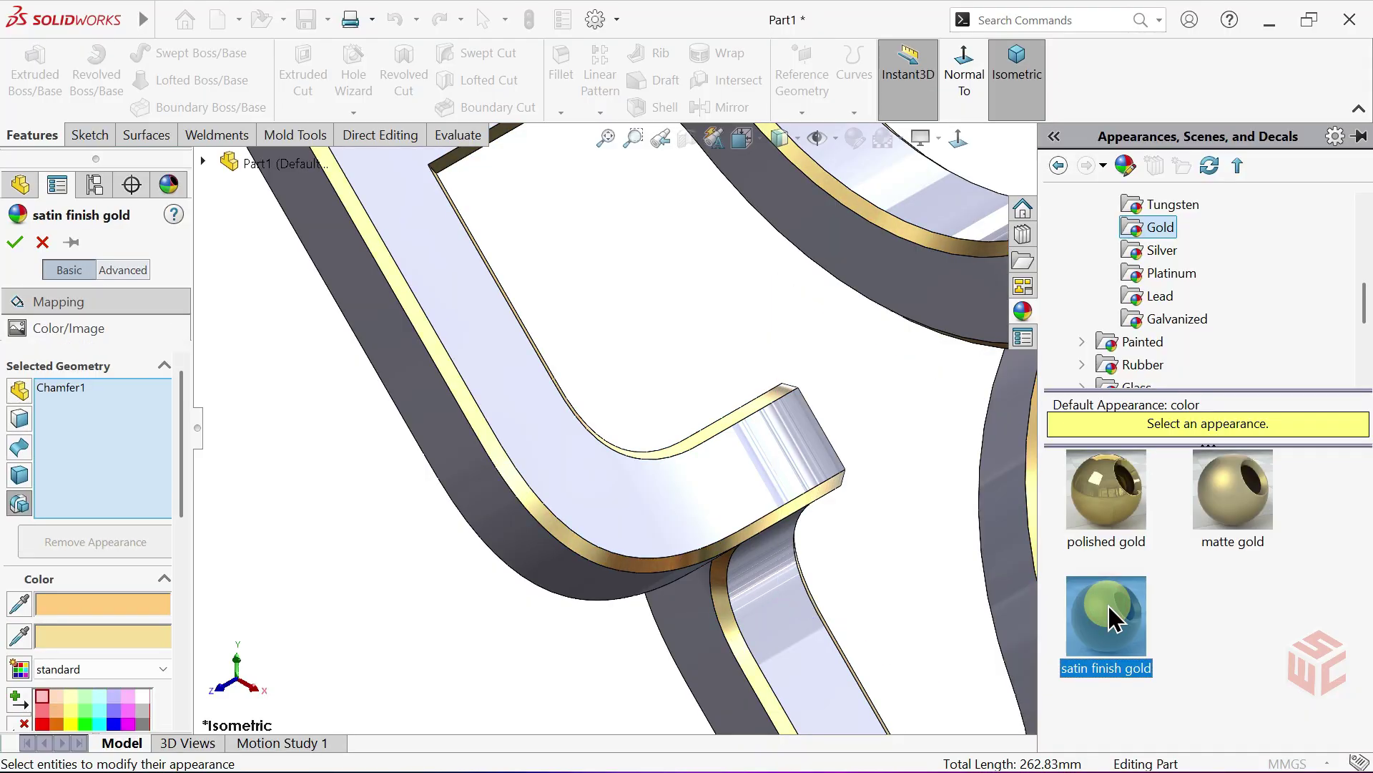
drag(1114, 620, 308, 454)
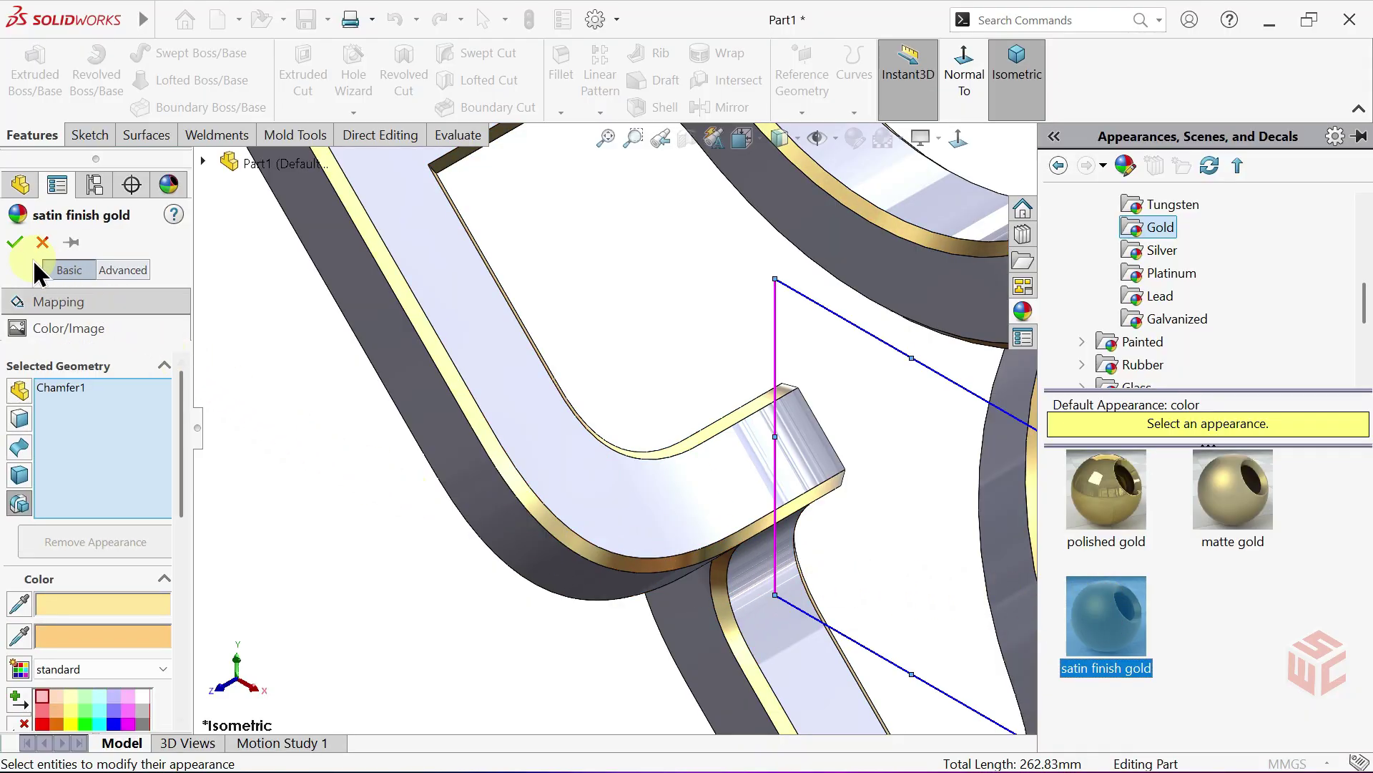
click(15, 242)
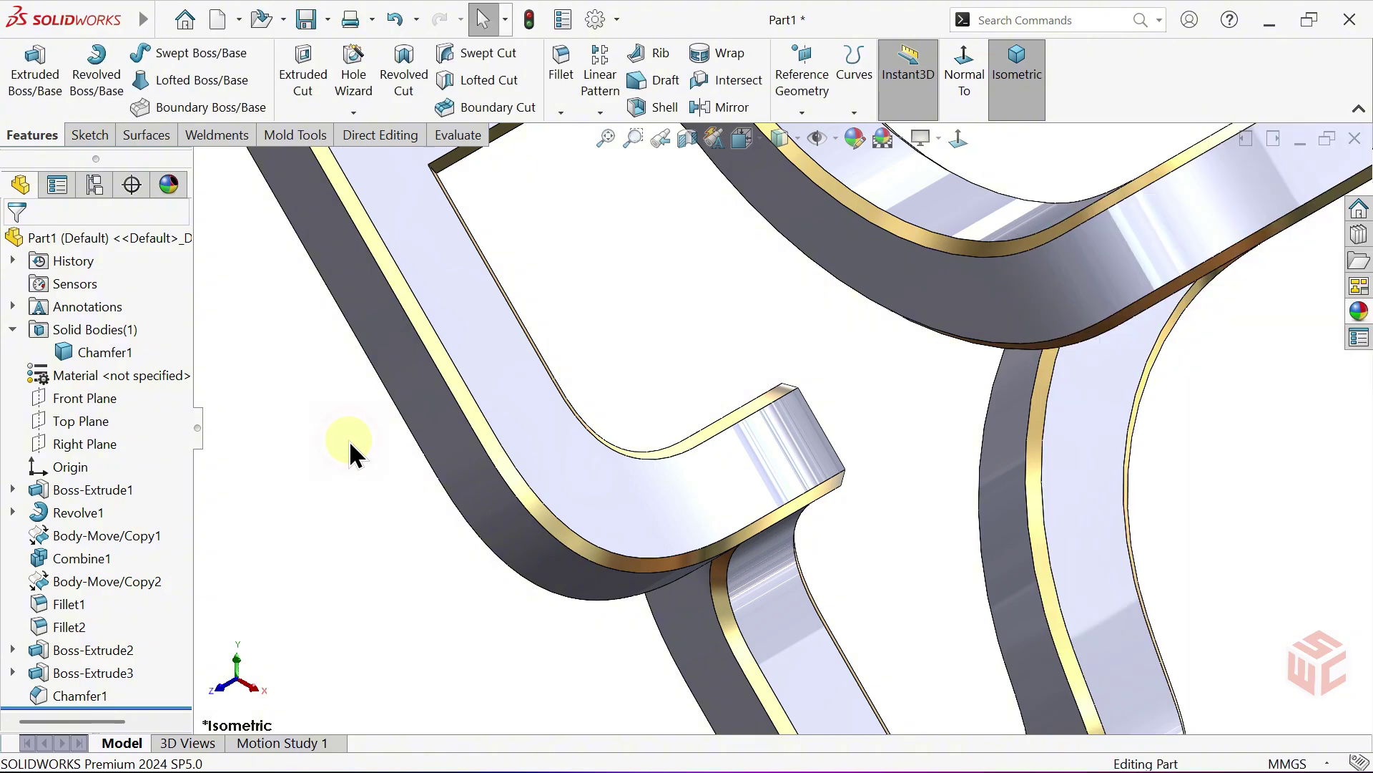
key(f)
mouse_move(439, 413)
middle_down()
mouse_move(447, 364)
mouse_move(423, 319)
middle_up()
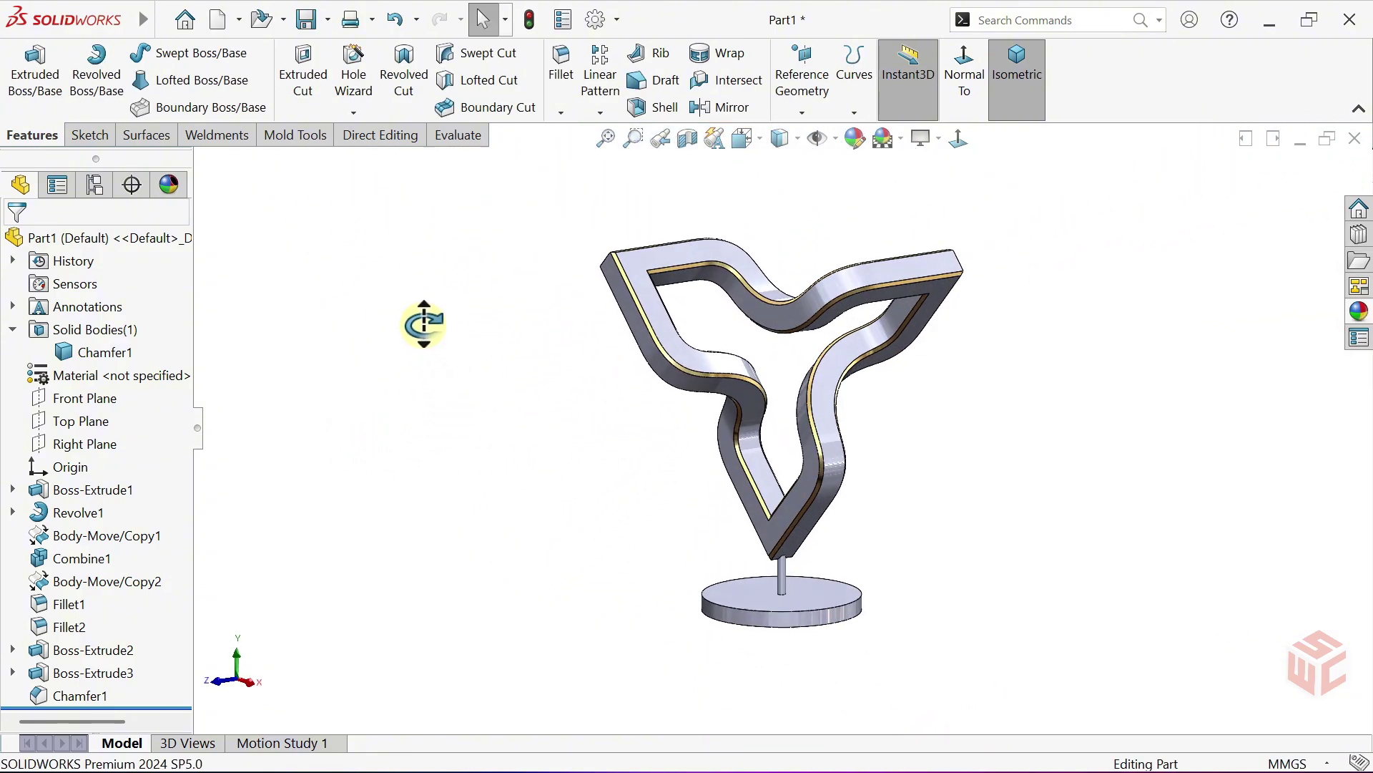
scroll(773, 321, up, 5)
middle_drag(718, 365, 757, 389)
key(ctrl+7)
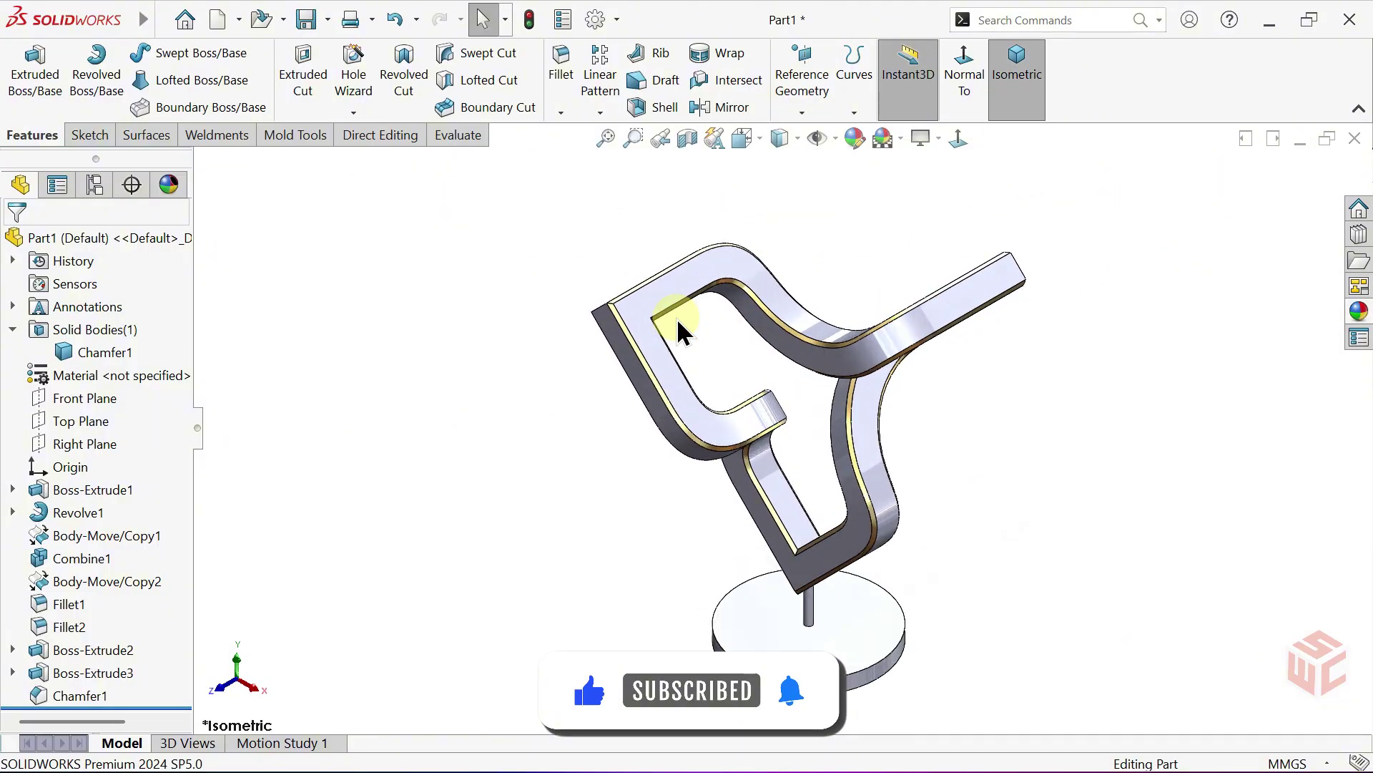
scroll(677, 318, down, 5)
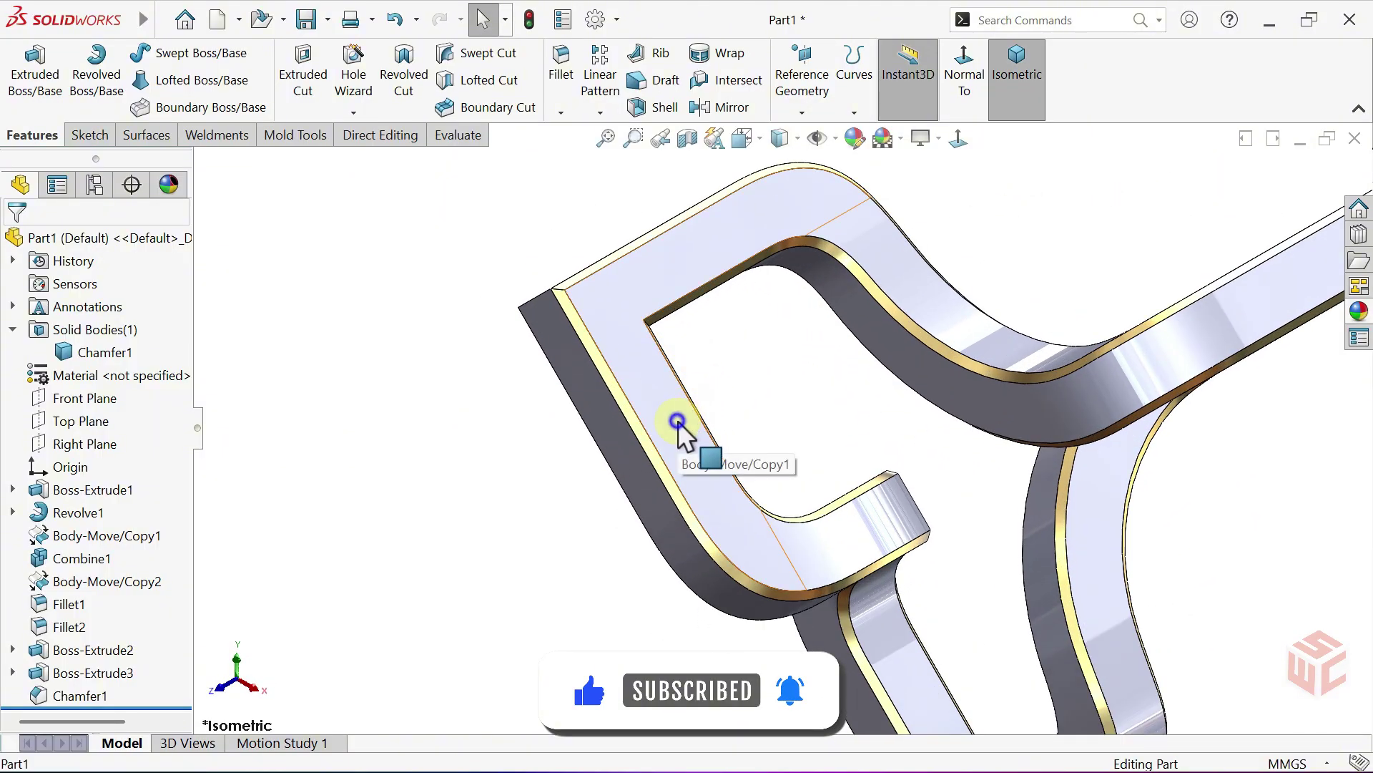
Select the loop's top face with all its tangent faces and edit their face-level appearance.
right_click(678, 421)
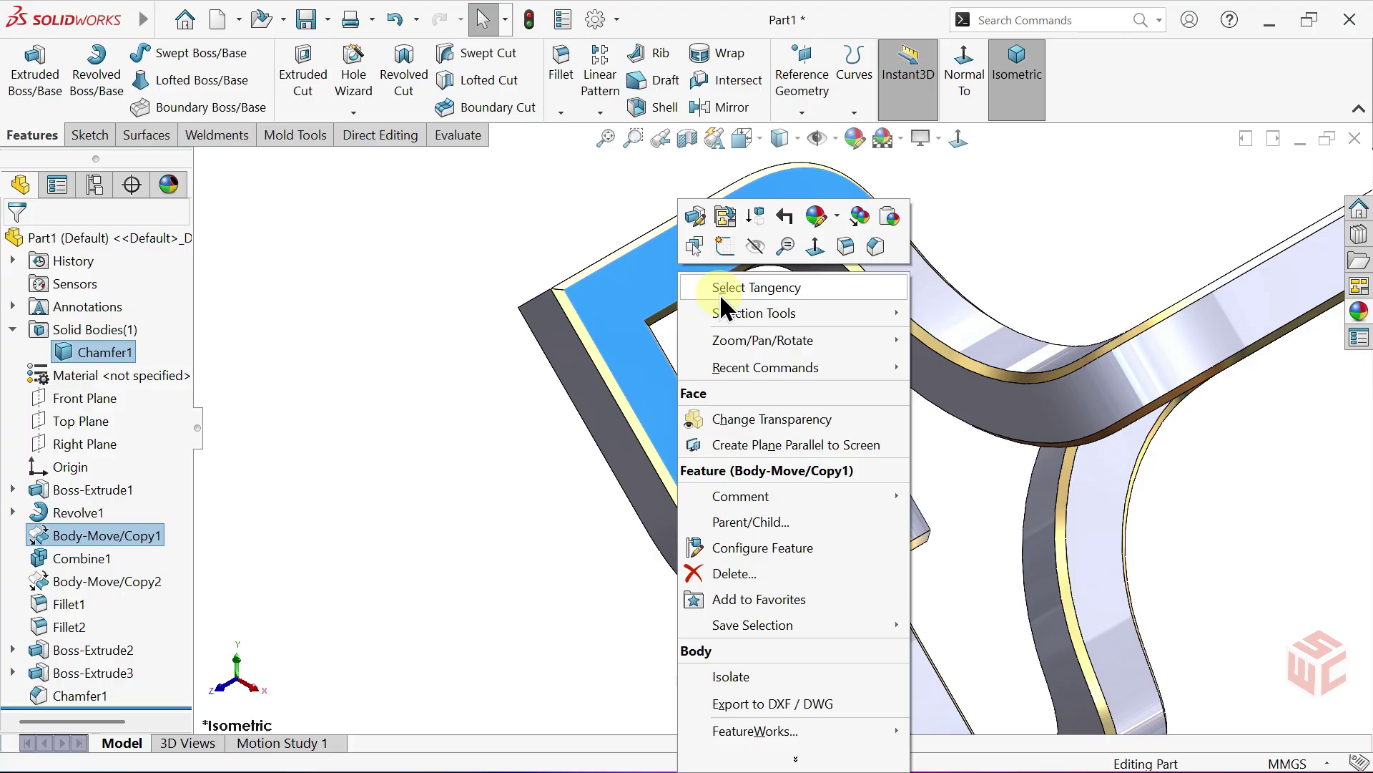
click(754, 290)
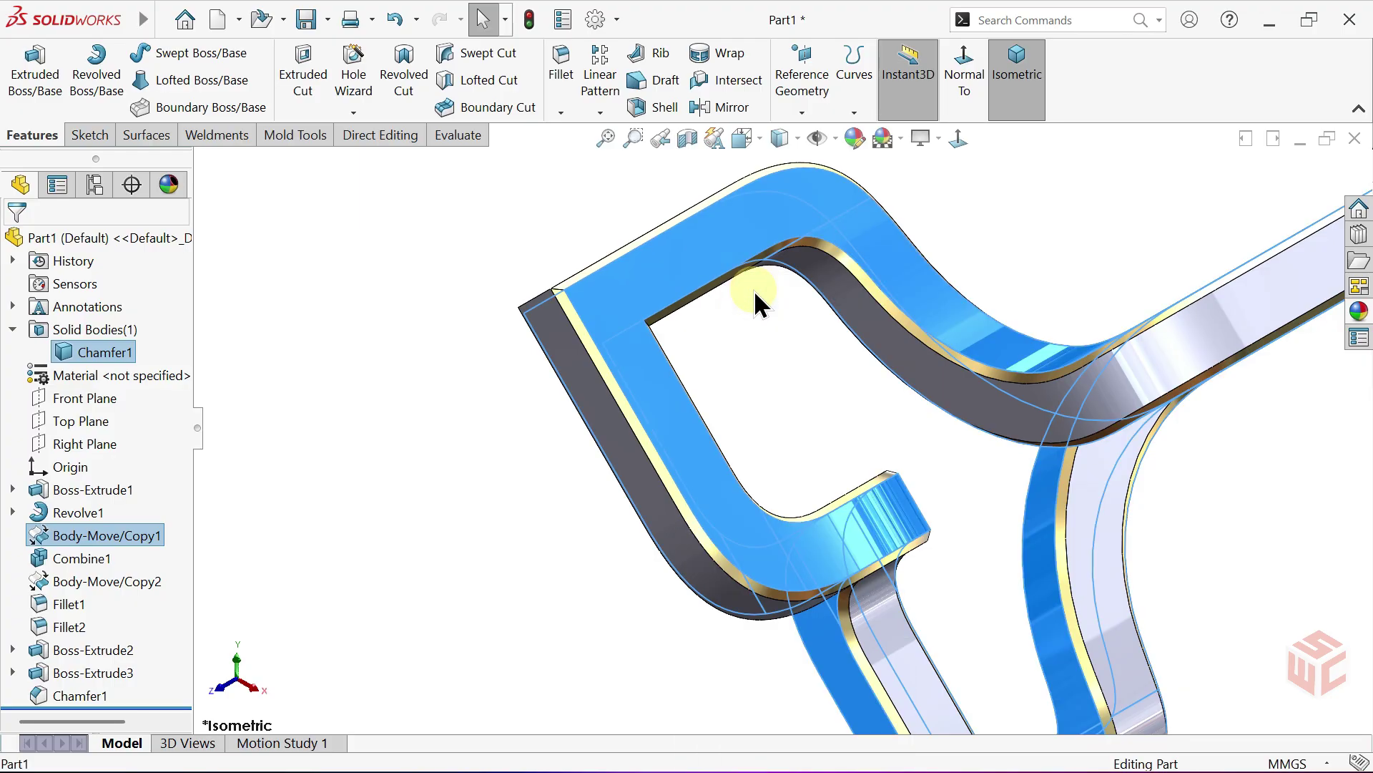
right_click(727, 246)
click(828, 191)
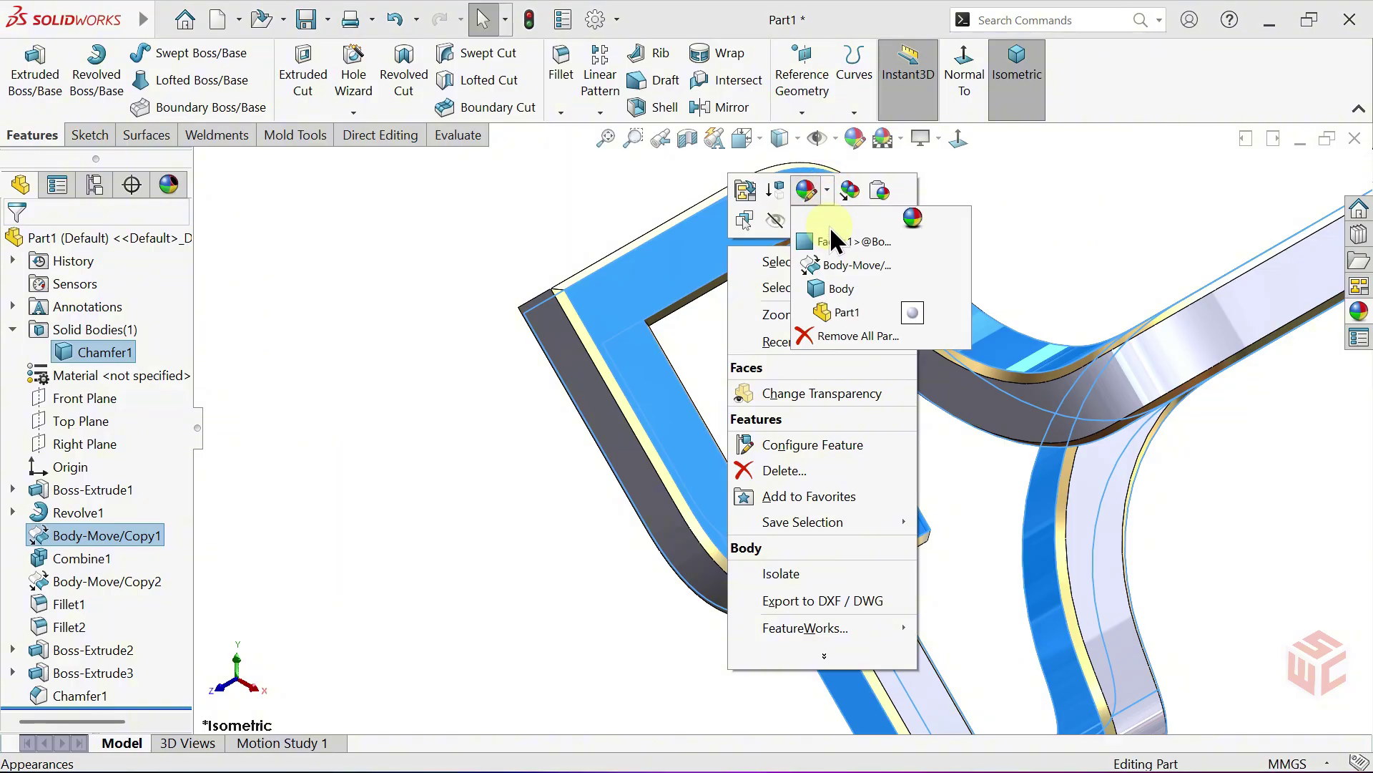
click(851, 248)
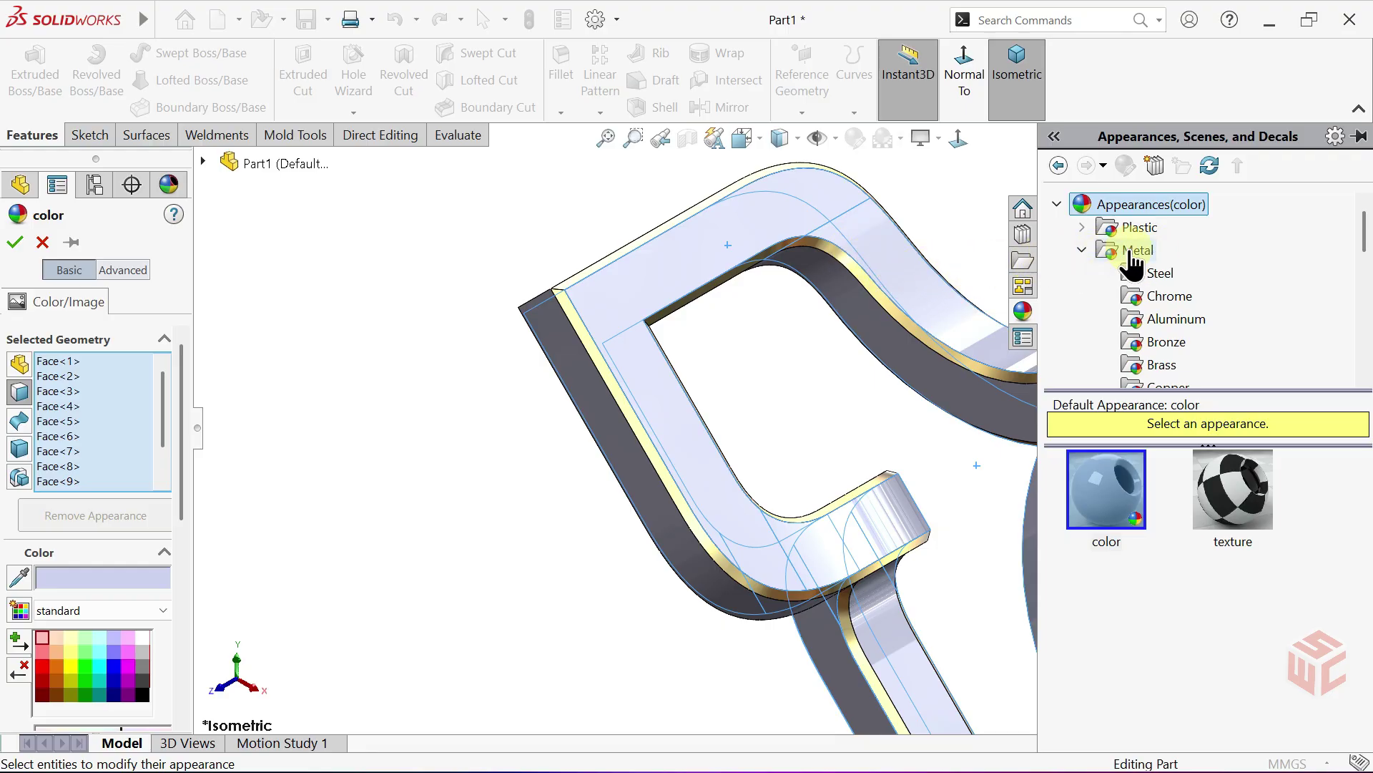
Try polished, brushed and matte steel, settling on satin finish stainless steel for the loop faces.
click(1158, 273)
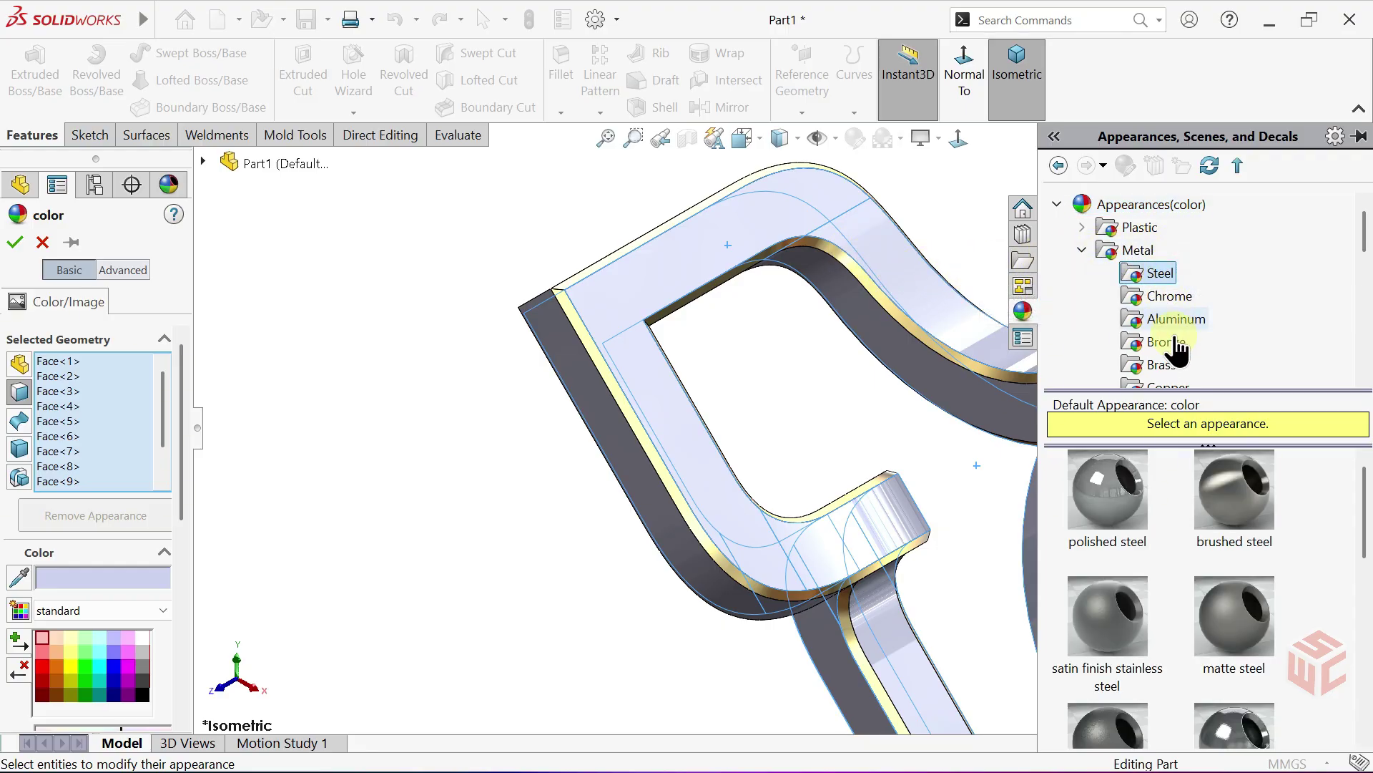
click(1126, 608)
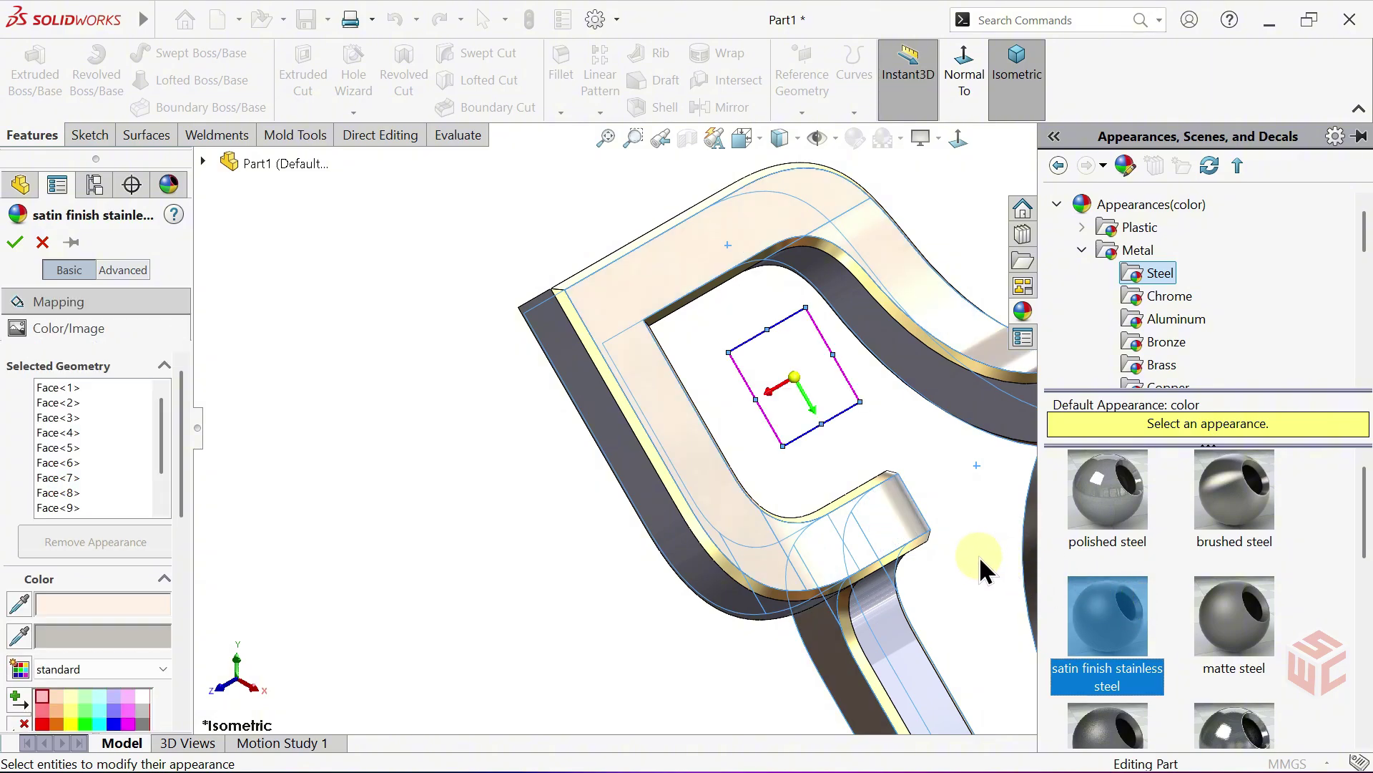
ctrl+middle_drag(975, 561, 814, 509)
click(1087, 492)
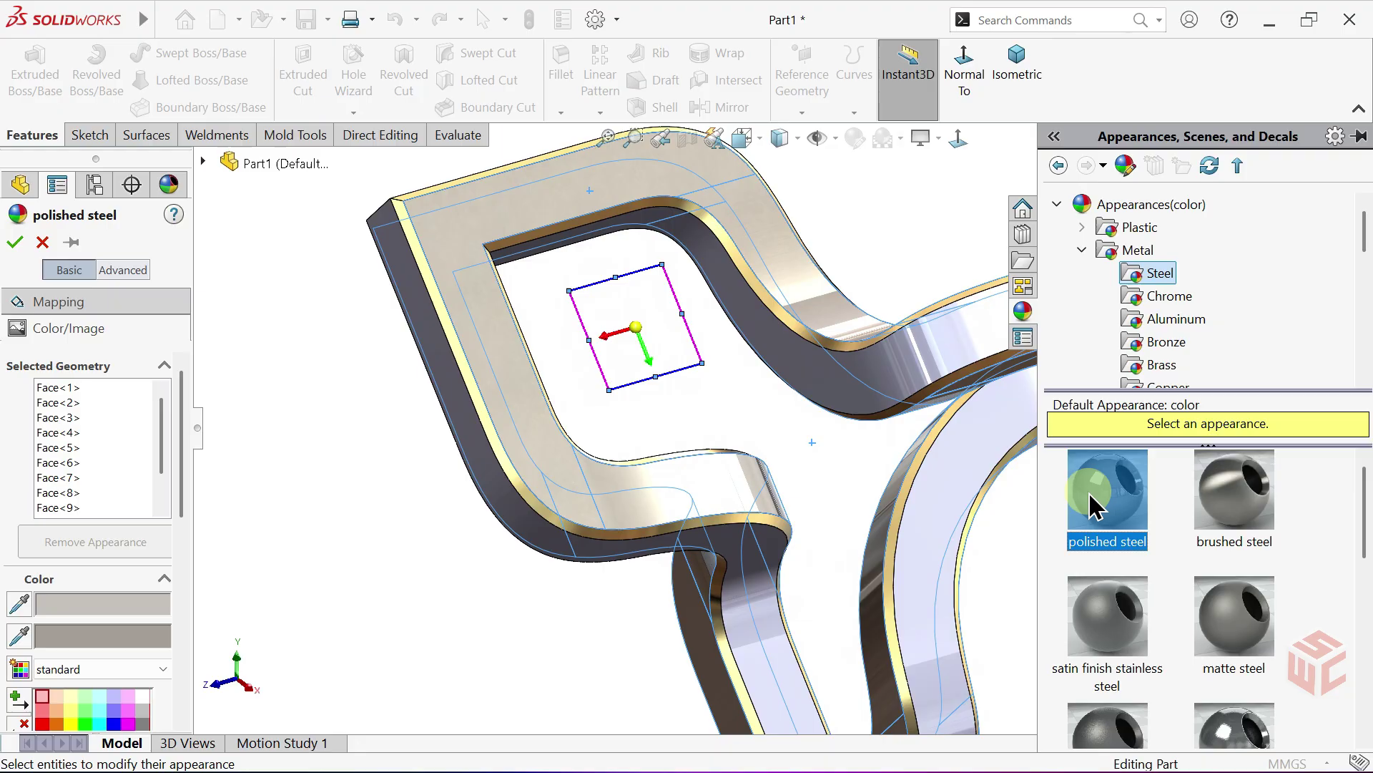
click(1237, 490)
click(1236, 612)
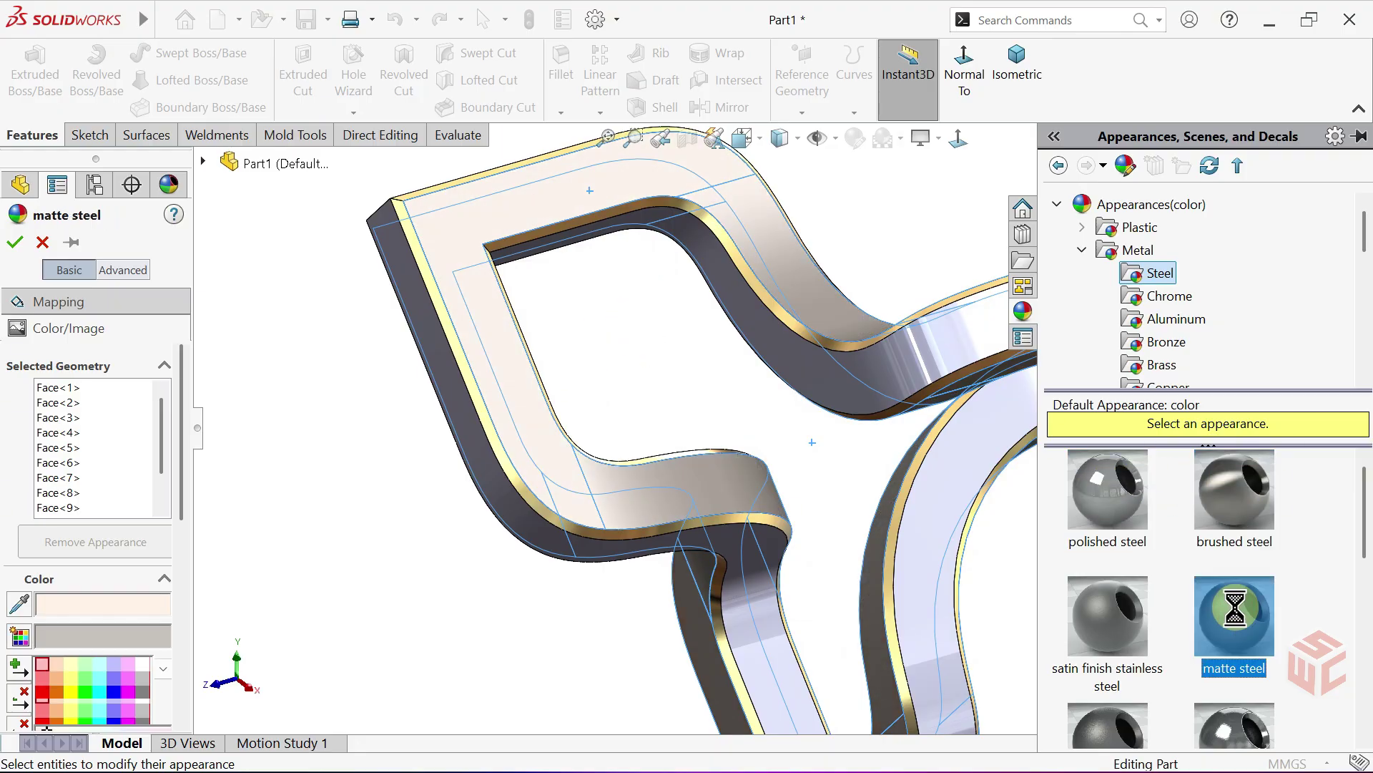
click(1123, 604)
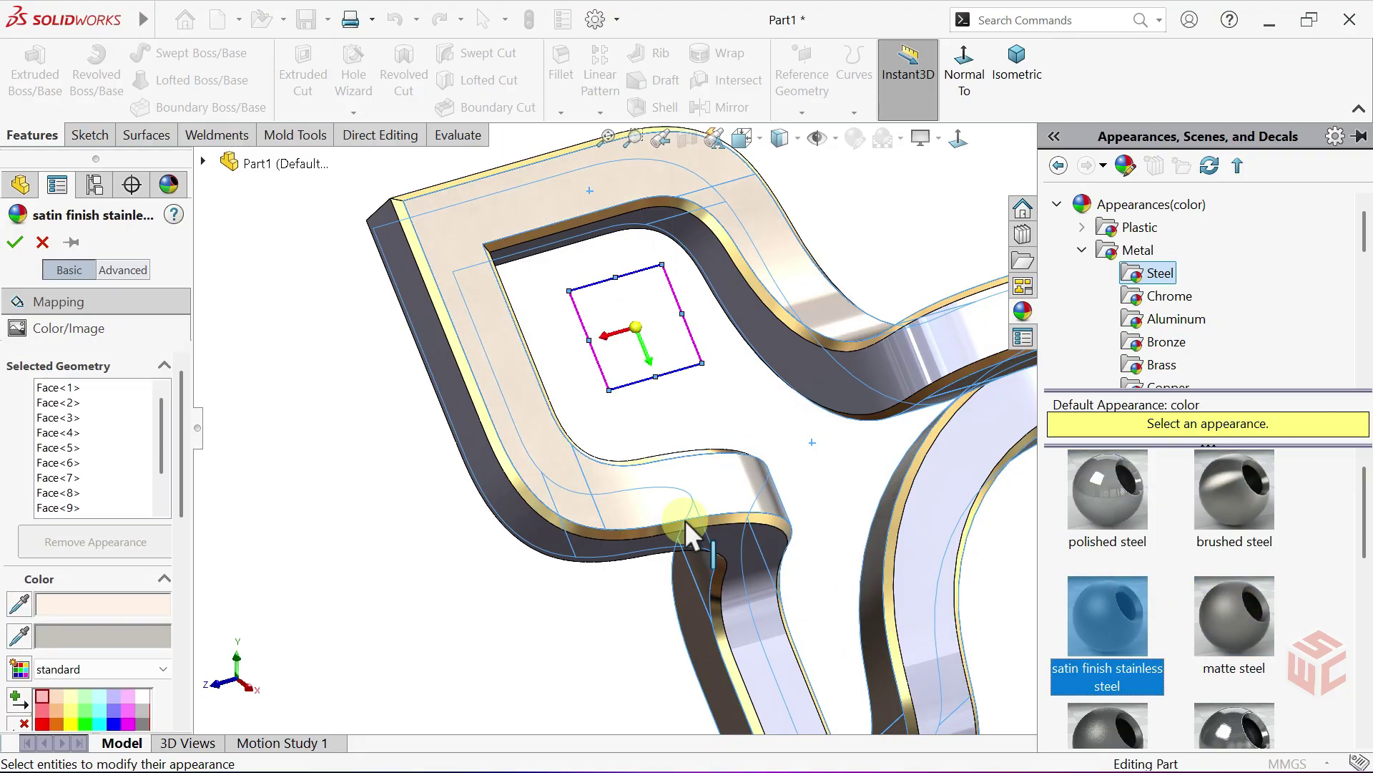
Tint the loop faces lavender-blue, fine-tuned to RGB 102, 126, 255.
drag(180, 395, 173, 498)
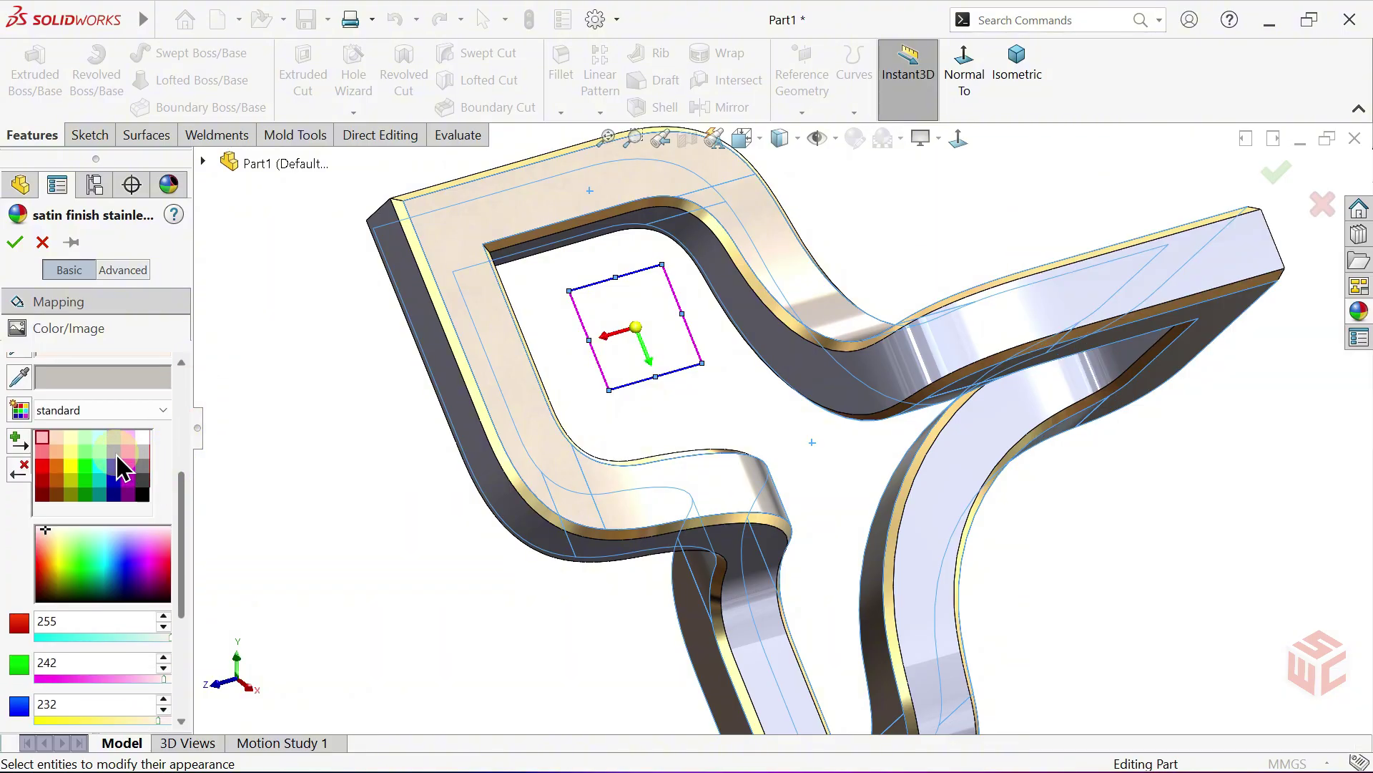
click(114, 451)
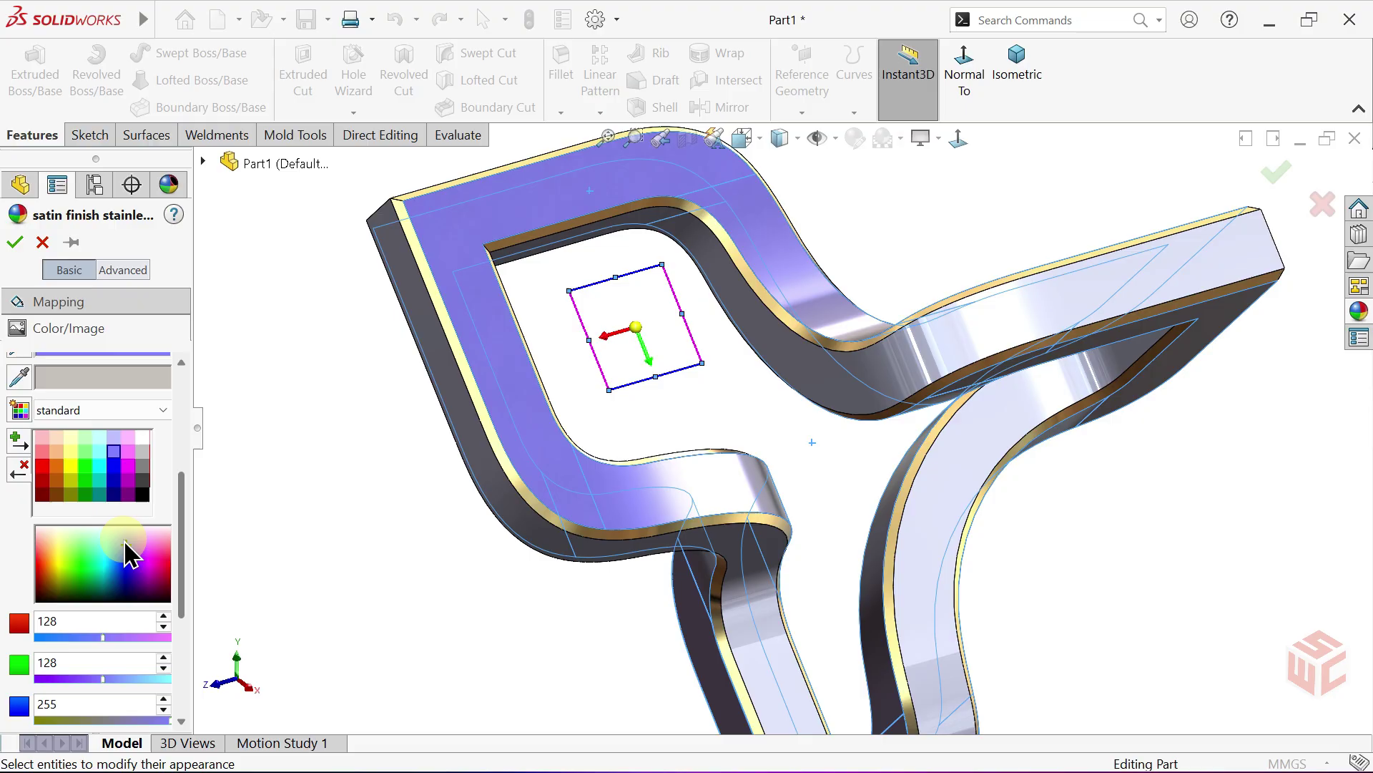
mouse_move(123, 563)
mouse_down()
mouse_move(107, 577)
mouse_move(129, 565)
mouse_up()
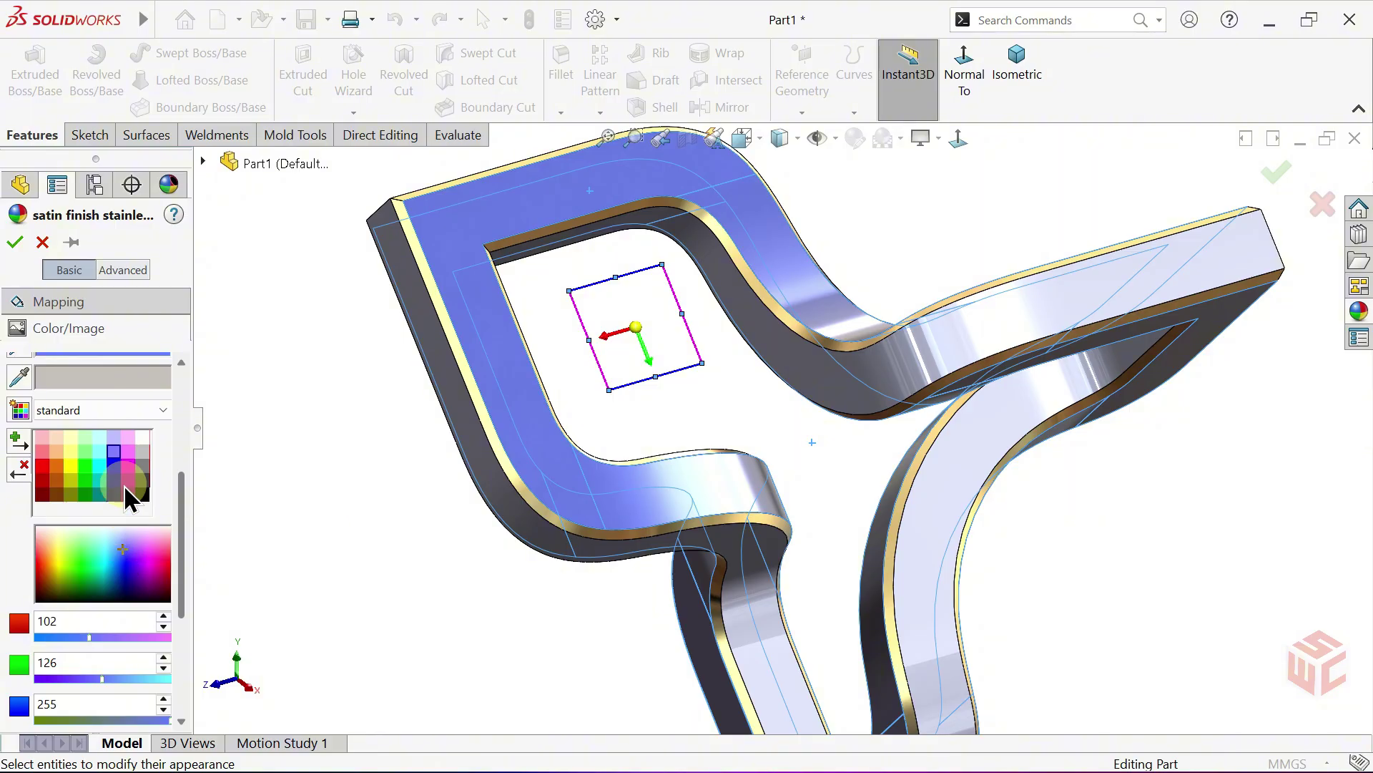
Set specular amount to 0.90 and specular spread to 0.9 in the advanced illumination settings.
click(125, 272)
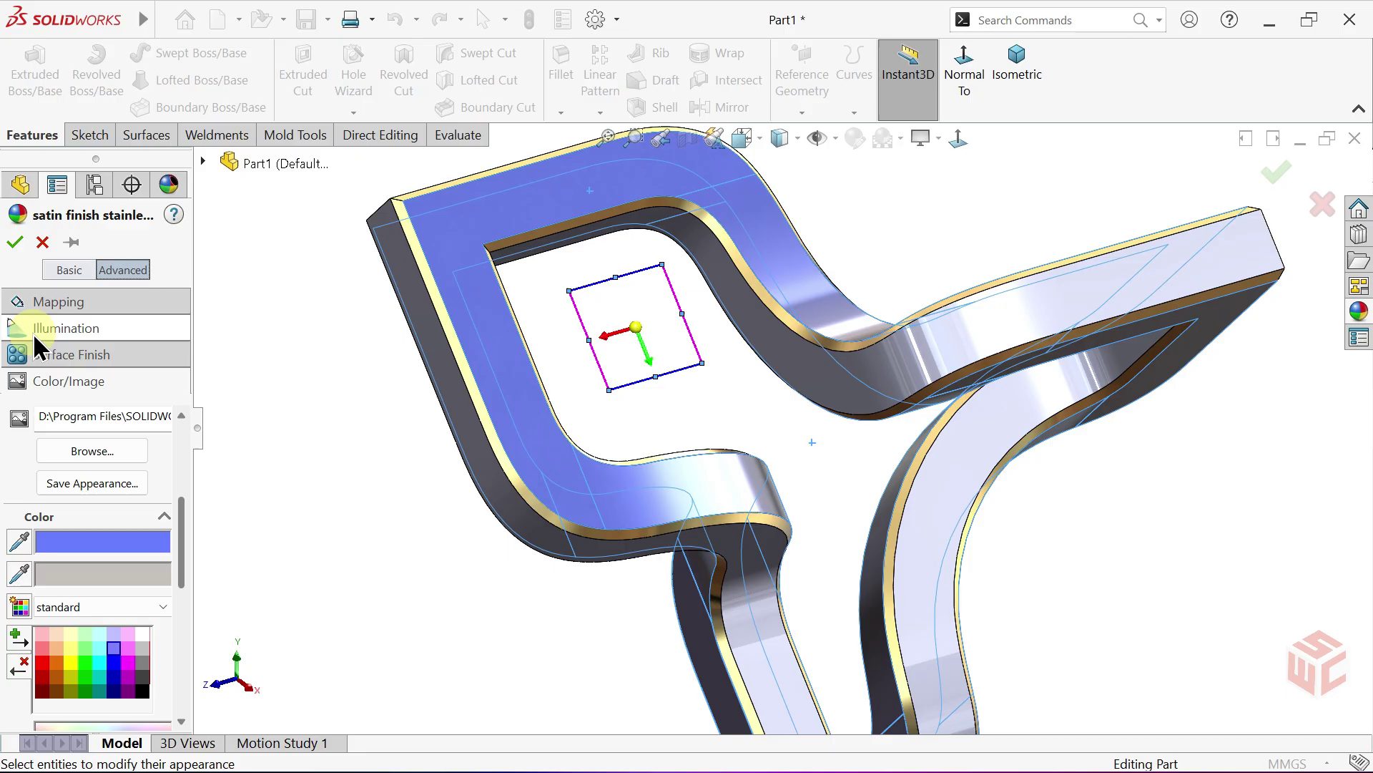
click(72, 330)
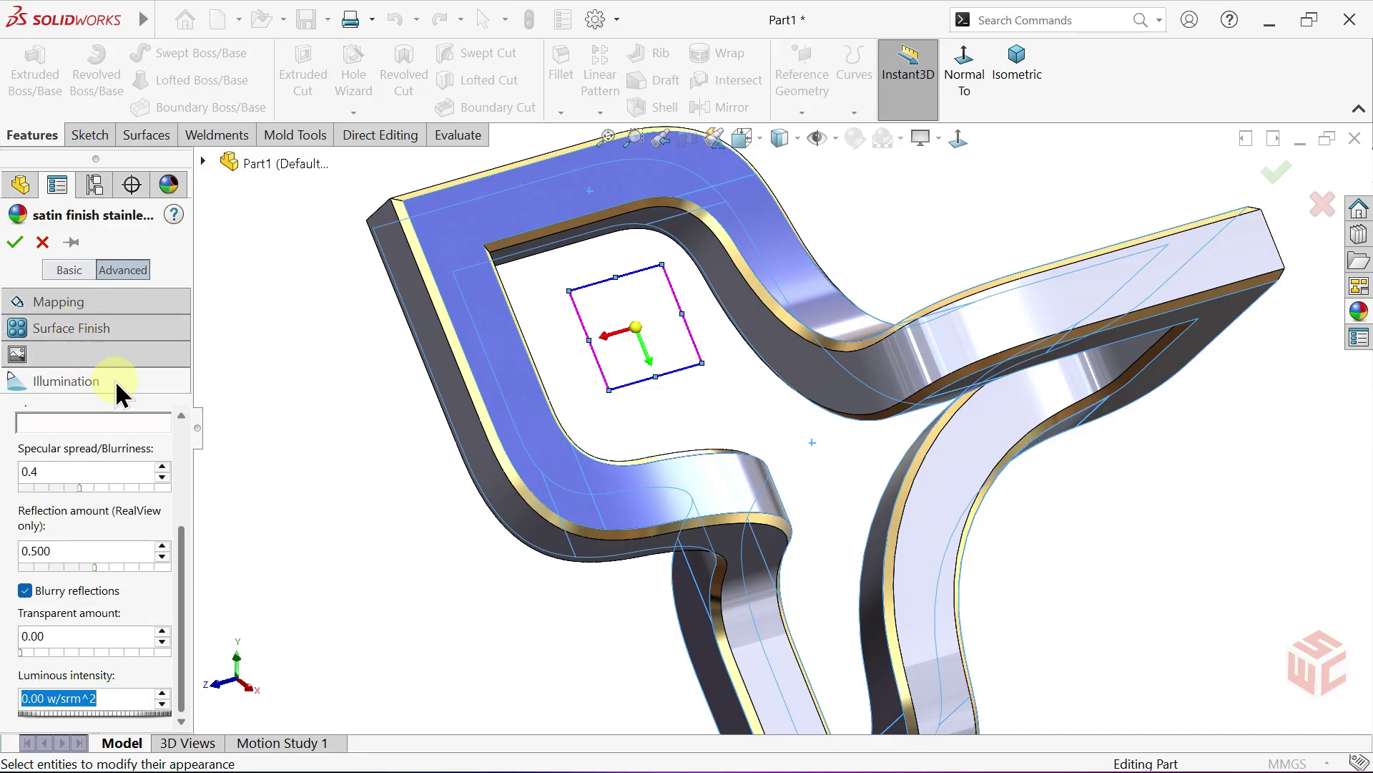
drag(188, 558, 184, 475)
click(73, 474)
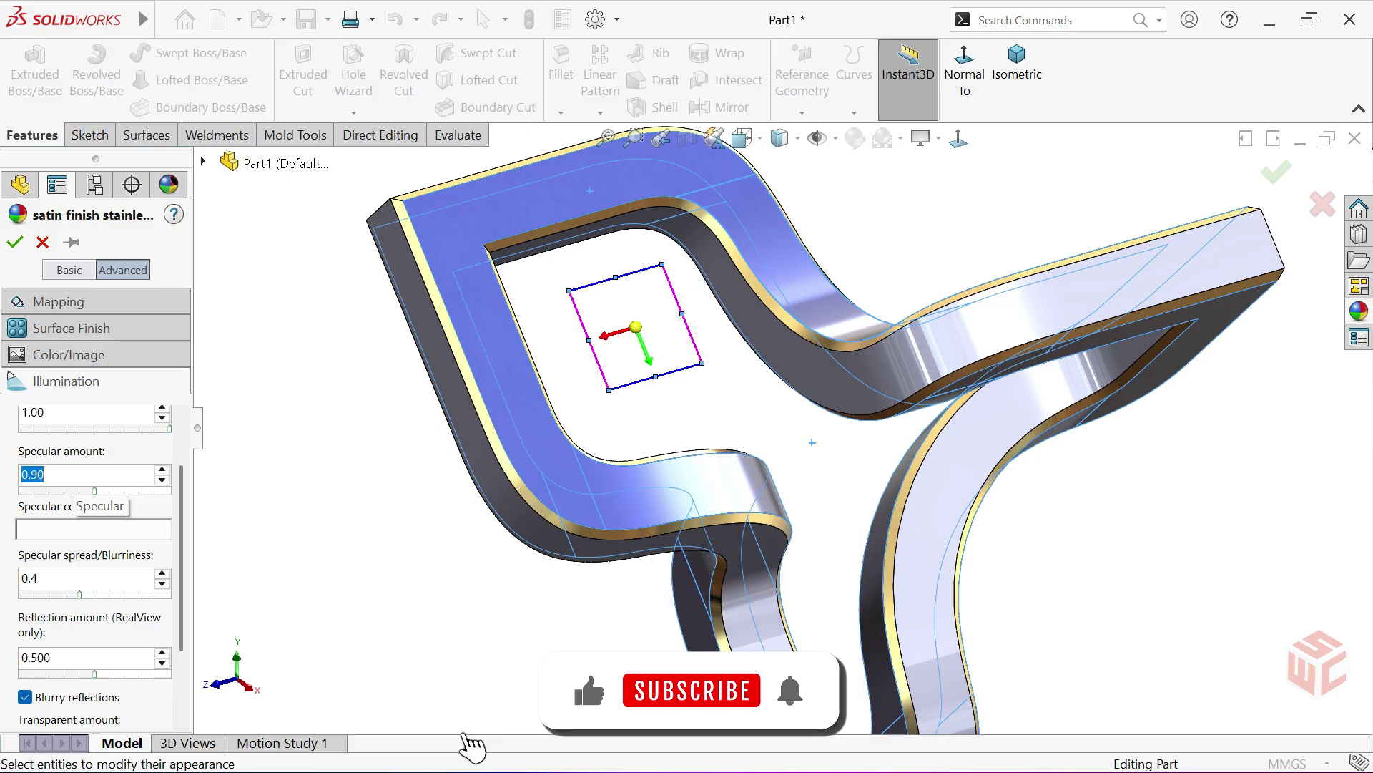
click(12, 500)
double_click(51, 572)
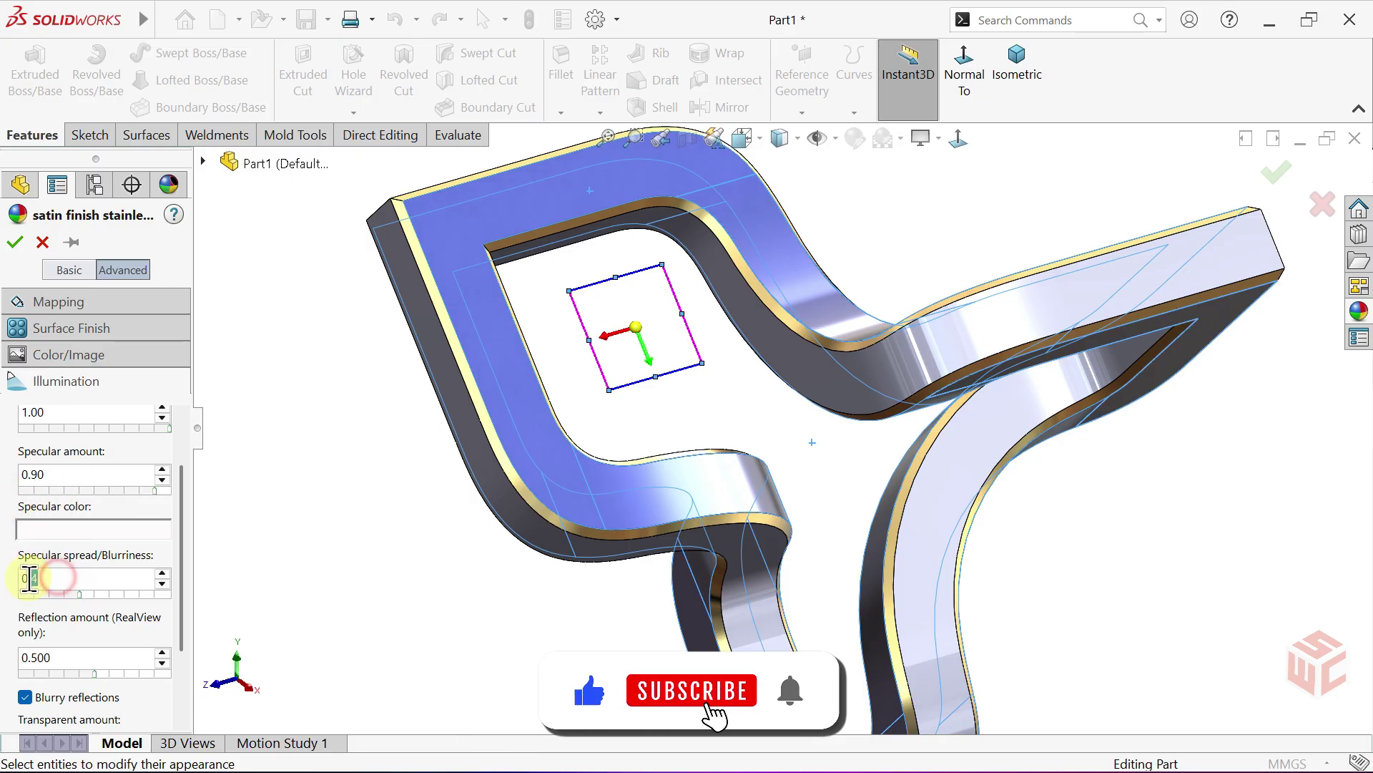
text(0.)
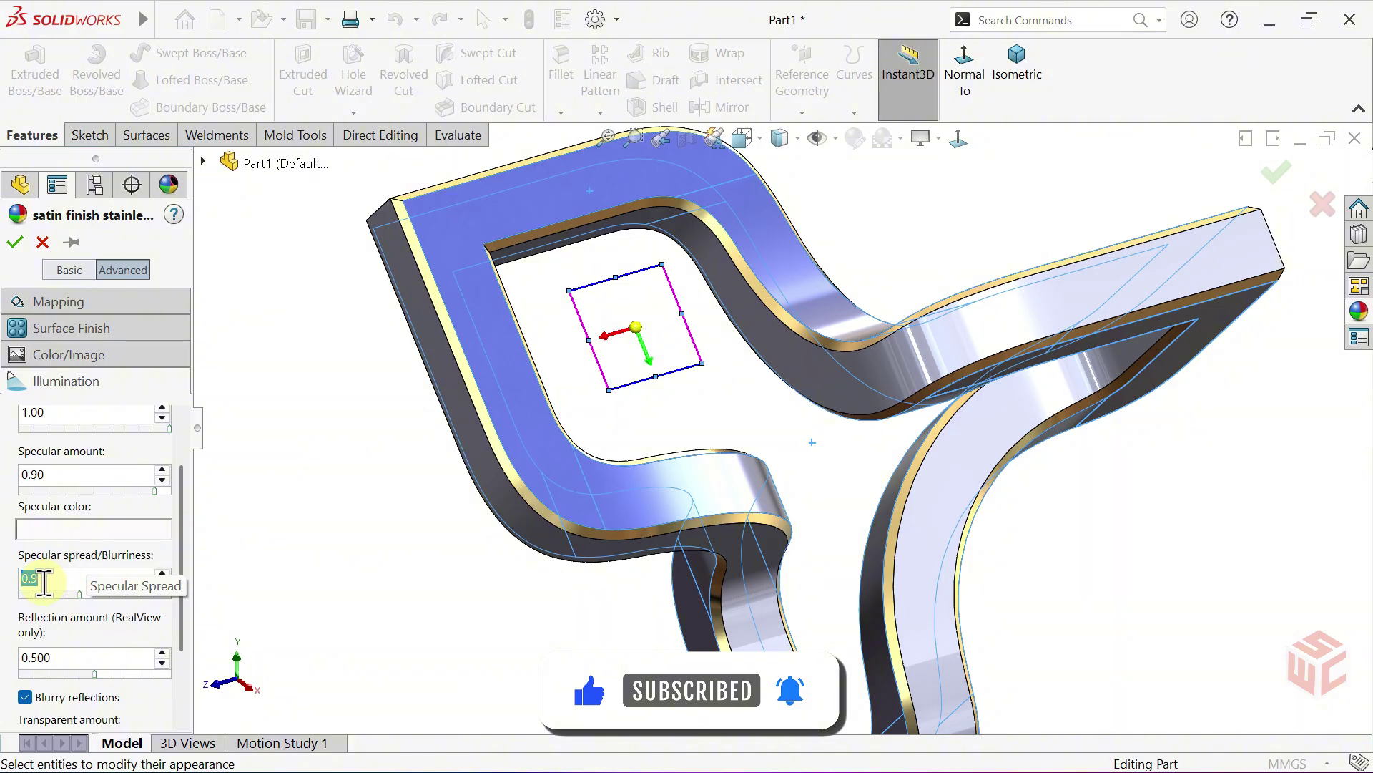
click(11, 601)
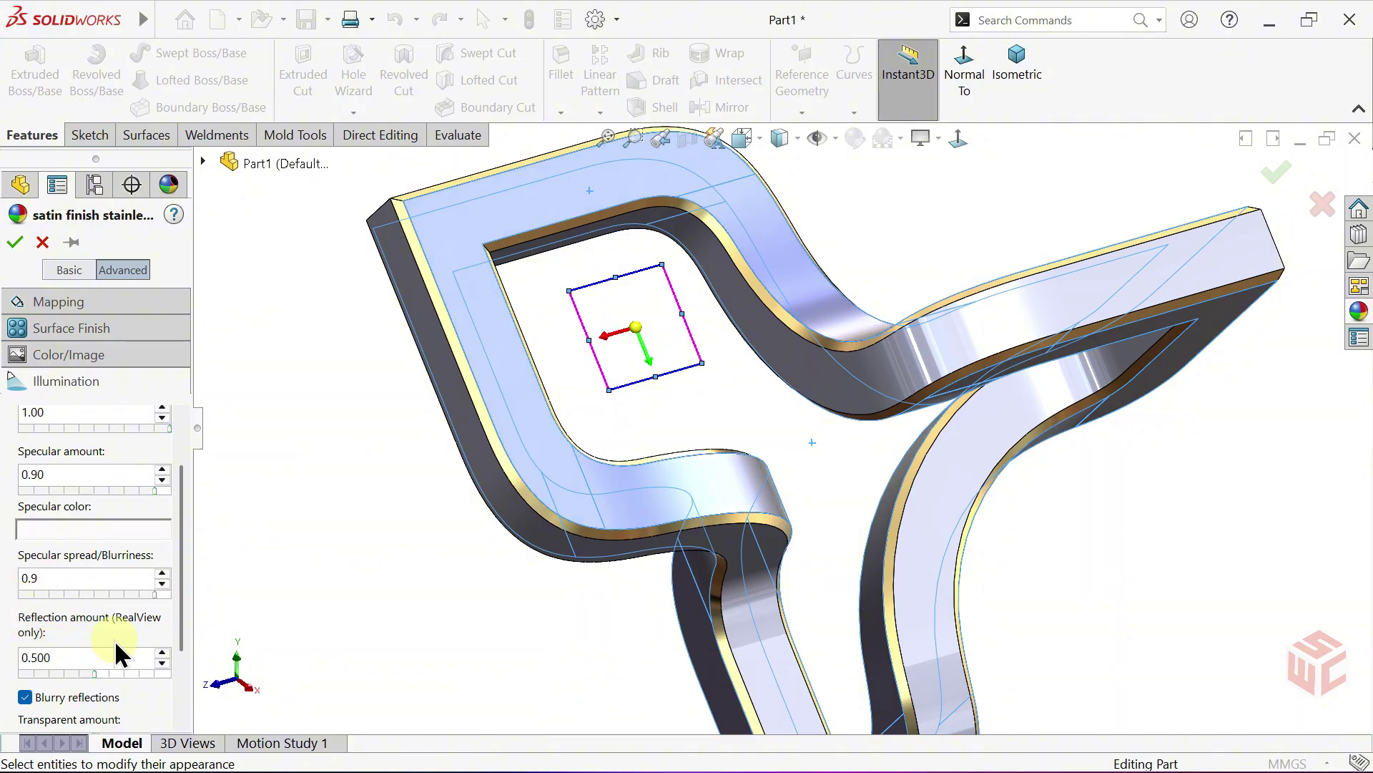
Set reflection amount to 0.200 and enable blurry reflections, orbiting to check the finish.
drag(181, 613, 184, 666)
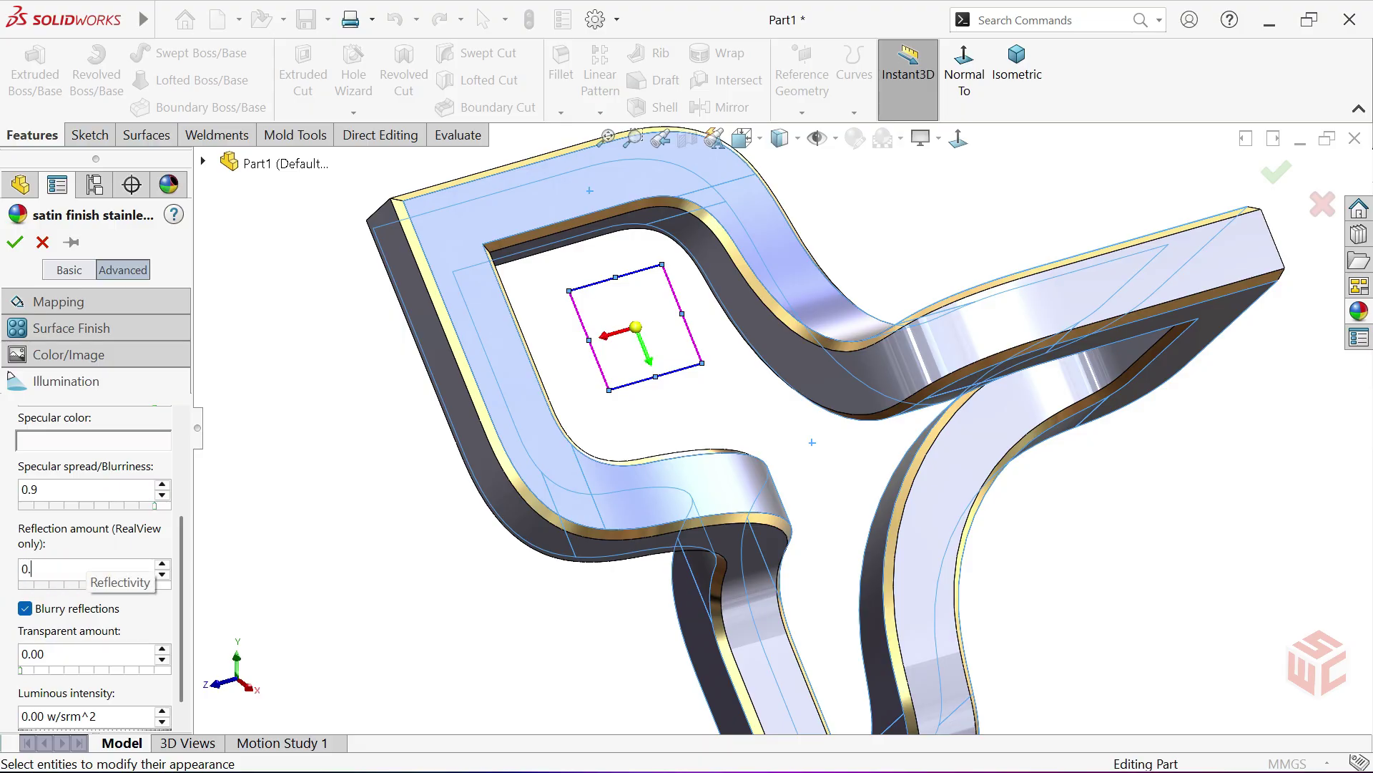
click(85, 546)
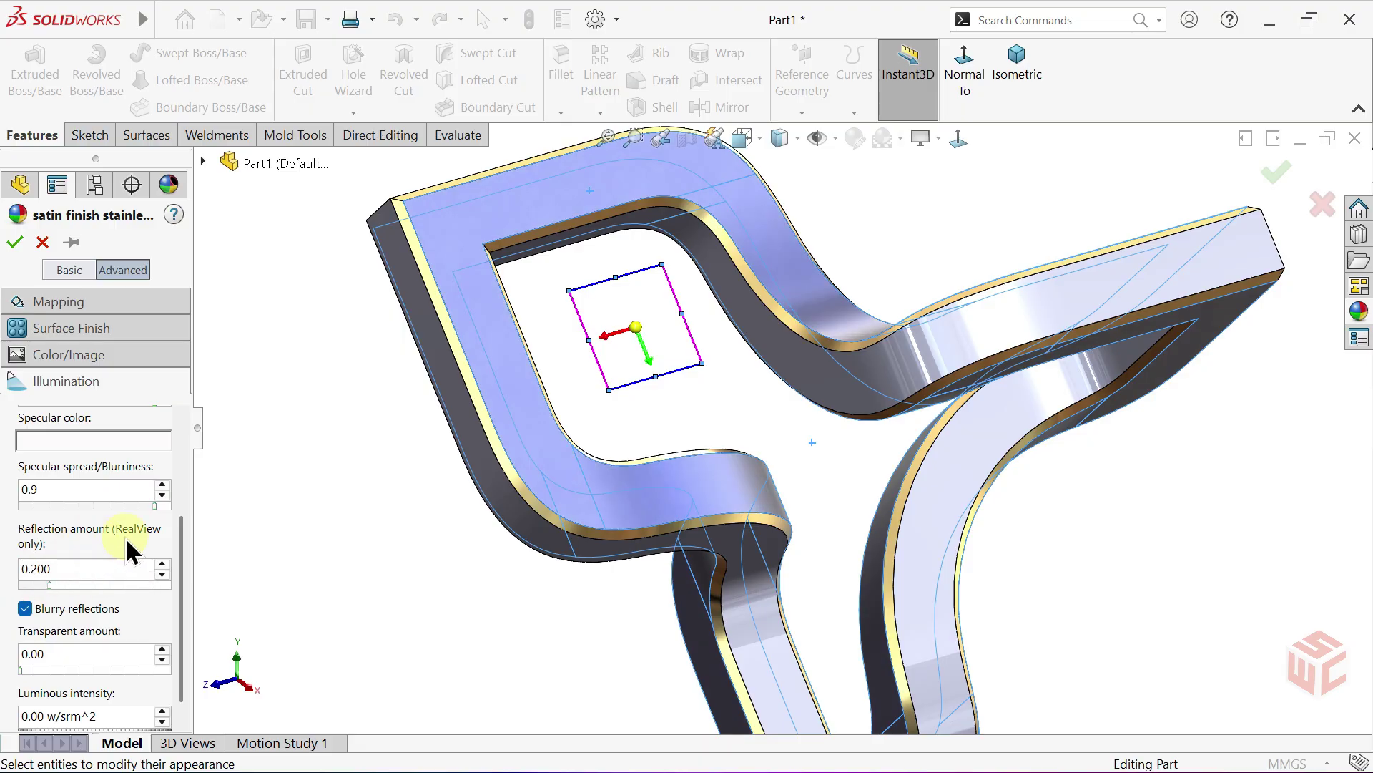
scroll(671, 450, down, 8)
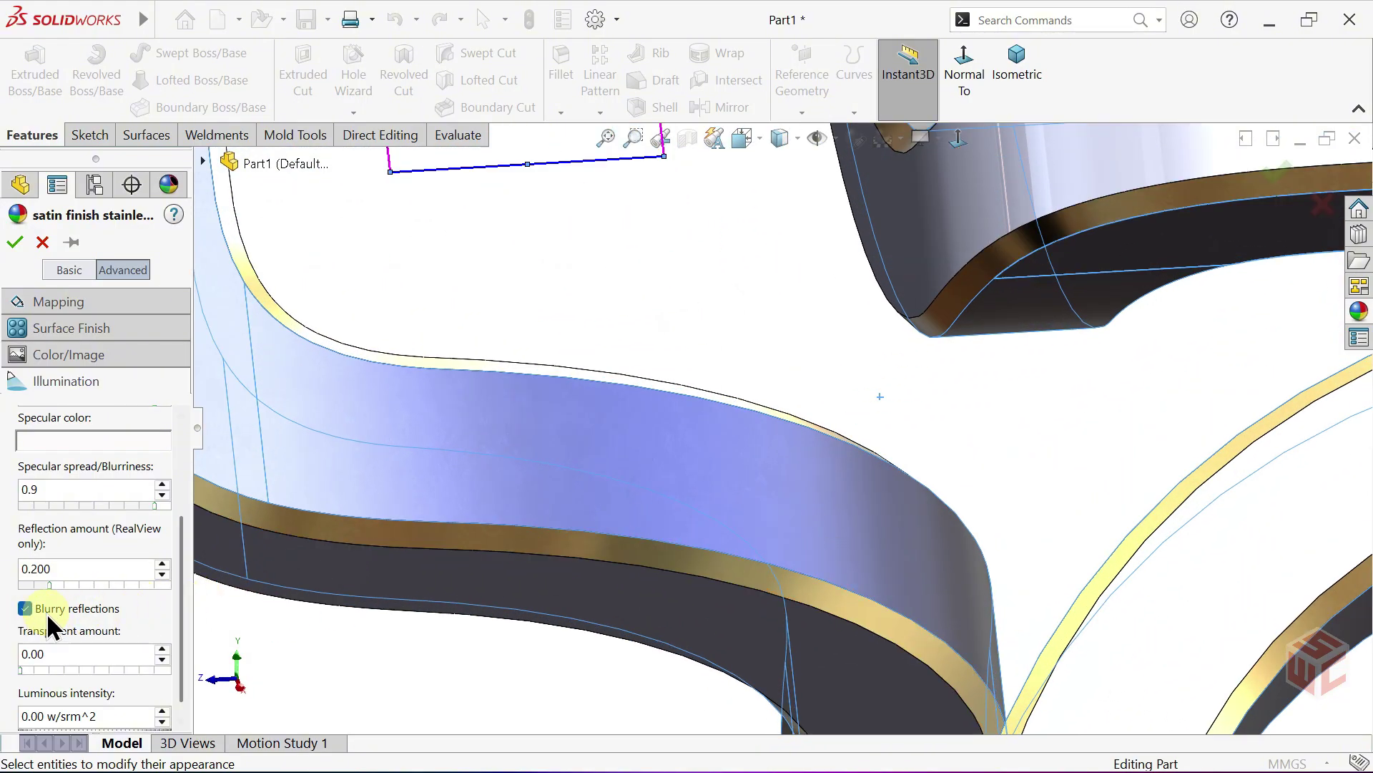
click(25, 608)
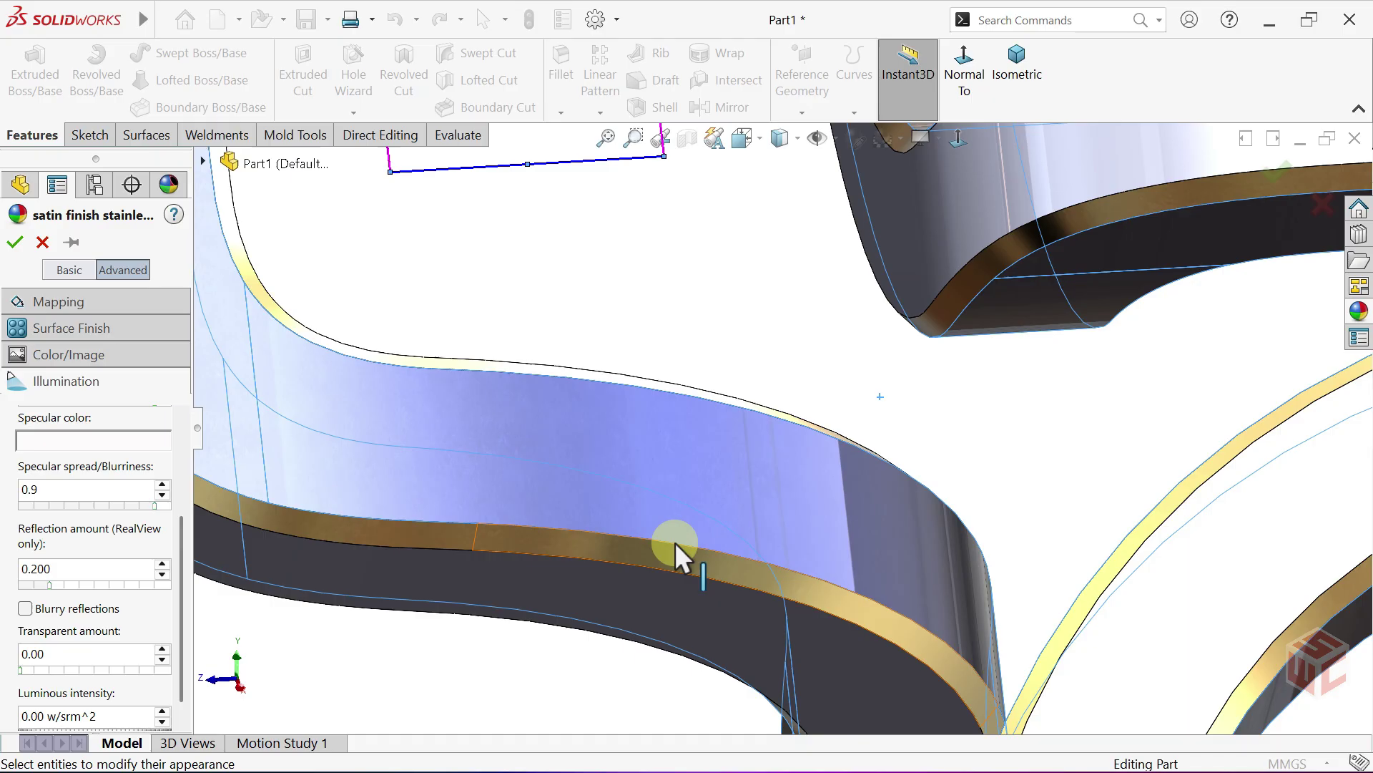
mouse_move(675, 542)
middle_down()
mouse_move(678, 527)
mouse_move(774, 527)
mouse_move(727, 542)
middle_up()
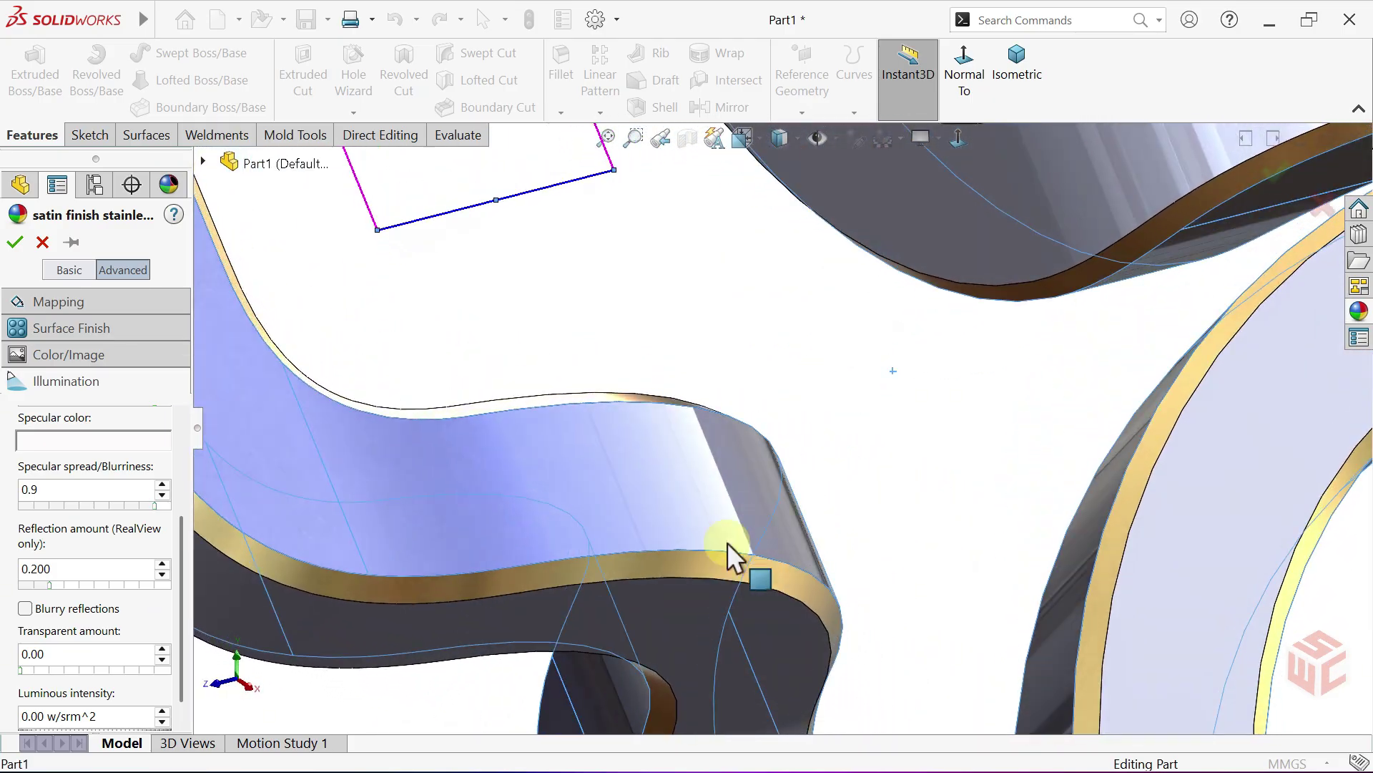
click(26, 609)
middle_drag(329, 561, 568, 524)
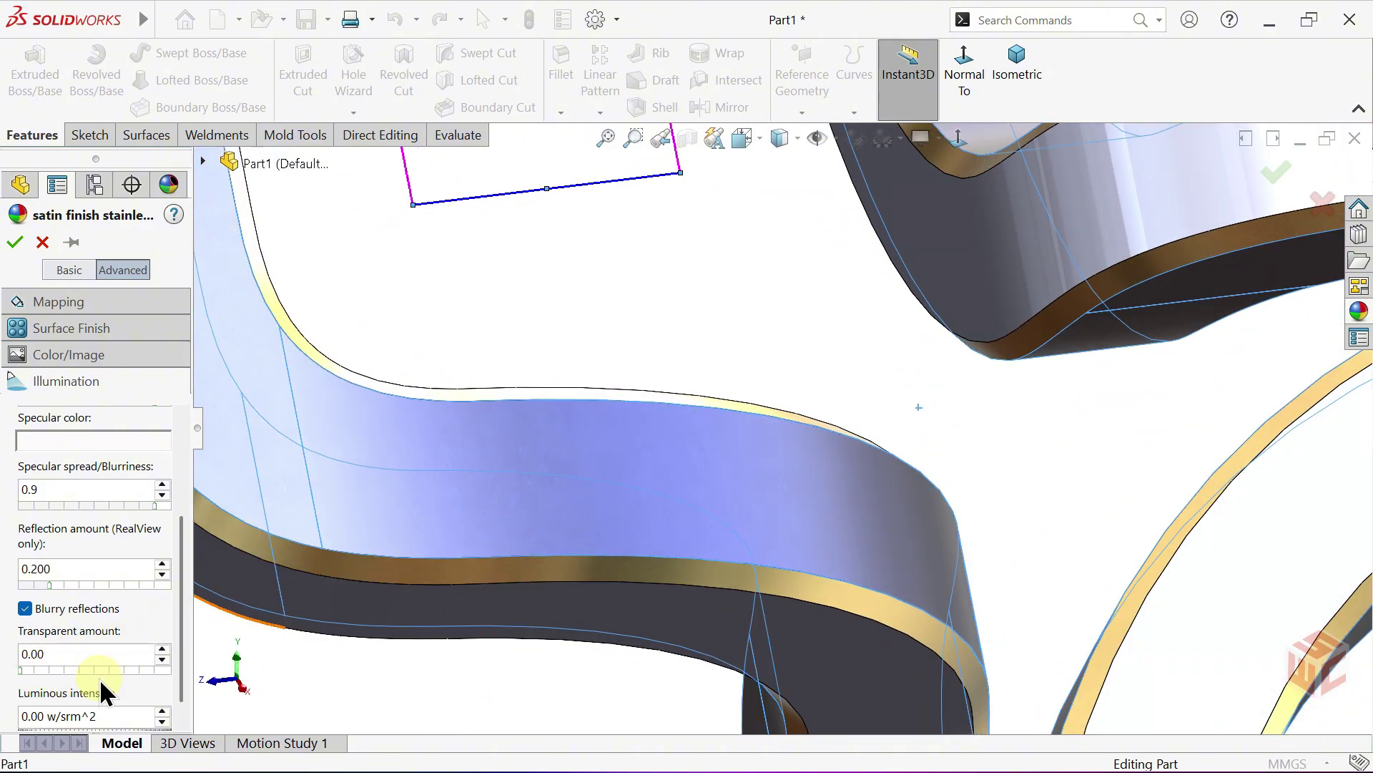
Accept the blue steel appearance and orbit the sculpture.
click(18, 243)
scroll(569, 315, up, 10)
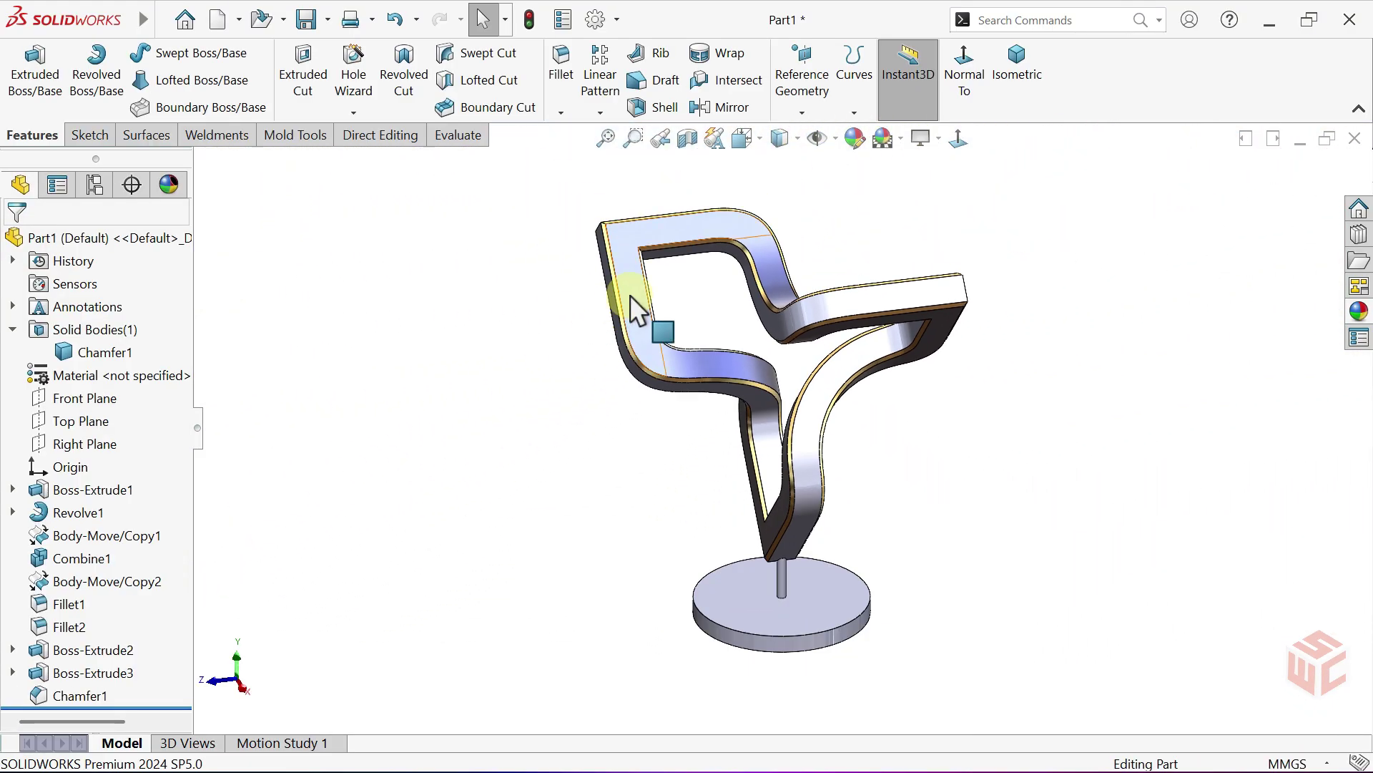
mouse_move(637, 306)
middle_down()
mouse_move(689, 251)
mouse_move(743, 247)
mouse_move(676, 266)
mouse_move(371, 286)
mouse_move(648, 292)
middle_up()
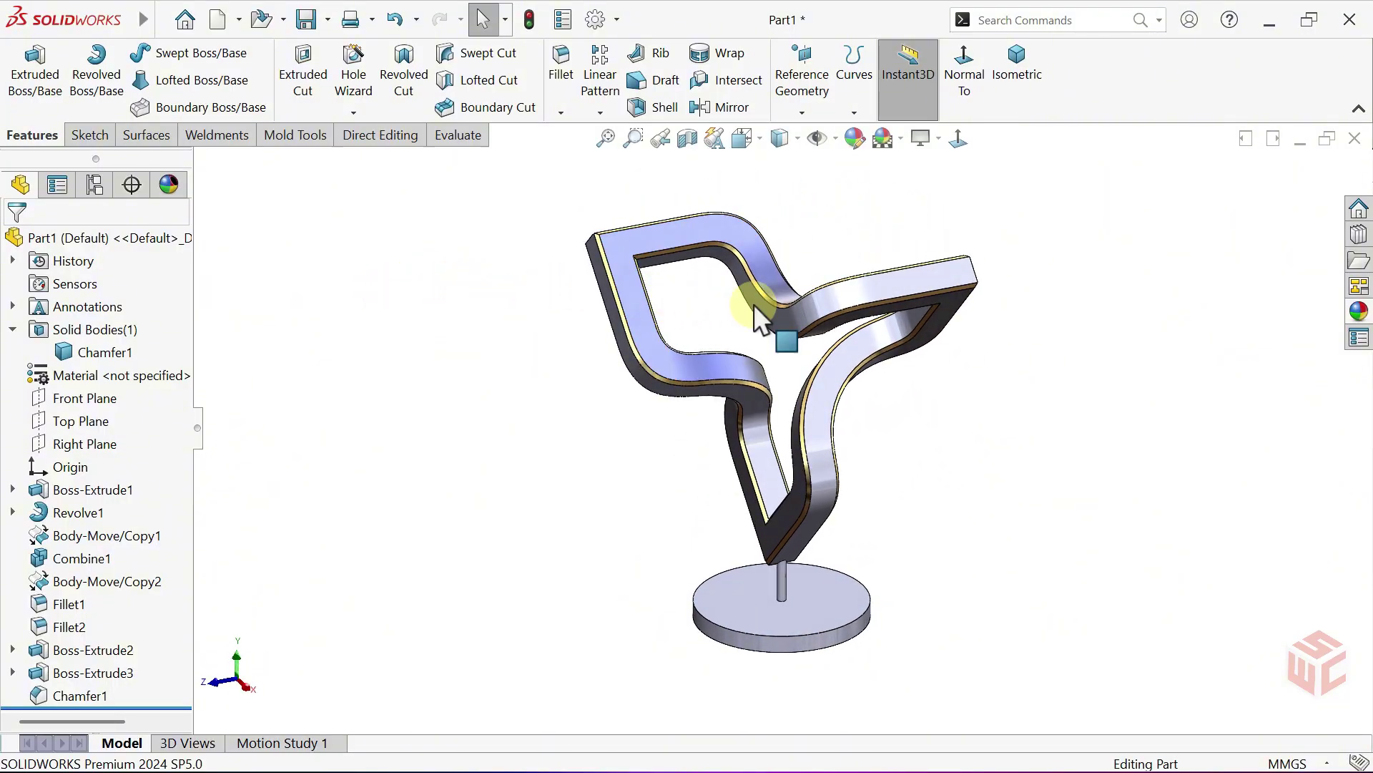
Try polished and brushed steel, then apply satin finish stainless steel to the rest of the trophy.
click(1357, 314)
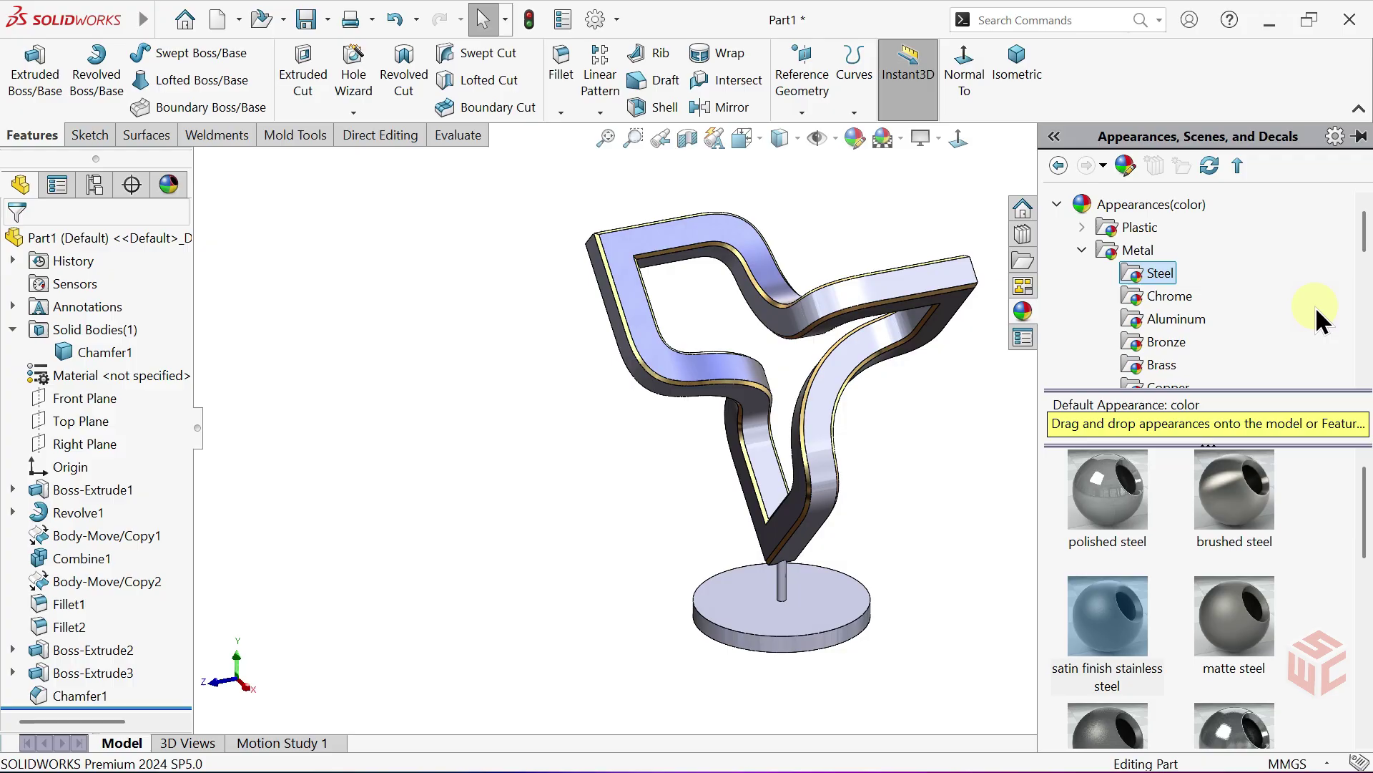
click(1216, 492)
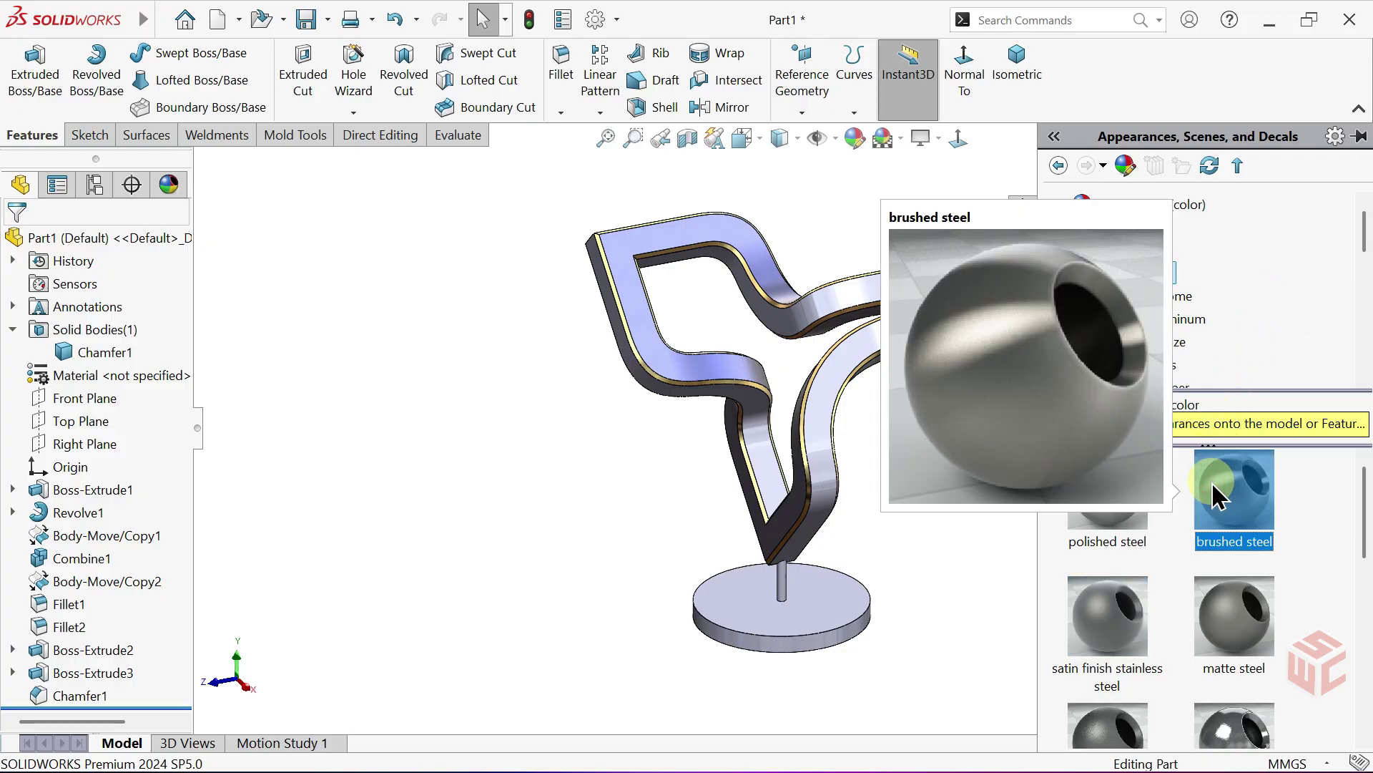
drag(1107, 491, 951, 461)
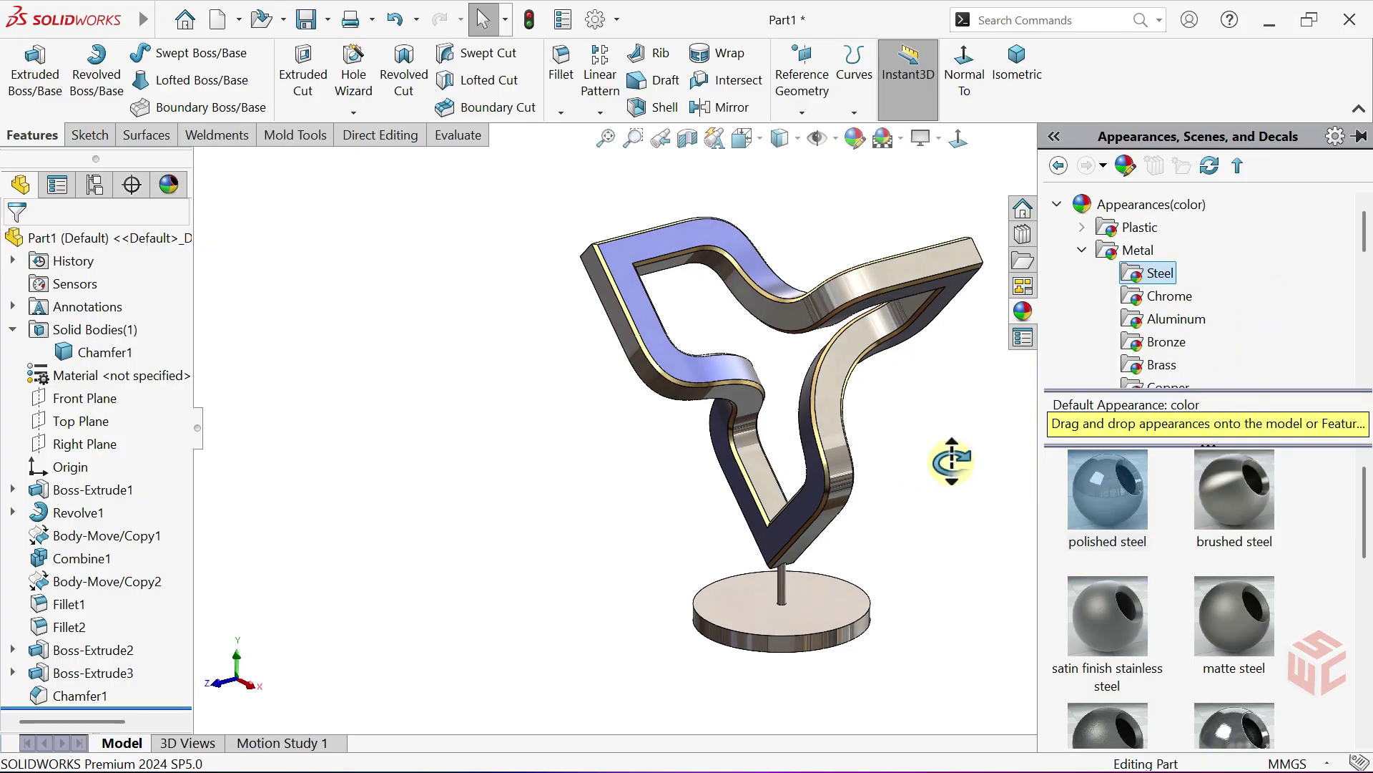
mouse_move(951, 461)
middle_down()
mouse_move(974, 453)
mouse_move(928, 454)
middle_up()
click(1240, 509)
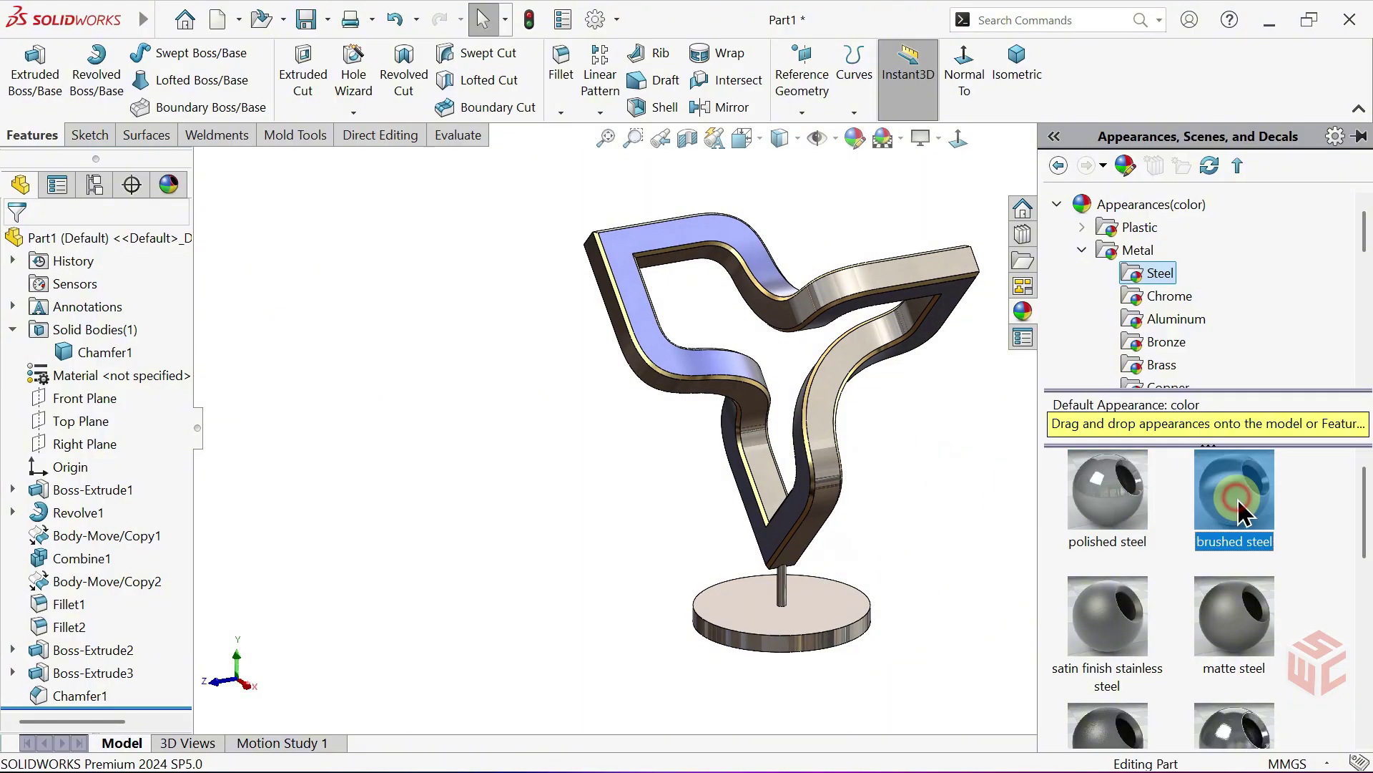
mouse_move(1016, 469)
middle_down()
mouse_move(968, 466)
mouse_move(976, 475)
mouse_move(869, 504)
mouse_move(883, 478)
mouse_move(926, 522)
mouse_move(925, 483)
middle_up()
click(1103, 603)
click(874, 479)
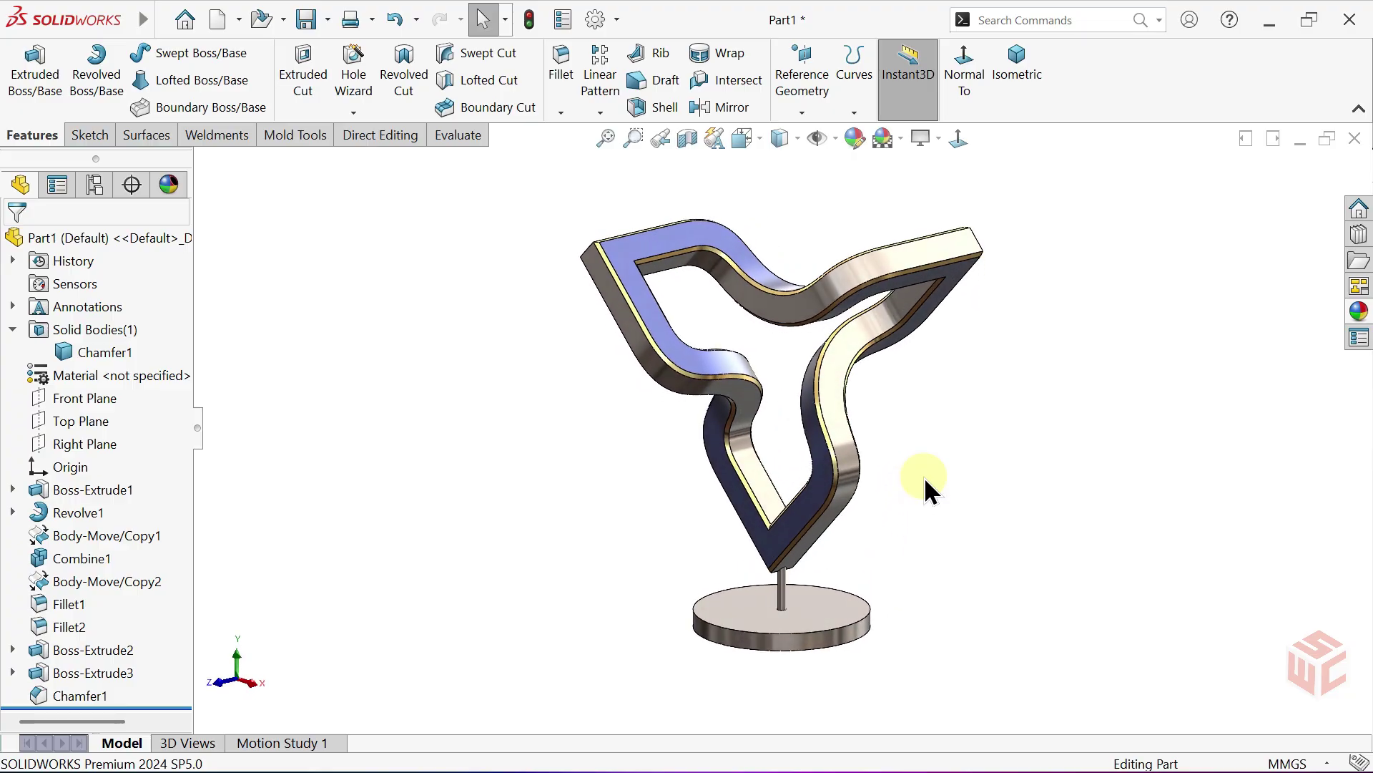
scroll(924, 477, down, 5)
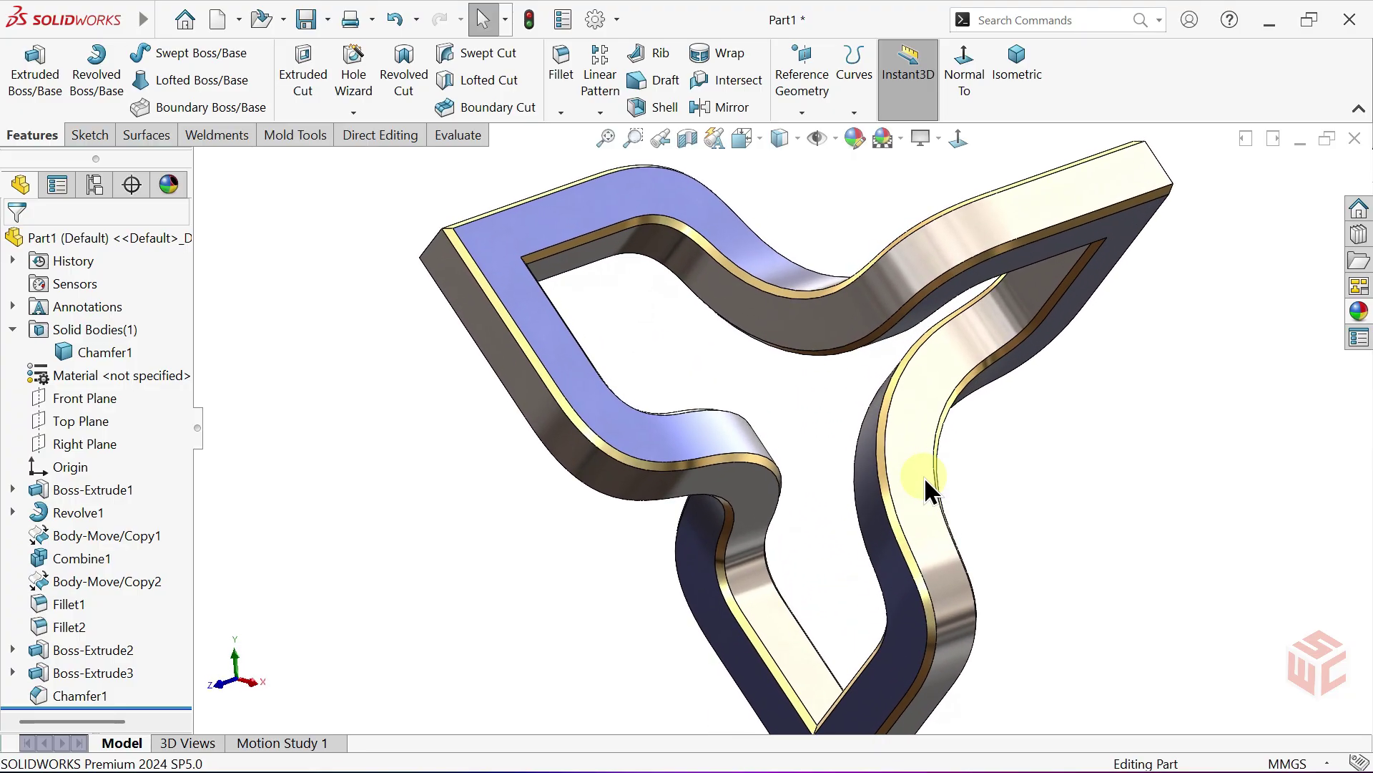
key(Left)
key(Left)
key(Left)
key(Left)
key(Left)
key(Left)
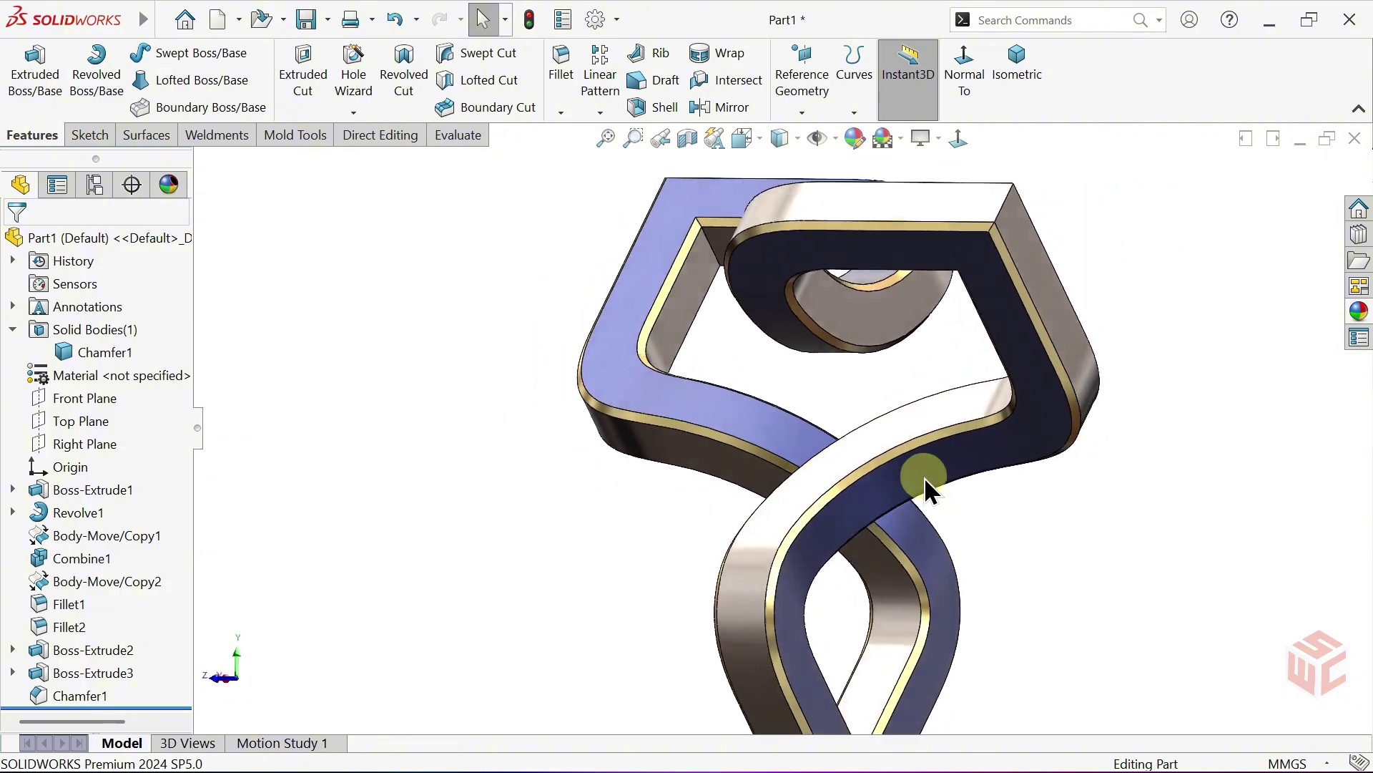
key(Left)
key(Left)
key(Left)
key(Left)
key(Left)
key(Left)
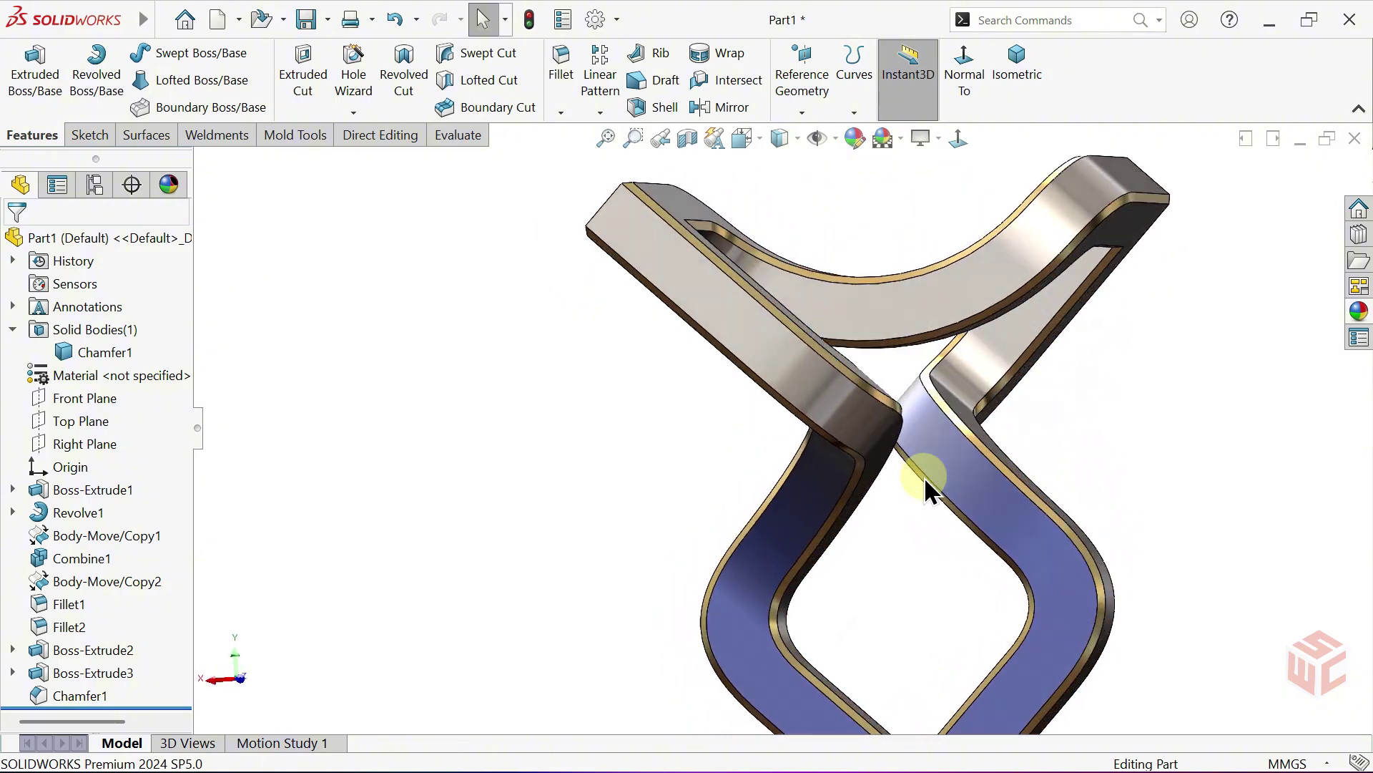
key(Left)
key(Left)
key(Left)
key(Left)
key(Left)
key(Left)
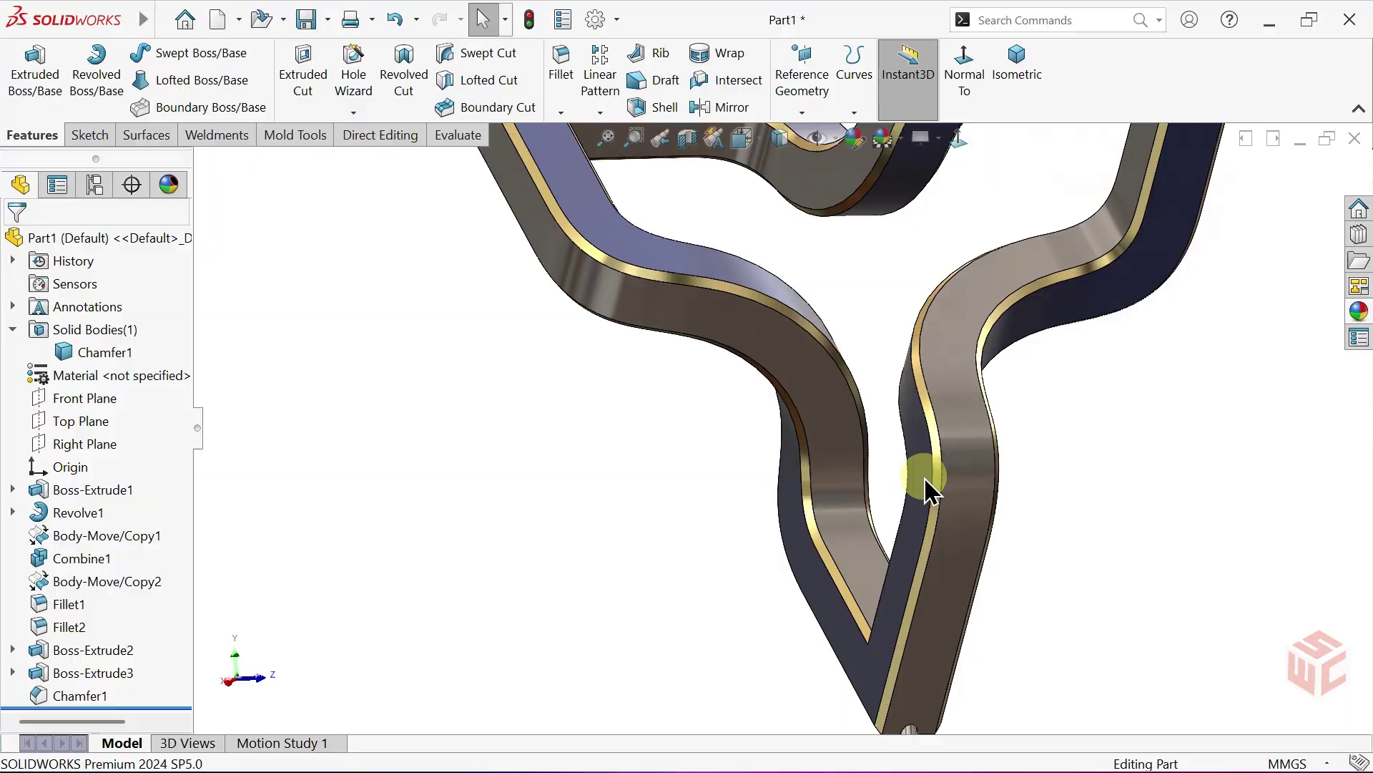
key(z)
key(z)
key(z)
key(z)
key(z)
key(z)
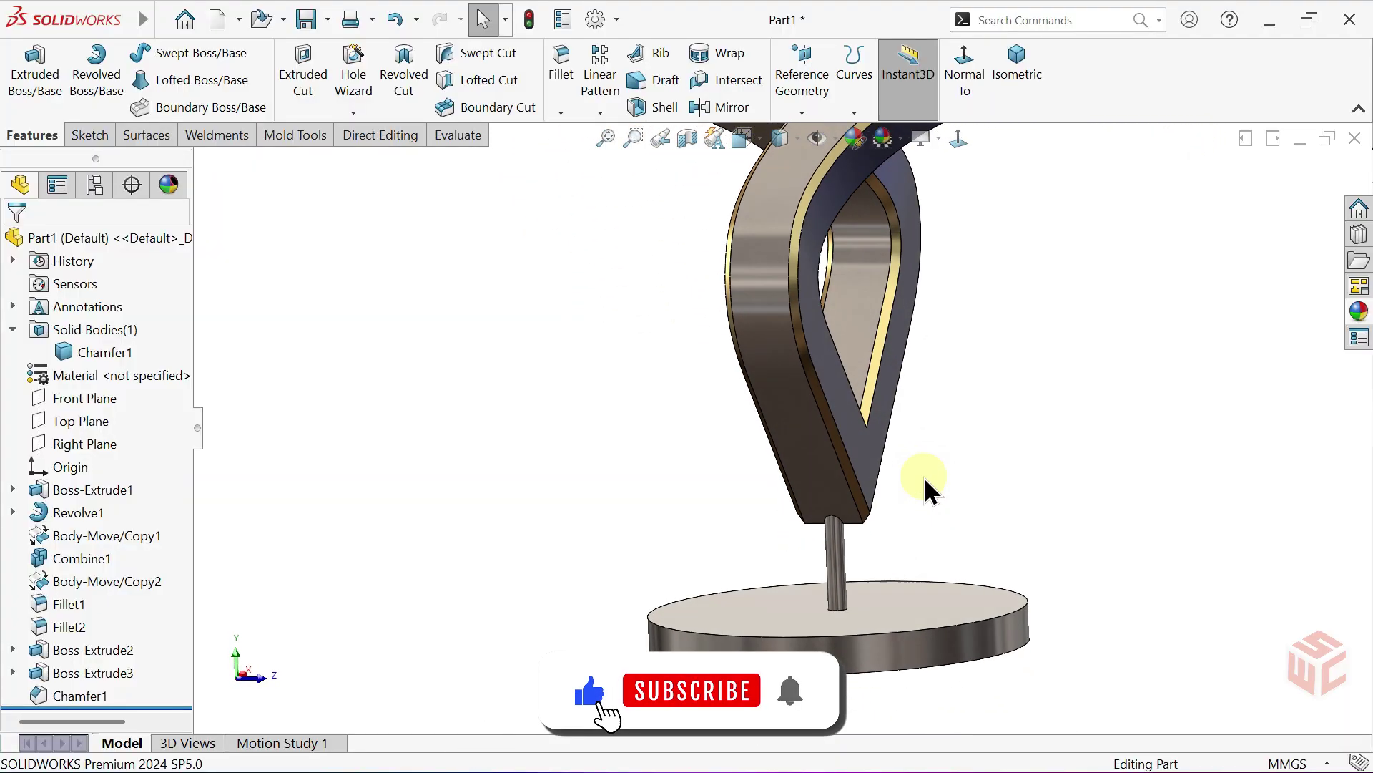
key(Down)
key(Down)
key(Down)
key(Down)
key(shift+z)
key(shift+z)
key(shift+z)
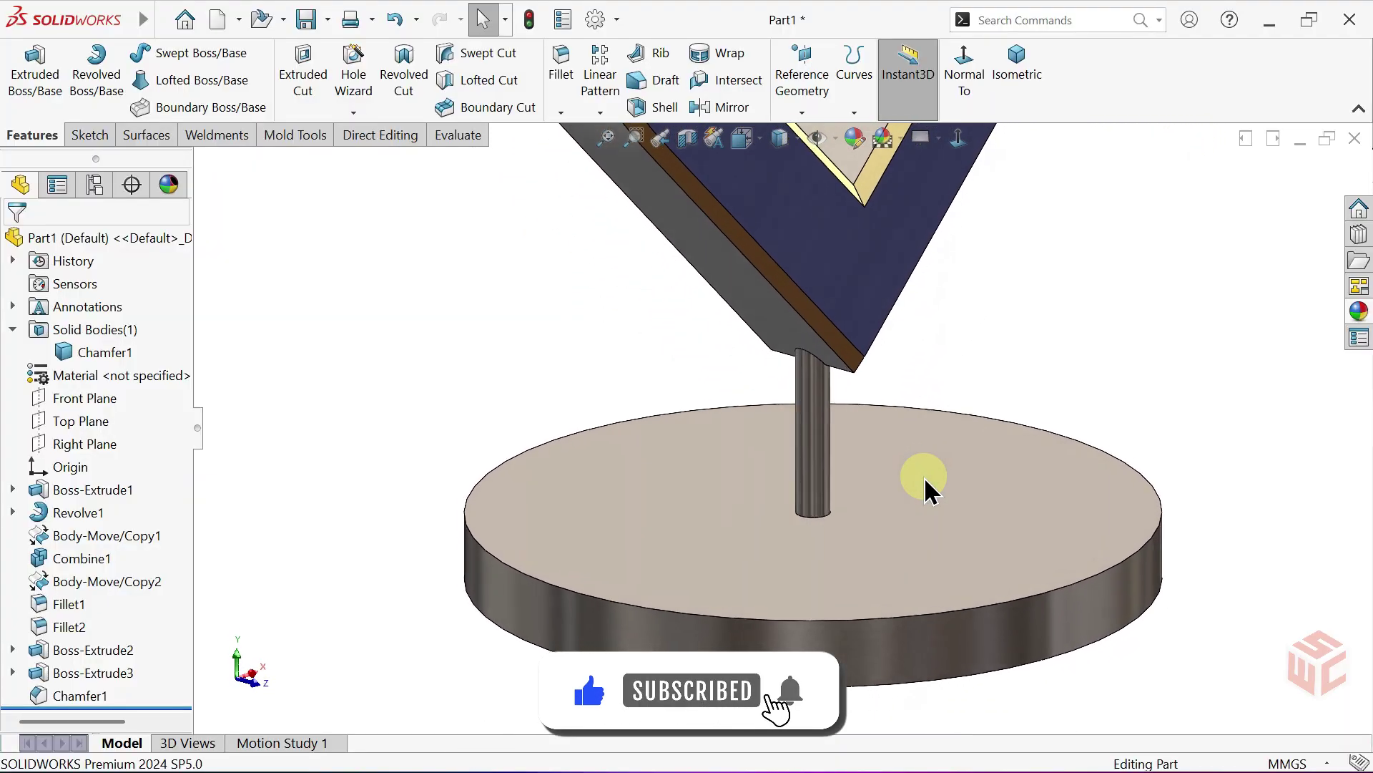
key(shift+z)
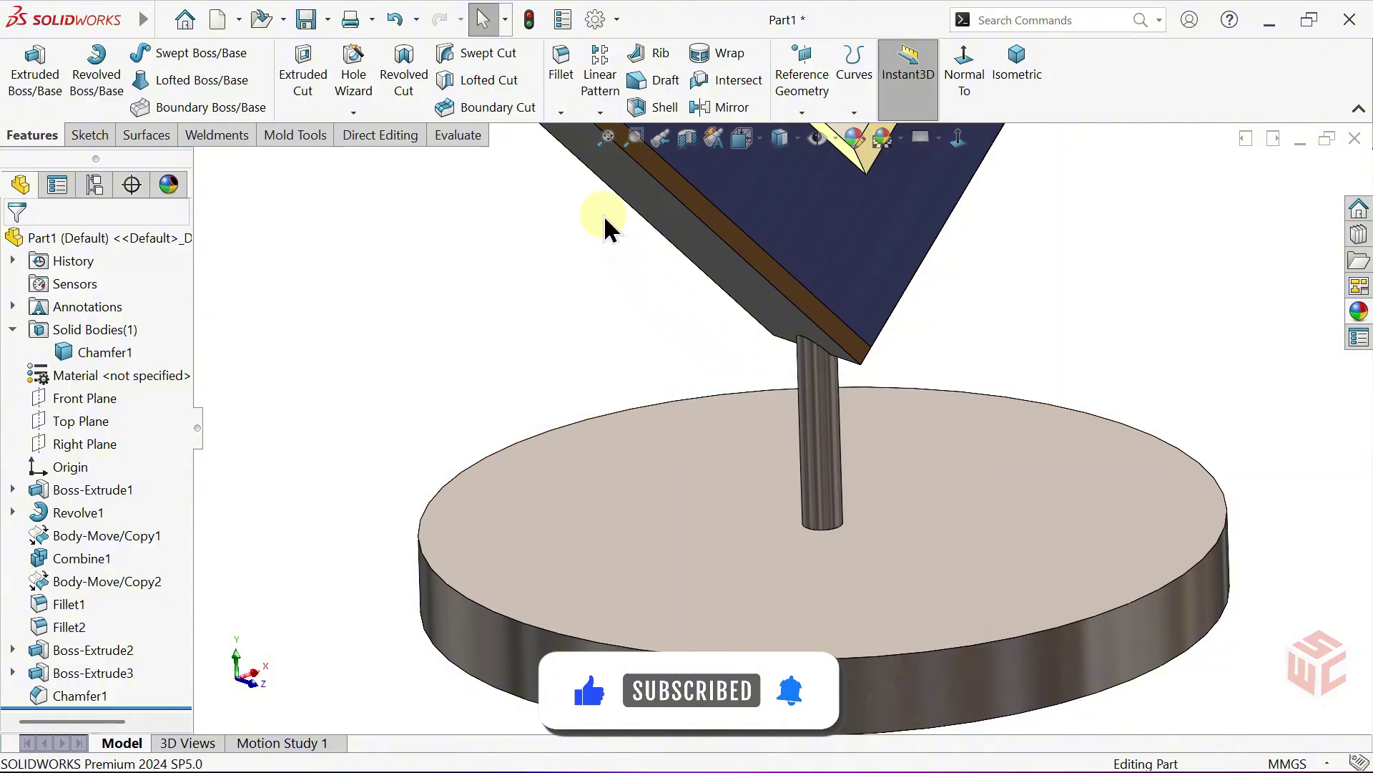
Fillet the edge where the stem meets the disc with a 20 mm radius (Fillet3).
click(563, 87)
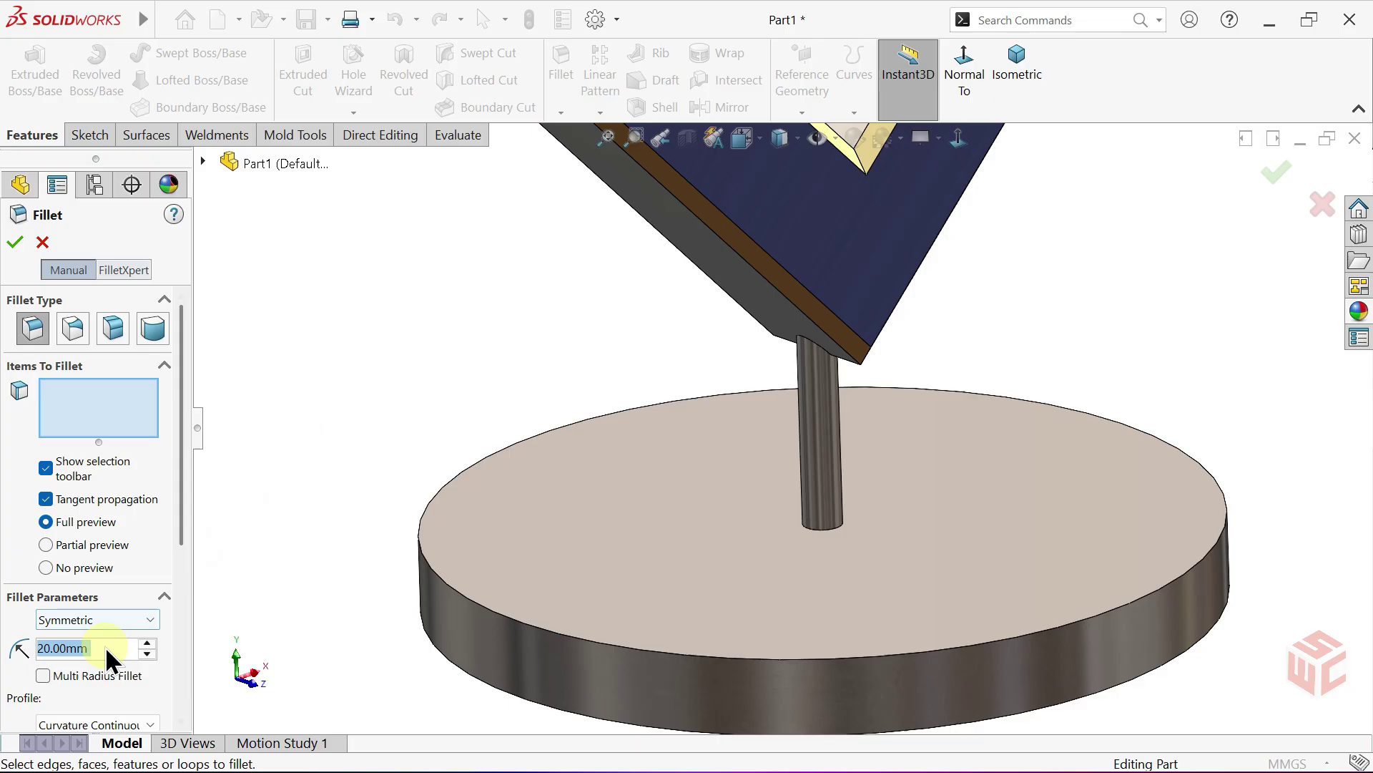
drag(98, 648, 63, 657)
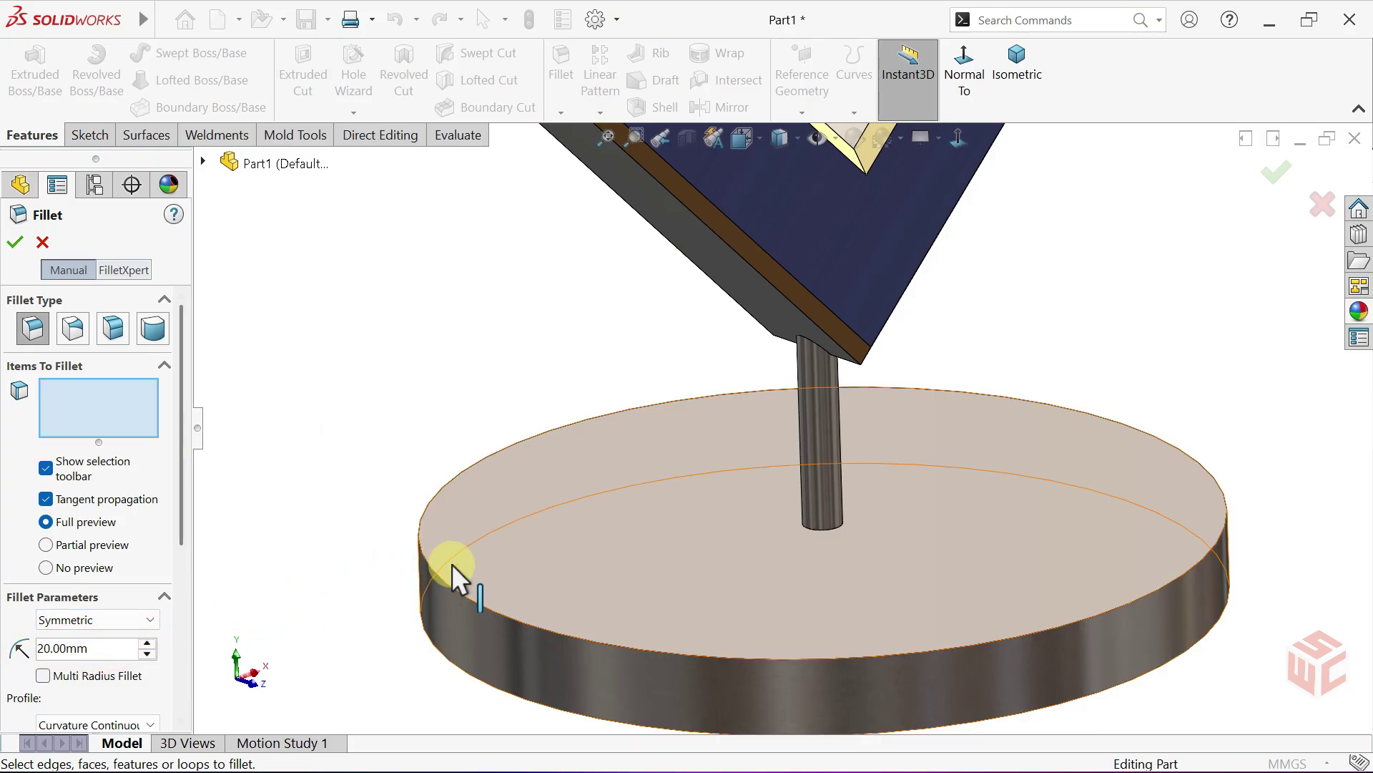
click(817, 531)
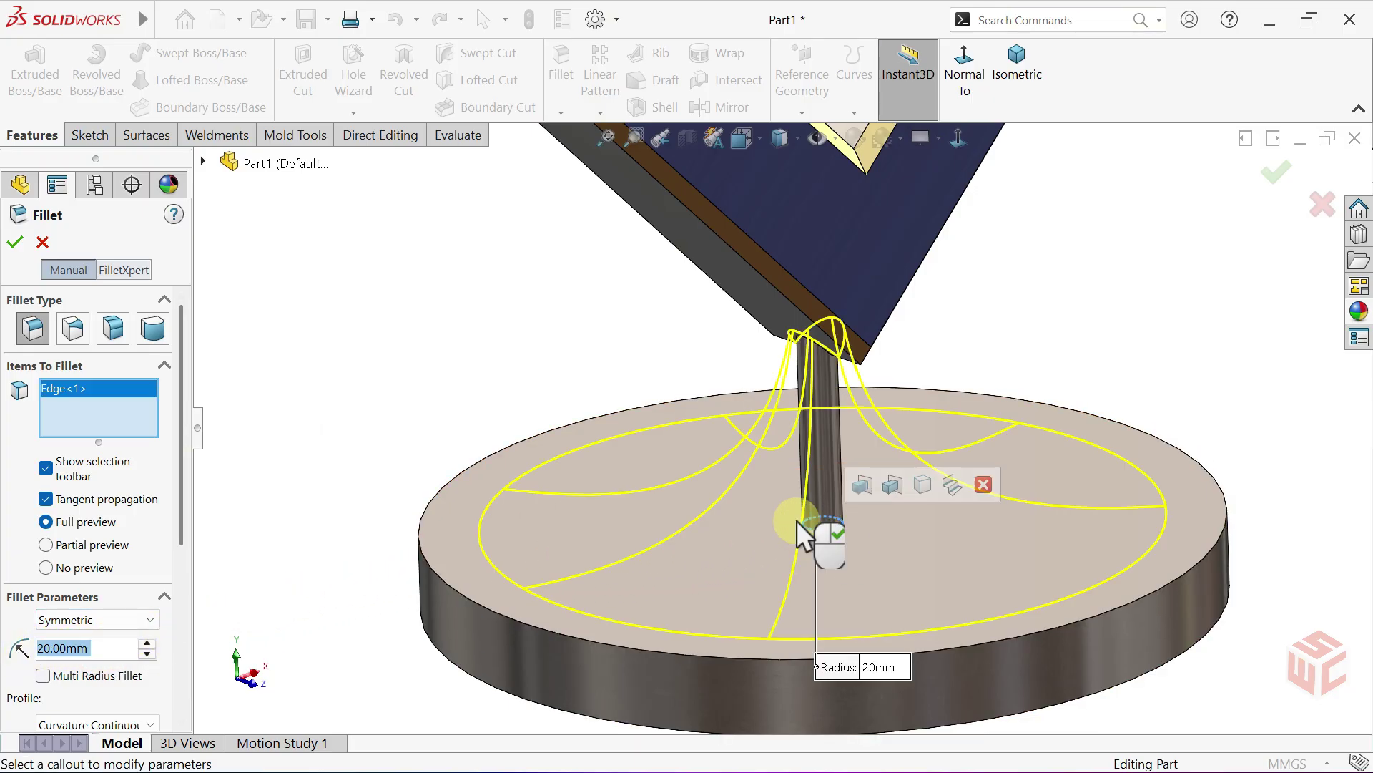
click(15, 243)
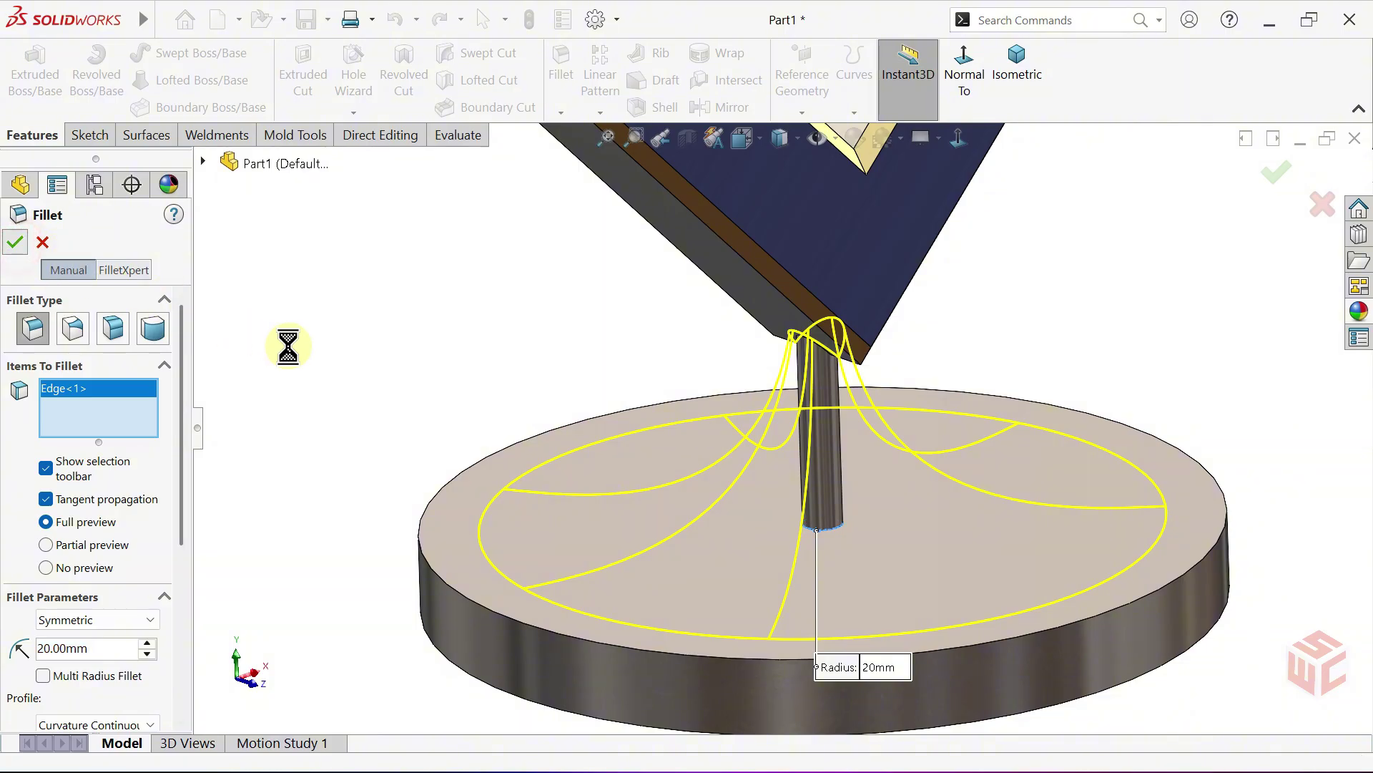
middle_drag(547, 457, 765, 426)
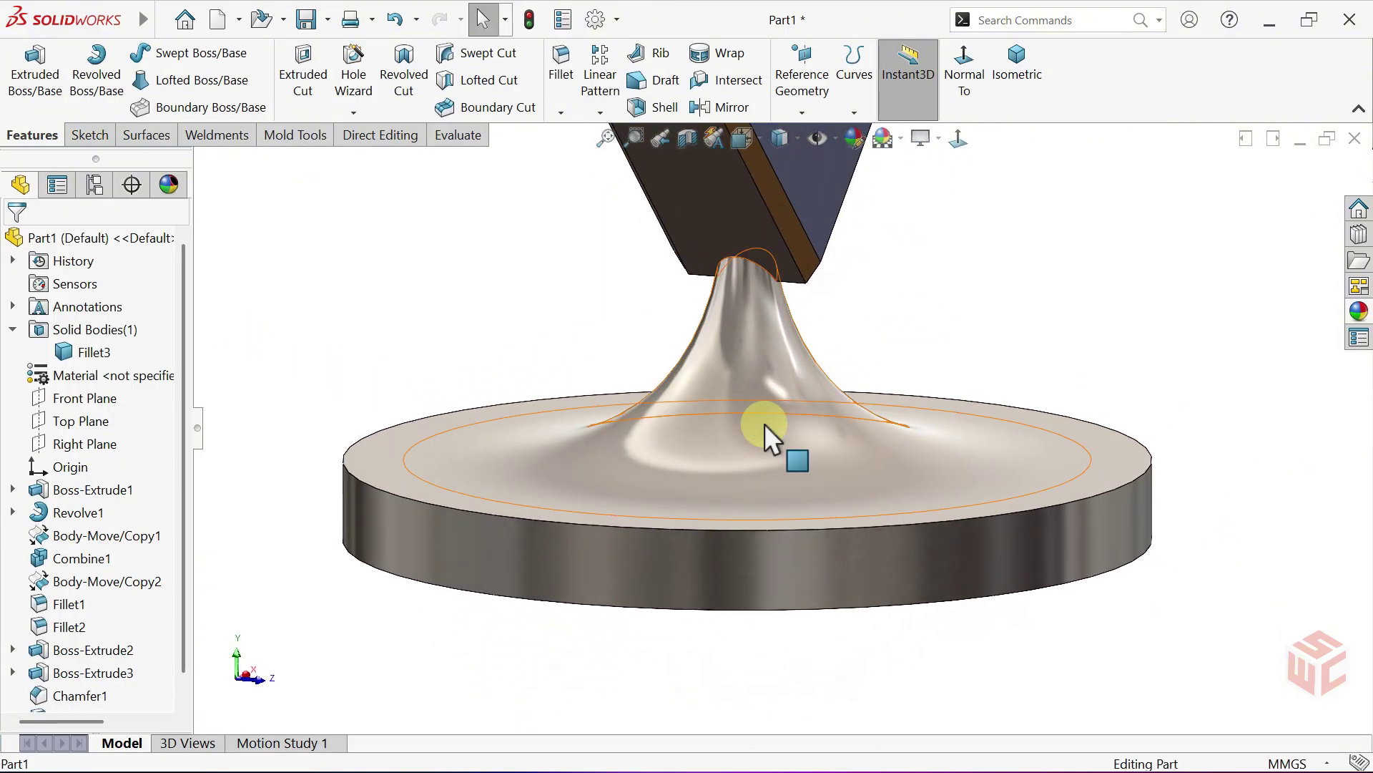
Round the disc's top and bottom rim edges with a 2 mm fillet (Fillet4).
click(565, 87)
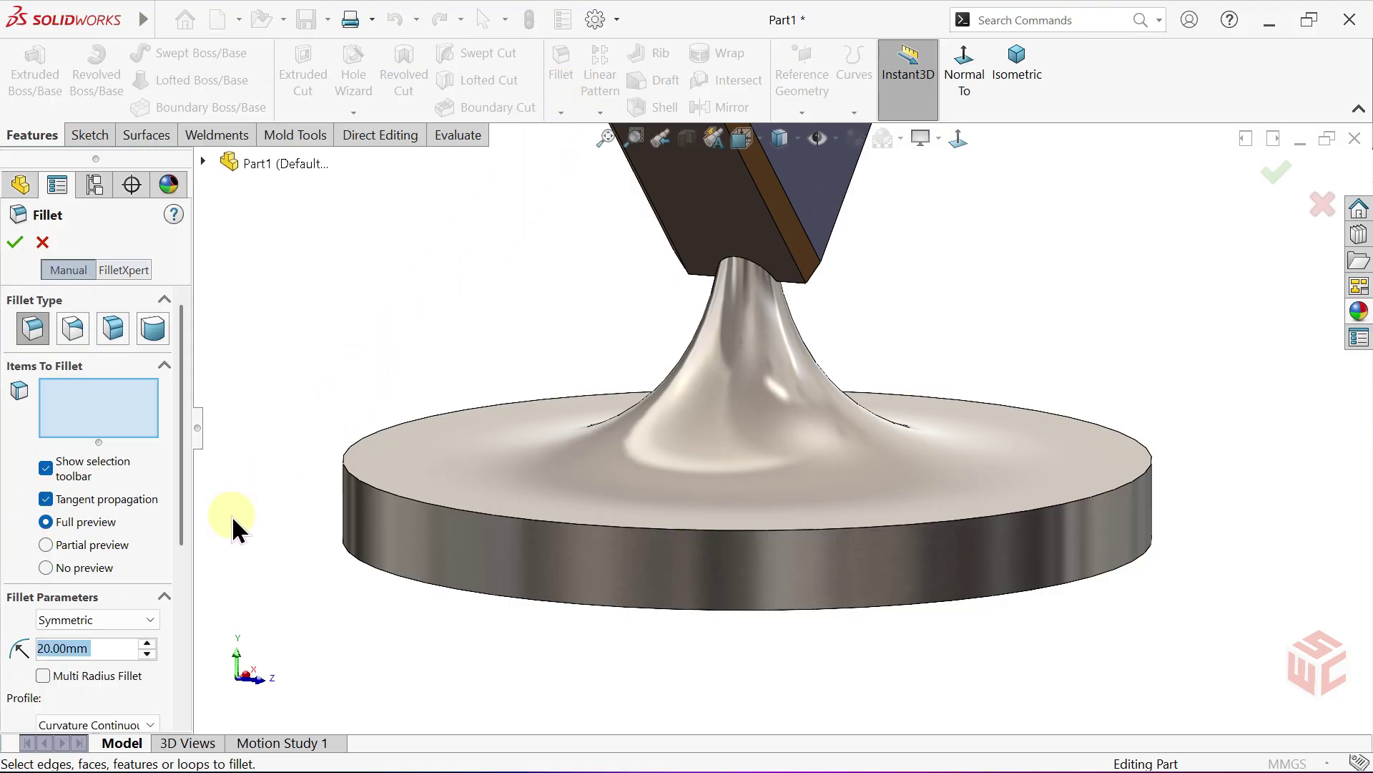
text(2)
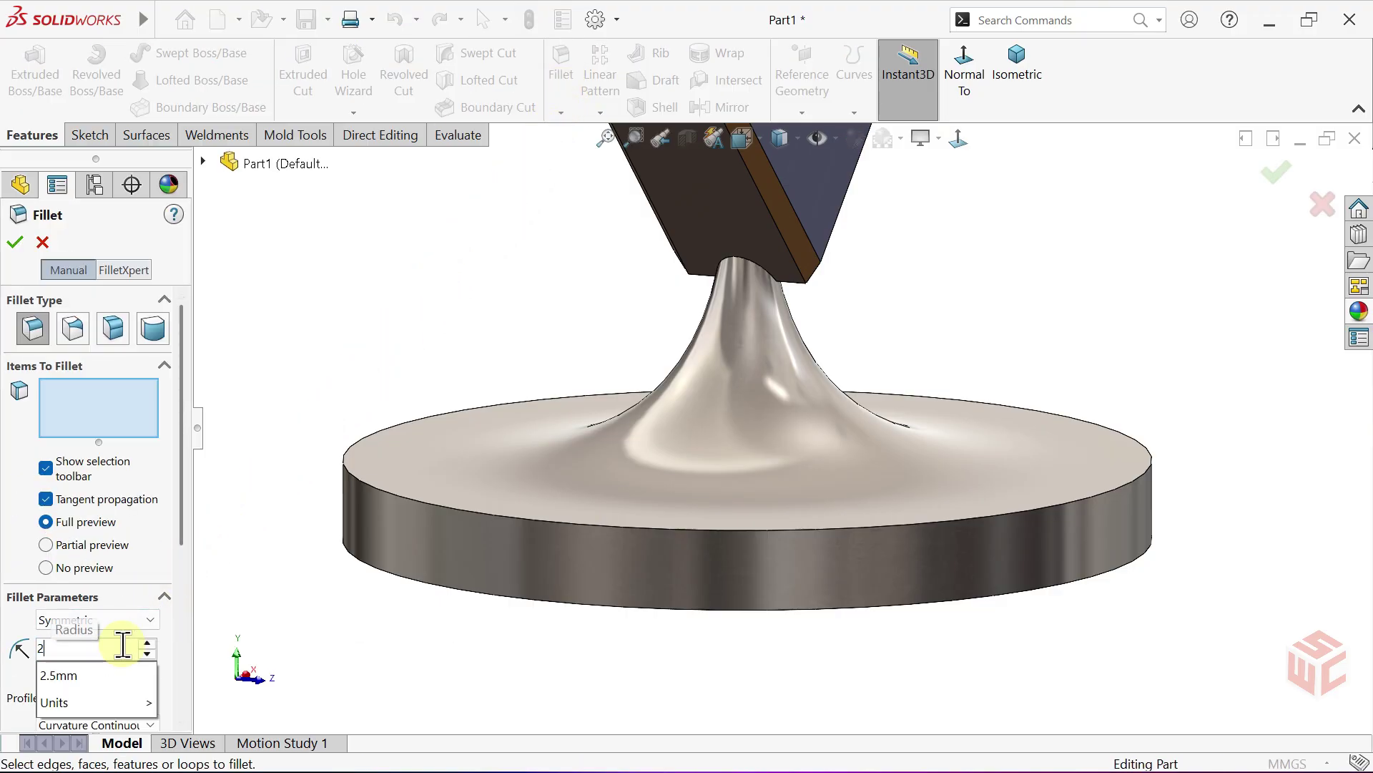
key(Return)
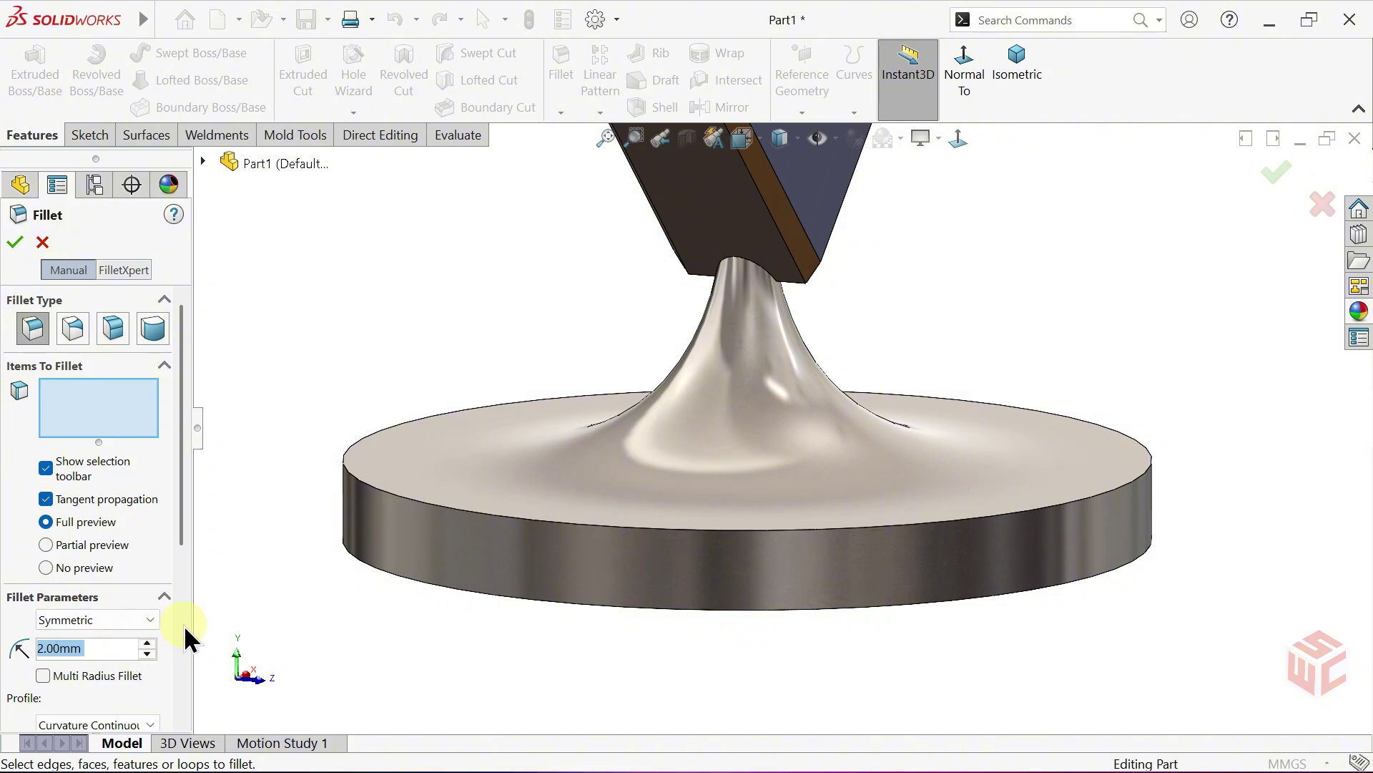
scroll(685, 548, down, 3)
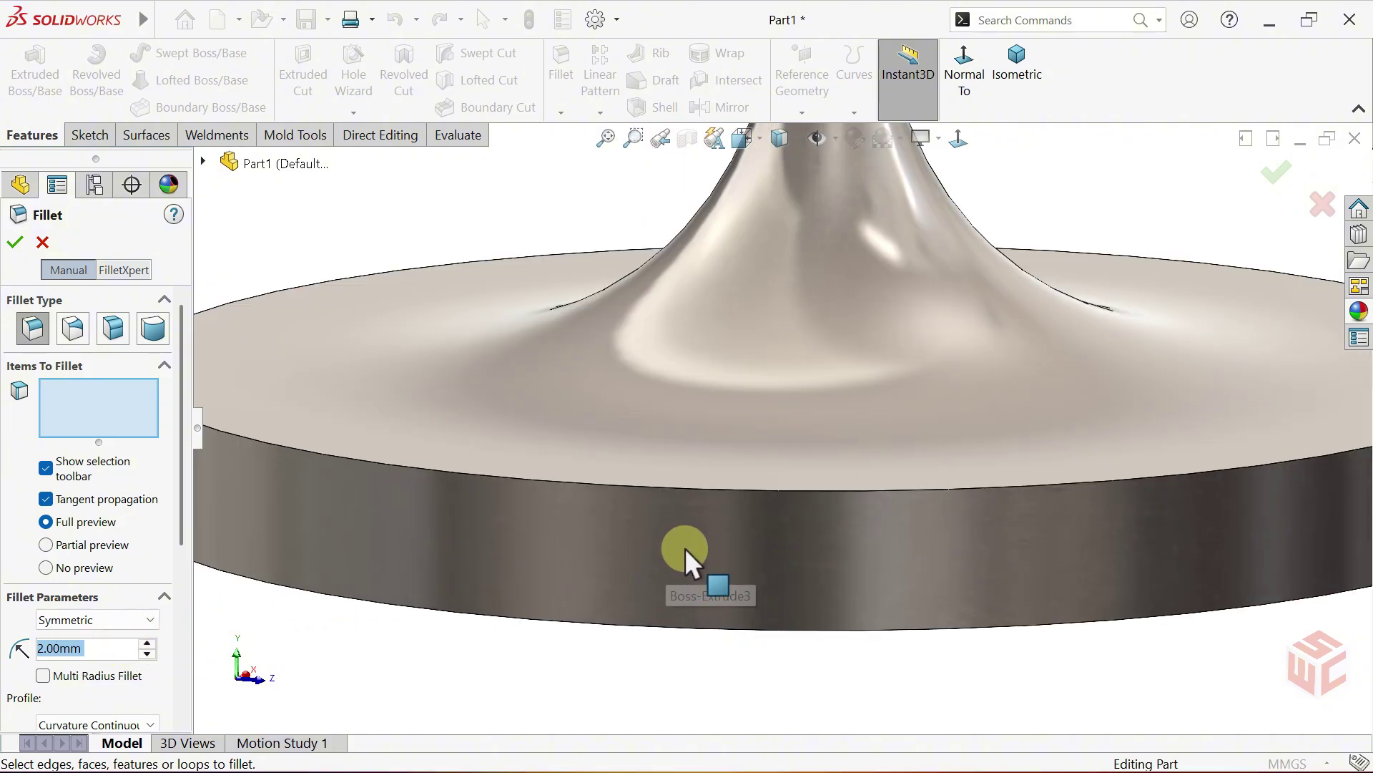
click(718, 490)
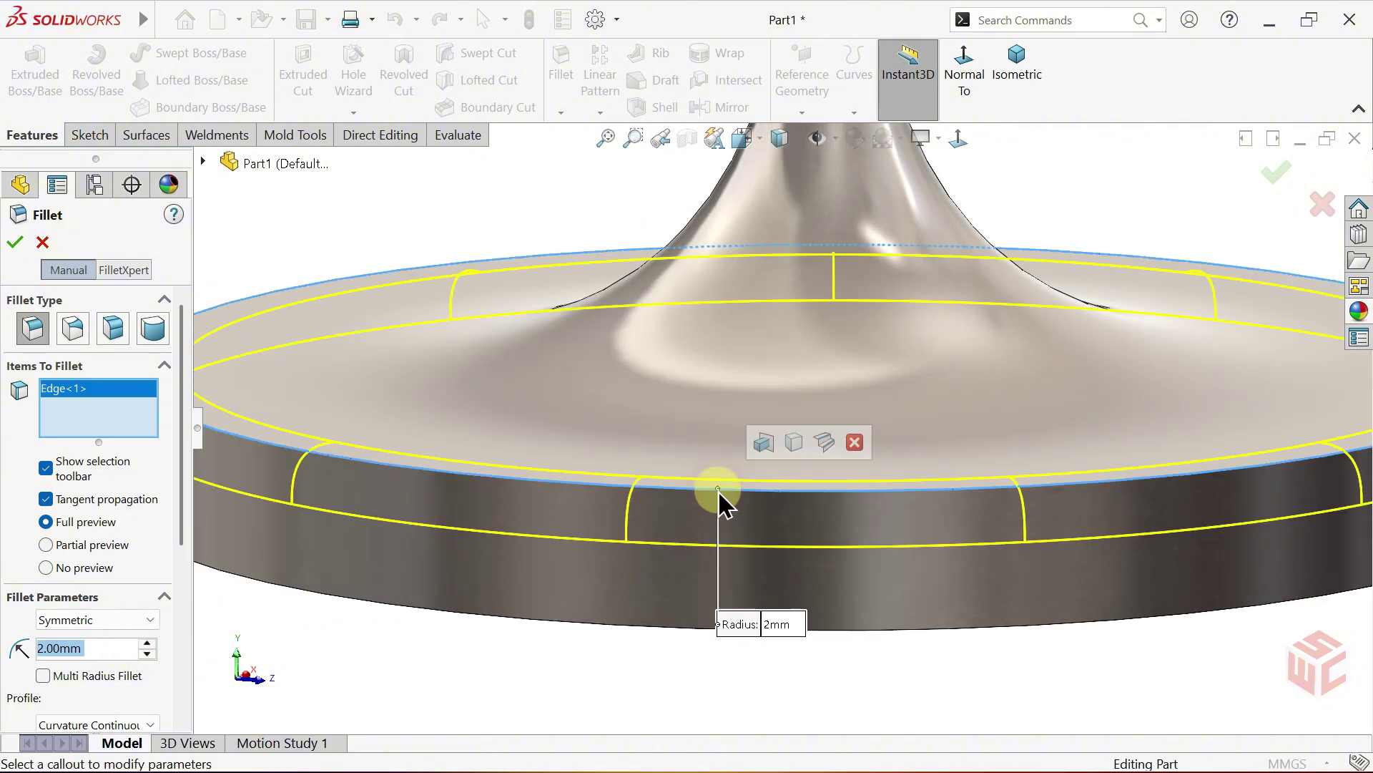
click(632, 623)
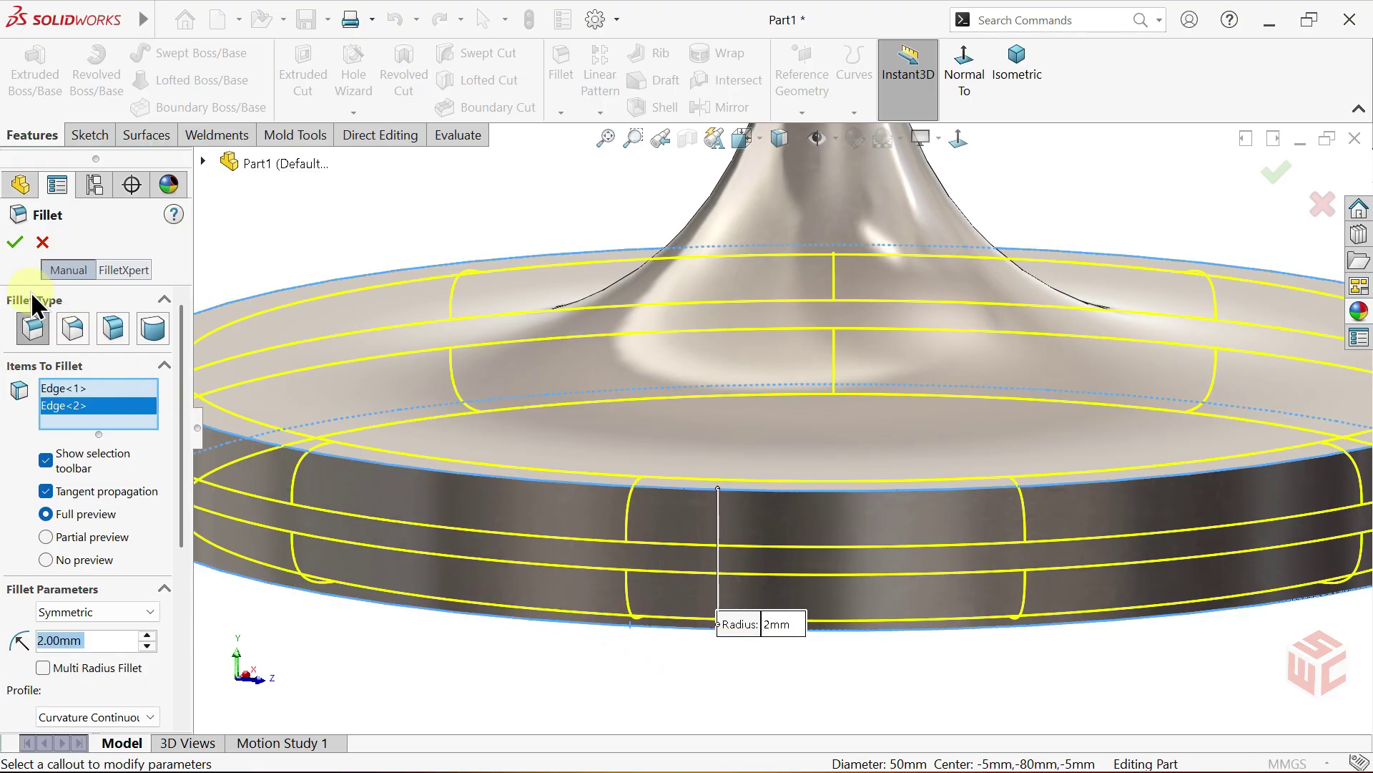
click(22, 246)
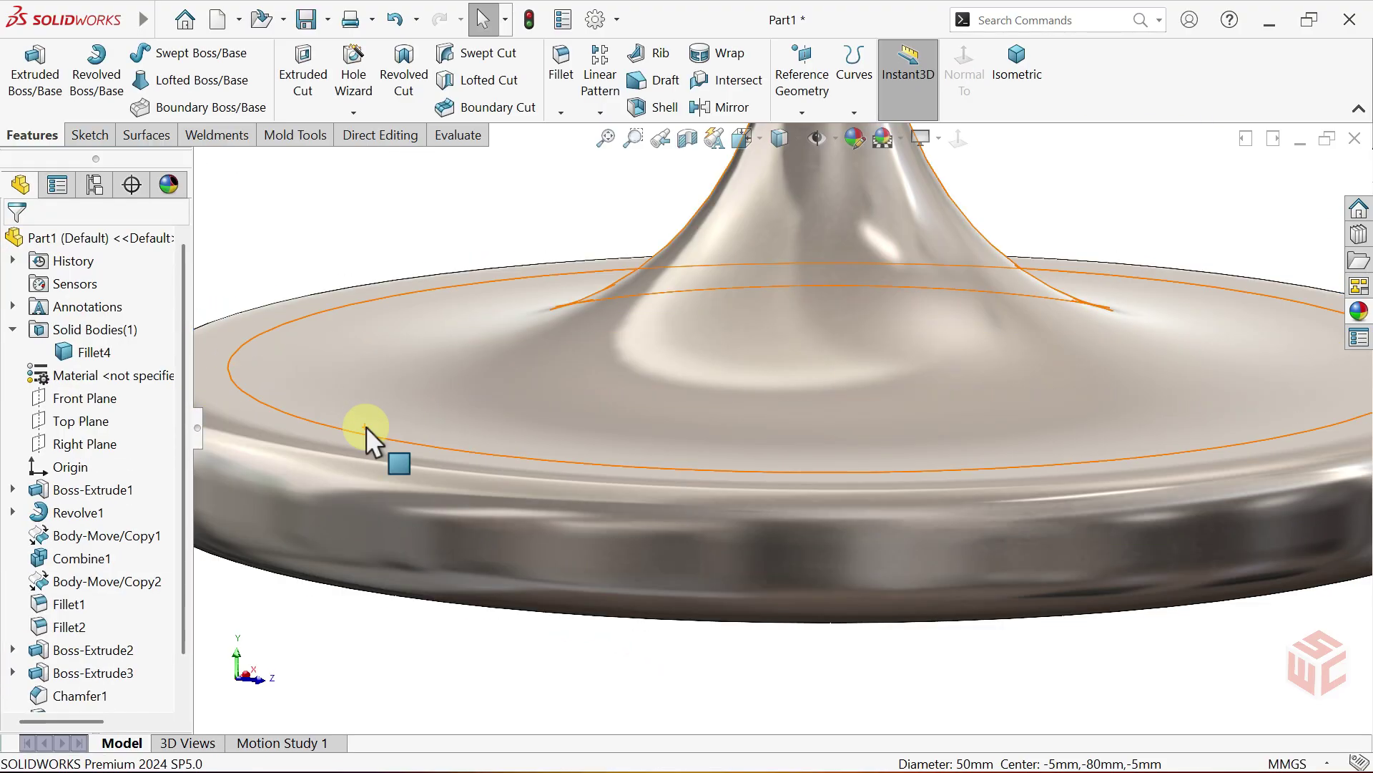
mouse_move(700, 652)
middle_down()
mouse_move(729, 622)
mouse_move(683, 622)
mouse_move(699, 634)
middle_up()
scroll(701, 639, up, 5)
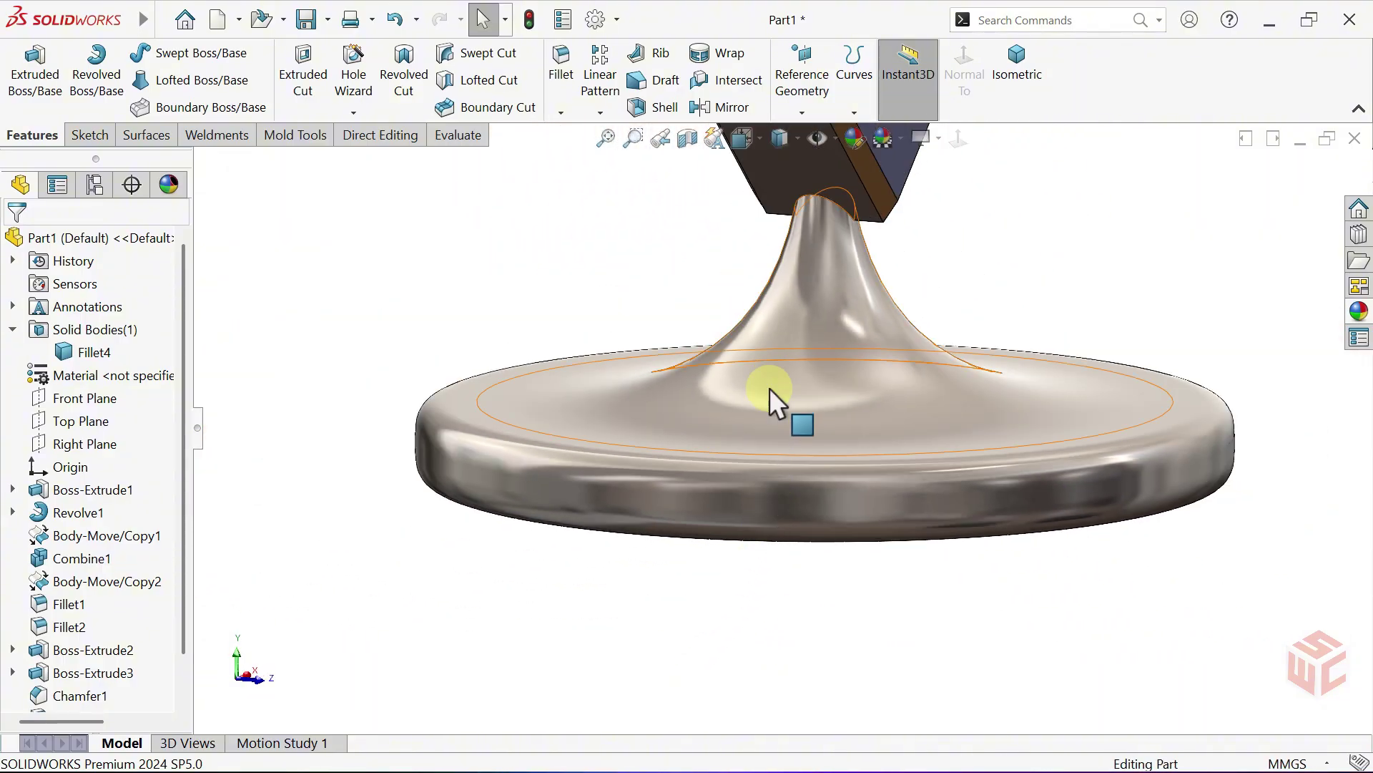
ctrl+middle_drag(776, 398, 788, 457)
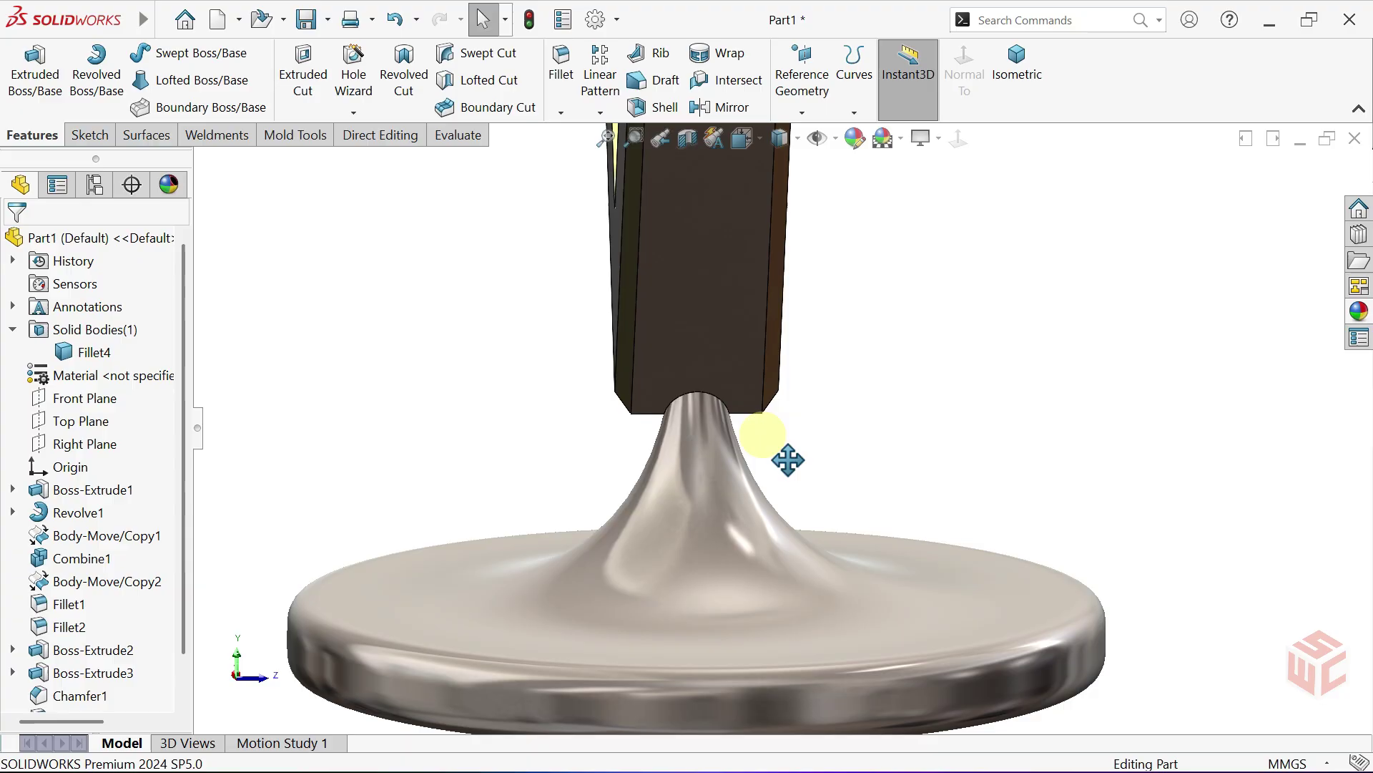
scroll(779, 454, down, 2)
scroll(782, 450, down, 3)
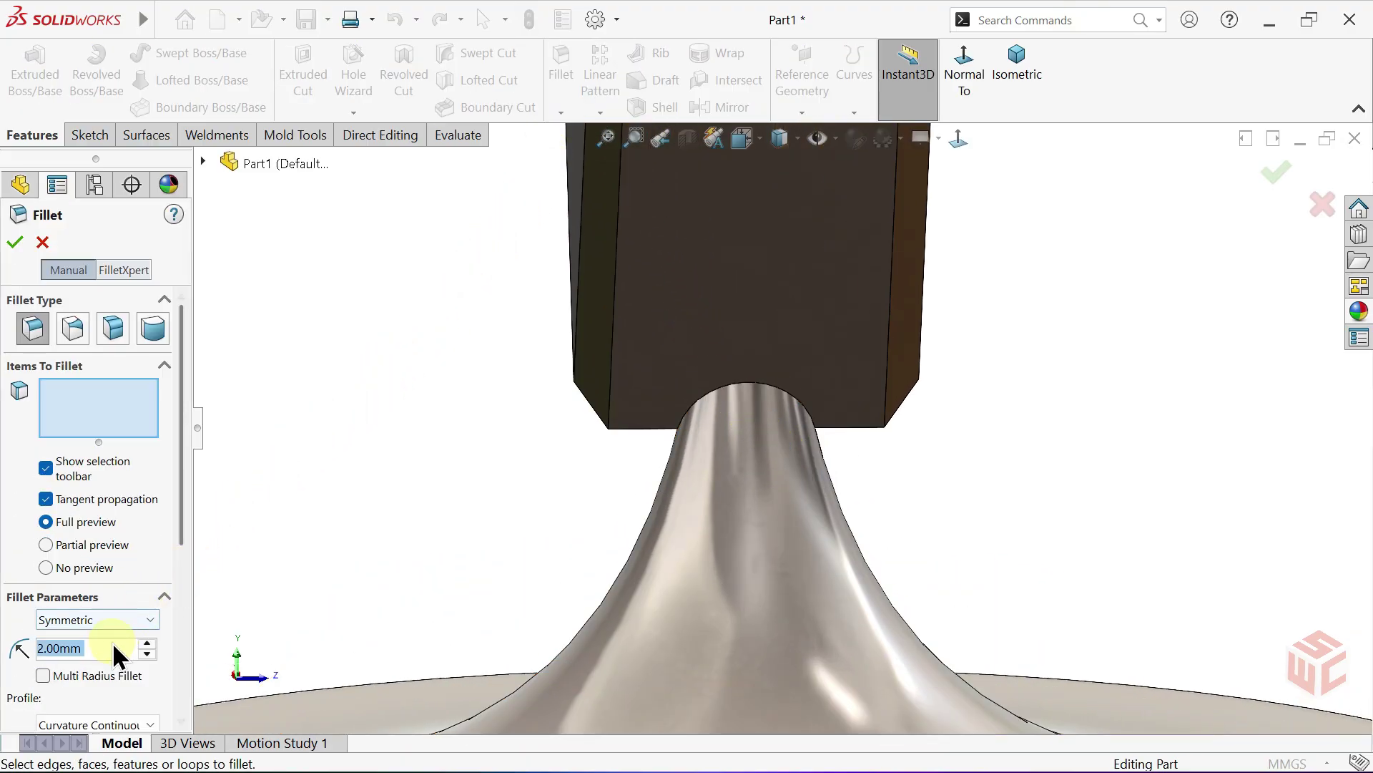
Fillet the two bottom edges and the arc edge at the stem-arm junction with a 1 mm radius.
text(1)
key(Return)
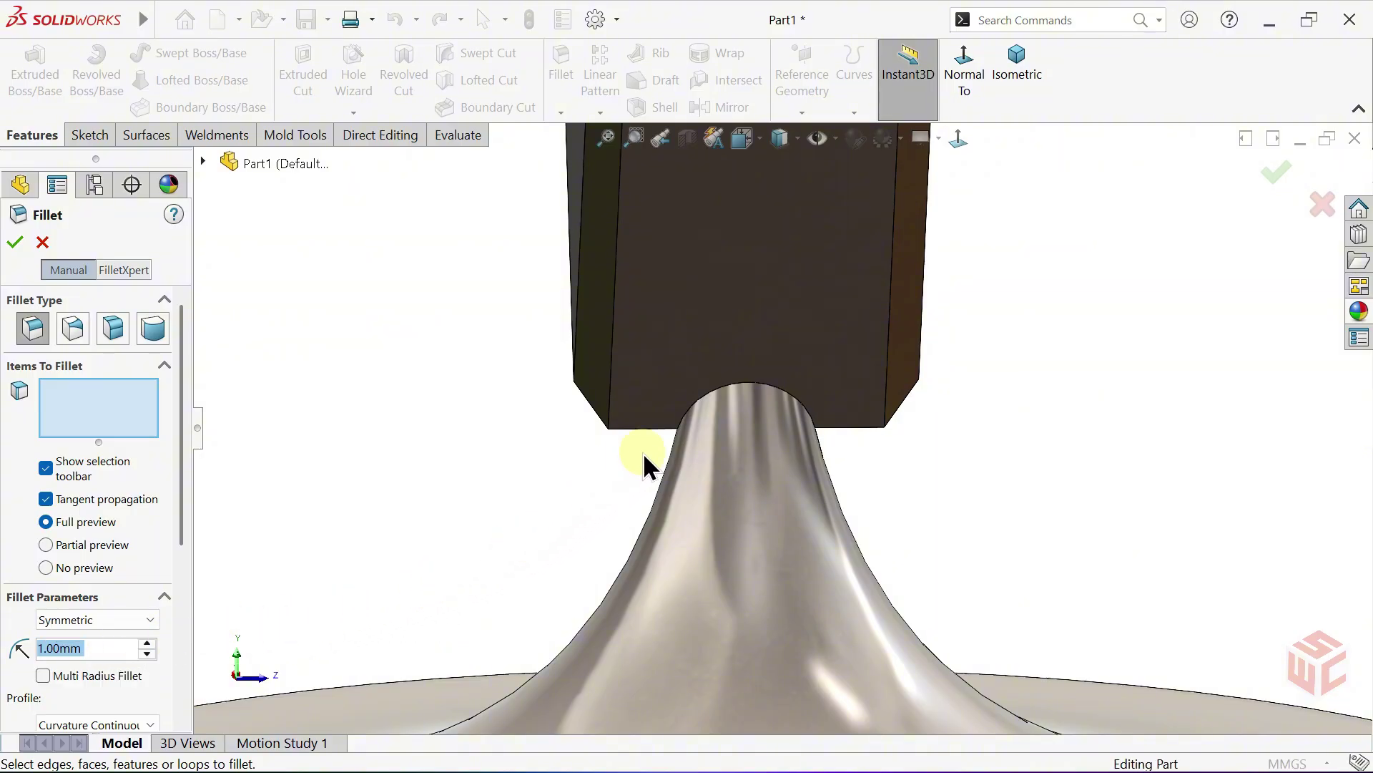
click(658, 429)
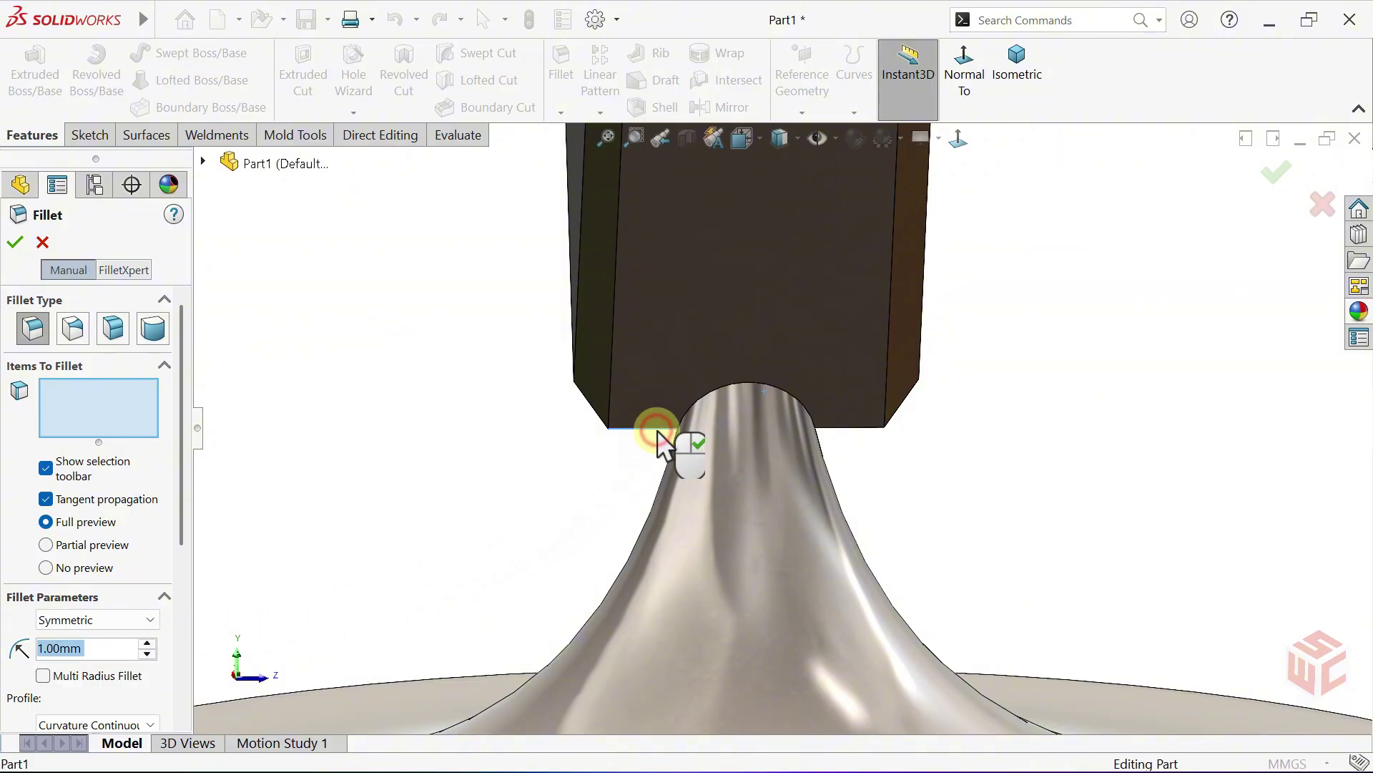
click(855, 429)
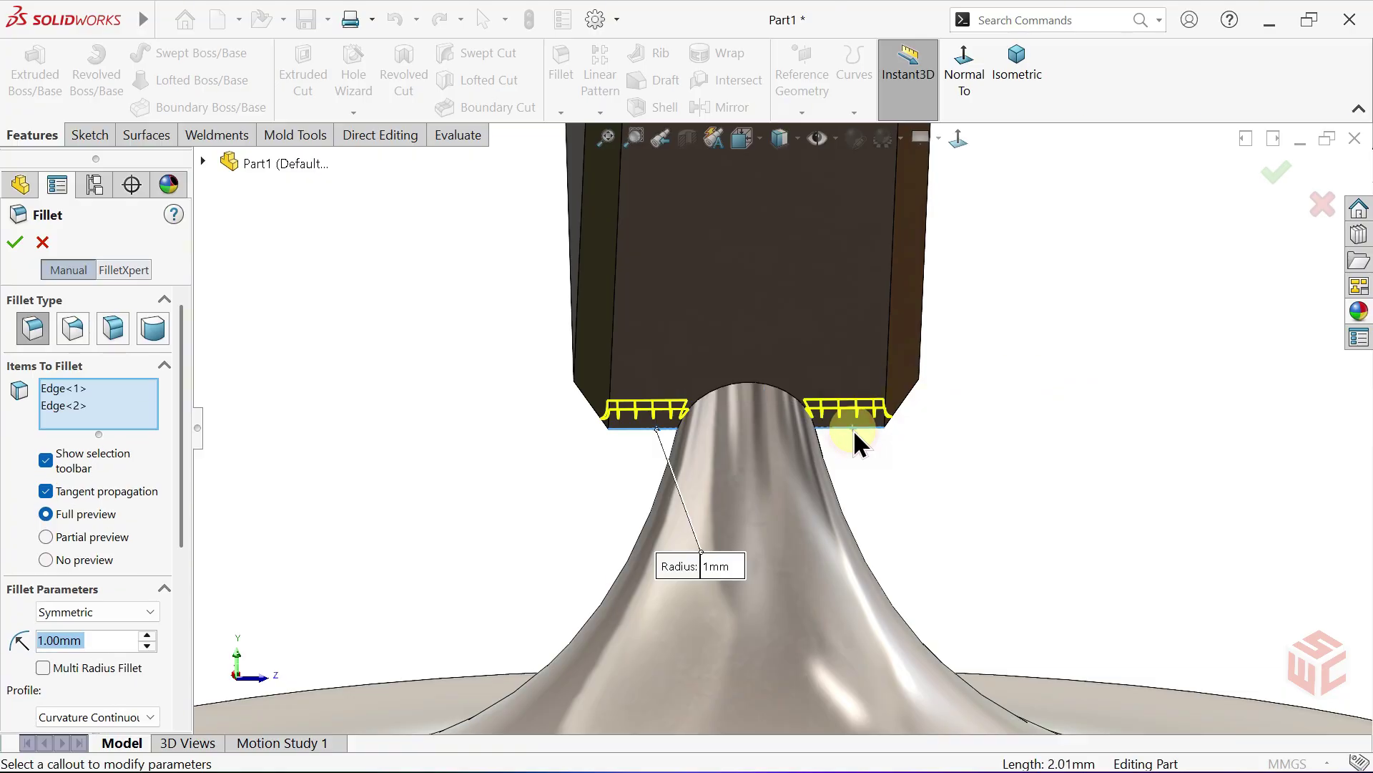
click(773, 385)
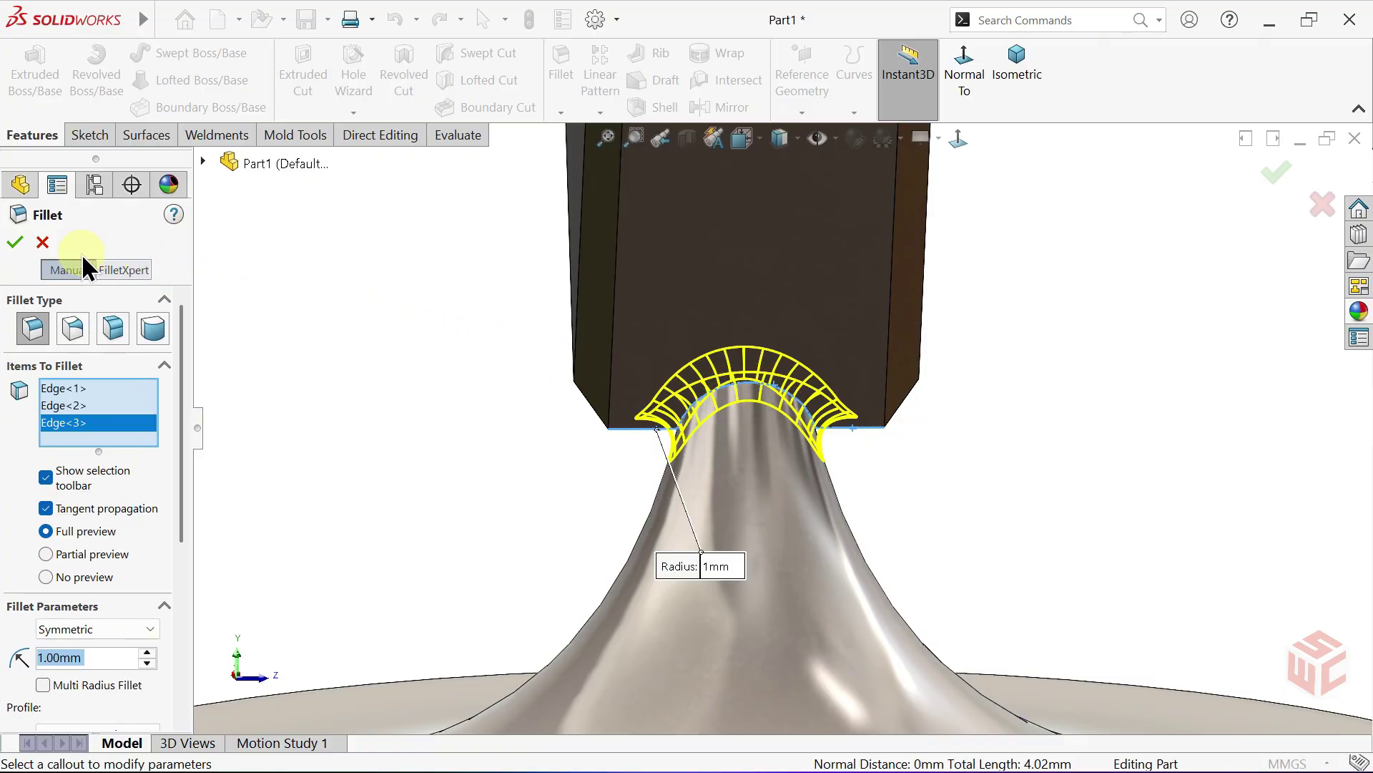
click(16, 243)
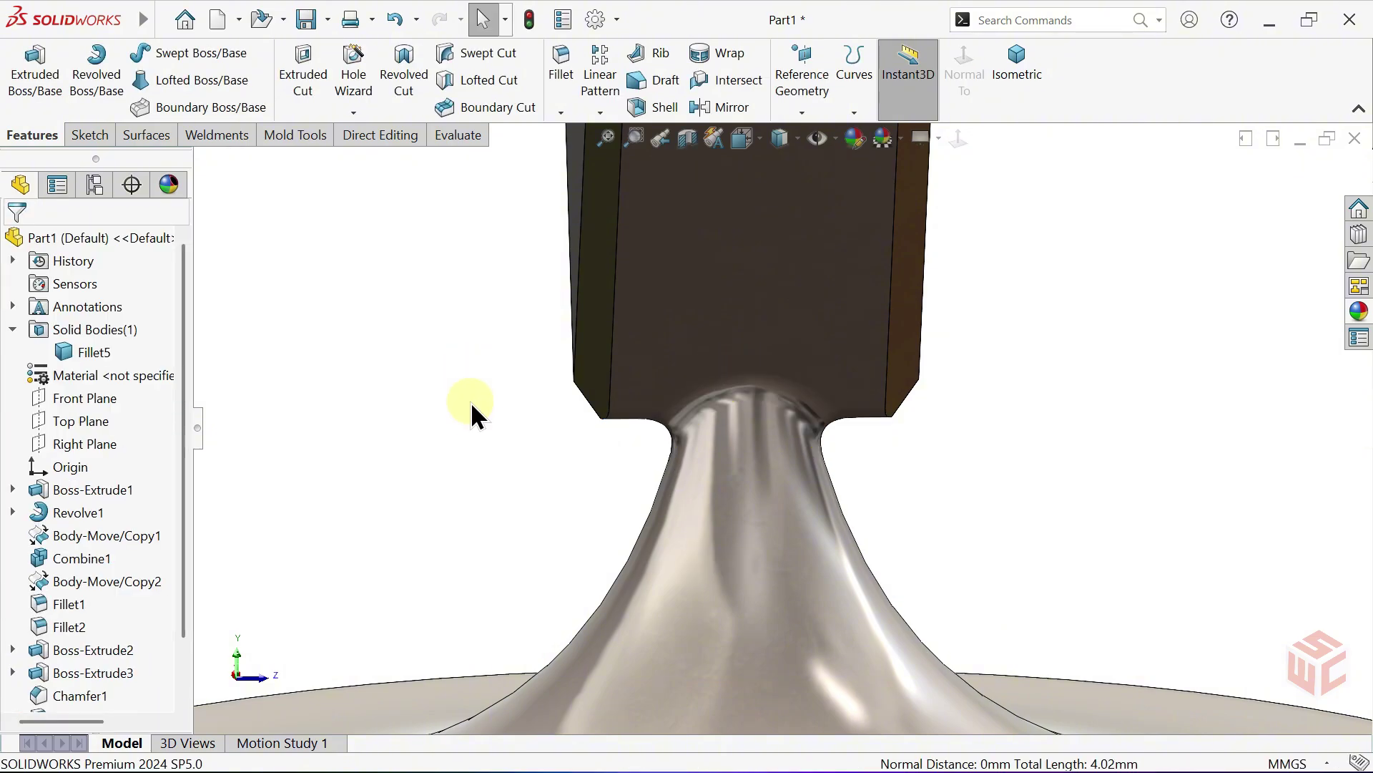
Apply the Backdrop - Studio Room 2 scene from Scenes > Basic Scenes to the trophy.
scroll(483, 427, up, 2)
middle_drag(496, 452, 577, 454)
scroll(577, 460, up, 3)
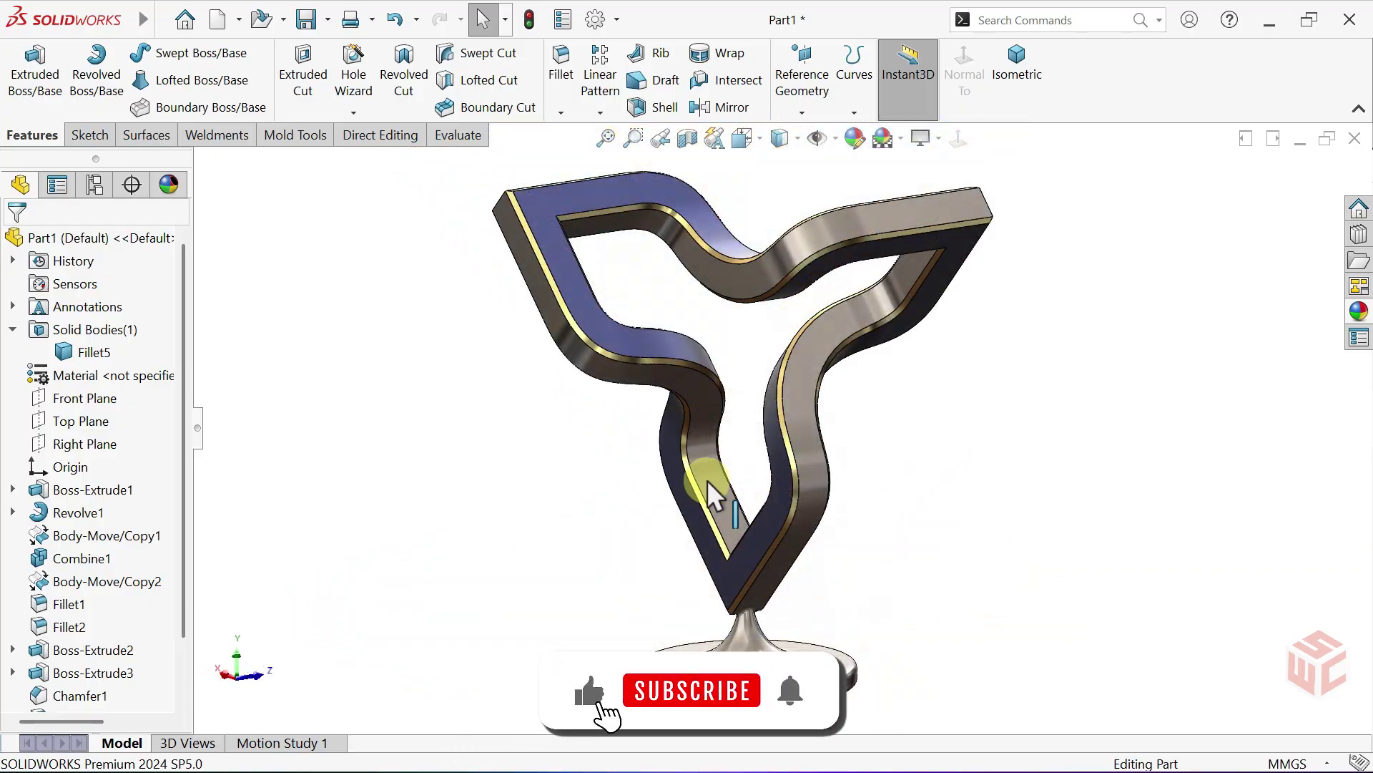
click(1358, 310)
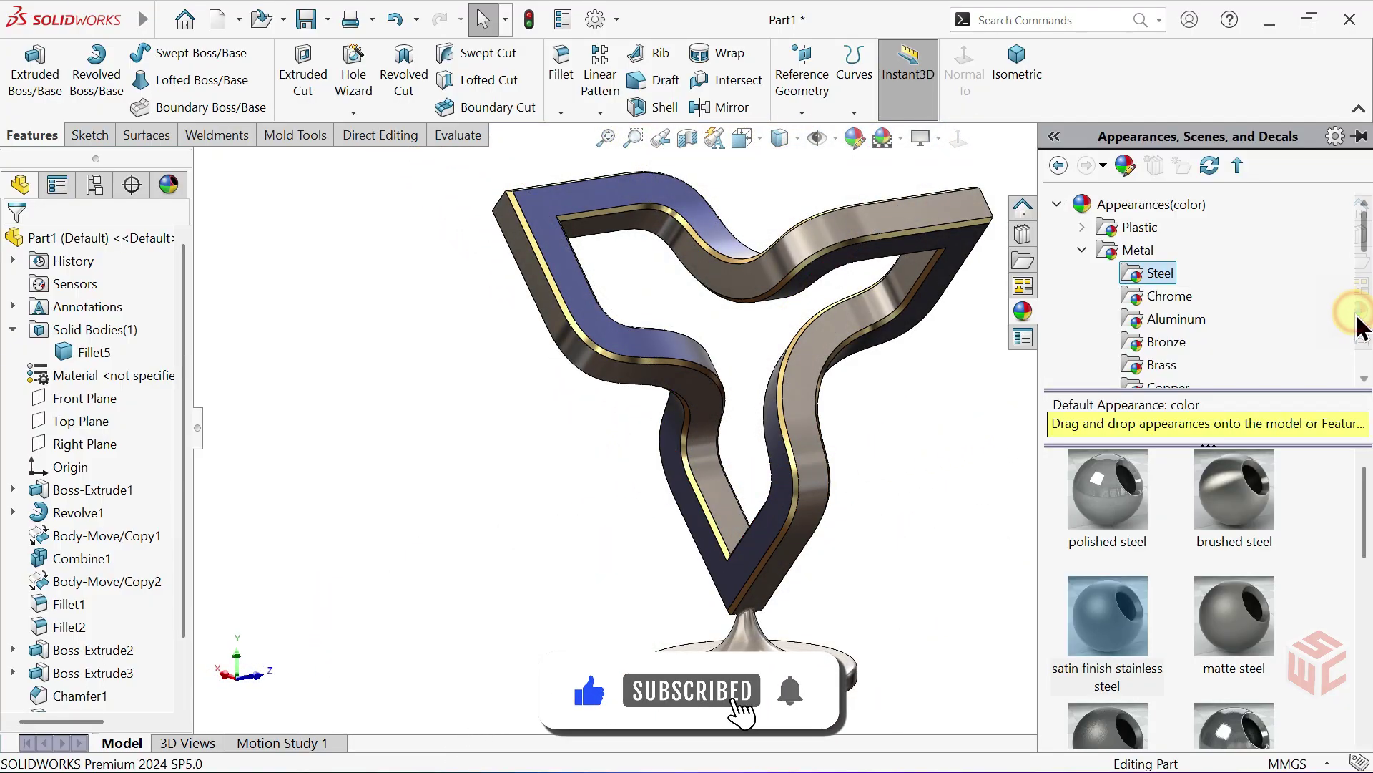
click(1058, 205)
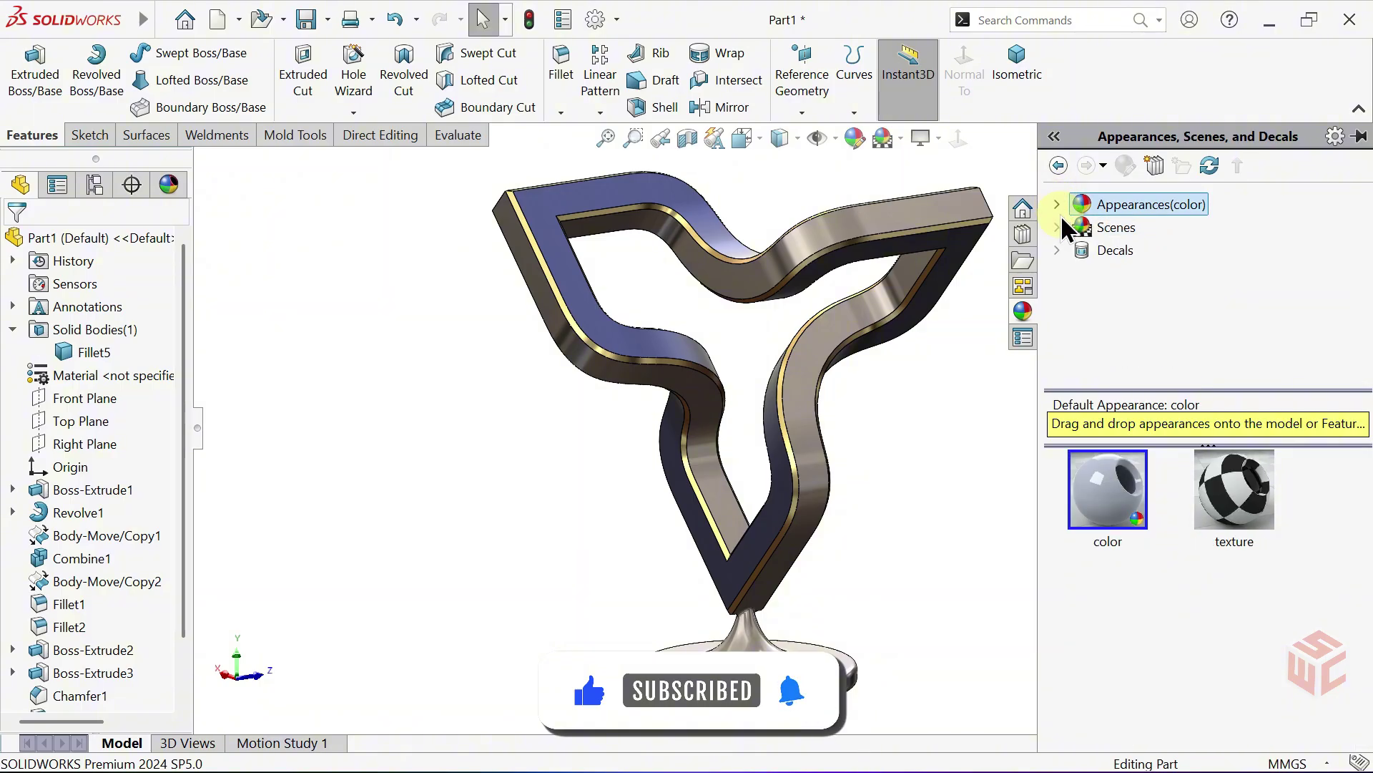
click(1062, 226)
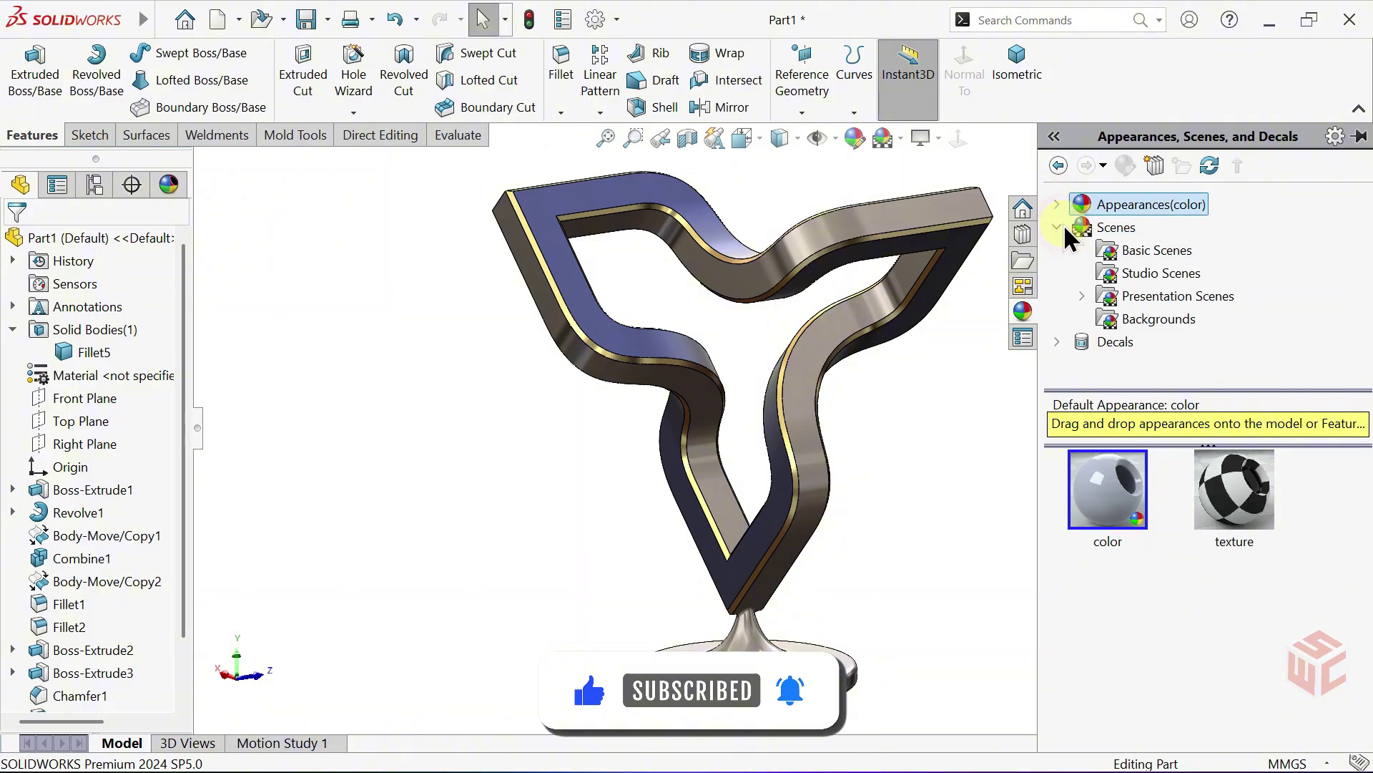
click(1155, 252)
scroll(1304, 586, down, 10)
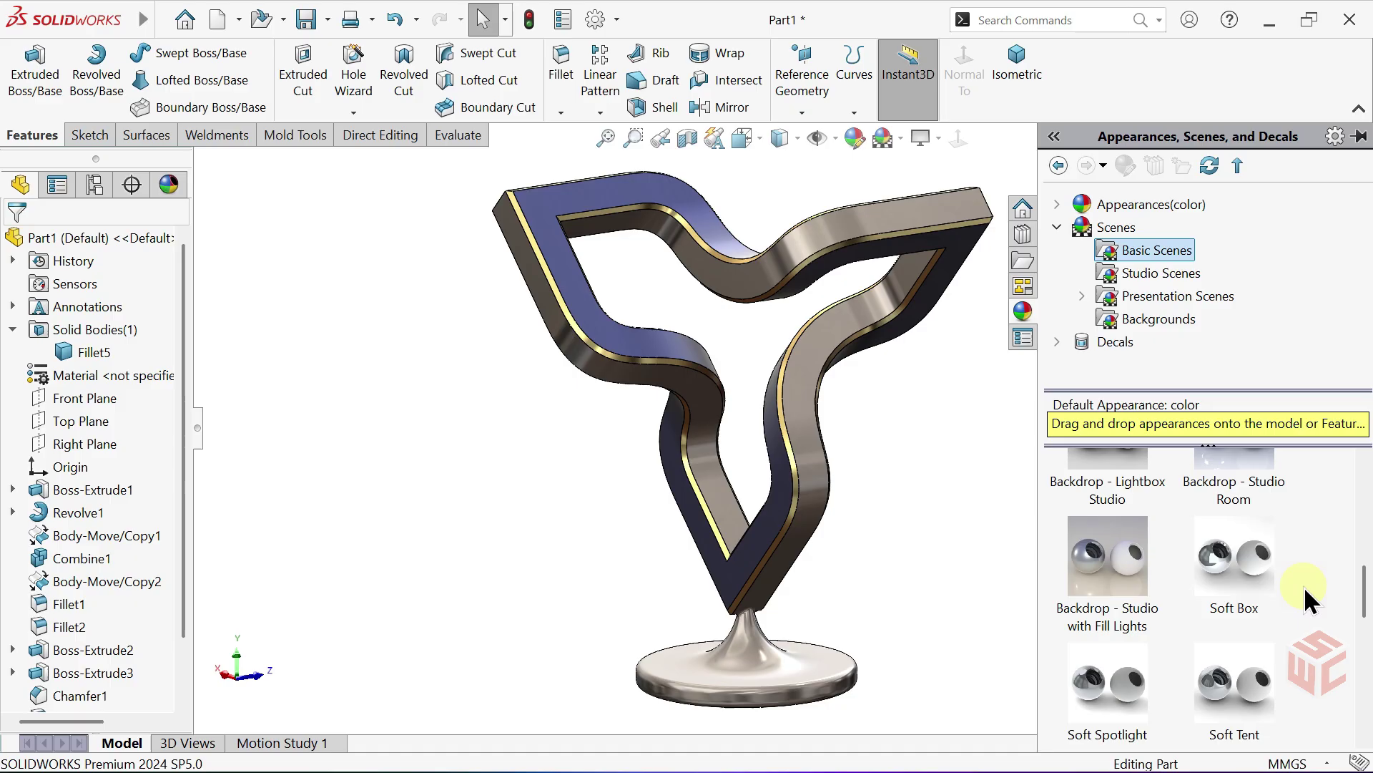
click(1121, 668)
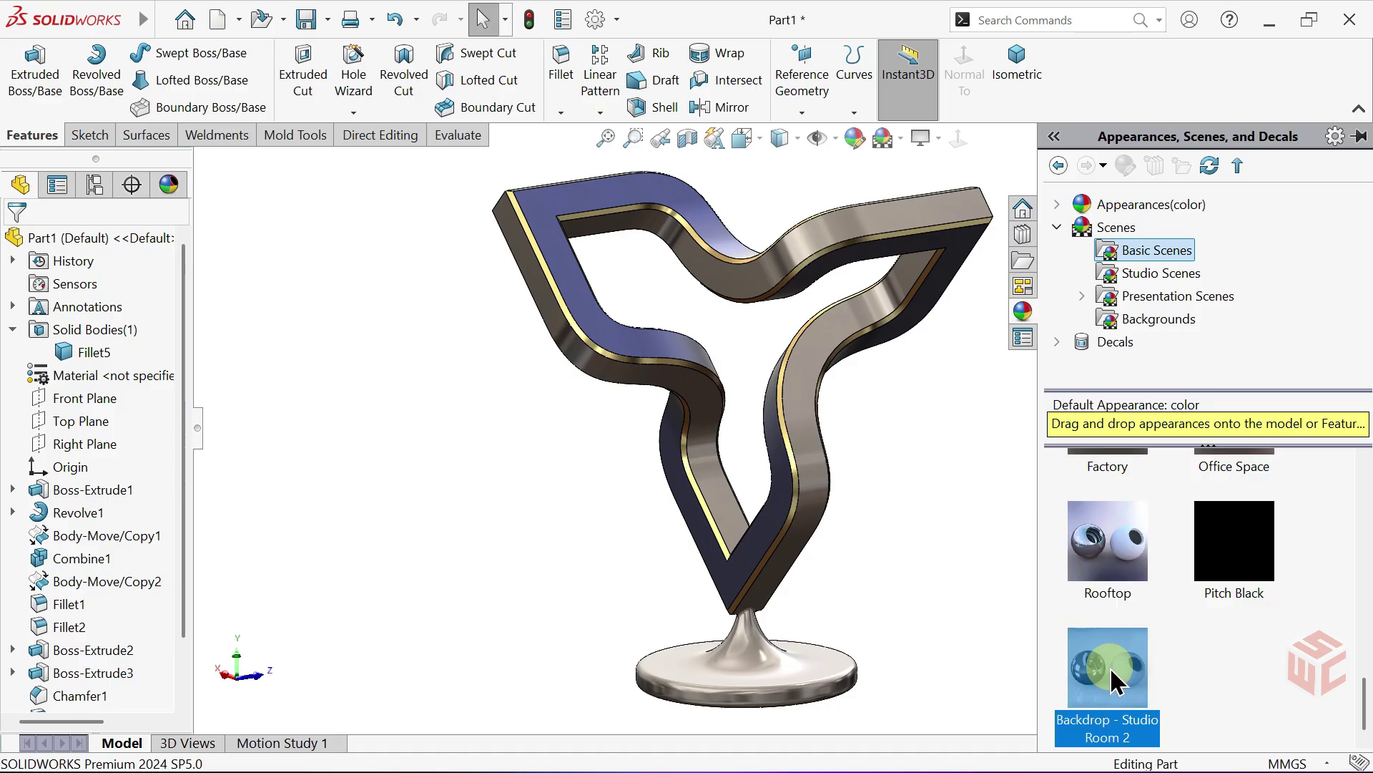
double_click(1110, 676)
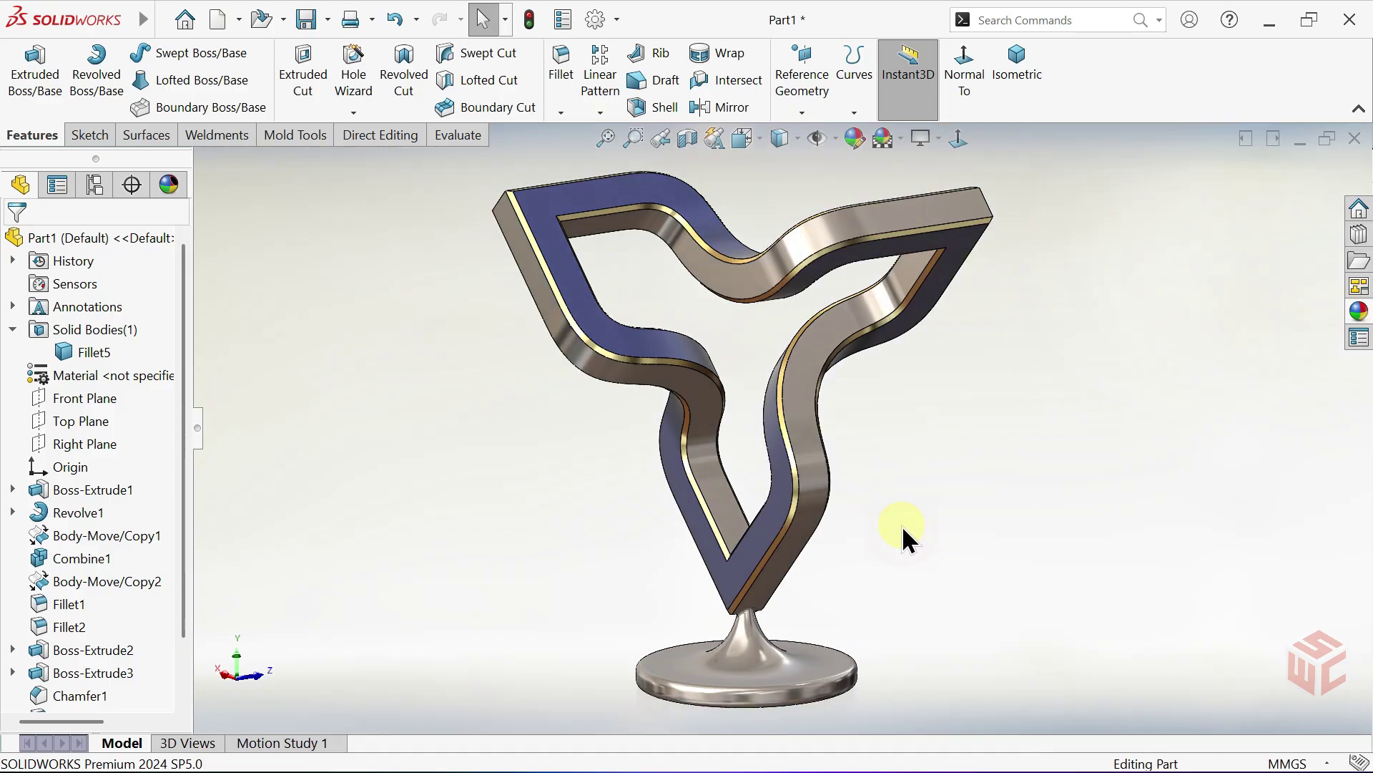
Add the Render Tools tab to the CommandManager ribbon and switch to it.
key(f)
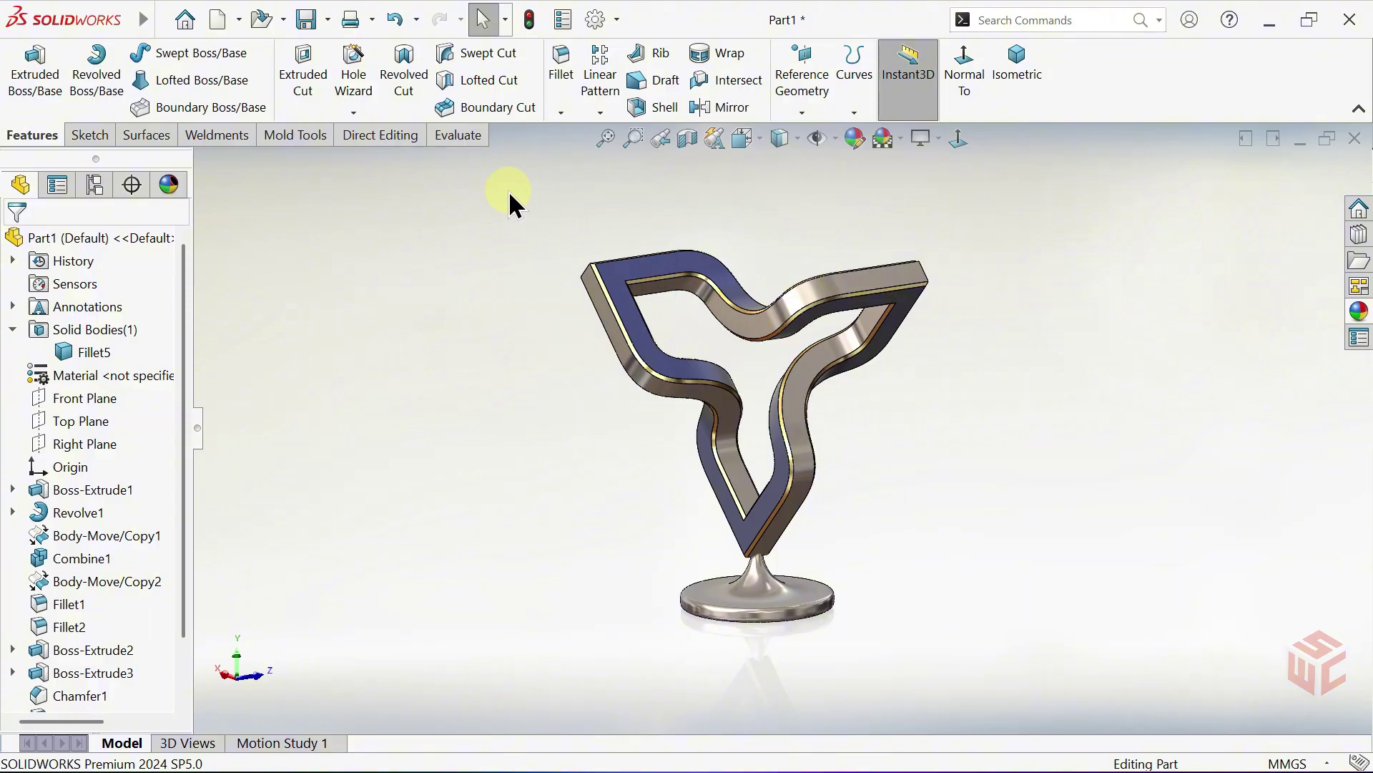
right_click(422, 142)
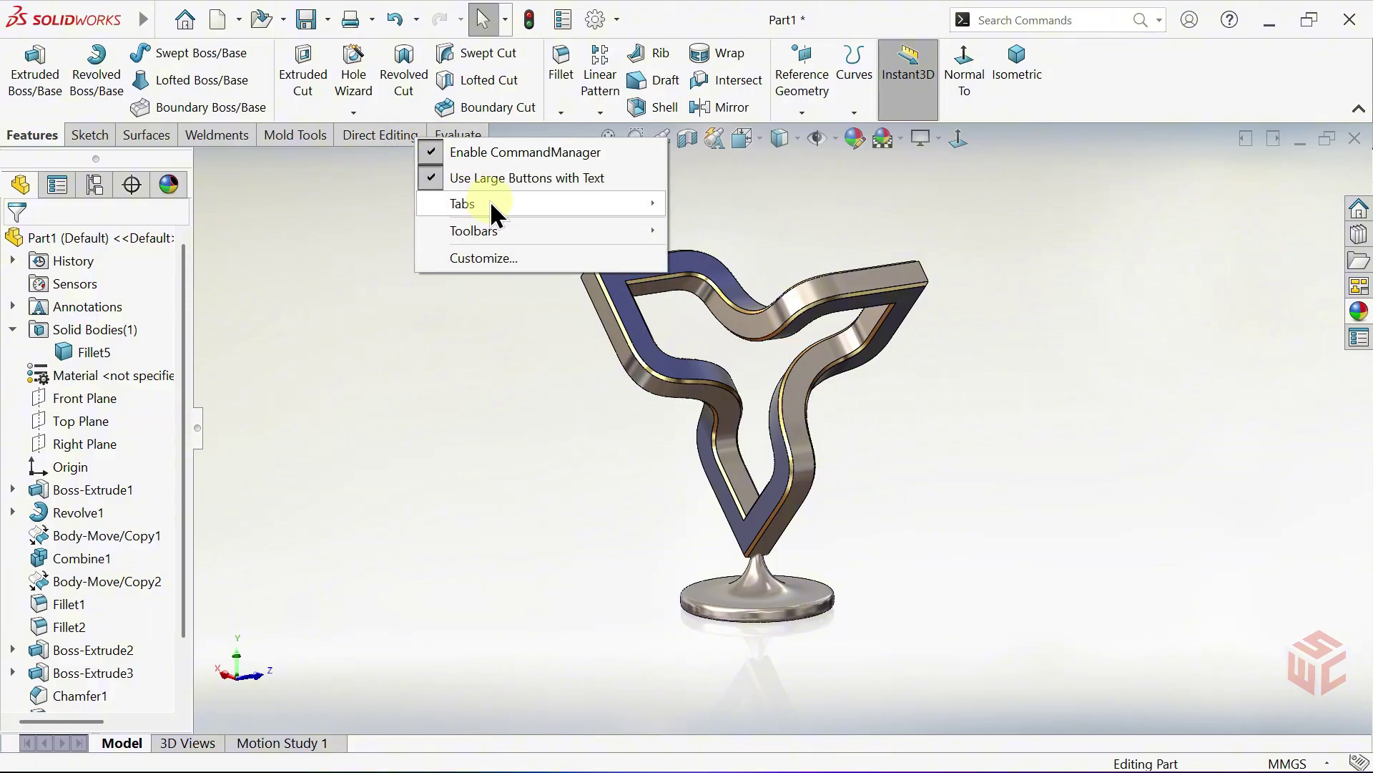
mouse_move(490, 202)
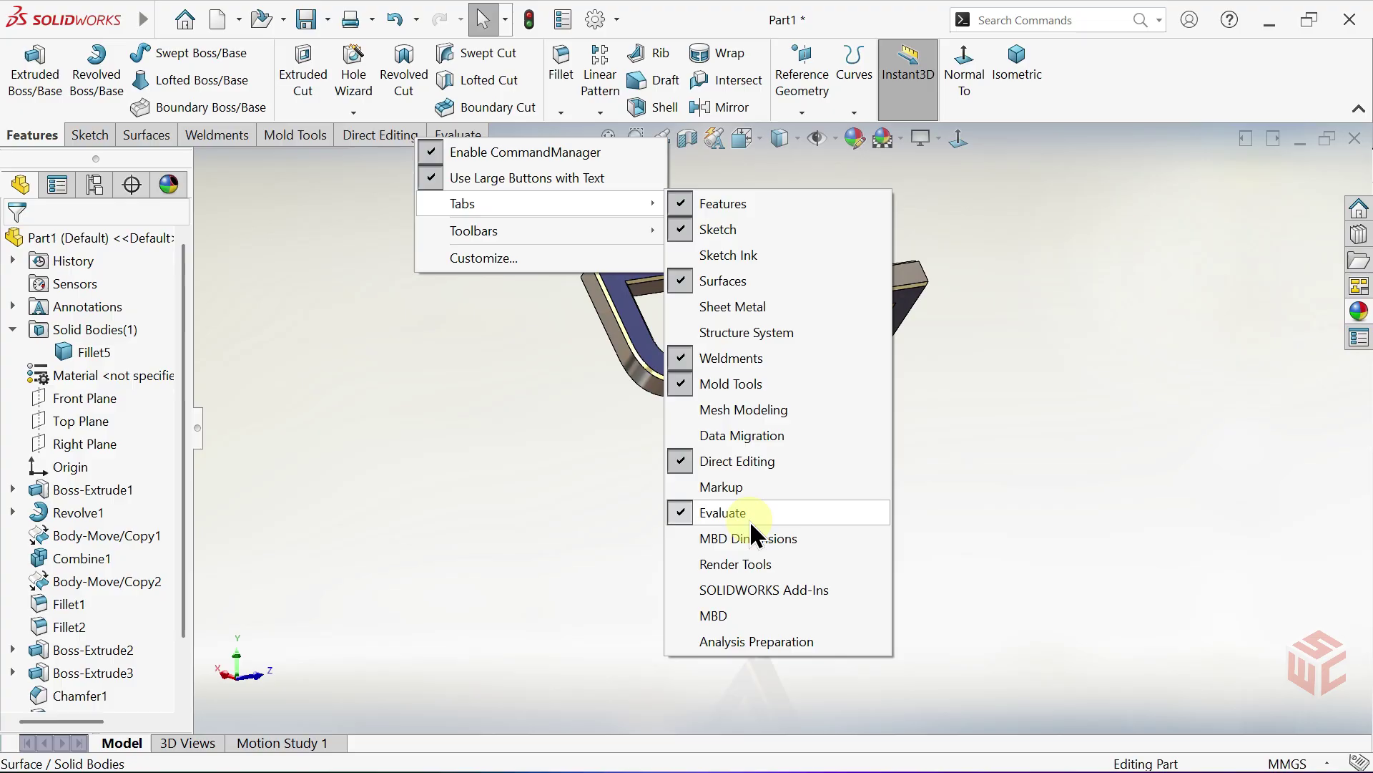
click(744, 568)
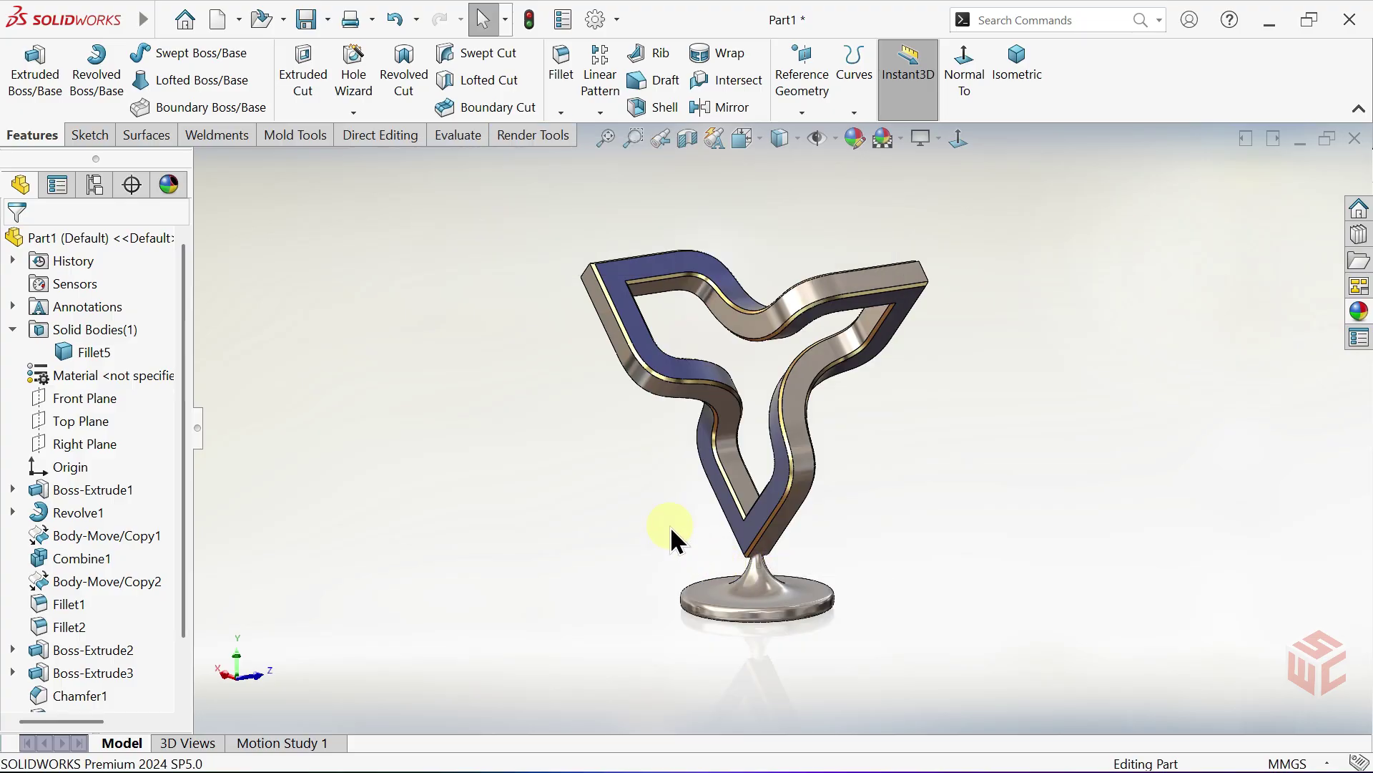
click(527, 153)
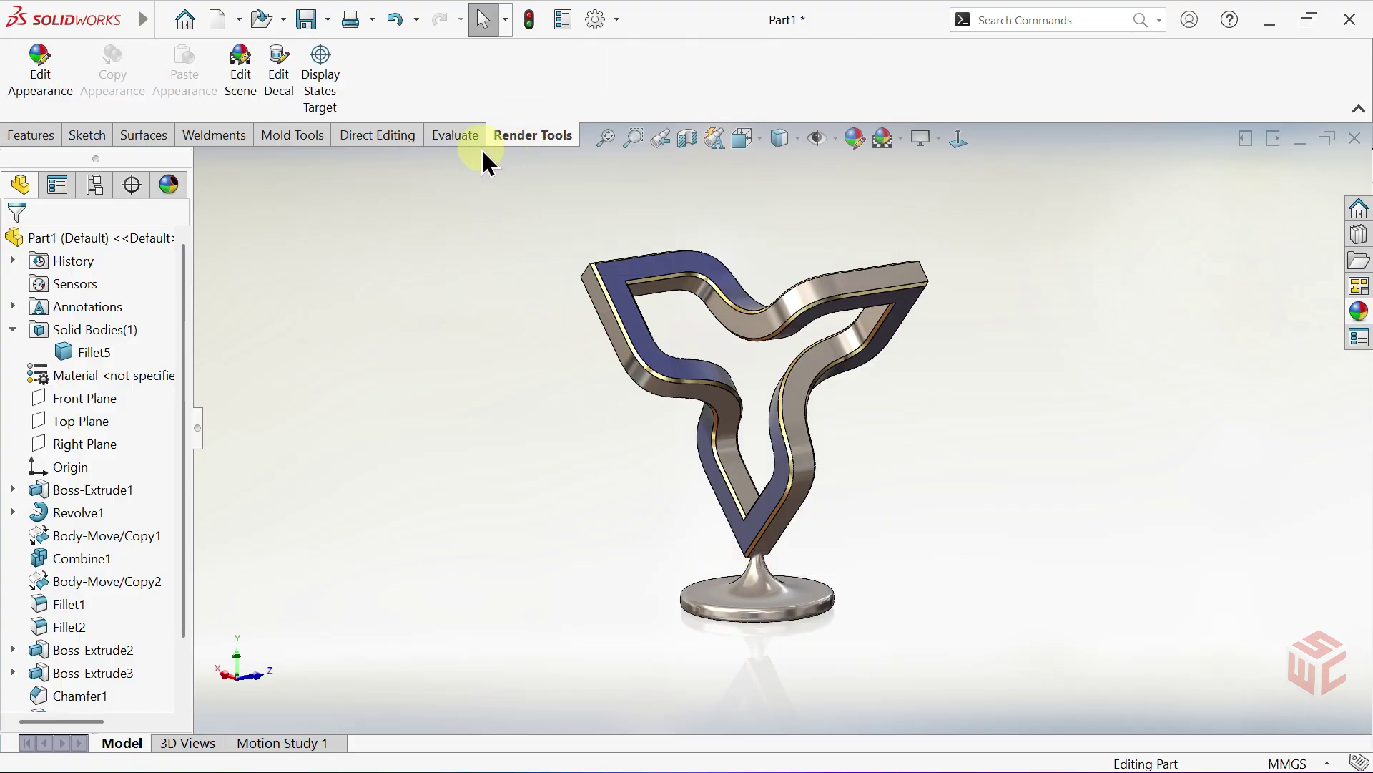
Set the scene background to Color with Keep background checked, and offset the floor to geometry.
click(244, 103)
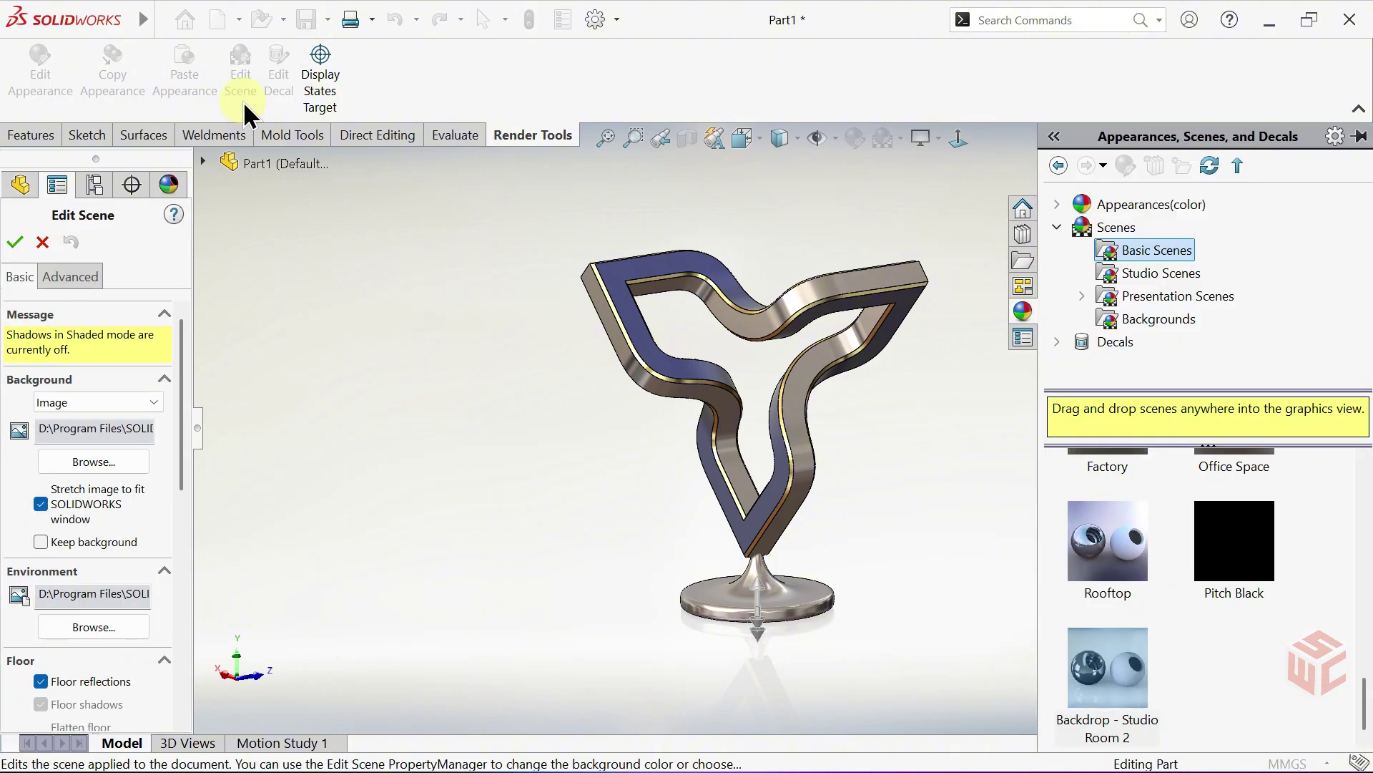
click(99, 404)
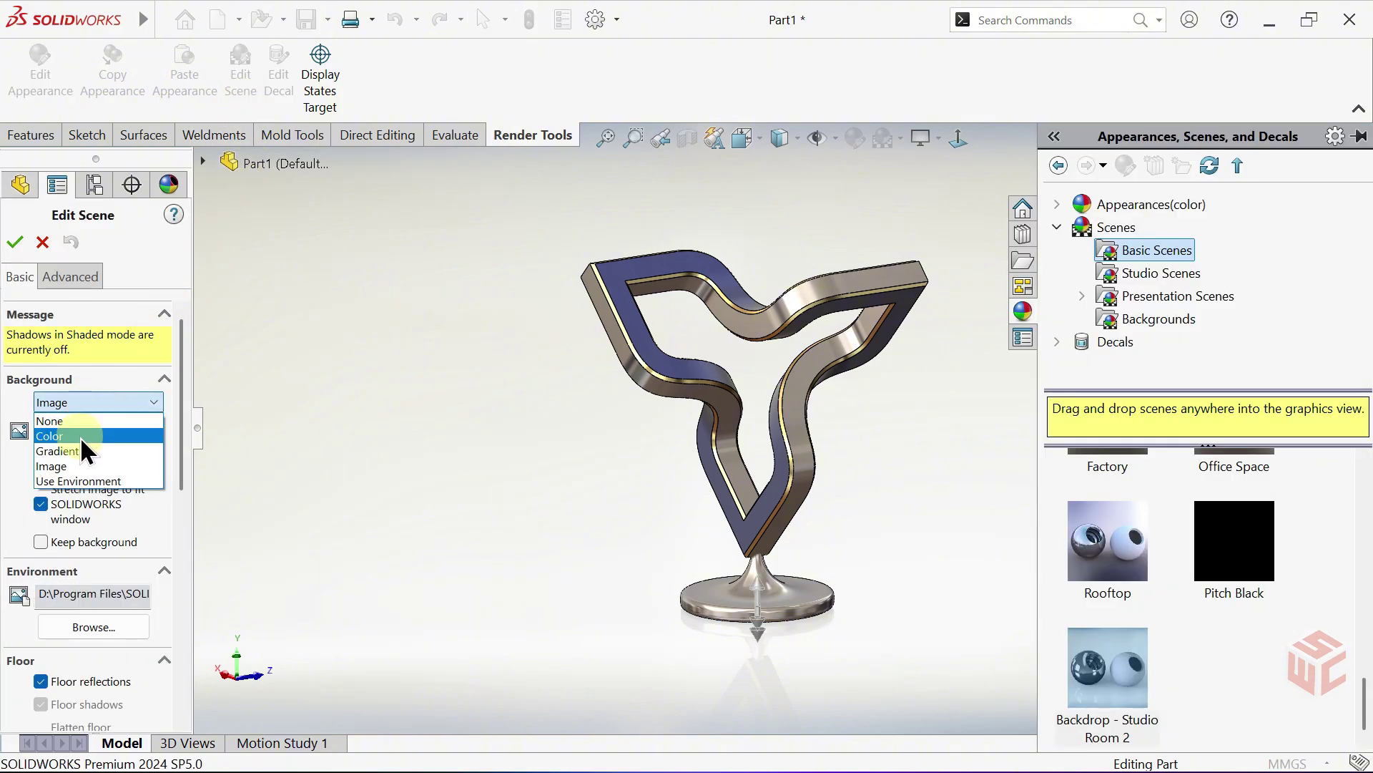
click(80, 437)
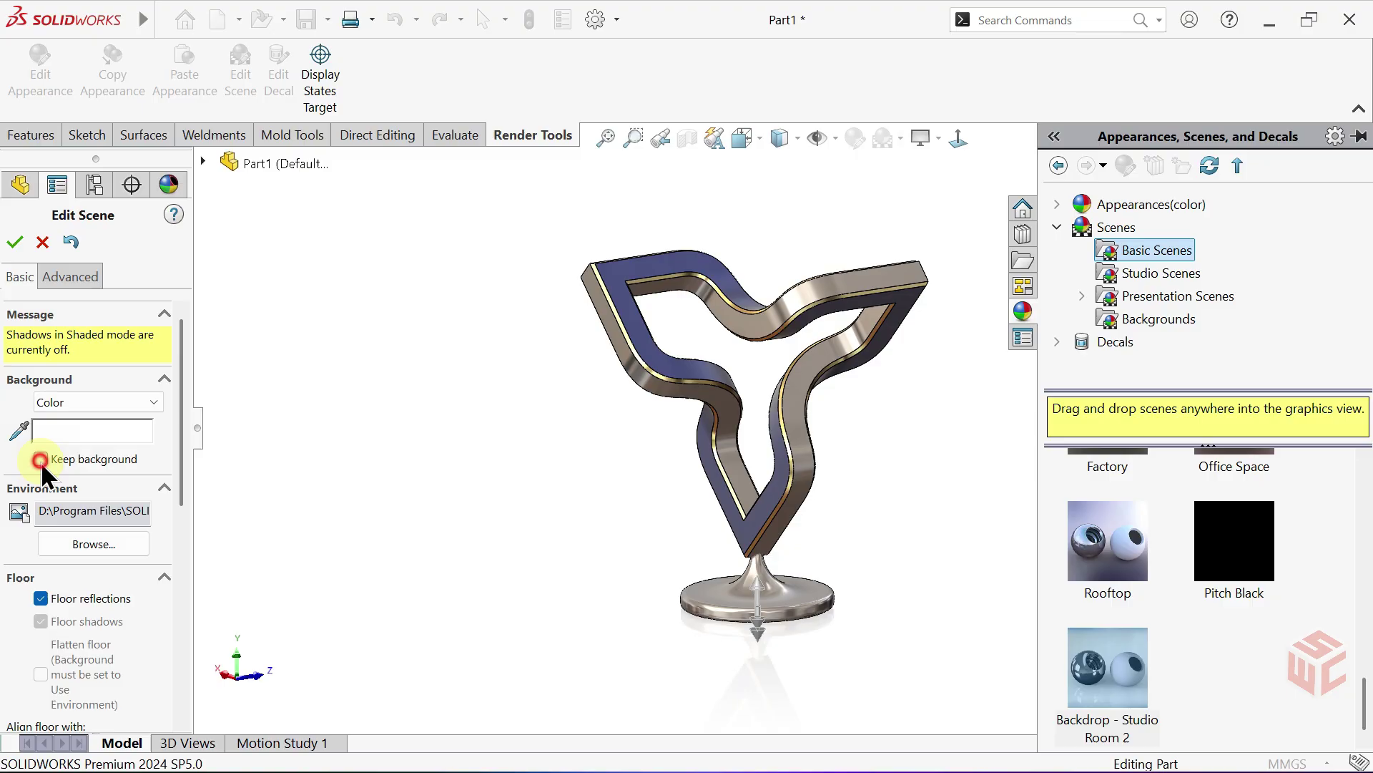
click(41, 460)
drag(182, 463, 176, 565)
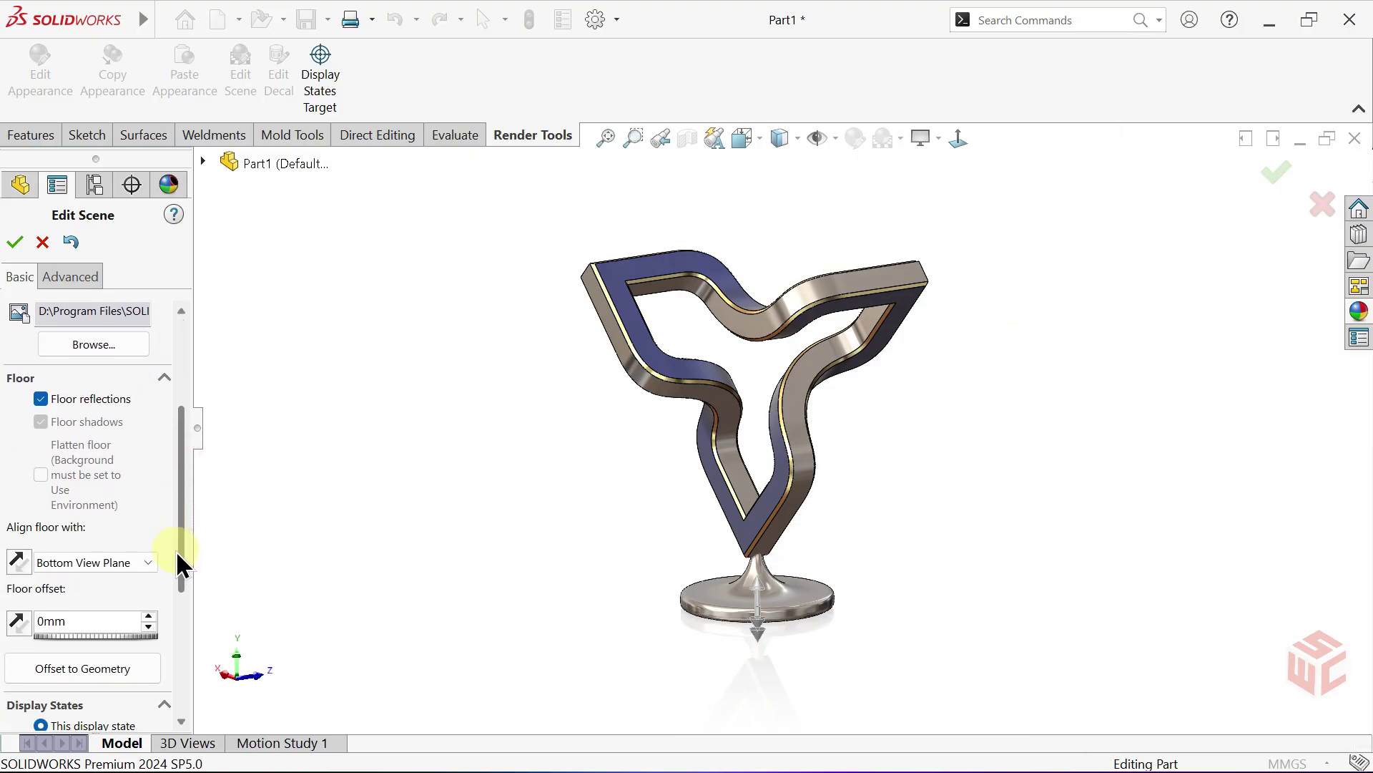
click(84, 675)
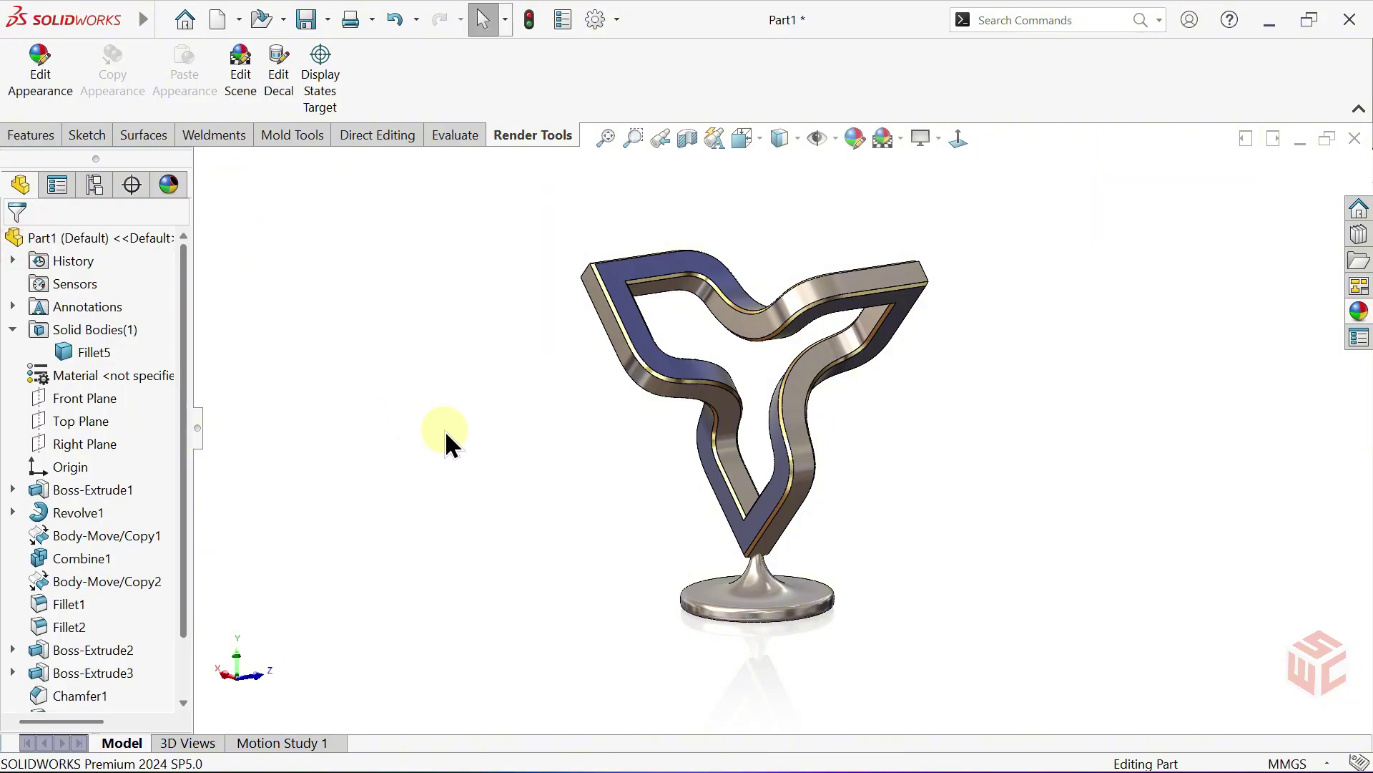
Orbit and zoom around the finished trophy, then turn it to the Front view.
middle_drag(445, 431, 431, 267)
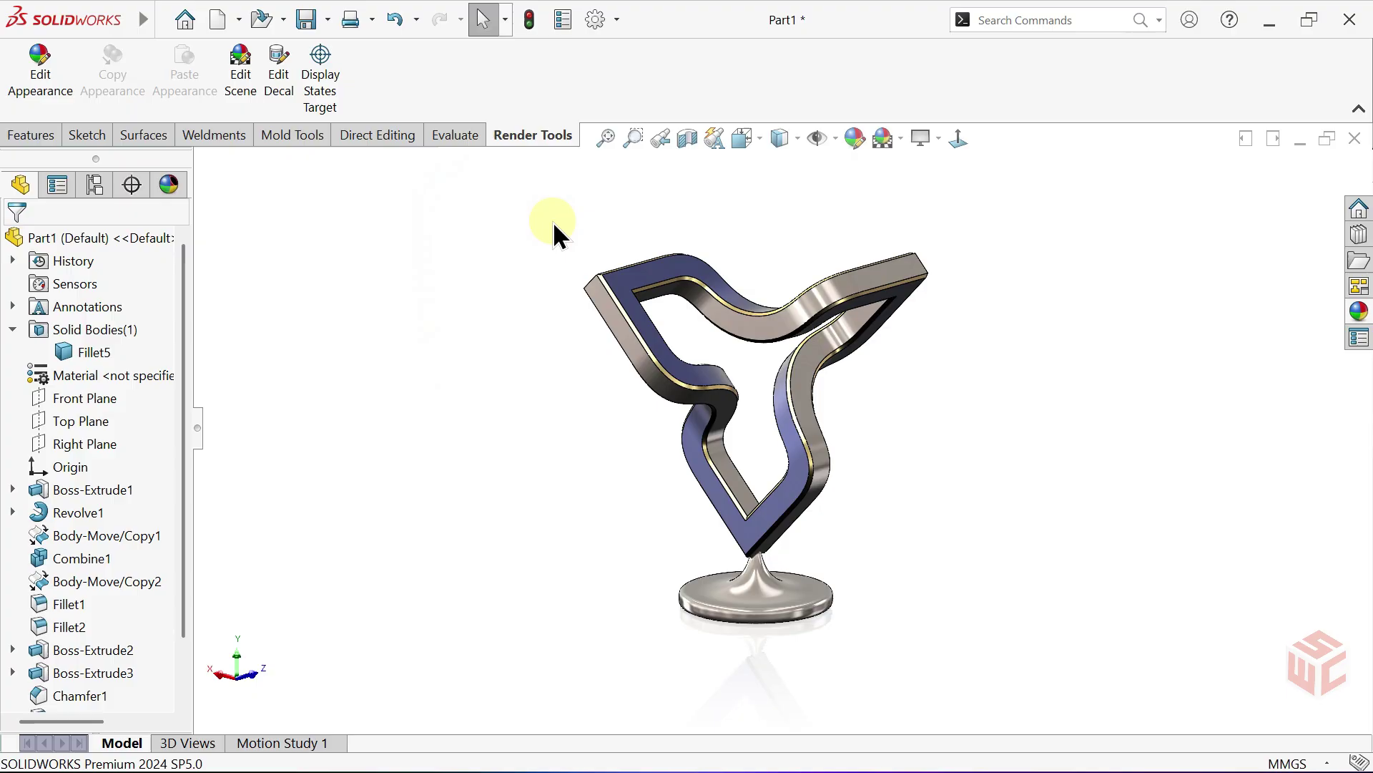
middle_drag(556, 286, 536, 360)
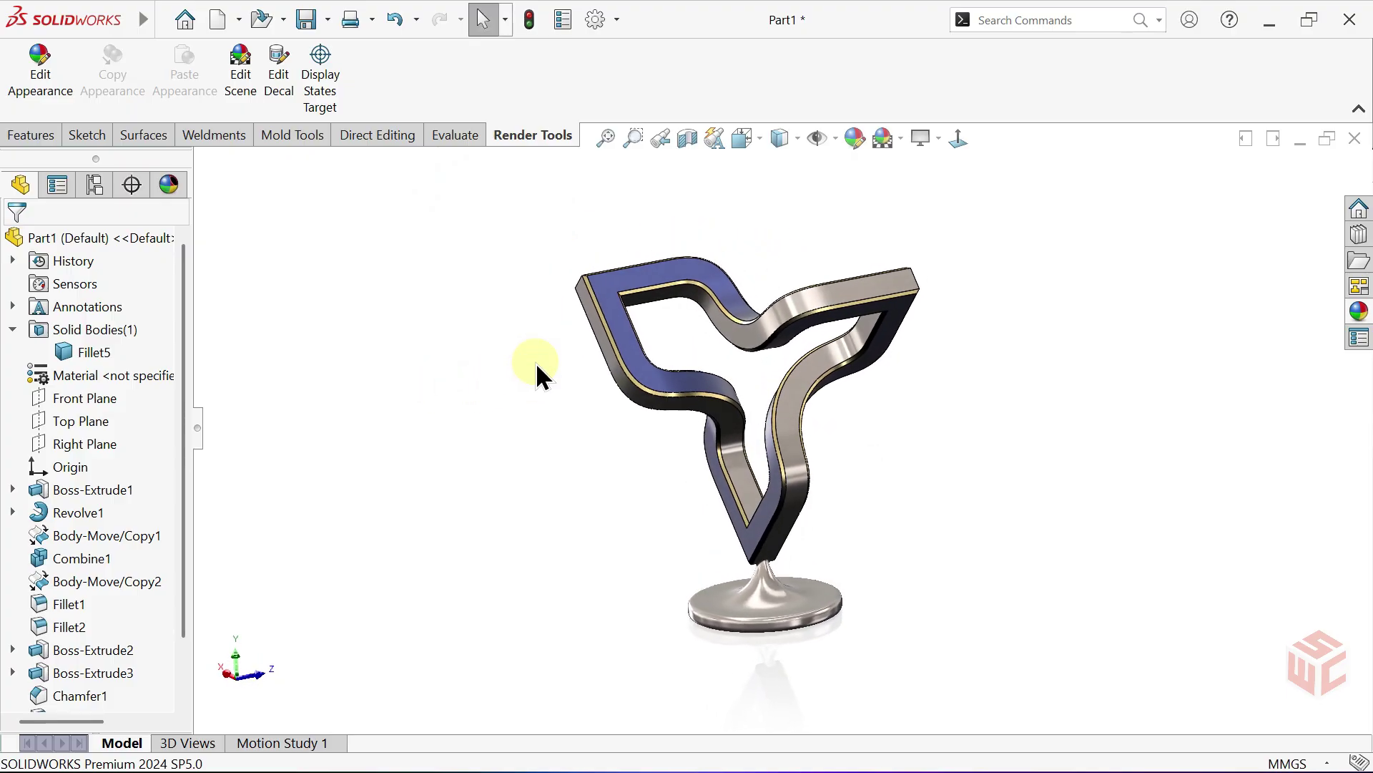
scroll(535, 362, down, 5)
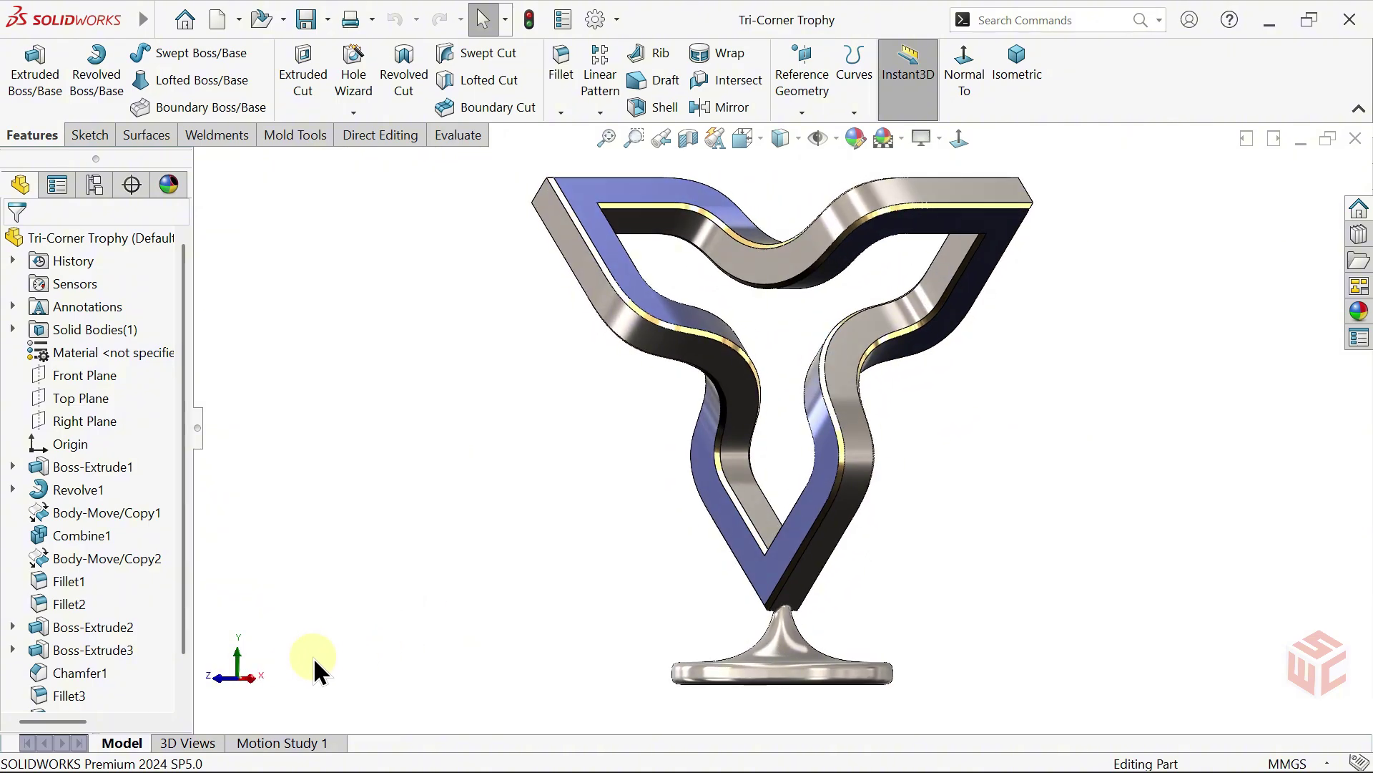
click(221, 681)
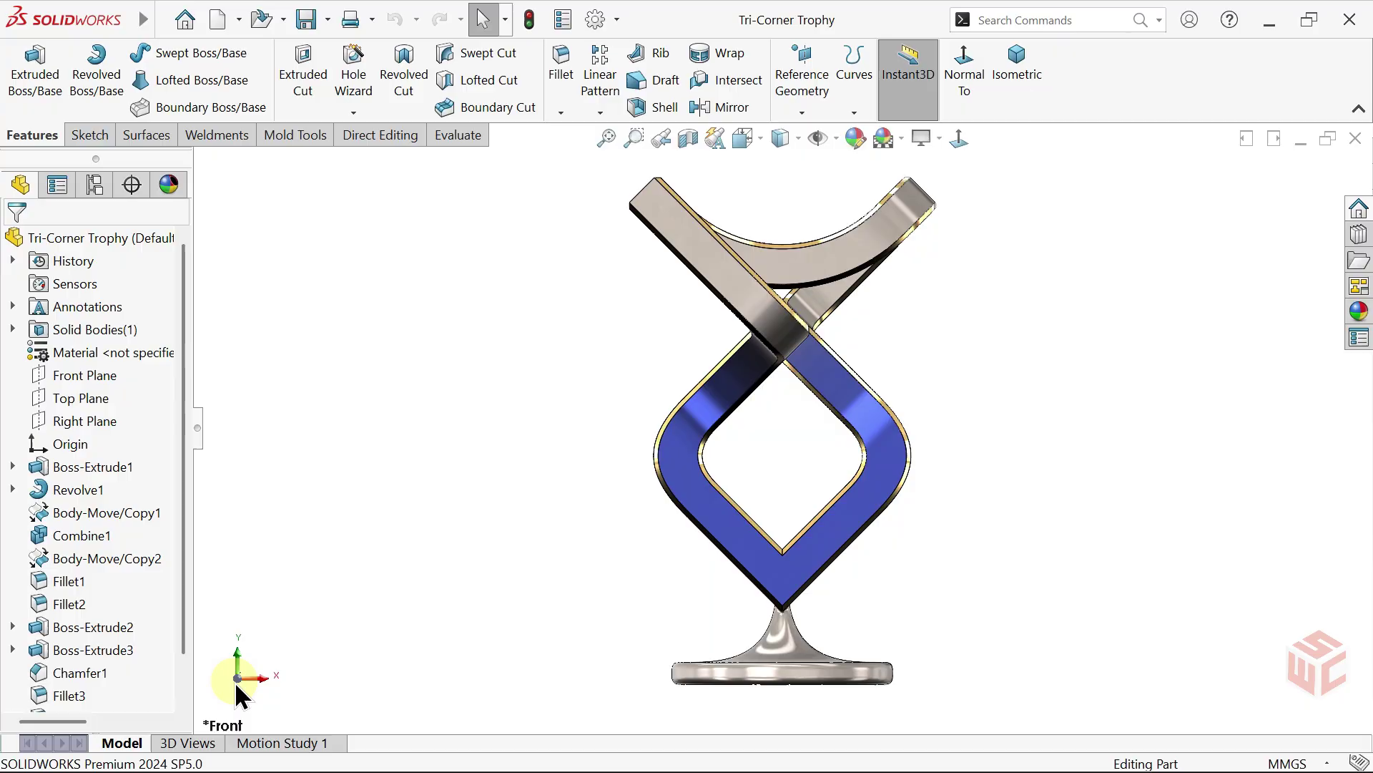